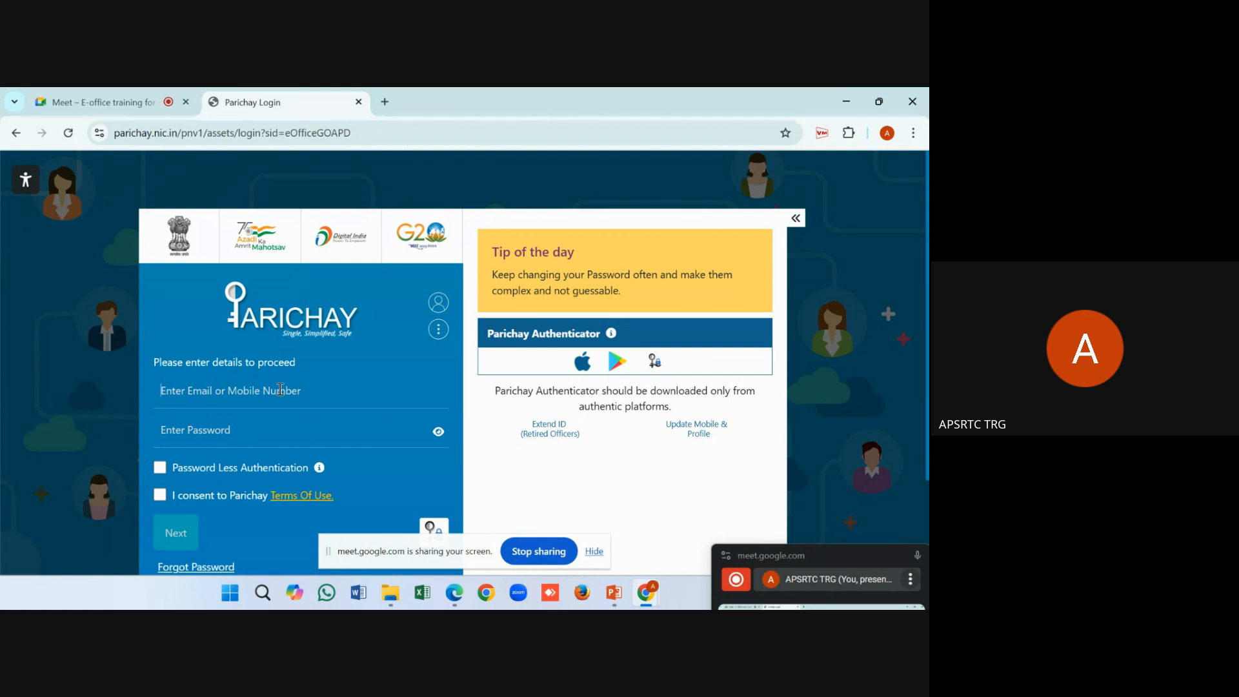
Hide the screen-sharing notice and enter the official e-mail address in the Parichay login form
{"action": "left_click", "coordinate": [594, 551]}
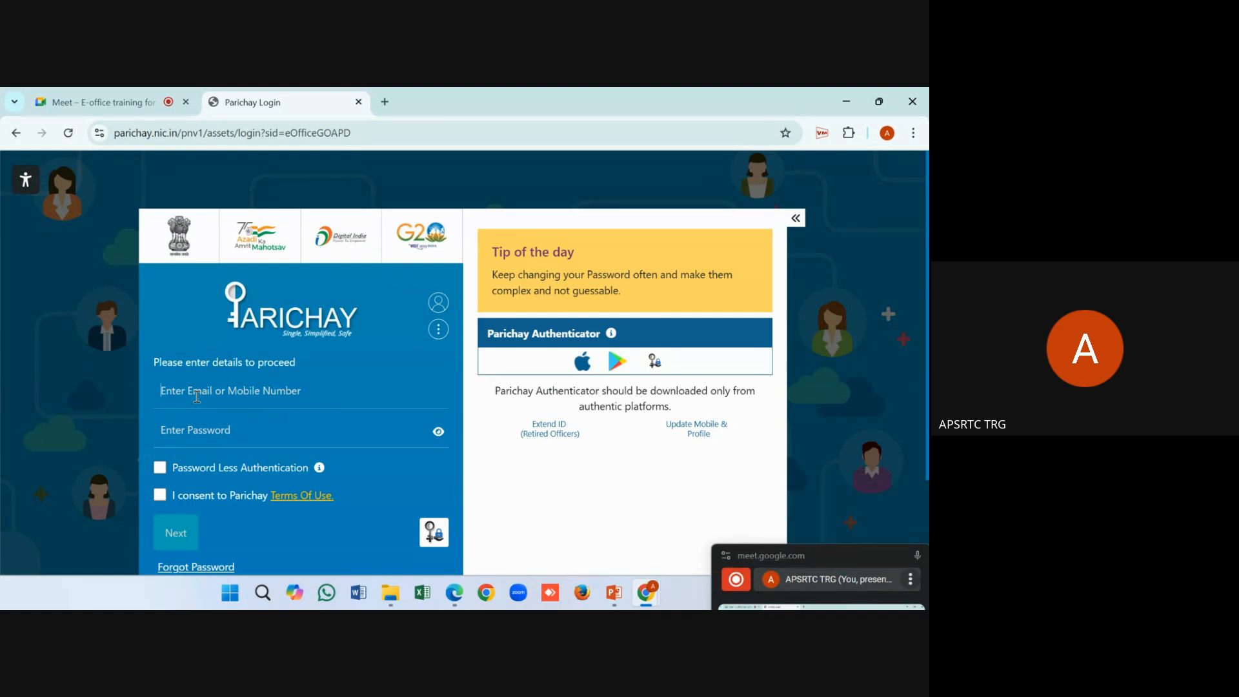
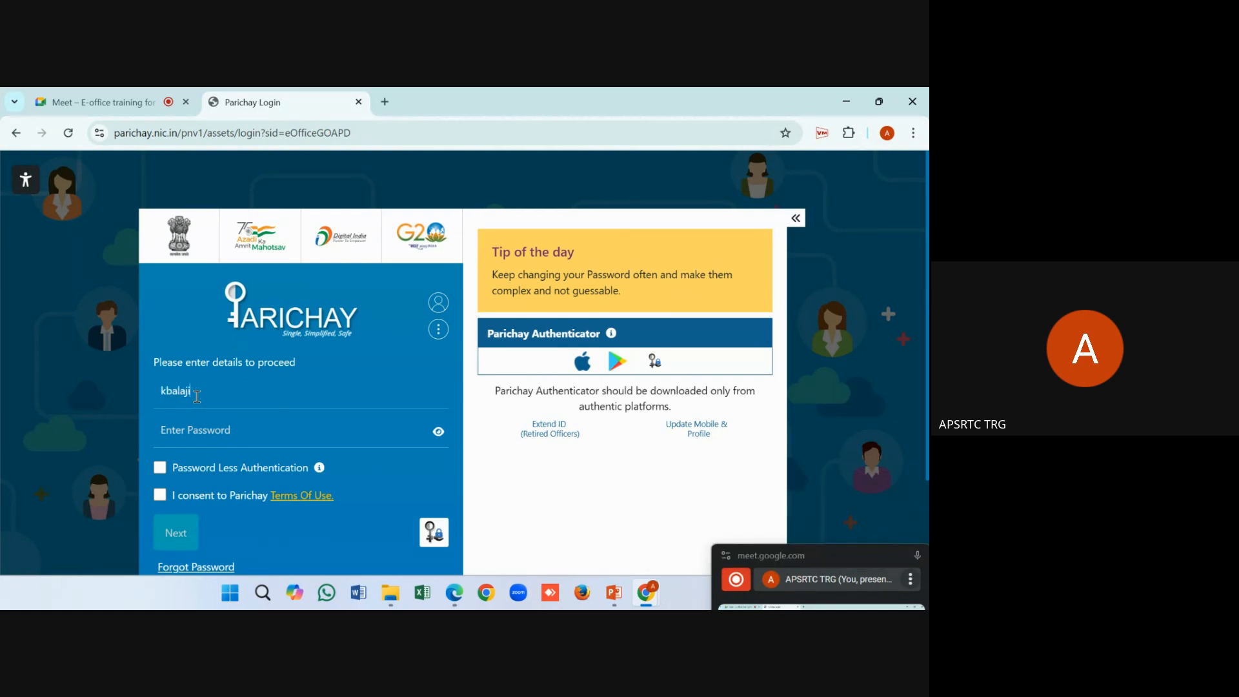
{"action": "left_click_drag", "start_coordinate": [223, 389], "coordinate": [156, 387]}
{"action": "left_click_drag", "start_coordinate": [278, 392], "coordinate": [221, 391]}
Enter the account password, agree to the Parichay Terms of Use and submit the login
{"action": "left_click", "coordinate": [171, 427]}
{"action": "type", "text": "••••••••••"}
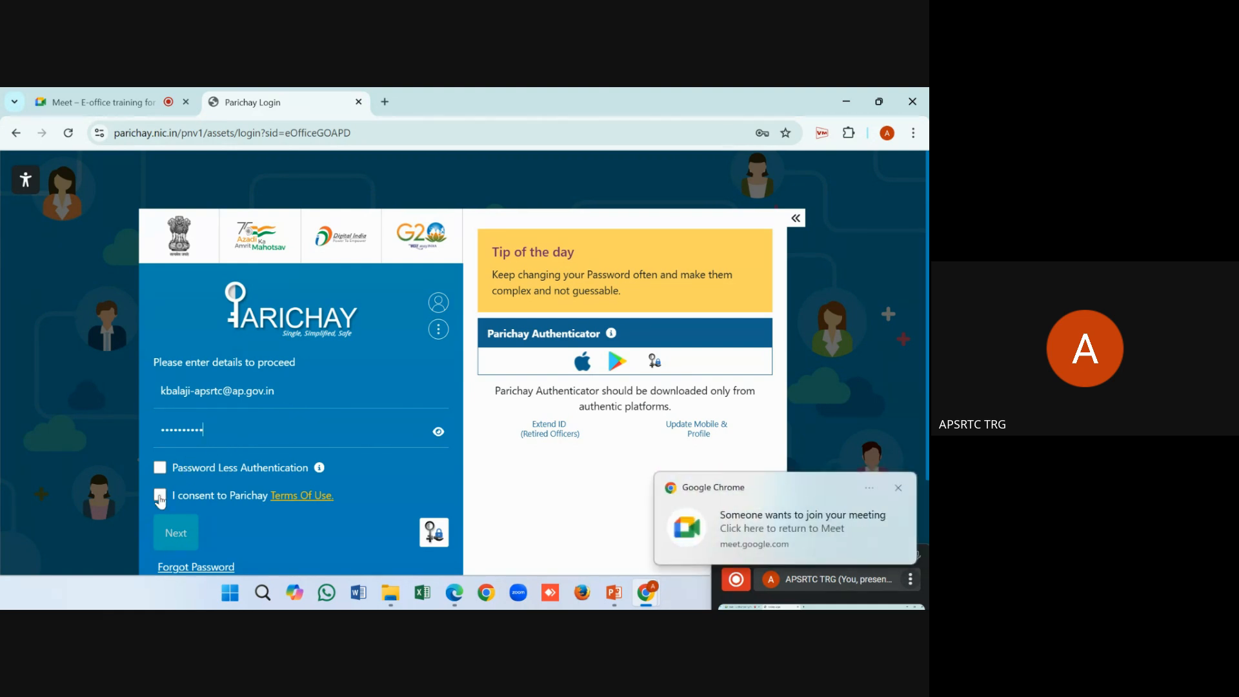
{"action": "left_click", "coordinate": [160, 497]}
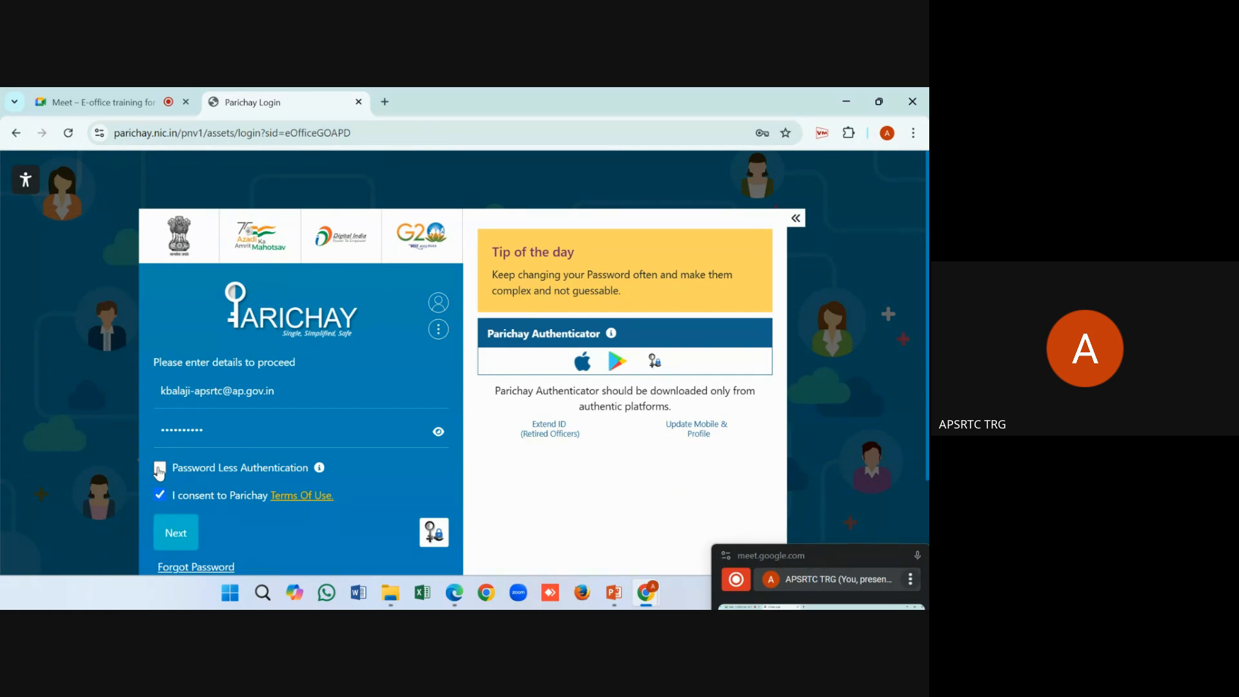
{"action": "left_click", "coordinate": [176, 534]}
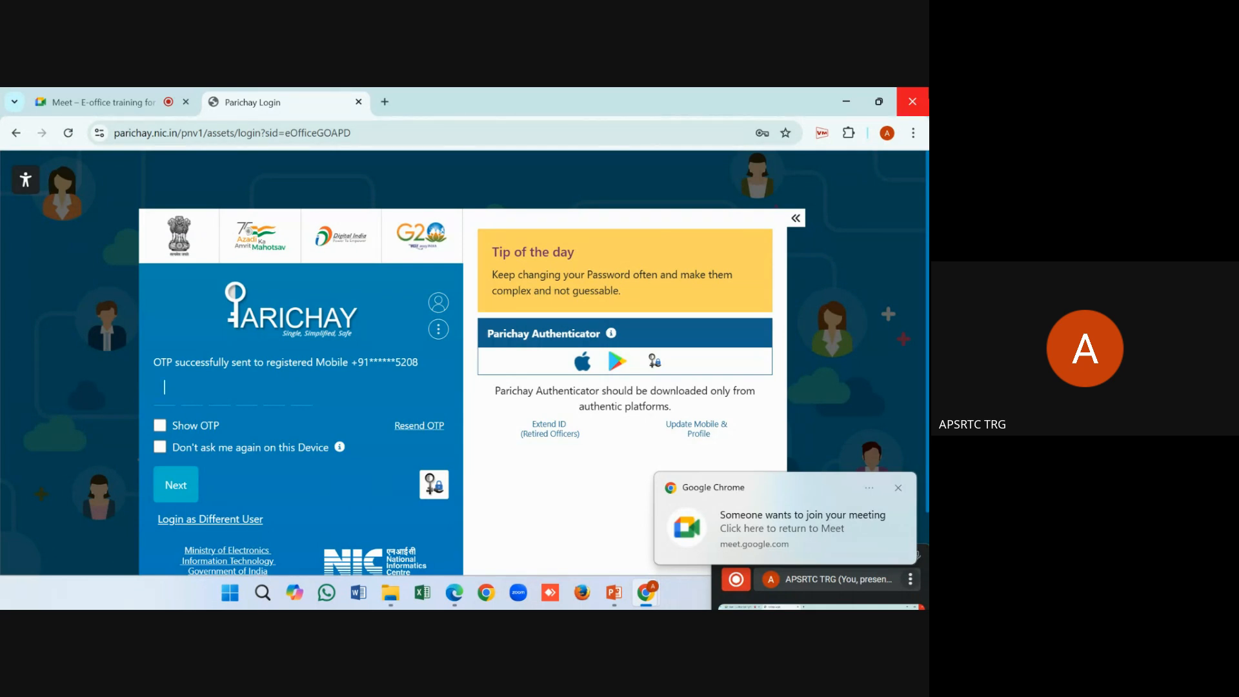
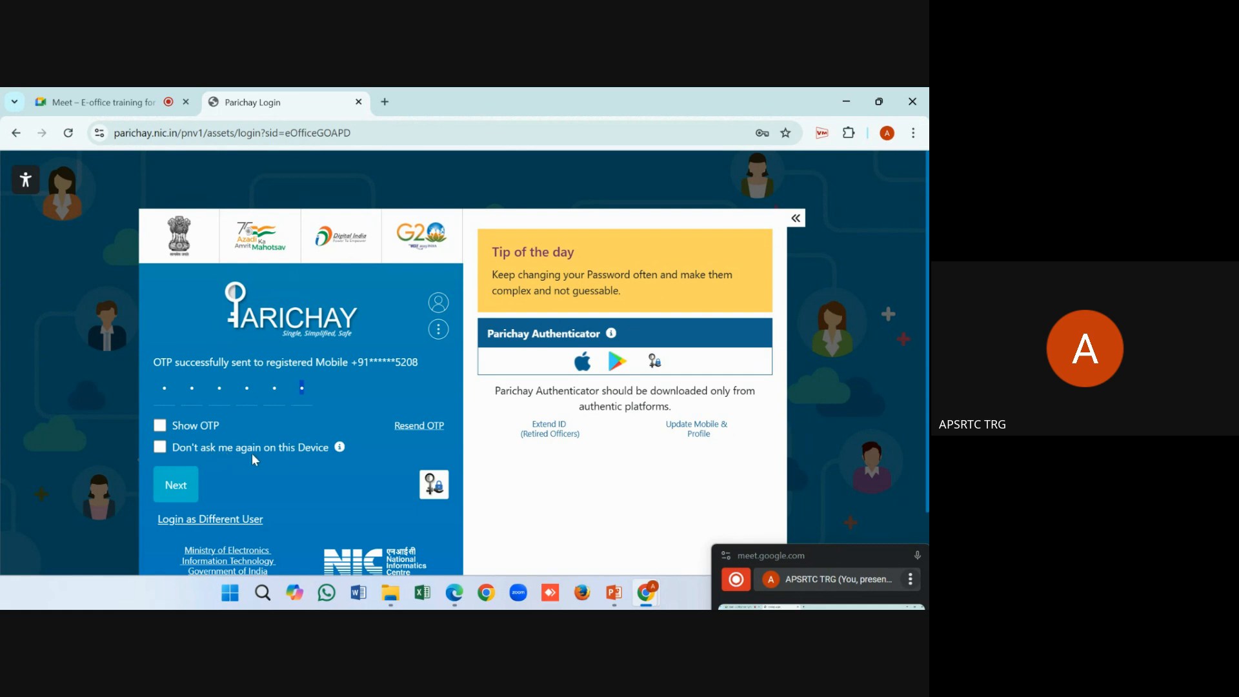
Enter the OTP from the registered mobile and submit it to reach the WAW Portal dashboard
{"action": "left_click", "coordinate": [177, 490]}
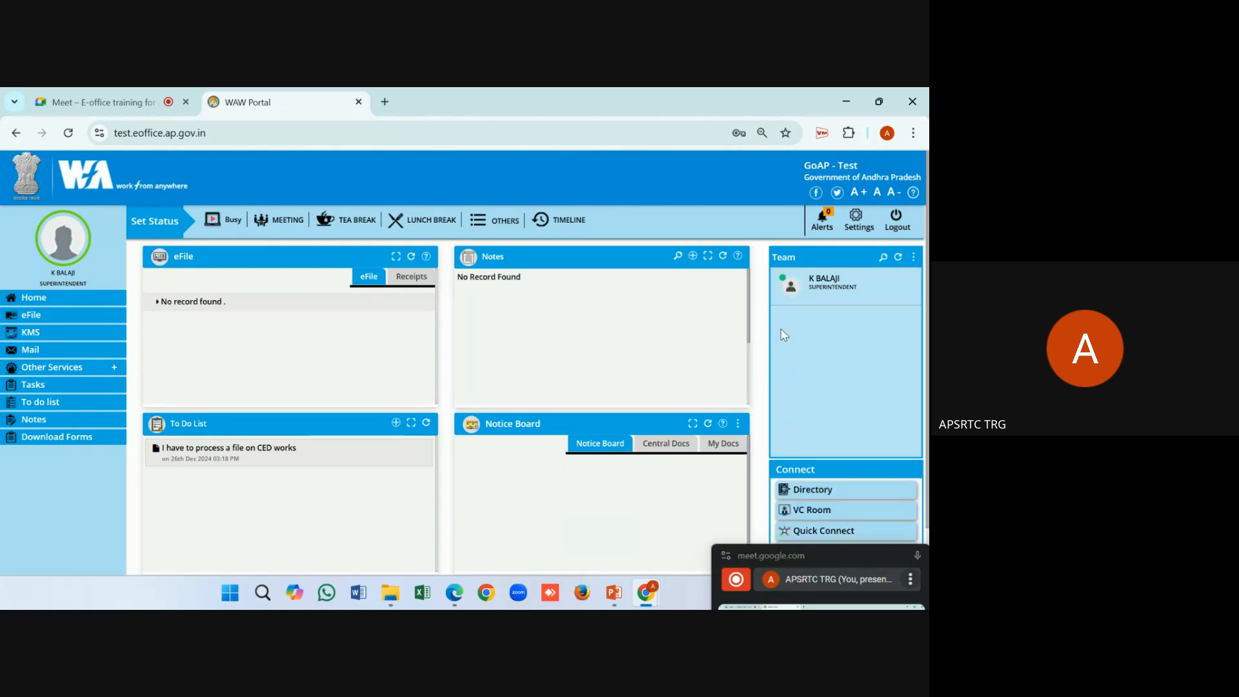
{"action": "mouse_move", "coordinate": [794, 284]}
{"action": "left_click", "coordinate": [400, 280]}
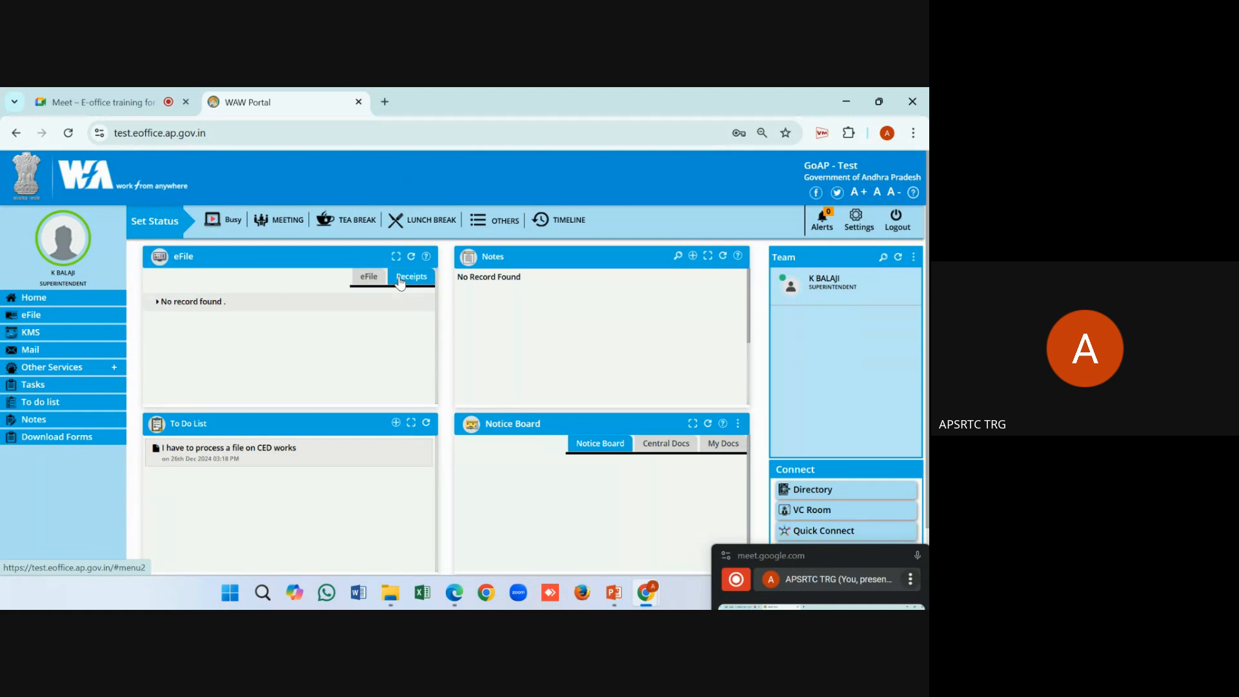
{"action": "left_click", "coordinate": [381, 280]}
{"action": "left_click", "coordinate": [411, 280]}
{"action": "left_click", "coordinate": [369, 280]}
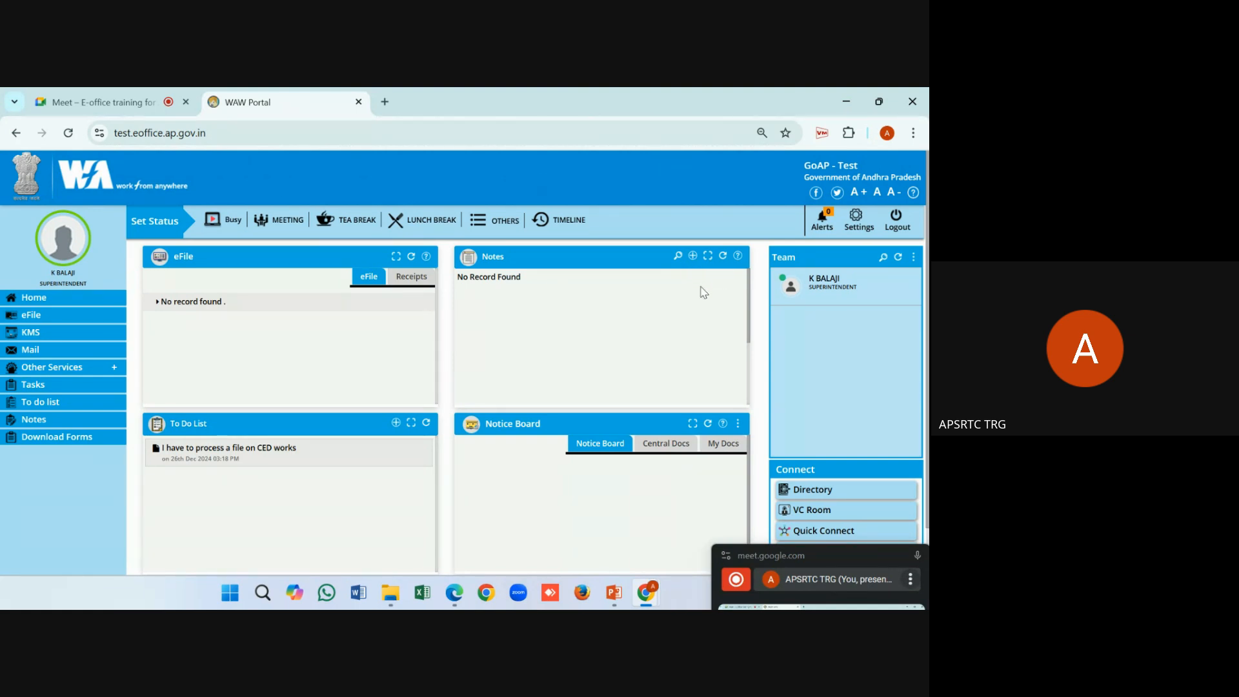
{"action": "left_click", "coordinate": [693, 257]}
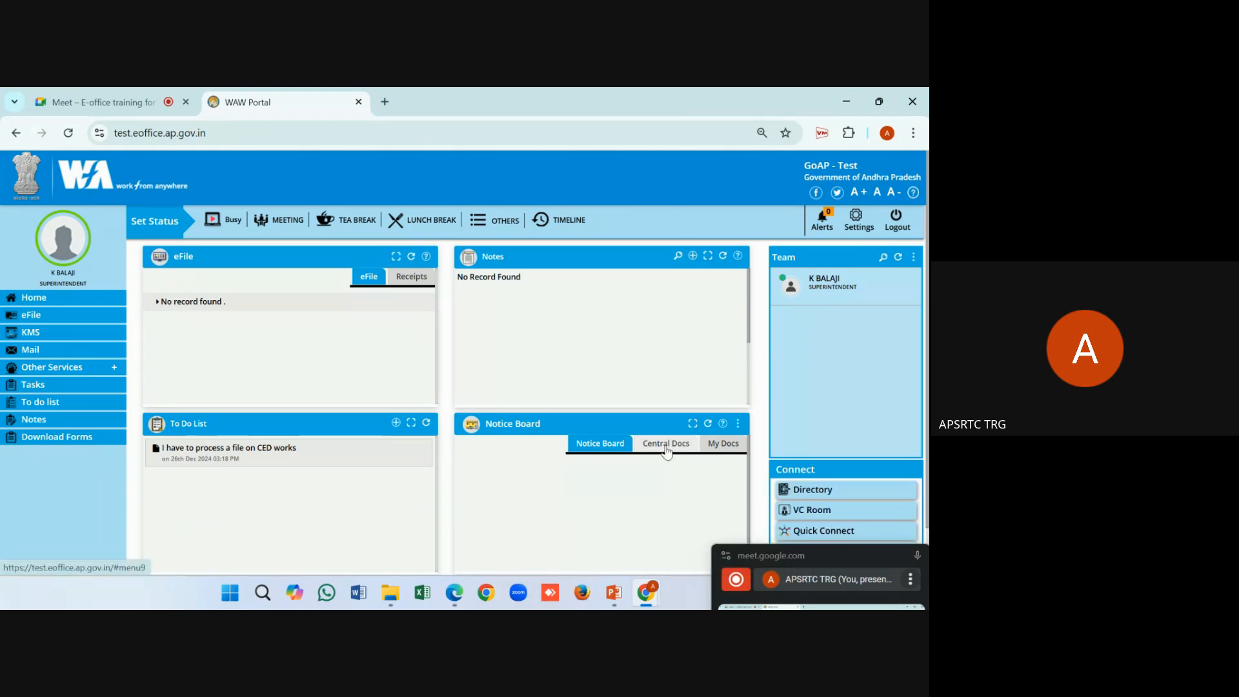
Switch the Notice Board between Central Docs and My Docs, ending on Central Docs
{"action": "left_click", "coordinate": [702, 448]}
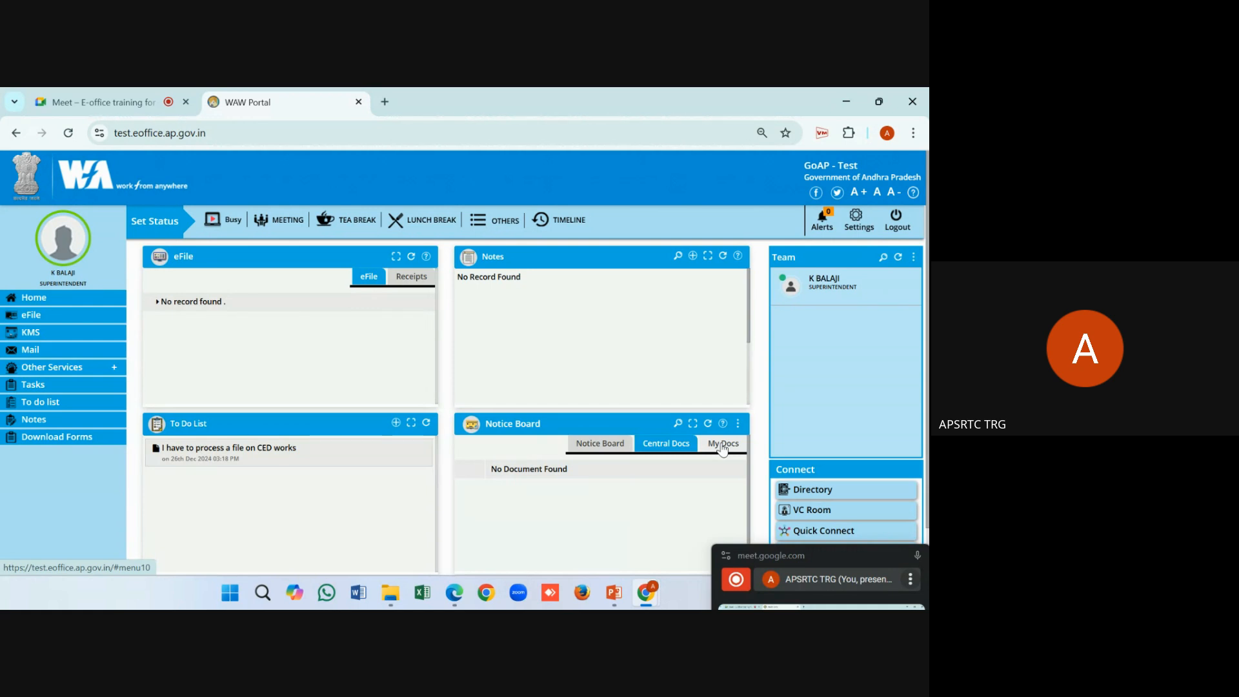
{"action": "left_click", "coordinate": [722, 447]}
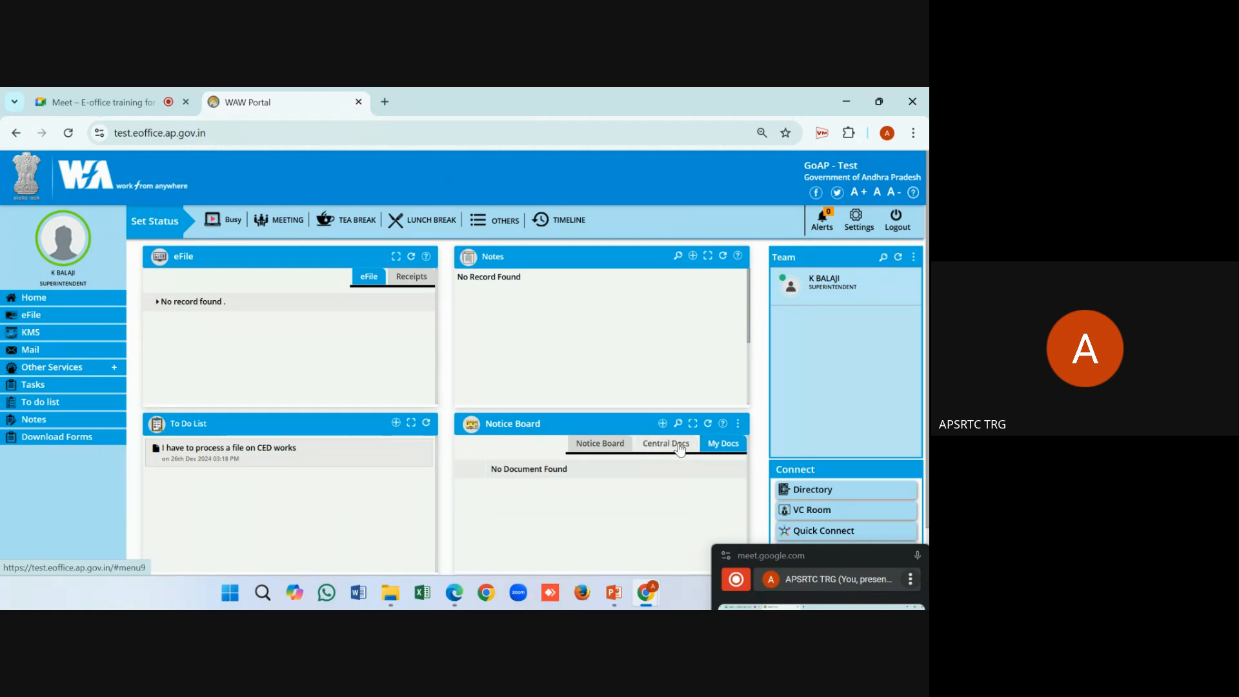
{"action": "left_click", "coordinate": [680, 449]}
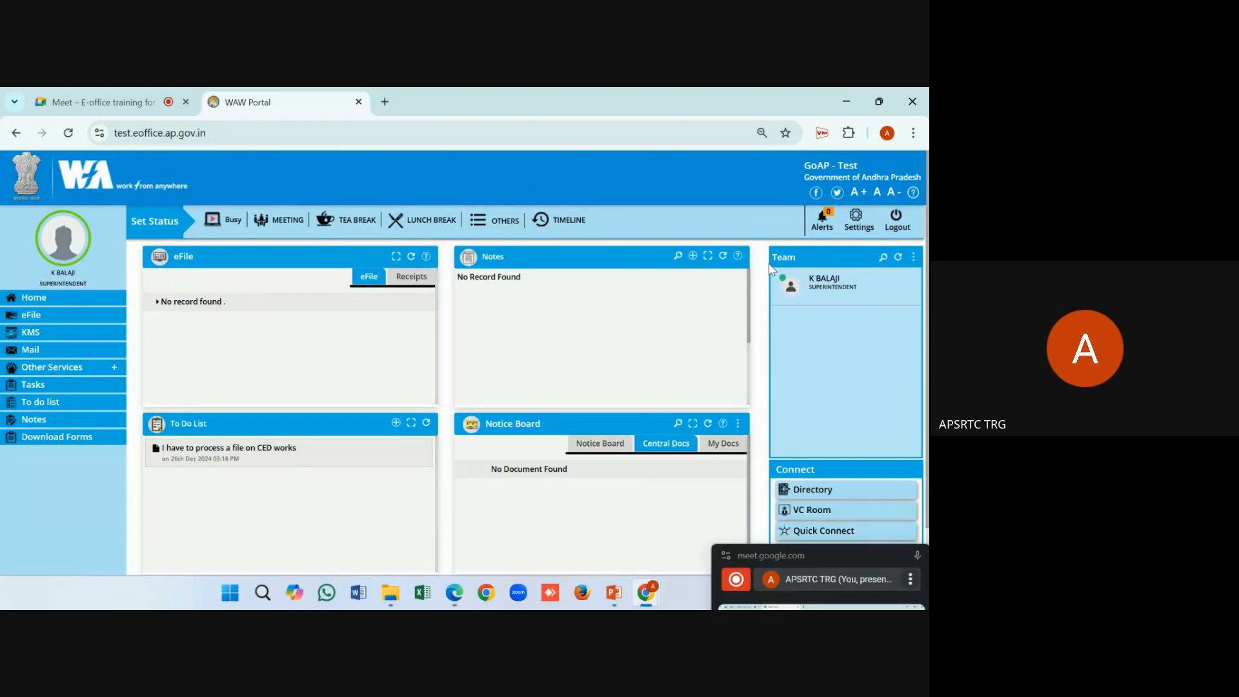
{"action": "mouse_move", "coordinate": [777, 280]}
Change your status to Busy, then back to Available, confirming each change
{"action": "left_click", "coordinate": [230, 226]}
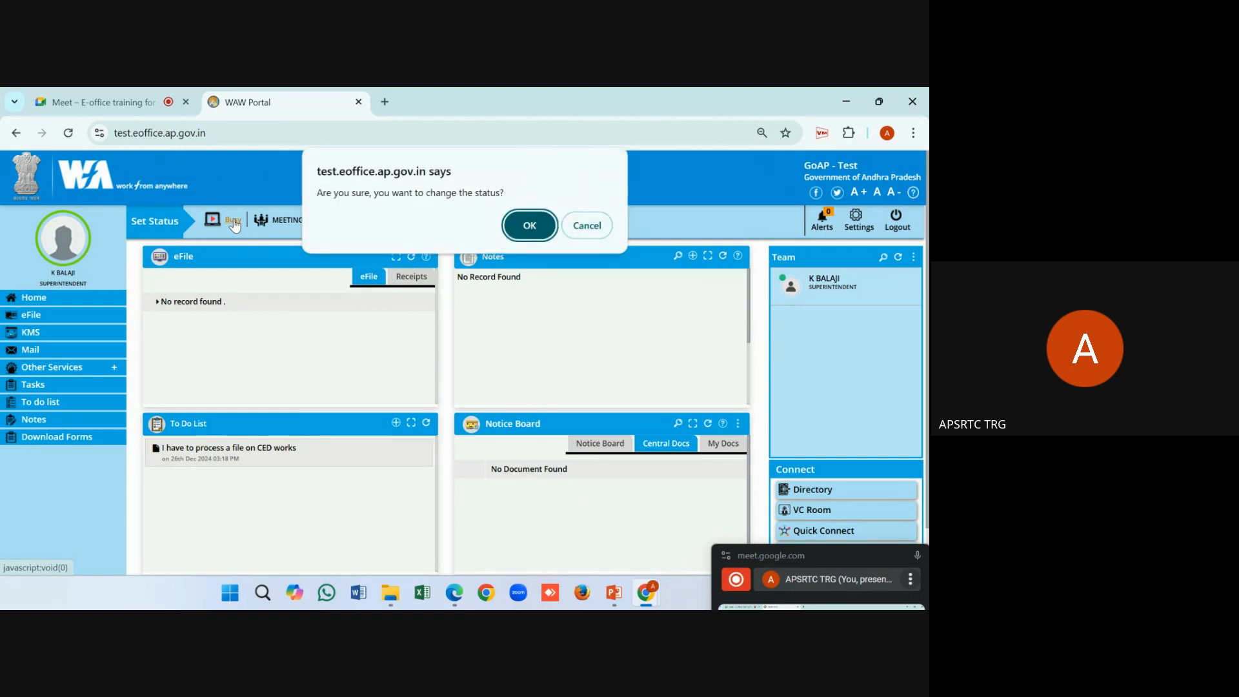
{"action": "left_click", "coordinate": [531, 227]}
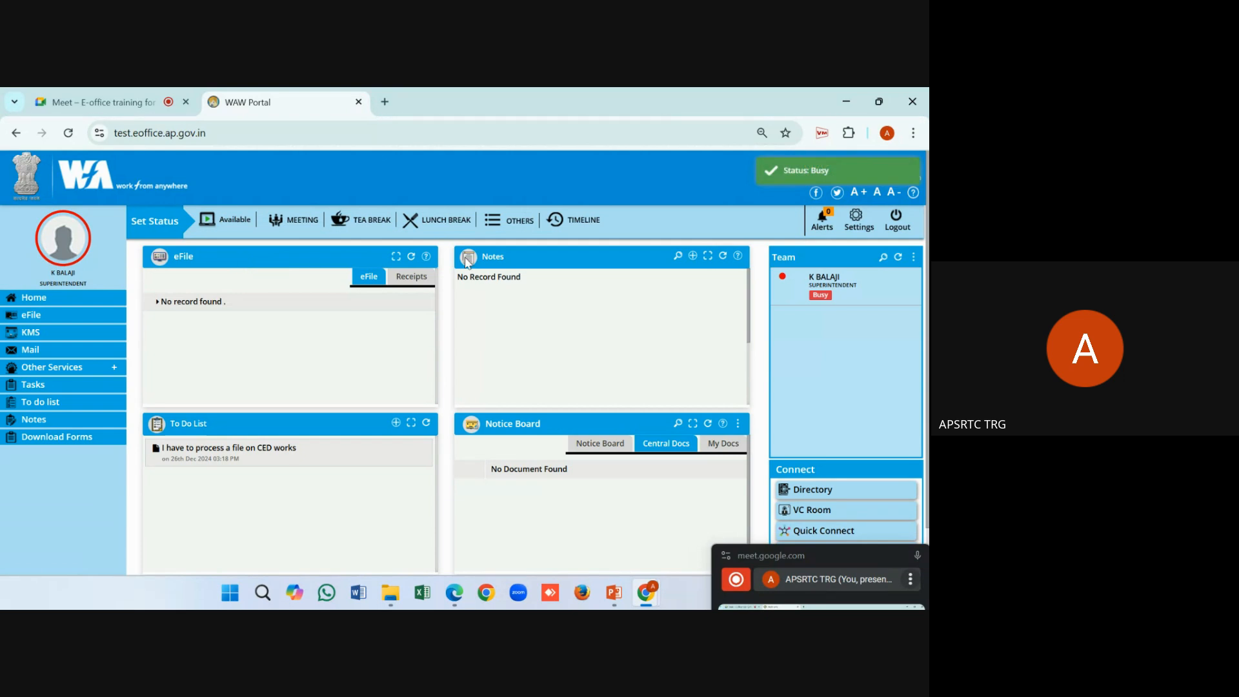
{"action": "mouse_move", "coordinate": [814, 305]}
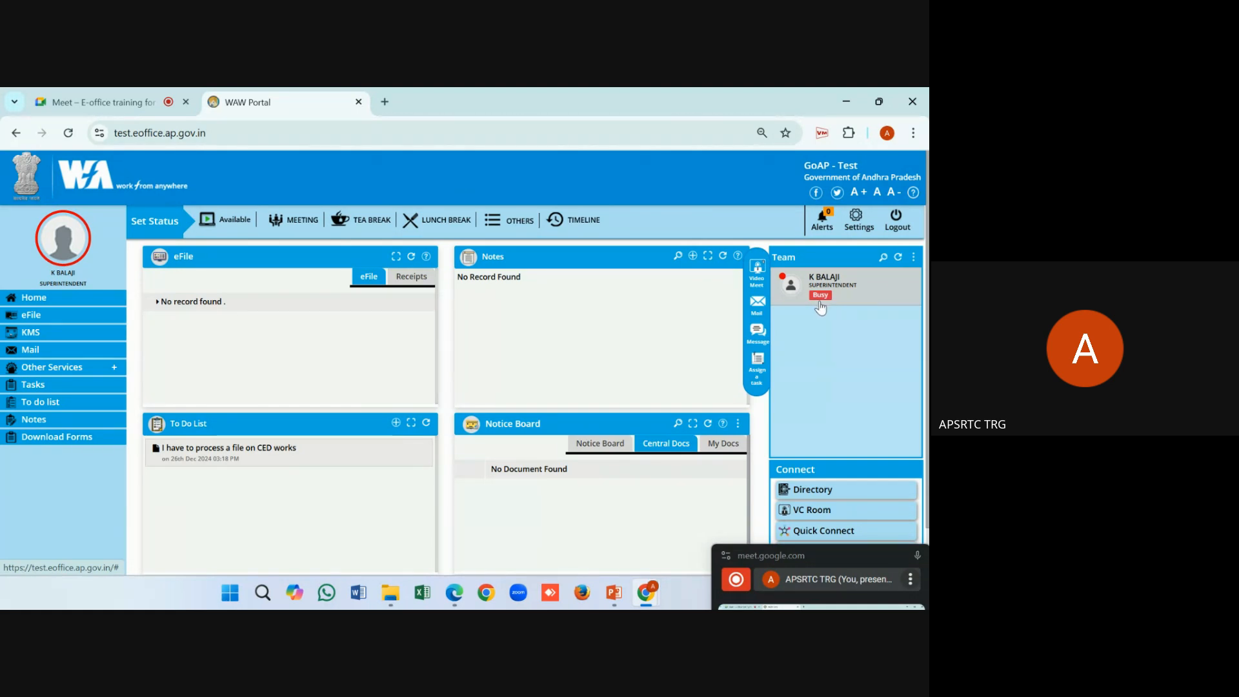
{"action": "left_click", "coordinate": [232, 221]}
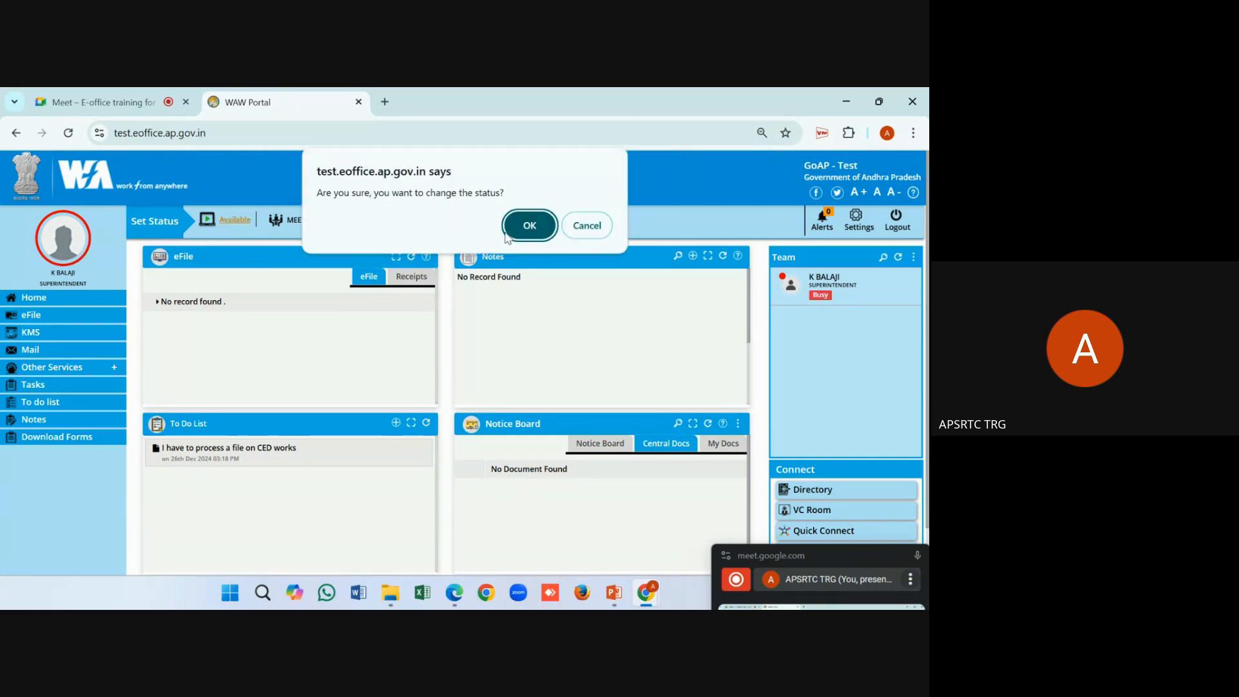
{"action": "left_click", "coordinate": [528, 223]}
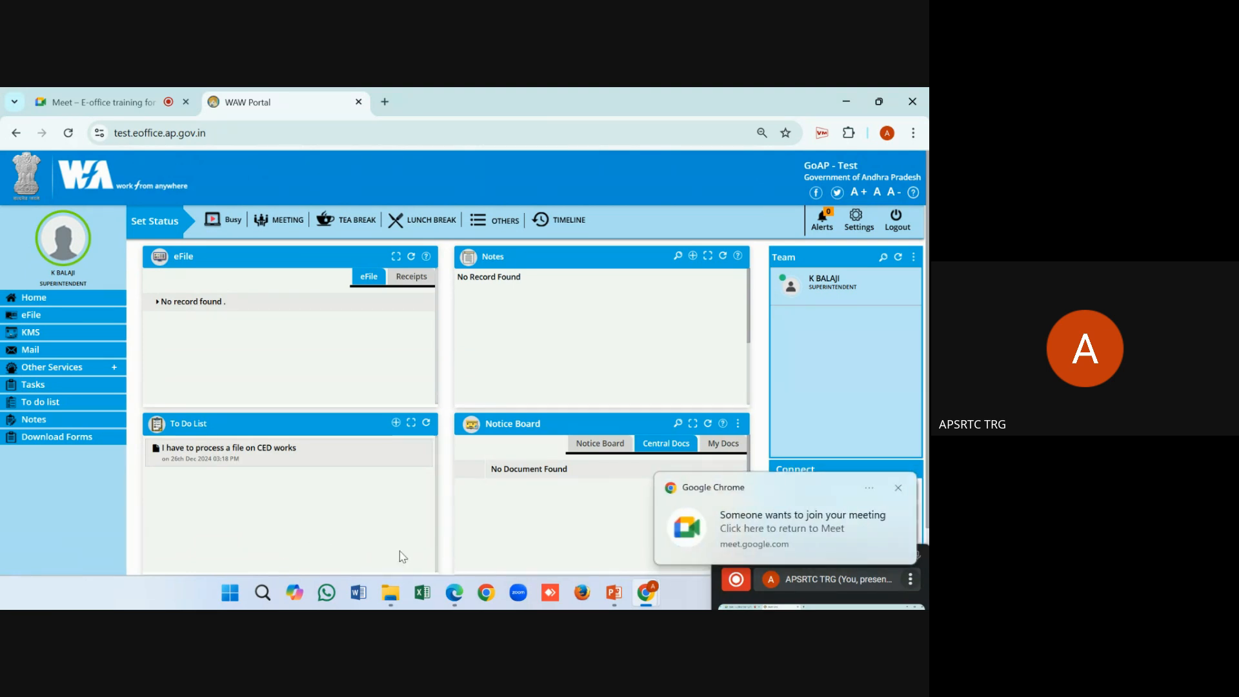
Dismiss the meeting-join notification and switch to the Eoffice Training presentation in PowerPoint
{"action": "left_click", "coordinate": [897, 488]}
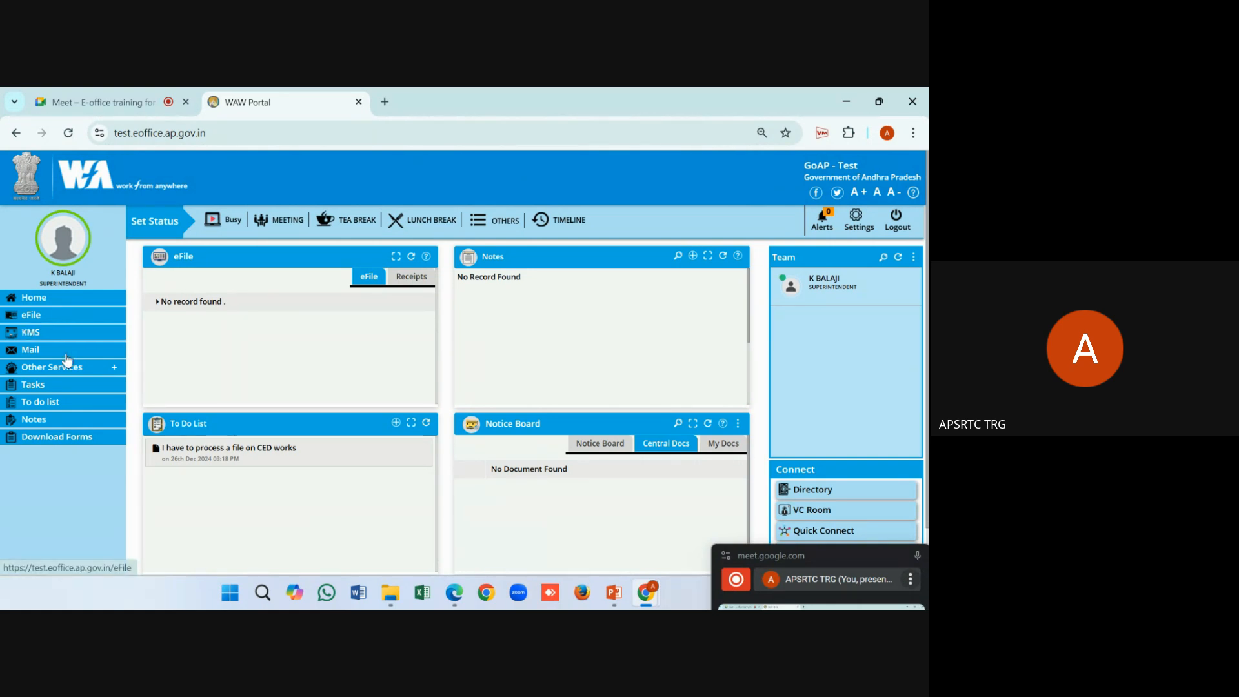
{"action": "left_click", "coordinate": [624, 600]}
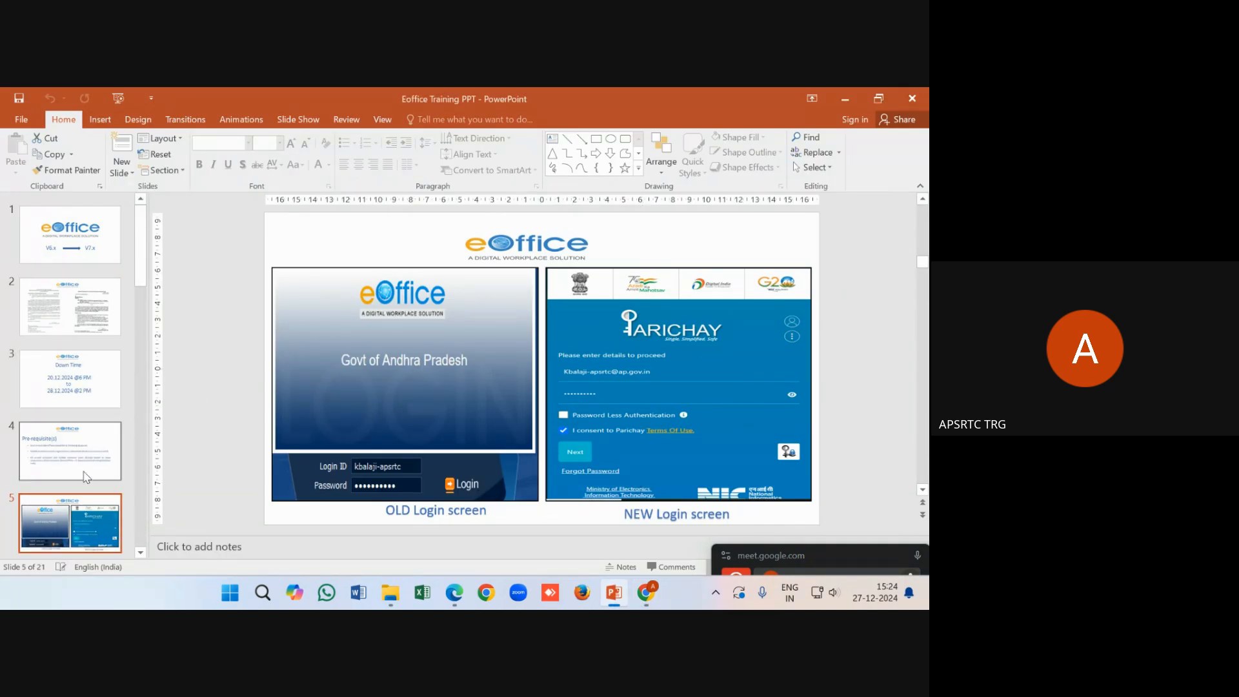
Display slide 7, the old eOffice Dashboard View, then bring up the browser windows
{"action": "scroll", "coordinate": [71, 514], "scroll_direction": "down", "scroll_amount": 2}
{"action": "scroll", "coordinate": [71, 513], "scroll_direction": "down", "scroll_amount": 4}
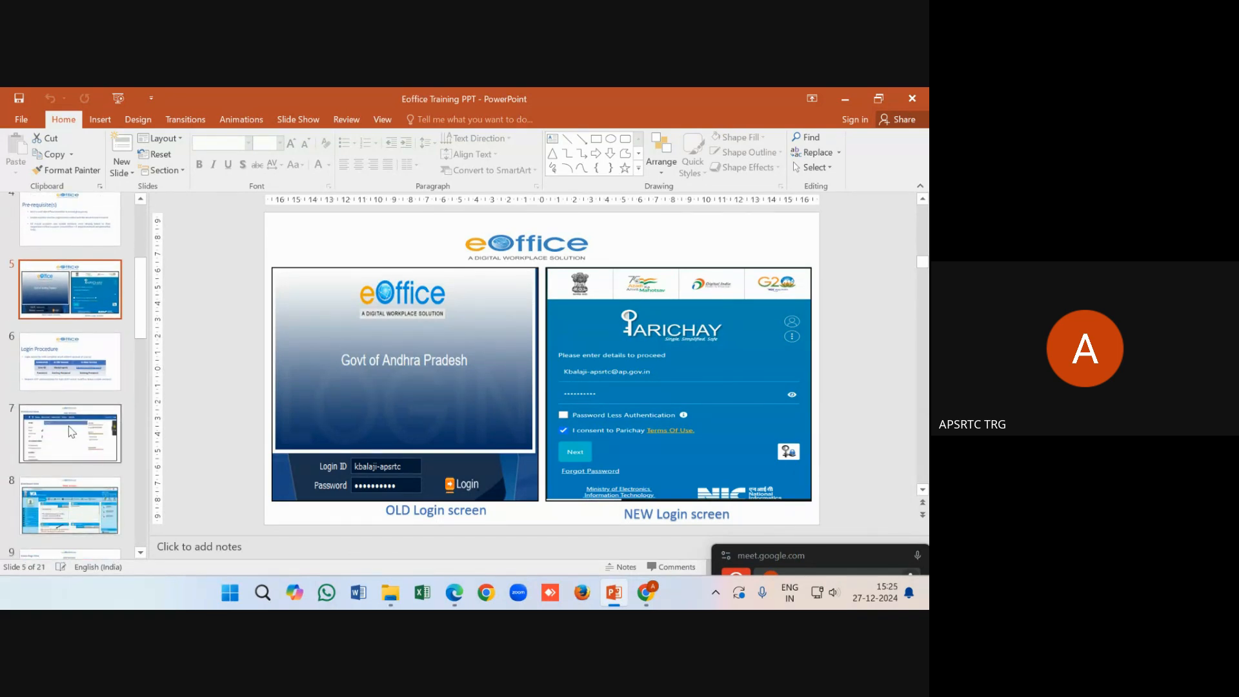
{"action": "left_click", "coordinate": [71, 432]}
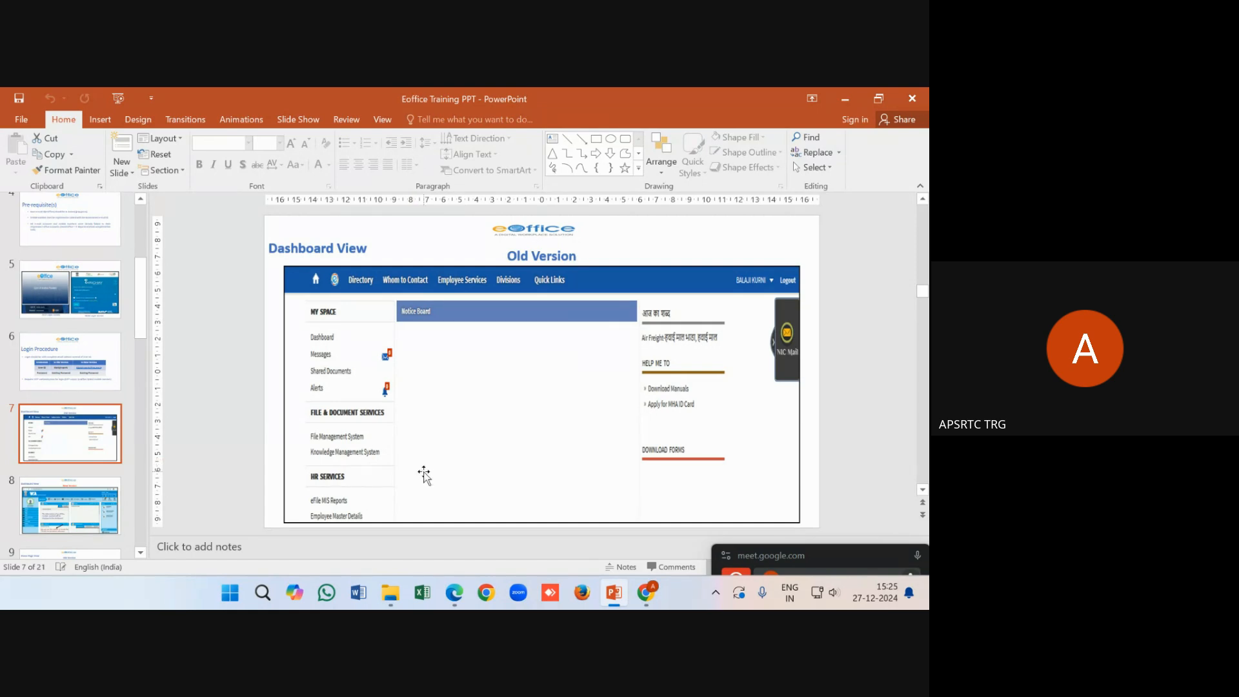
{"action": "left_click", "coordinate": [649, 591]}
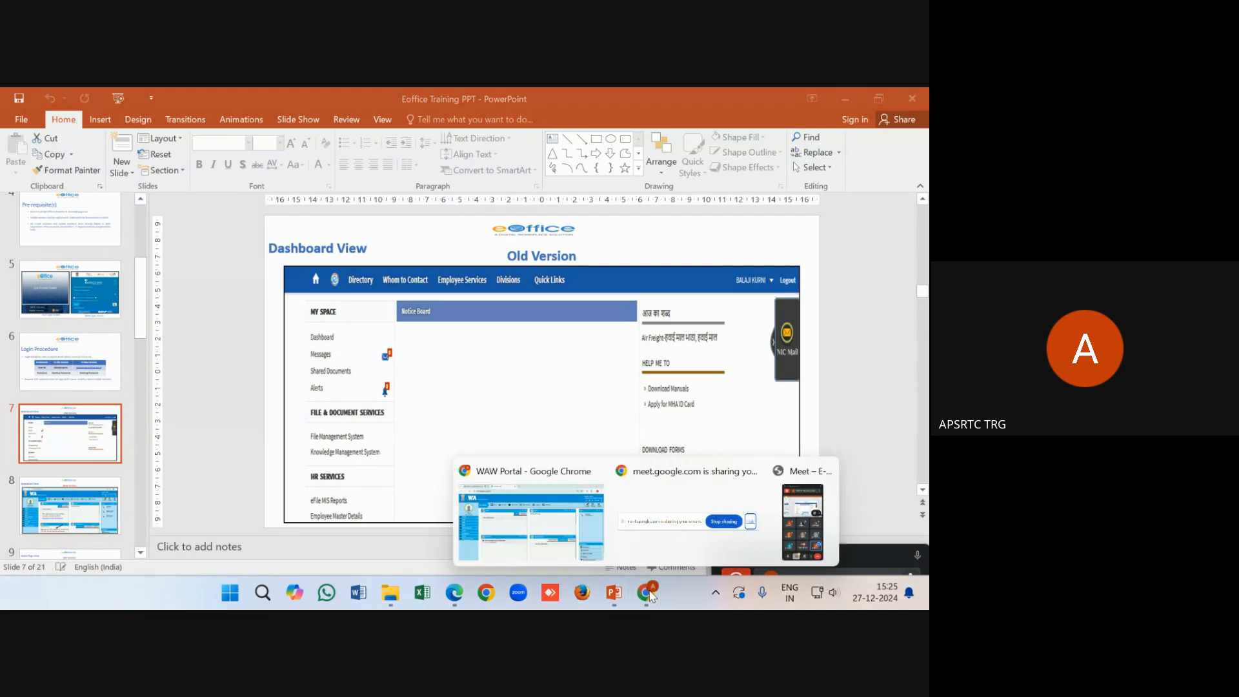
Return to the WAW Portal window and open the eFile File Inbox with its two files
{"action": "left_click", "coordinate": [569, 524]}
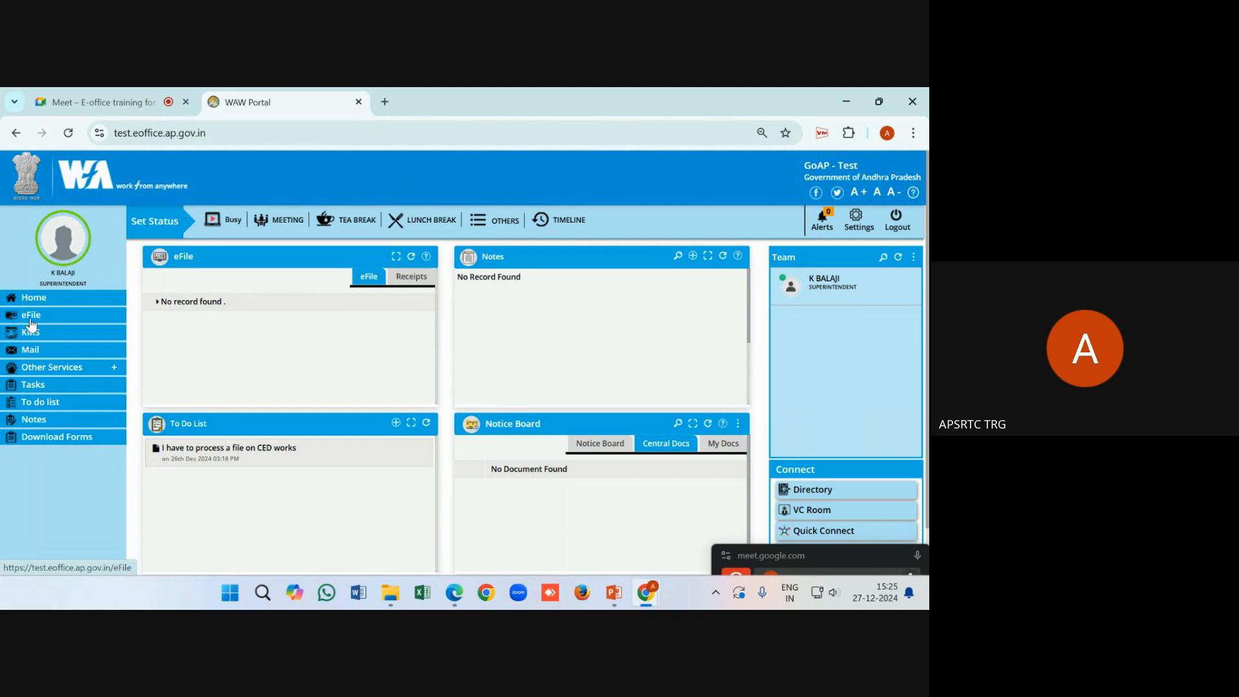
{"action": "left_click", "coordinate": [30, 316]}
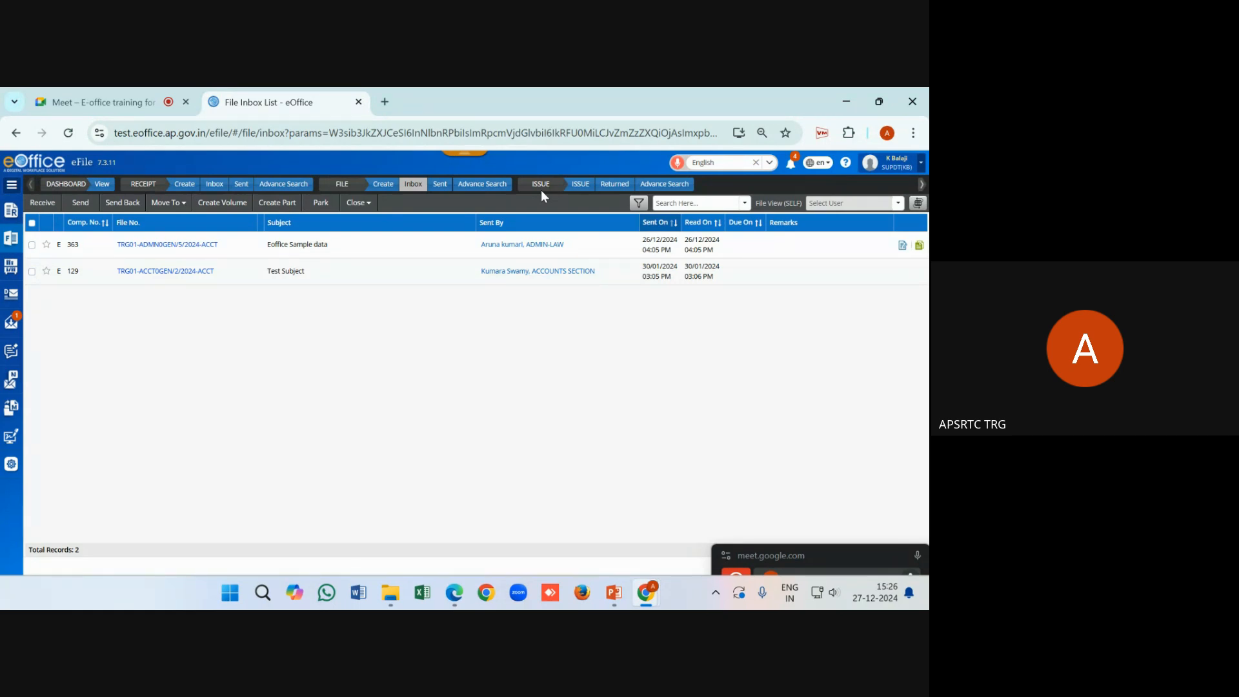
{"action": "left_click", "coordinate": [10, 248]}
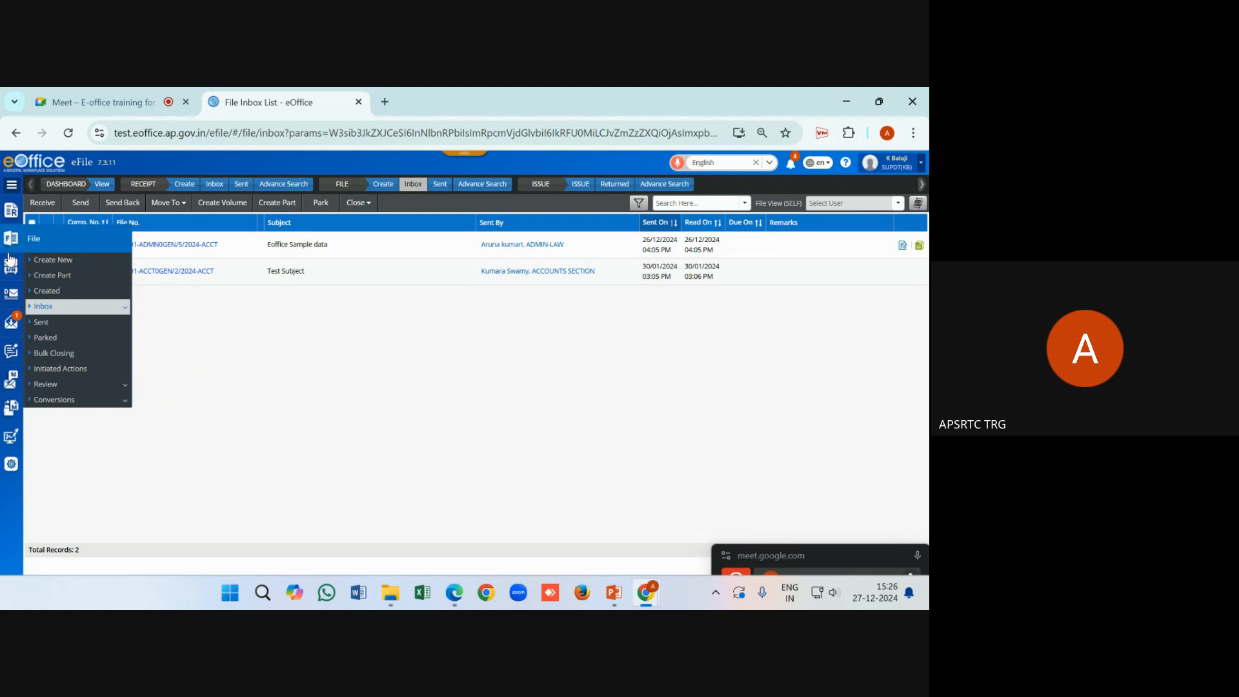
Check the Receipt options, then expand the eFile sidebar to show section names beside icons
{"action": "left_click", "coordinate": [12, 213]}
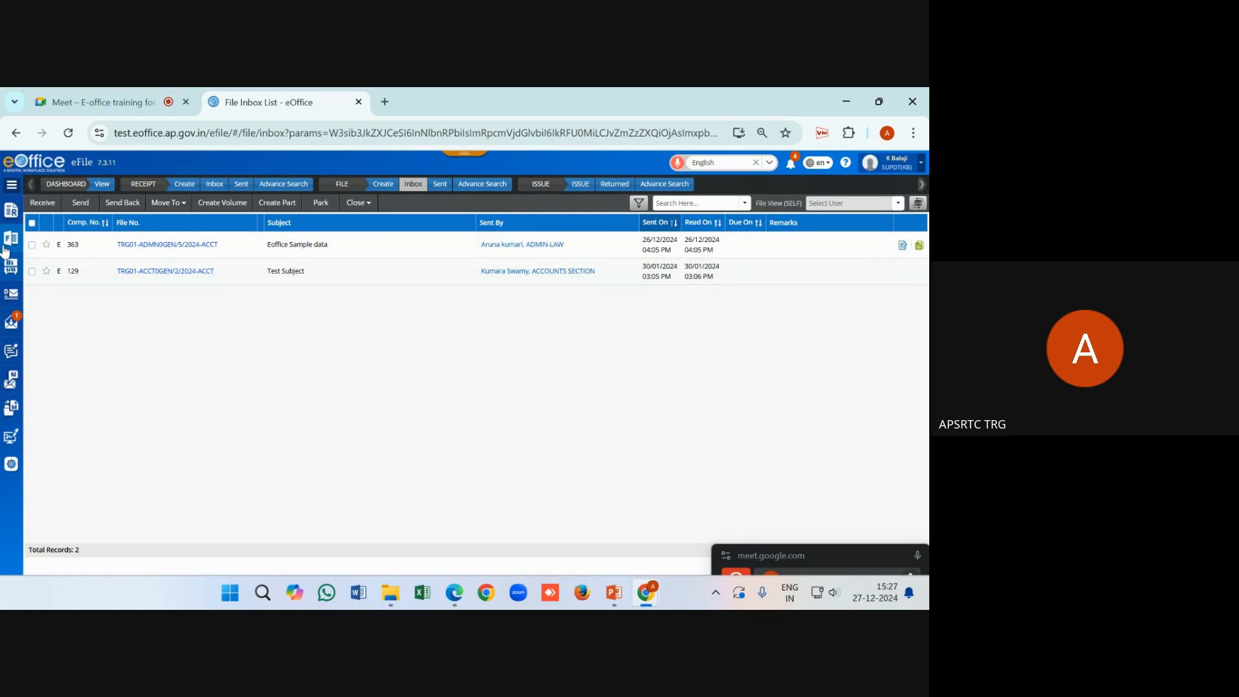
{"action": "mouse_move", "coordinate": [9, 216]}
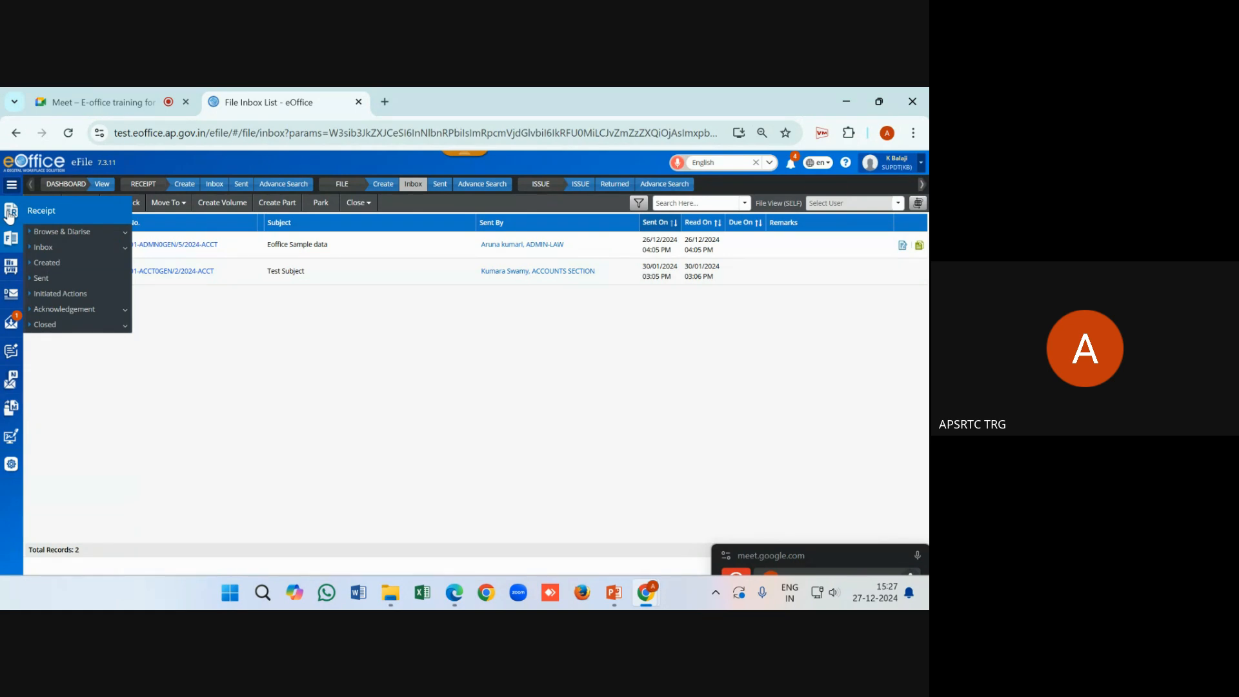
{"action": "left_click", "coordinate": [12, 186]}
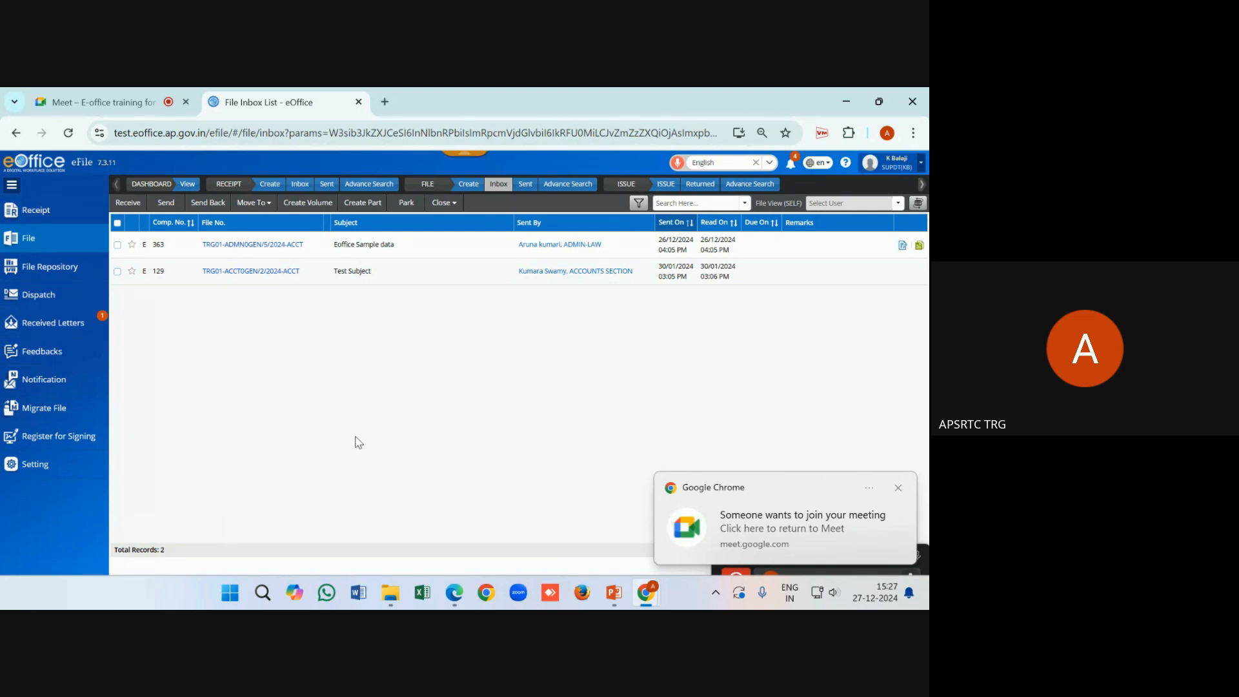
Close the meeting notification and expand Register for Signing to show DSC and eSign Registration
{"action": "left_click", "coordinate": [897, 487]}
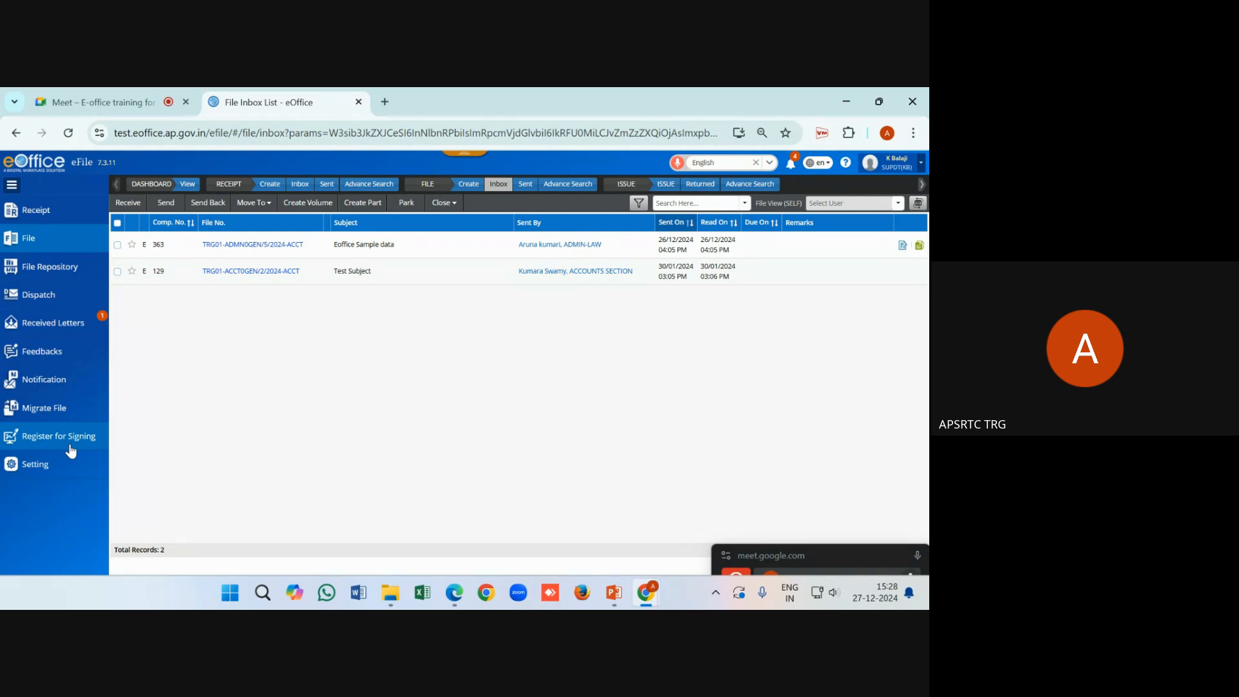
{"action": "left_click", "coordinate": [47, 450]}
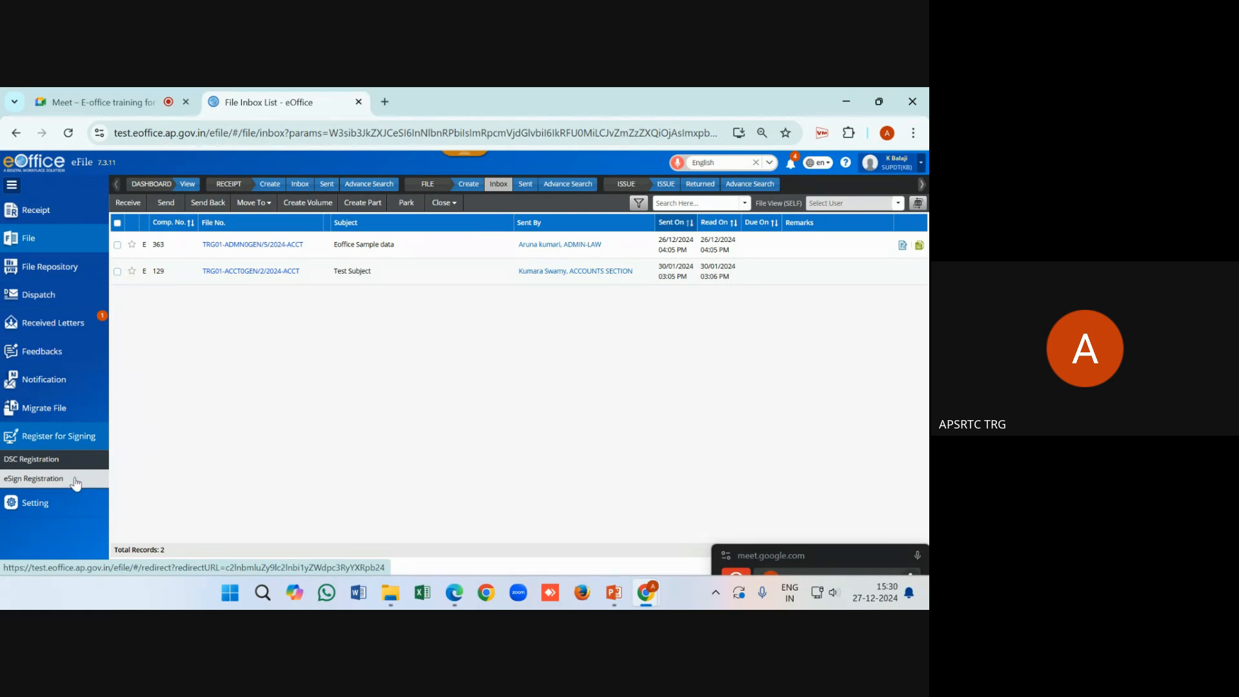
In Registered eSign, de-register the existing eSign with remark 'test', then start a new registration
{"action": "left_click", "coordinate": [76, 483]}
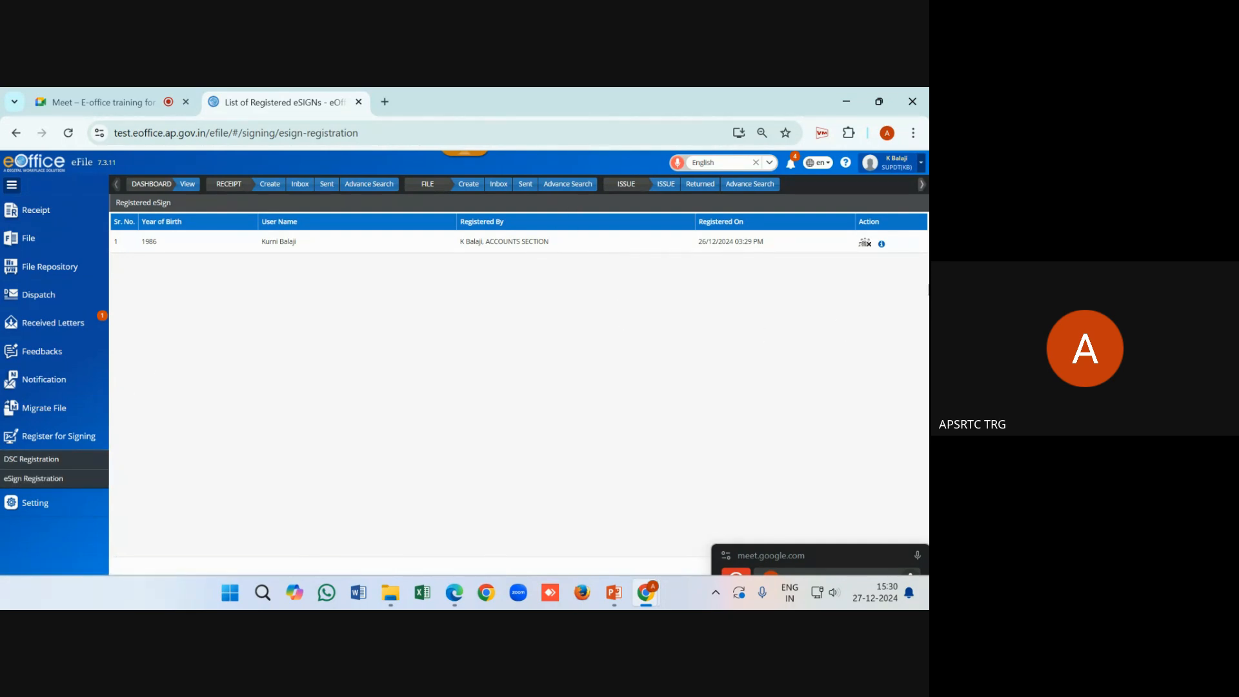
{"action": "left_click", "coordinate": [865, 245]}
{"action": "left_click", "coordinate": [415, 211]}
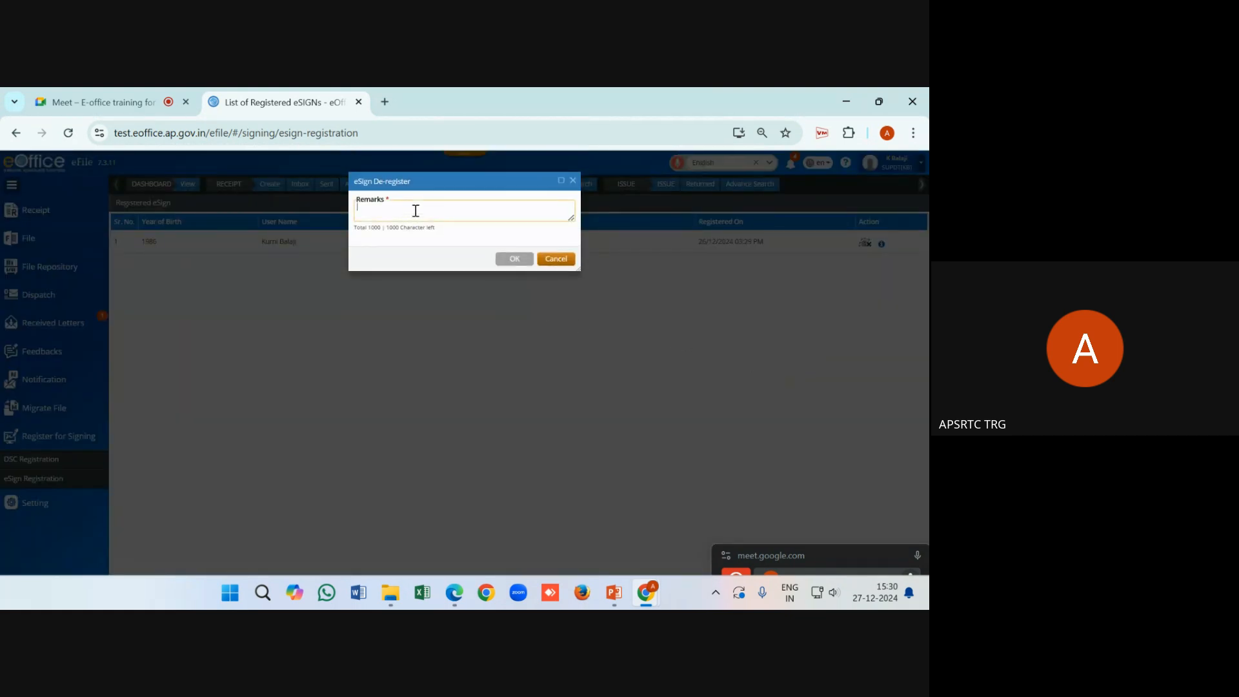
{"action": "type", "text": "test"}
{"action": "left_click", "coordinate": [515, 260]}
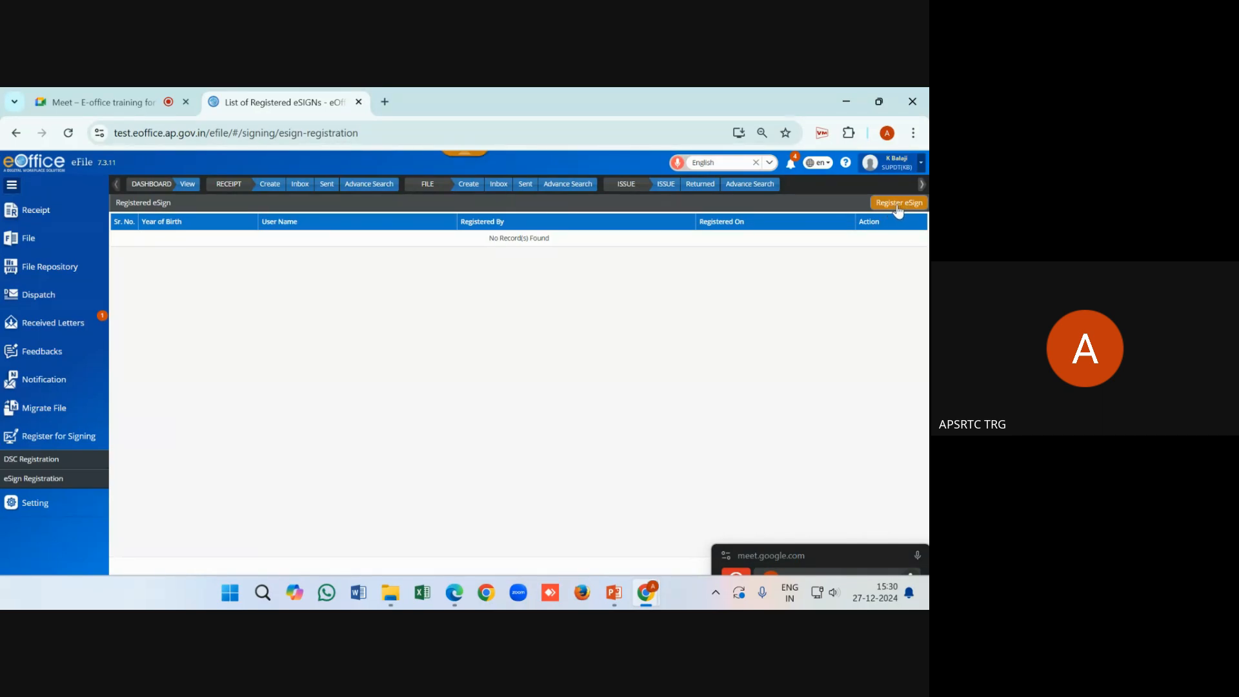
{"action": "left_click", "coordinate": [897, 206]}
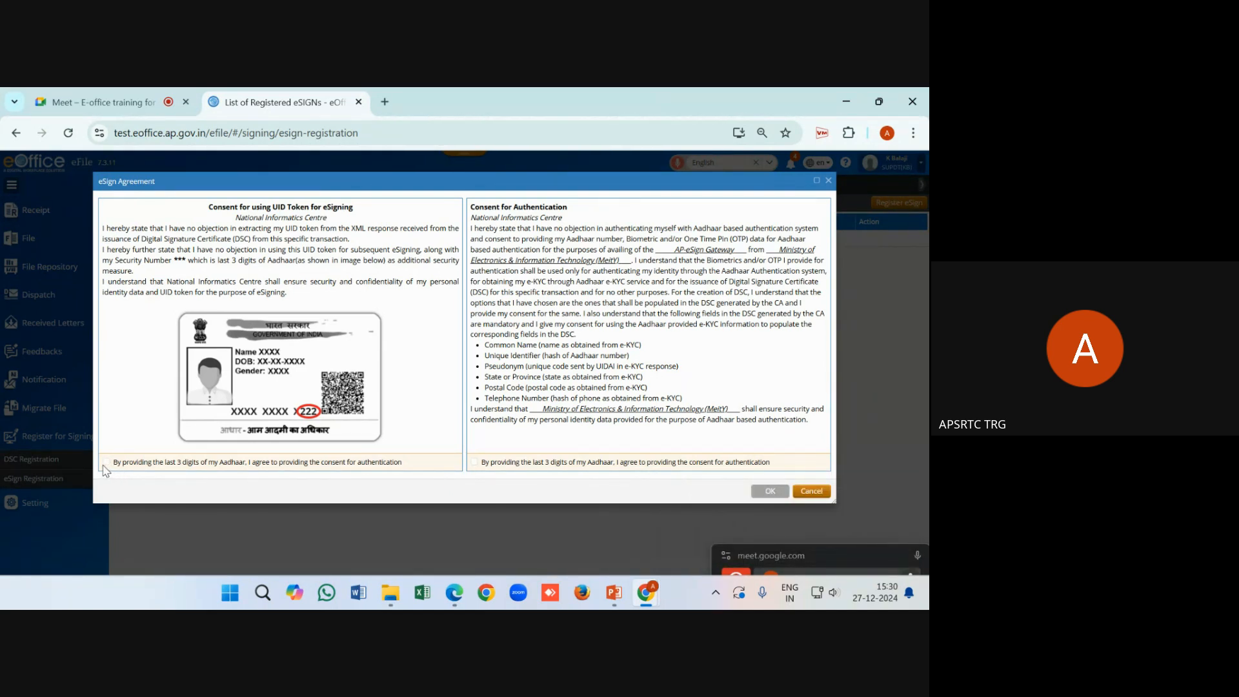
Tick both Aadhaar consent boxes in the eSign Agreement and accept it
{"action": "left_click", "coordinate": [105, 463]}
{"action": "left_click", "coordinate": [474, 462]}
{"action": "left_click", "coordinate": [773, 491]}
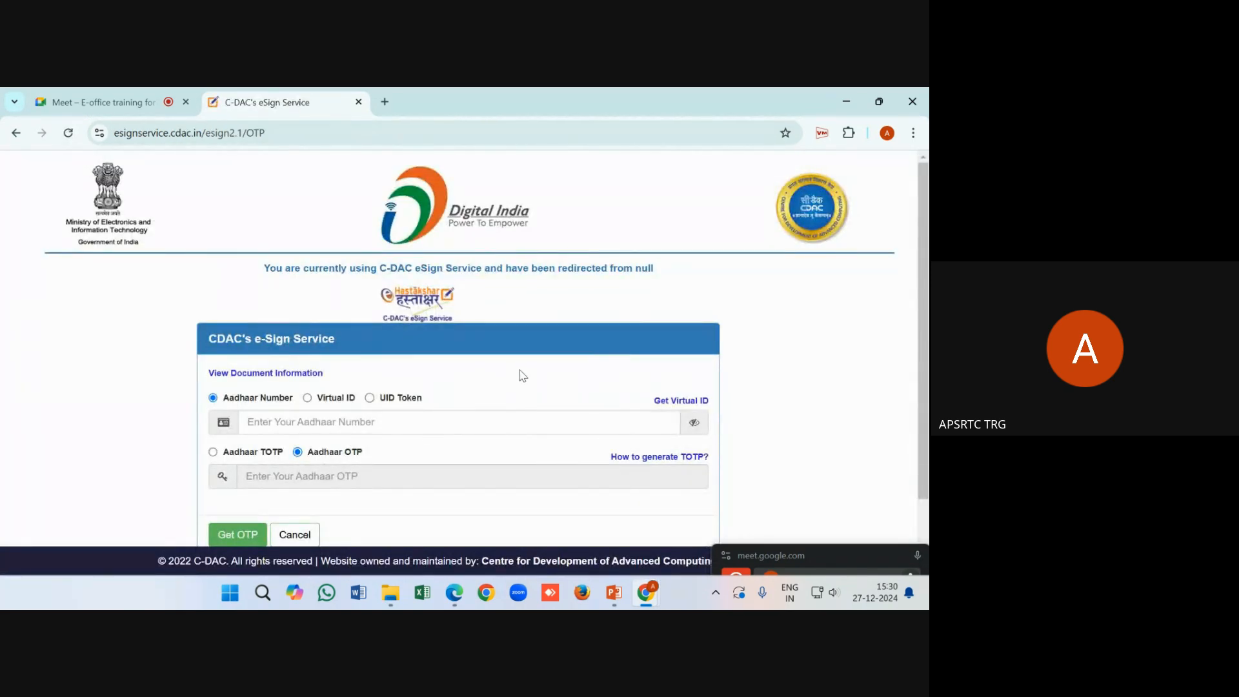
Enter the Aadhaar number in the eSign Service page and request a one-time password
{"action": "scroll", "coordinate": [773, 406], "scroll_direction": "down", "scroll_amount": 1}
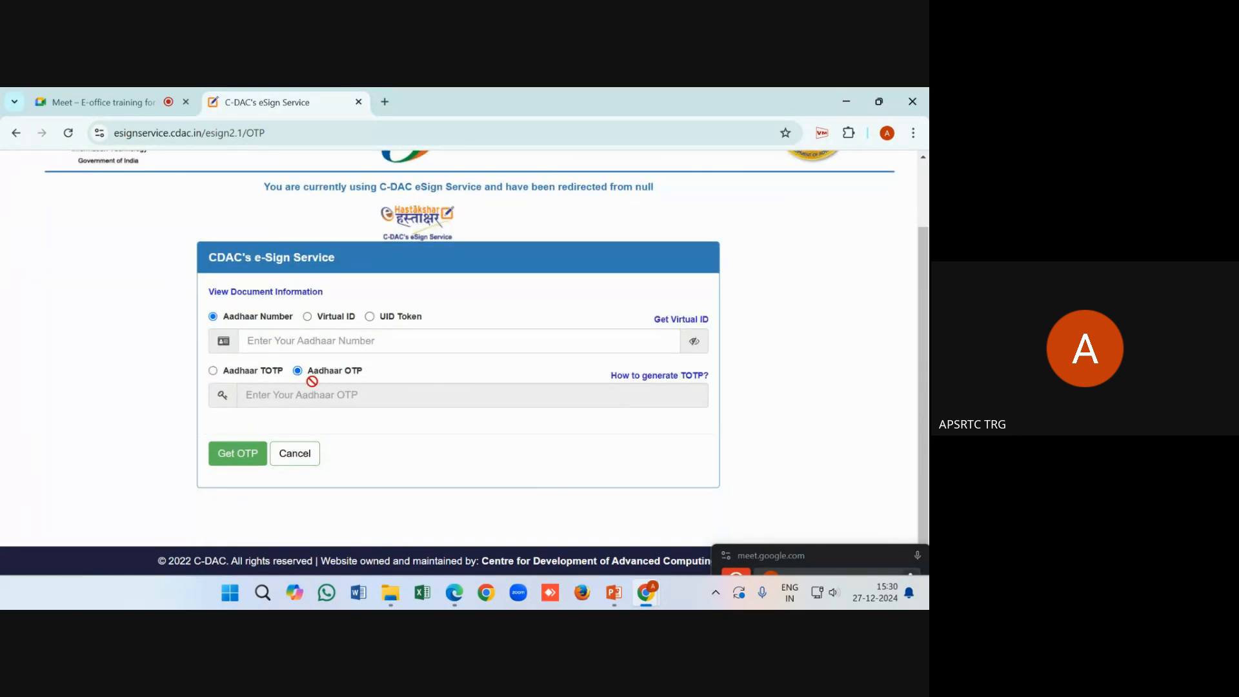
{"action": "left_click", "coordinate": [297, 341]}
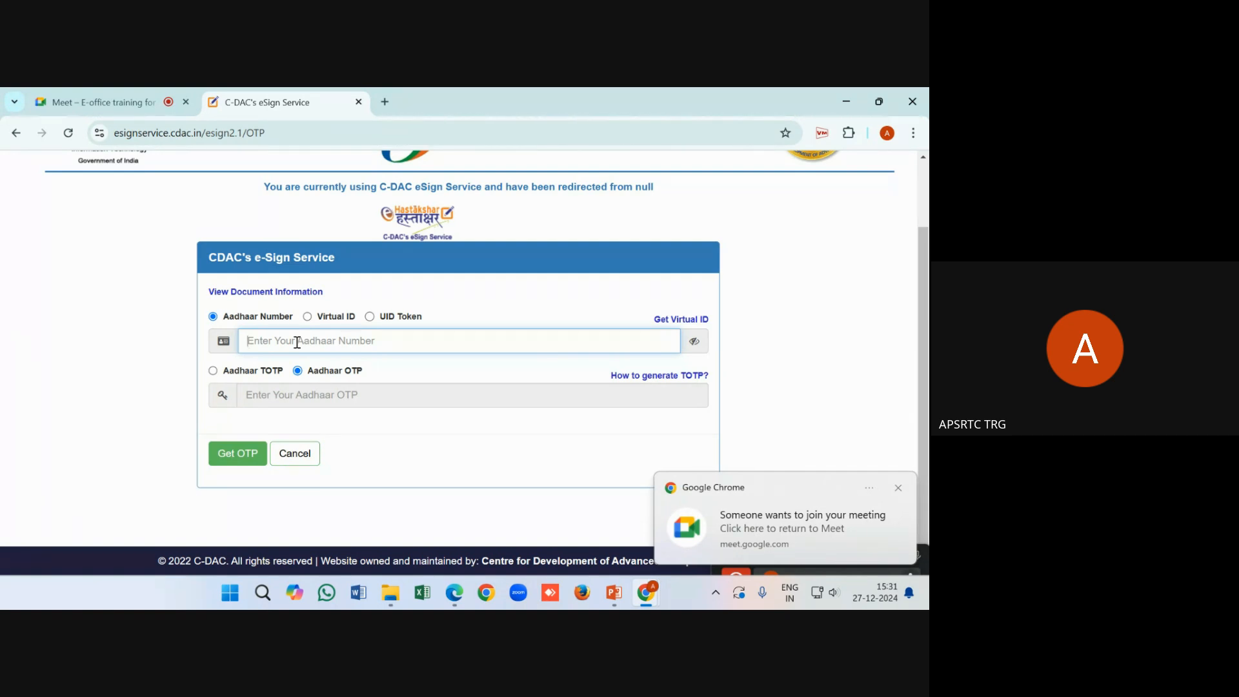
{"action": "type", "text": "••••"}
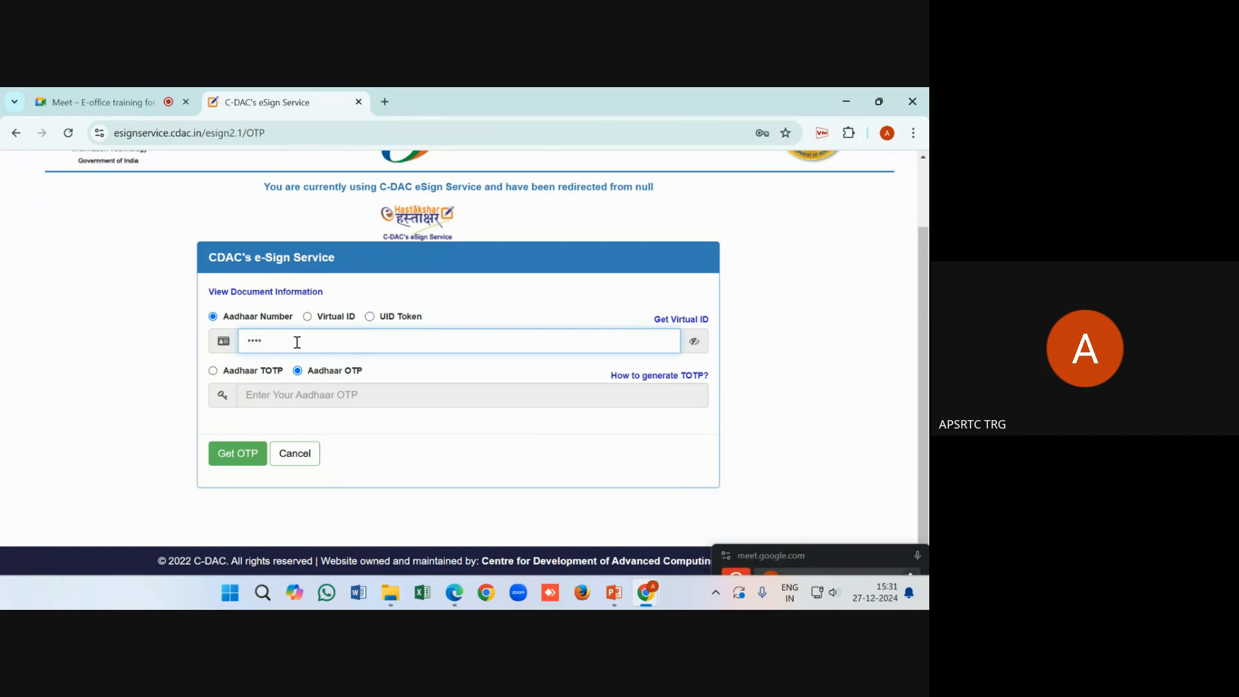
{"action": "type", "text": "••••••••"}
{"action": "left_click", "coordinate": [242, 465]}
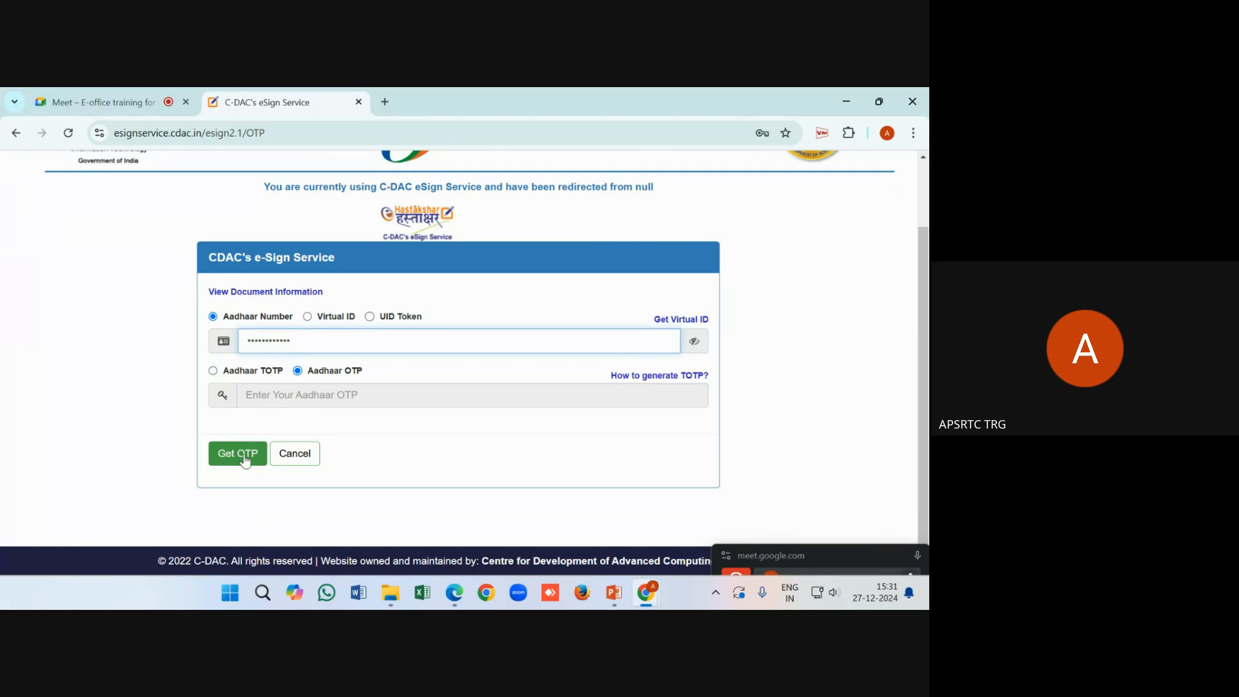
Enter the received Aadhaar OTP, accept the consent statement, and submit the authentication
{"action": "left_click", "coordinate": [239, 454]}
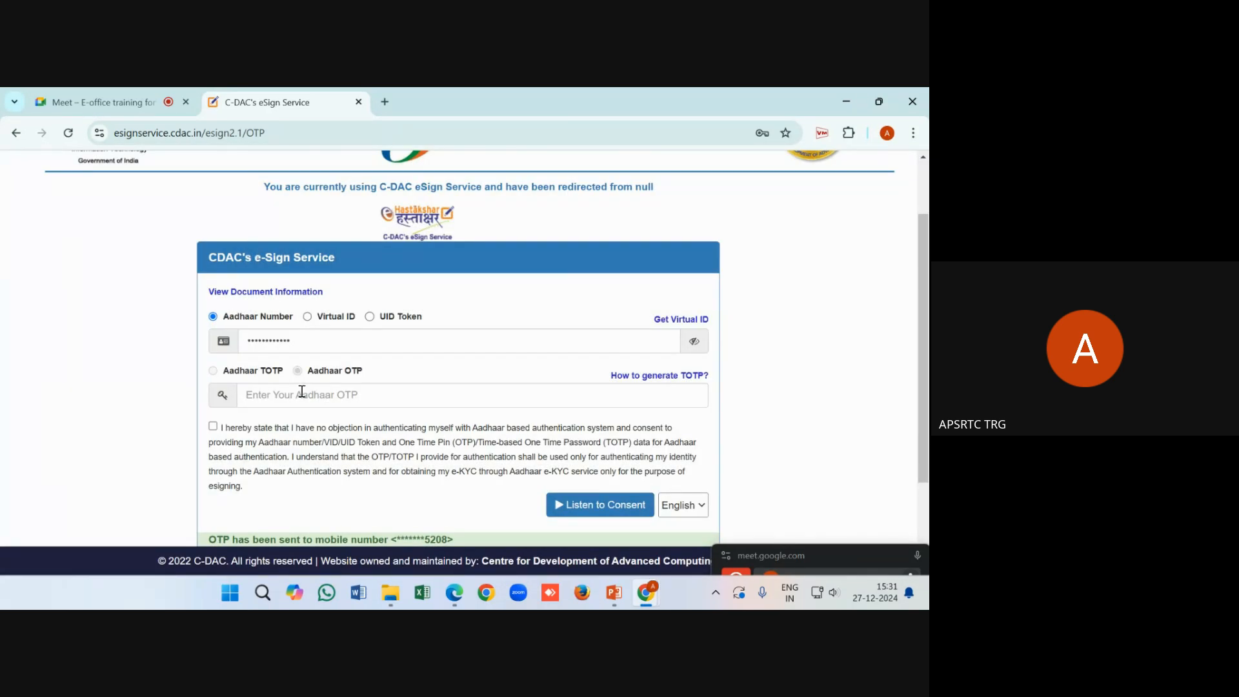
{"action": "left_click", "coordinate": [298, 400]}
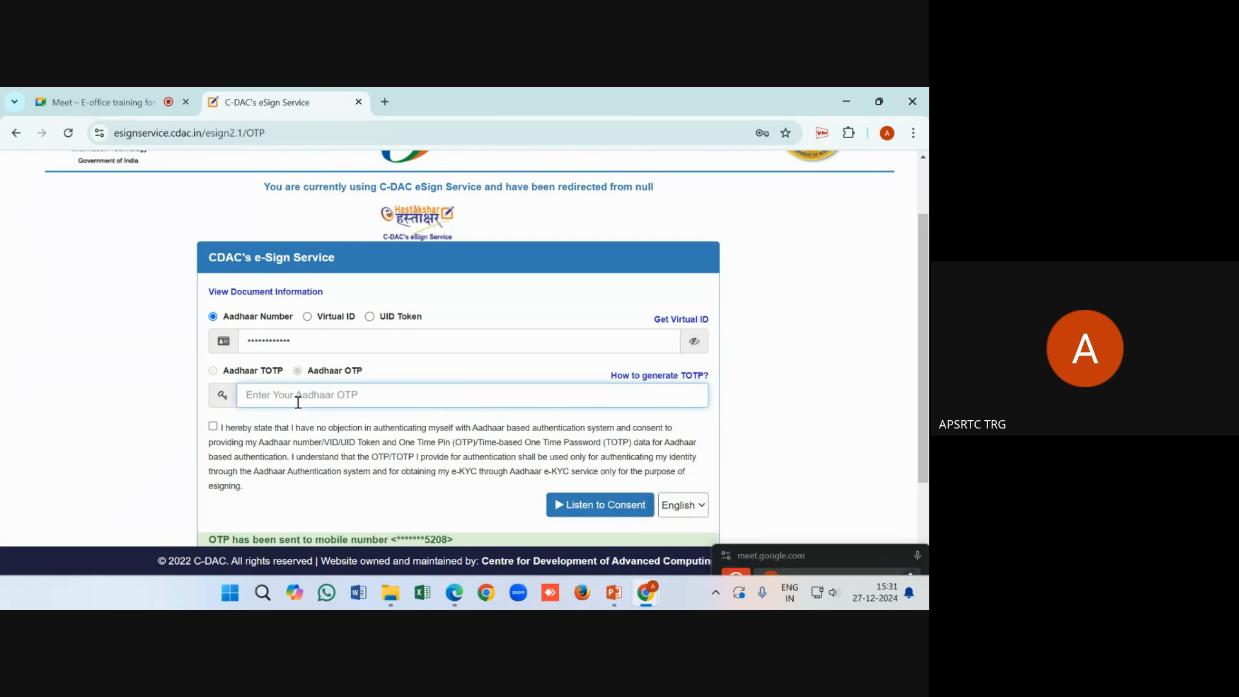
{"action": "scroll", "coordinate": [460, 539], "scroll_direction": "down", "scroll_amount": 2}
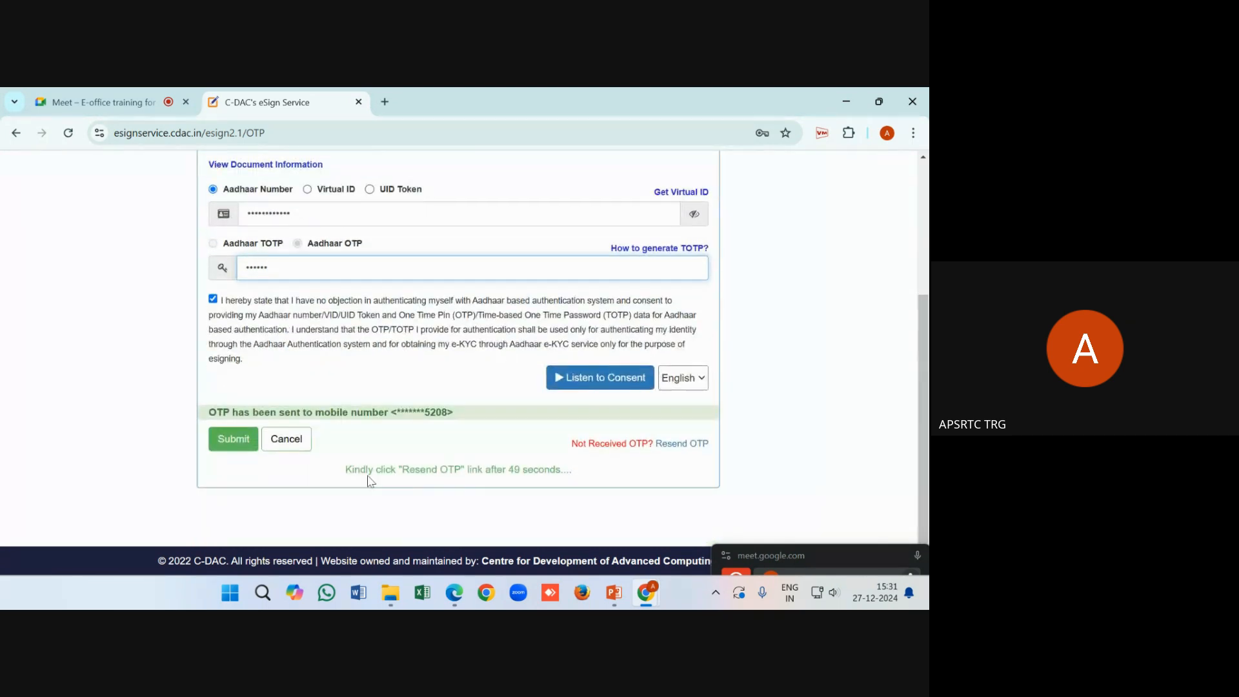
{"action": "left_click", "coordinate": [235, 442]}
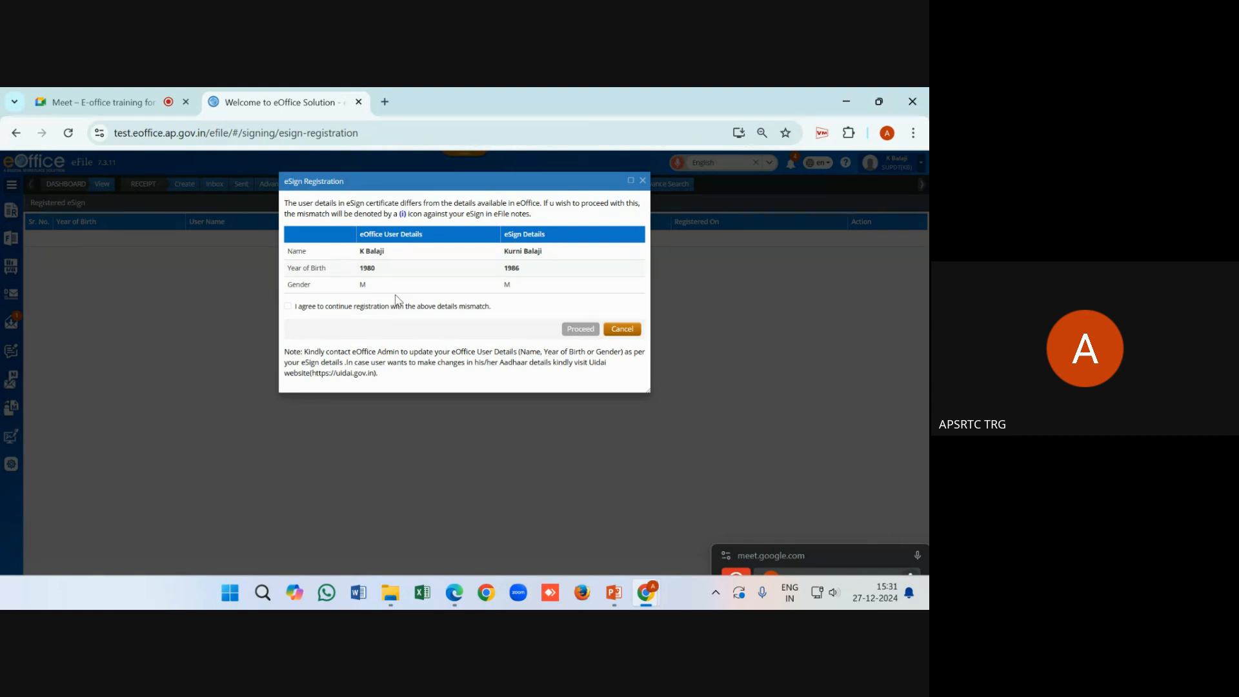
Compare the eOffice and eSign names, dismiss the notification, and agree to continue despite the mismatch
{"action": "left_click_drag", "start_coordinate": [356, 251], "coordinate": [392, 253]}
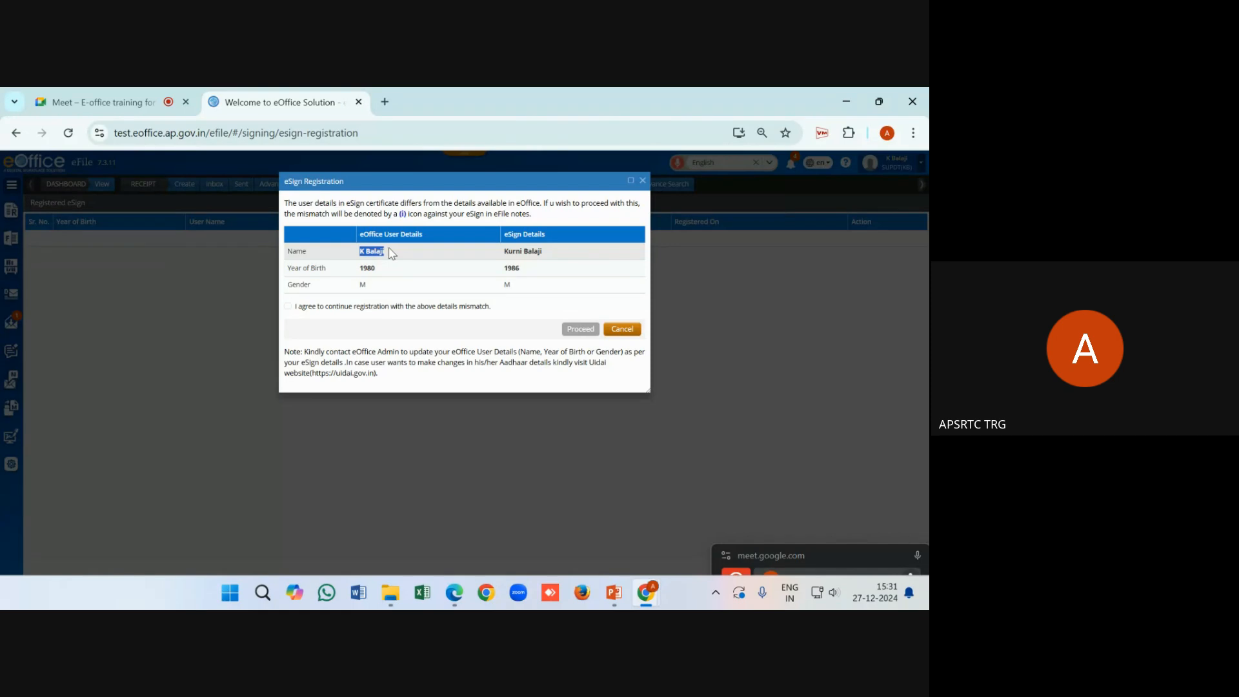
{"action": "left_click", "coordinate": [562, 259]}
{"action": "left_click_drag", "start_coordinate": [559, 256], "coordinate": [496, 261]}
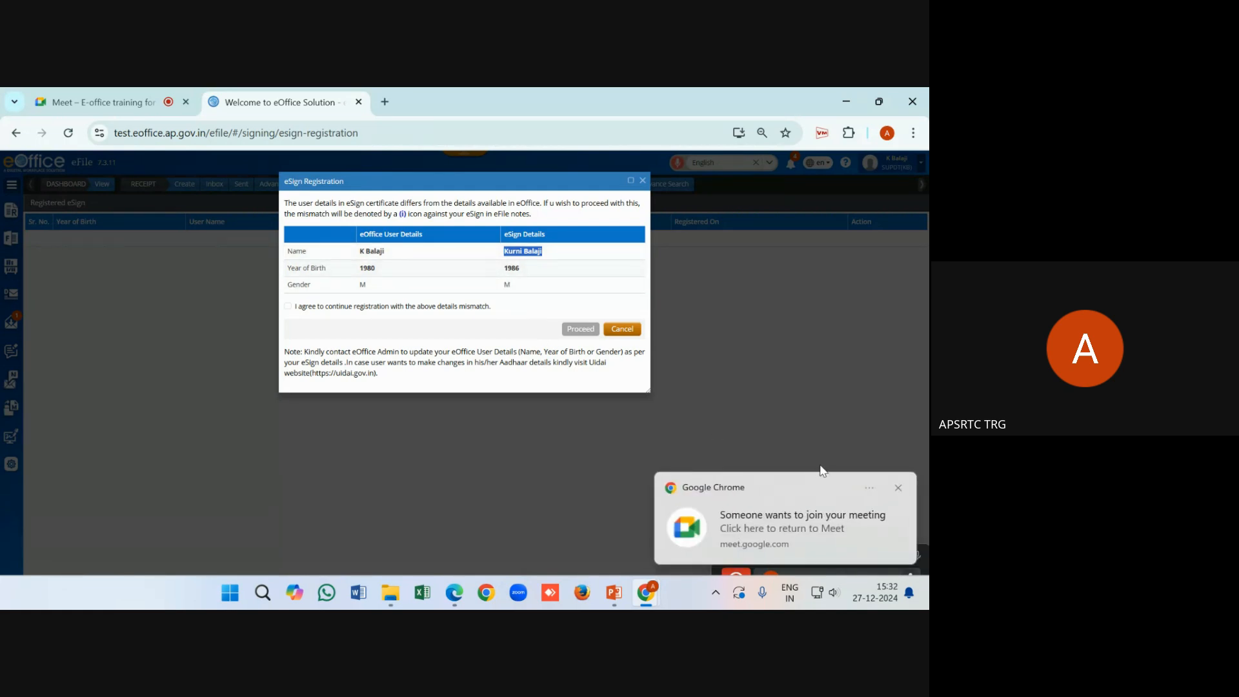
{"action": "left_click", "coordinate": [898, 487]}
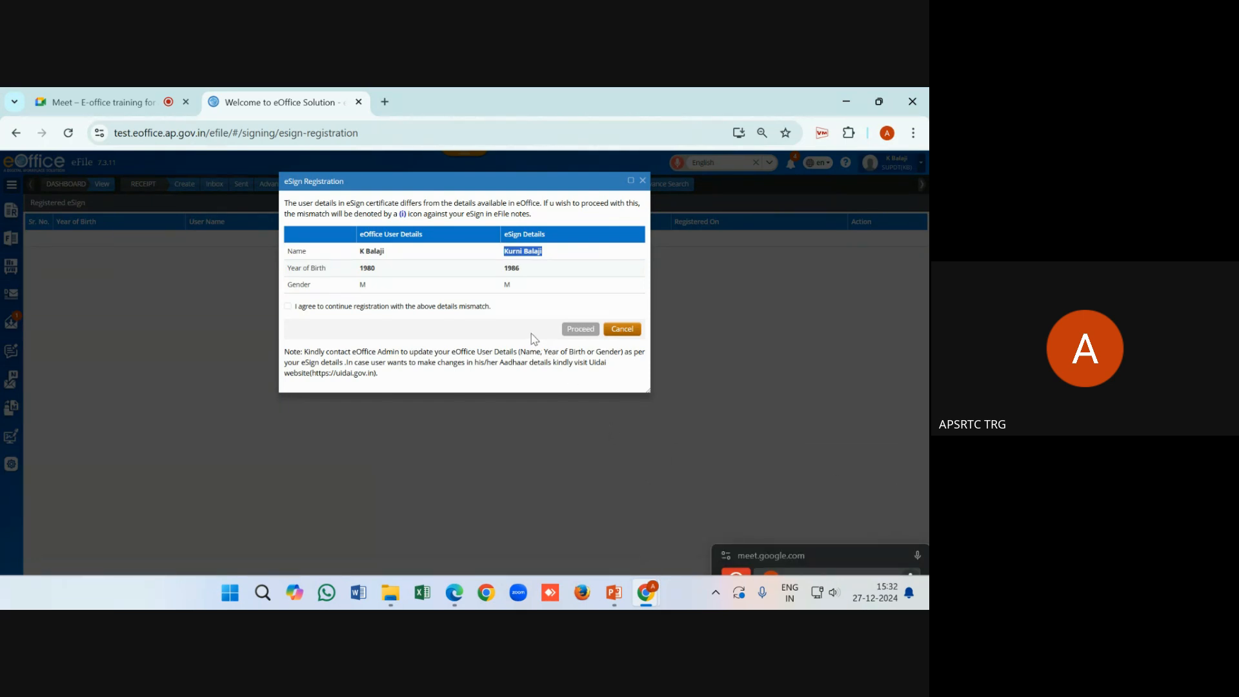
{"action": "left_click", "coordinate": [287, 306]}
Proceed with the eSign registration and confirm the success message and new 1986 entry
{"action": "left_click", "coordinate": [580, 329]}
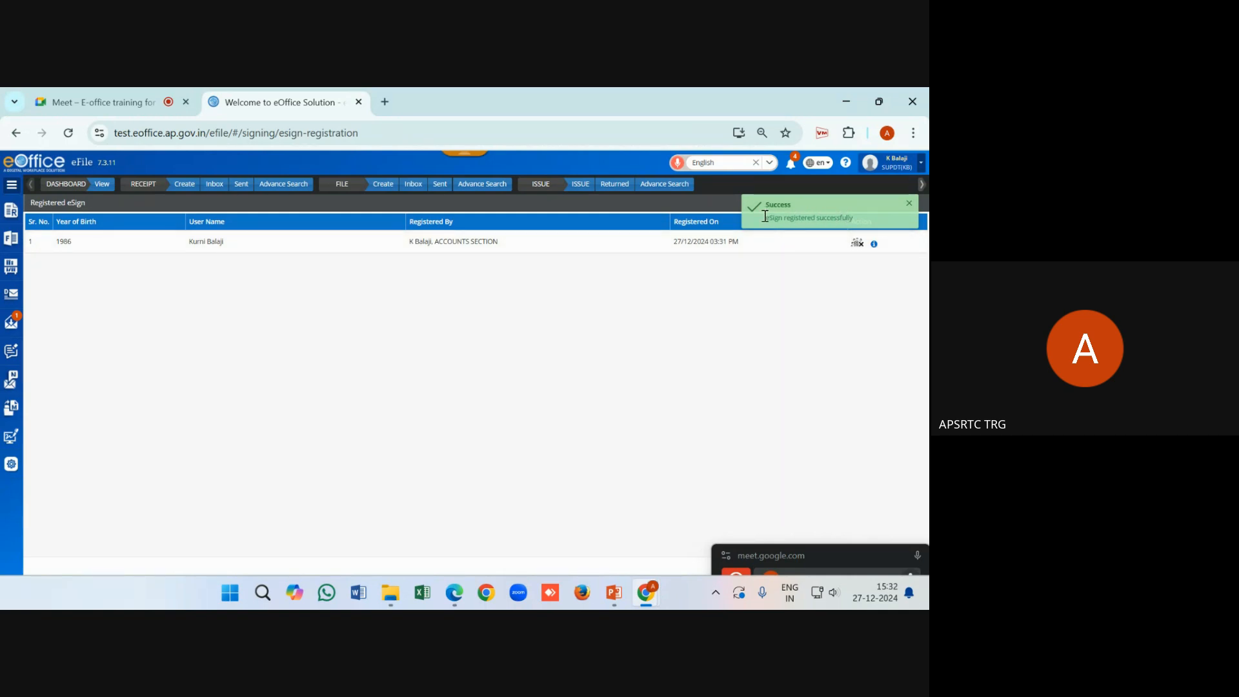
{"action": "left_click_drag", "start_coordinate": [753, 214], "coordinate": [865, 226]}
{"action": "left_click", "coordinate": [762, 329]}
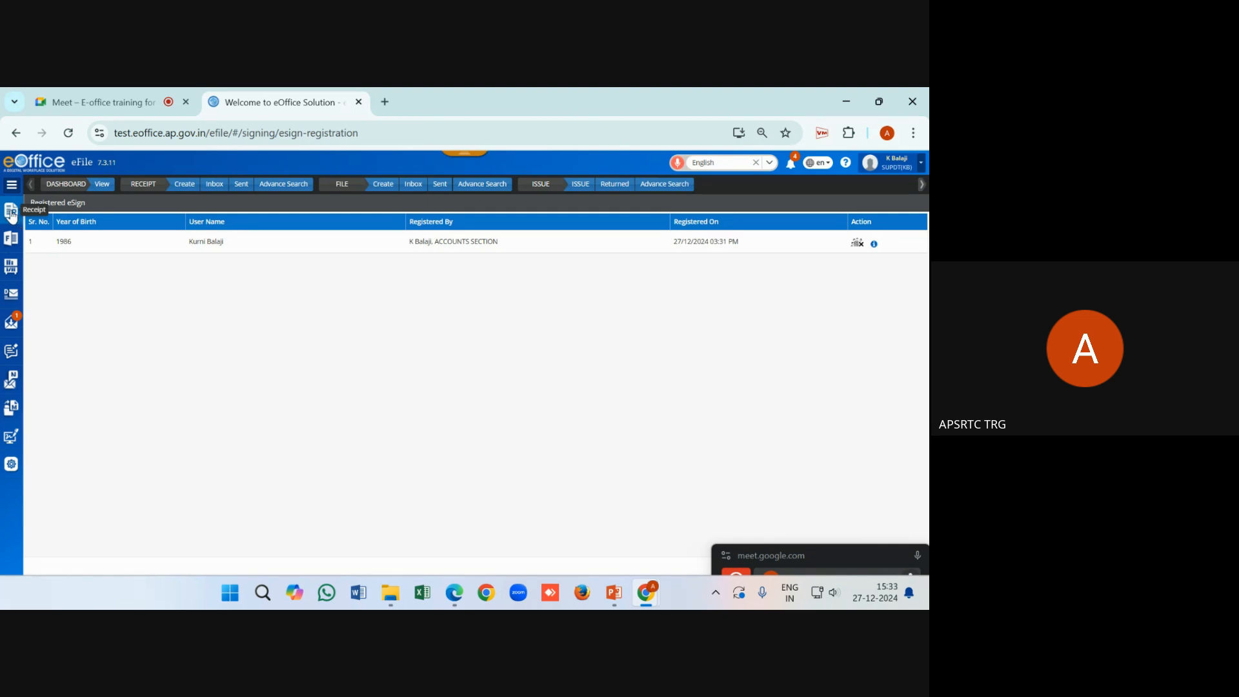
Expand the left sidebar and the Receipt menu to show Browse & Diarise, Inbox, Created, Sent
{"action": "left_click", "coordinate": [12, 185]}
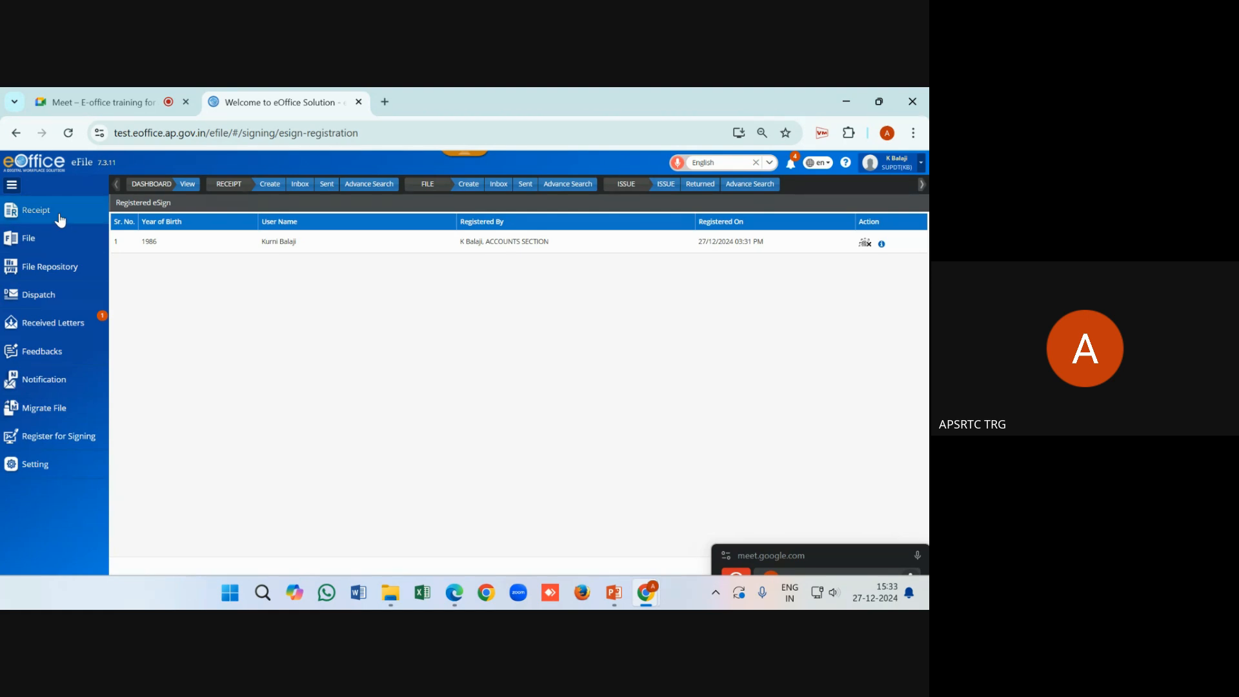
{"action": "left_click", "coordinate": [59, 218]}
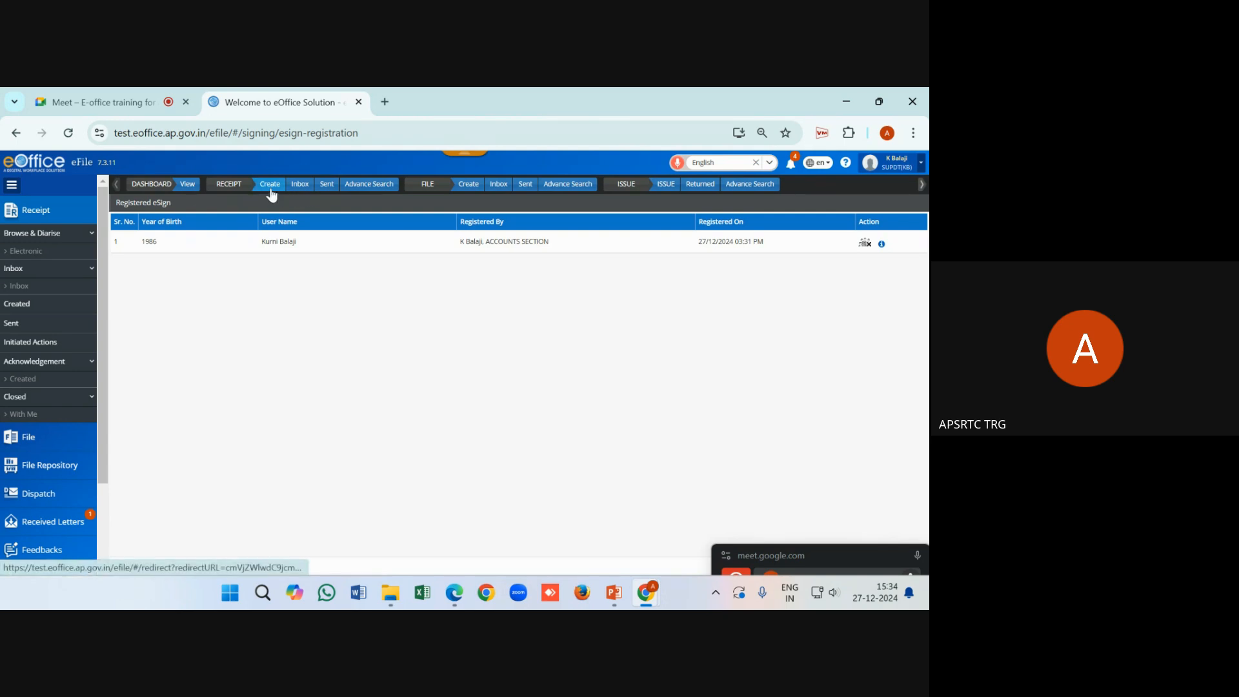
Open the Electronic Receipt Creation page and collapse the sidebar to widen the form
{"action": "left_click", "coordinate": [272, 189]}
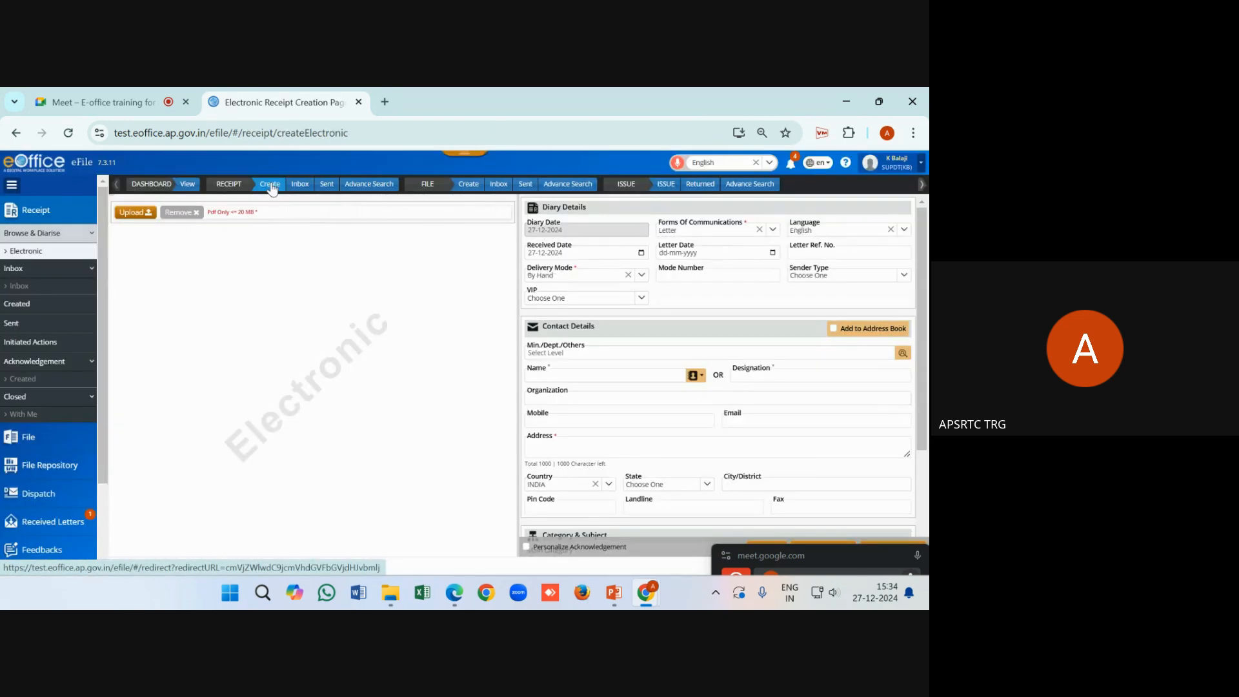
{"action": "left_click", "coordinate": [15, 185]}
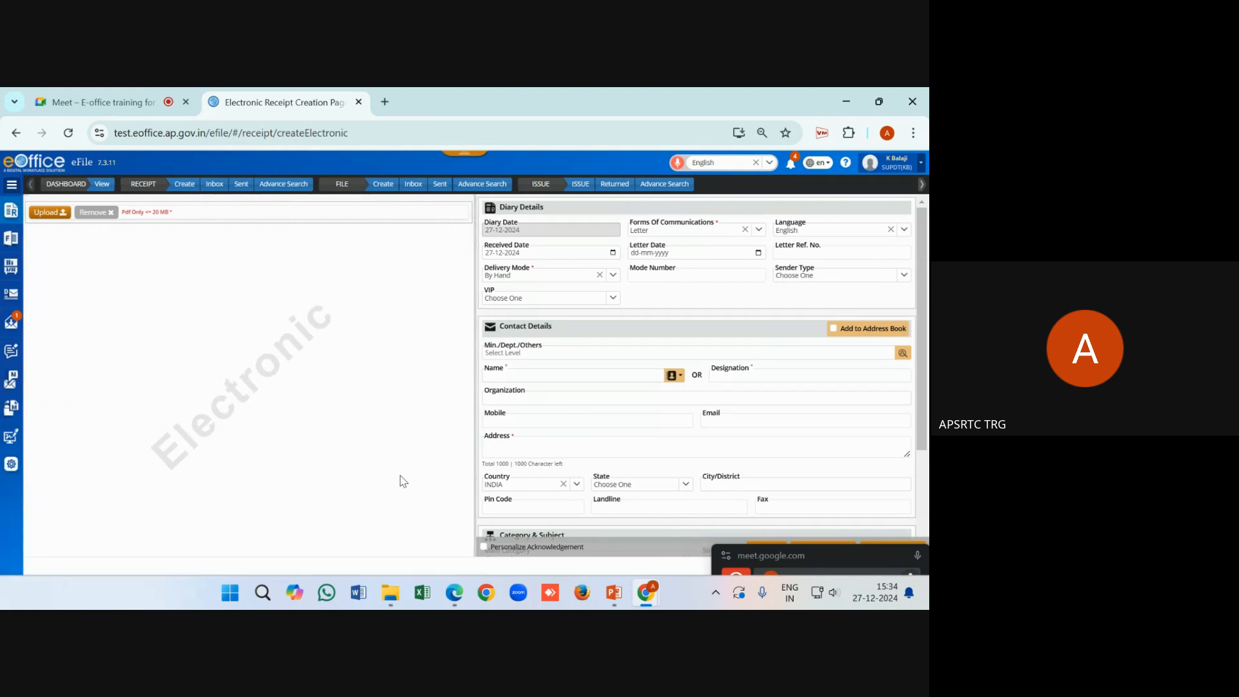
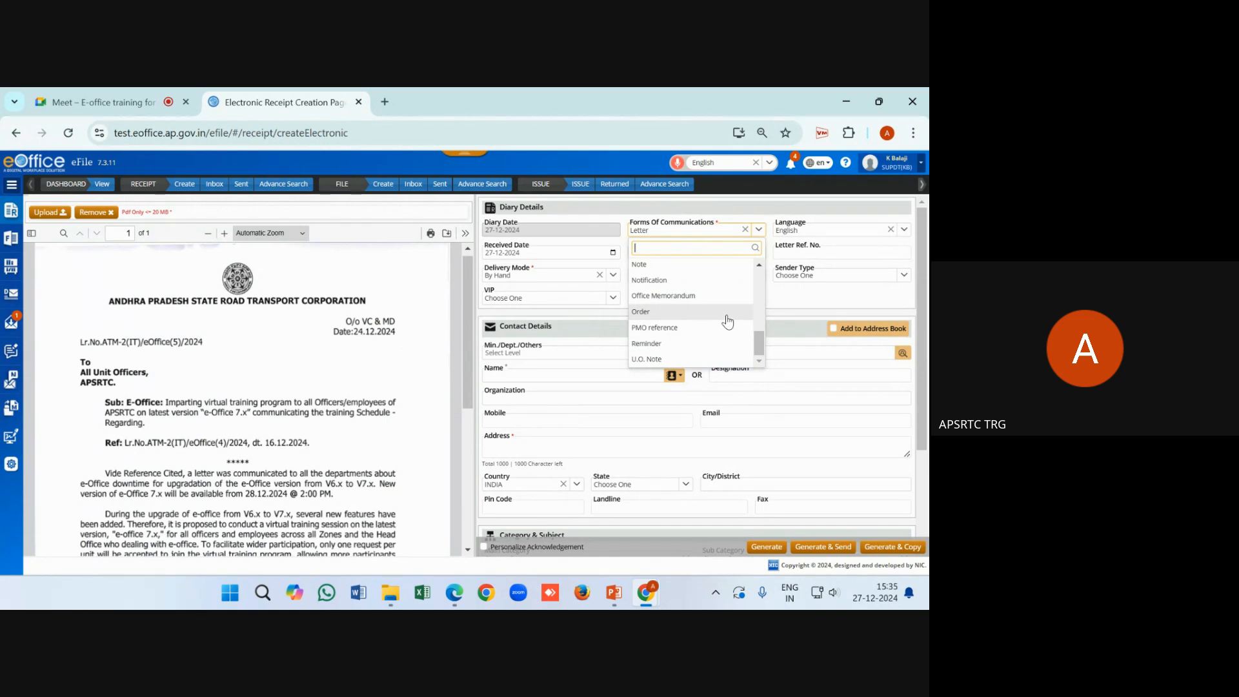
Set the form of communication to Order and the delivery mode to Electronic
{"action": "left_click", "coordinate": [708, 314]}
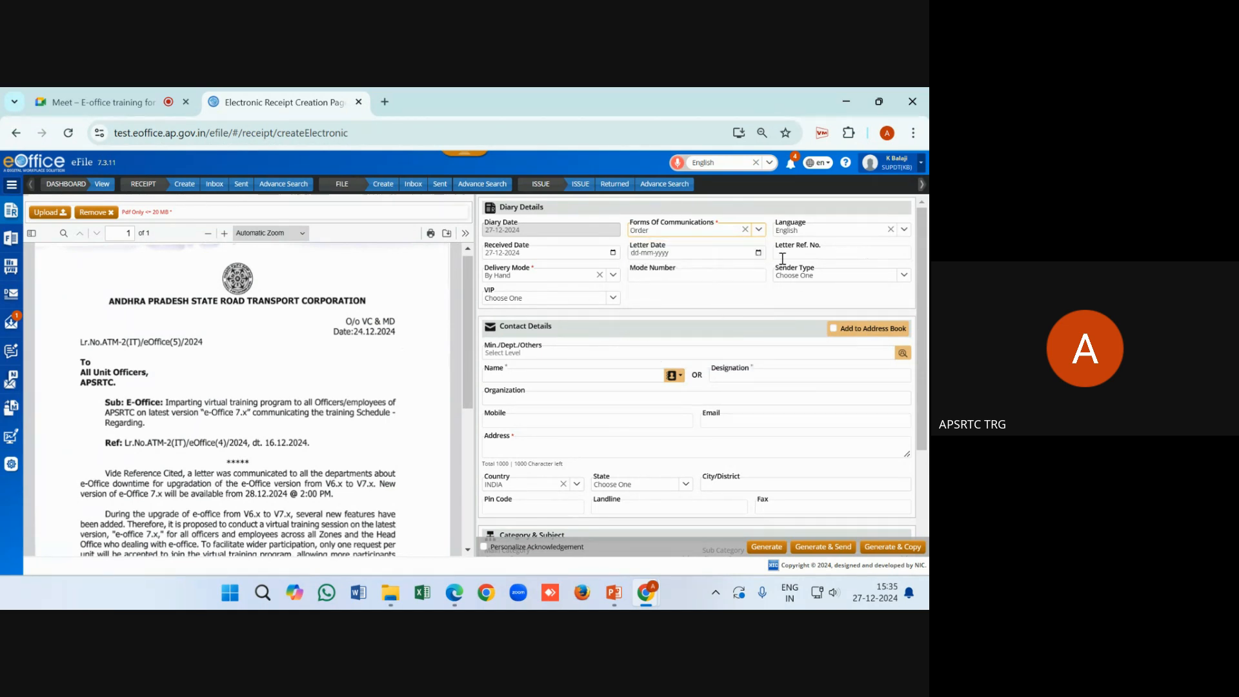
{"action": "left_click", "coordinate": [513, 279]}
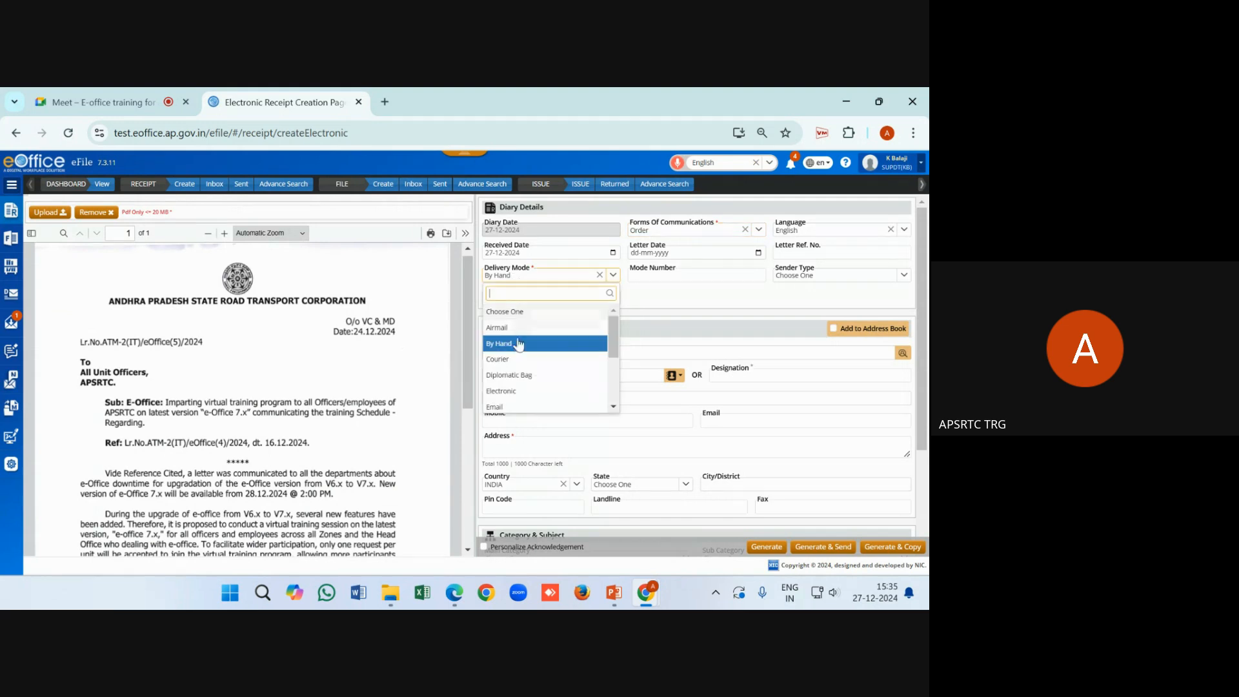
{"action": "left_click", "coordinate": [516, 401]}
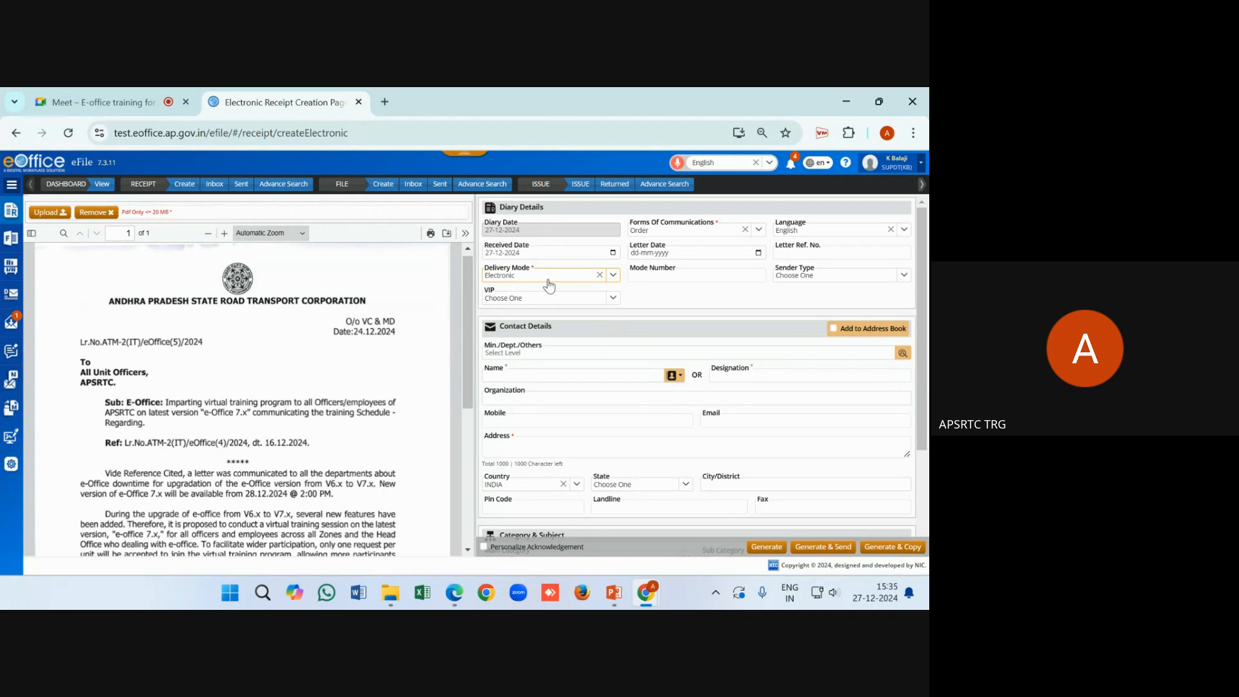
Enter sender designation ED(A) and address RTC HOUSE VJA
{"action": "scroll", "coordinate": [621, 377], "scroll_direction": "down", "scroll_amount": 1}
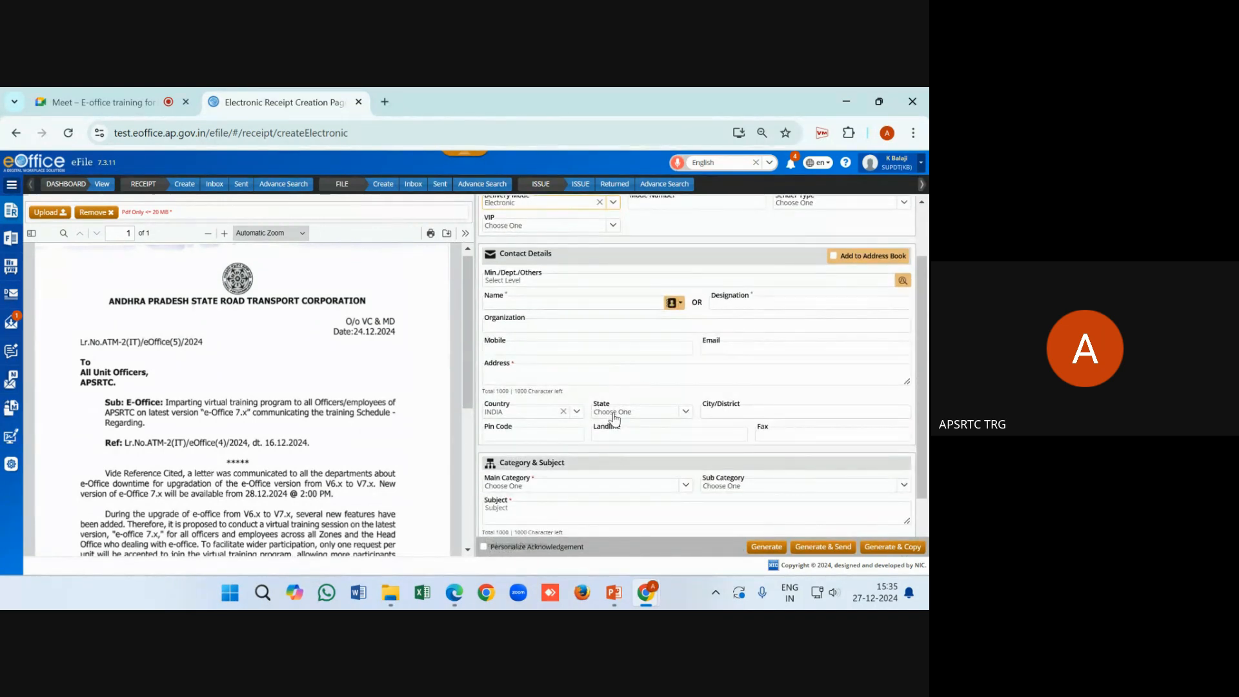
{"action": "left_click", "coordinate": [729, 304]}
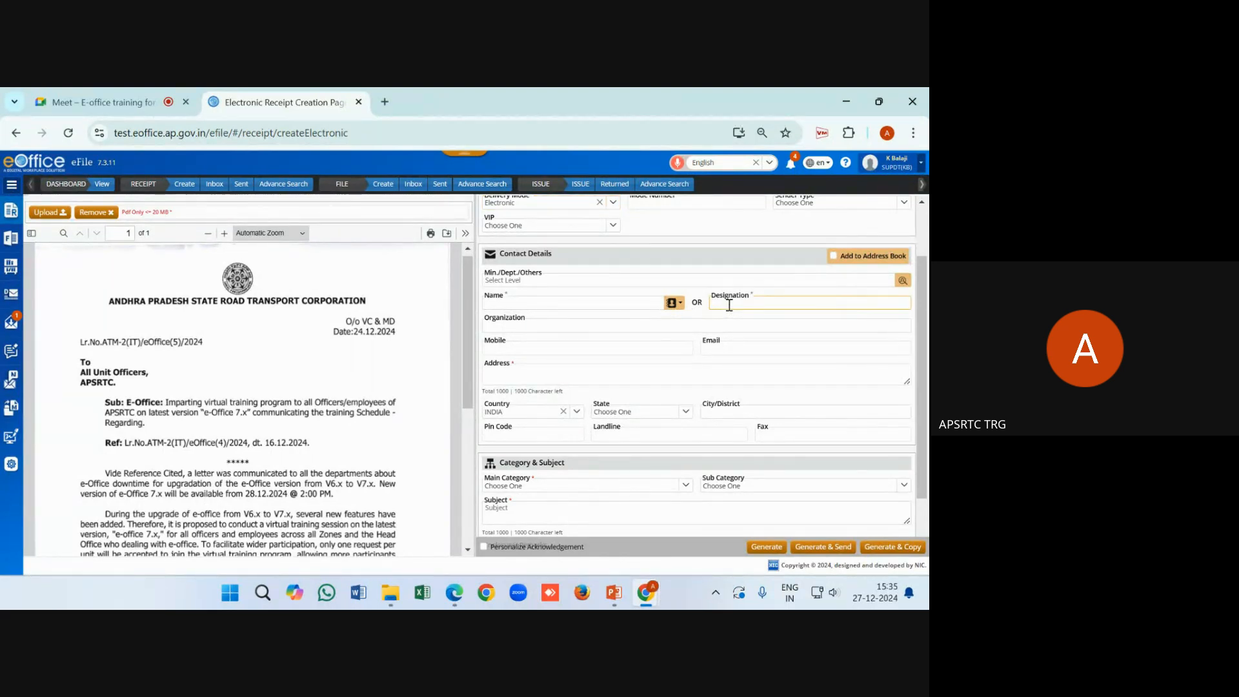
{"action": "type", "text": "ED(A"}
{"action": "scroll", "coordinate": [729, 305], "scroll_direction": "down", "scroll_amount": 1}
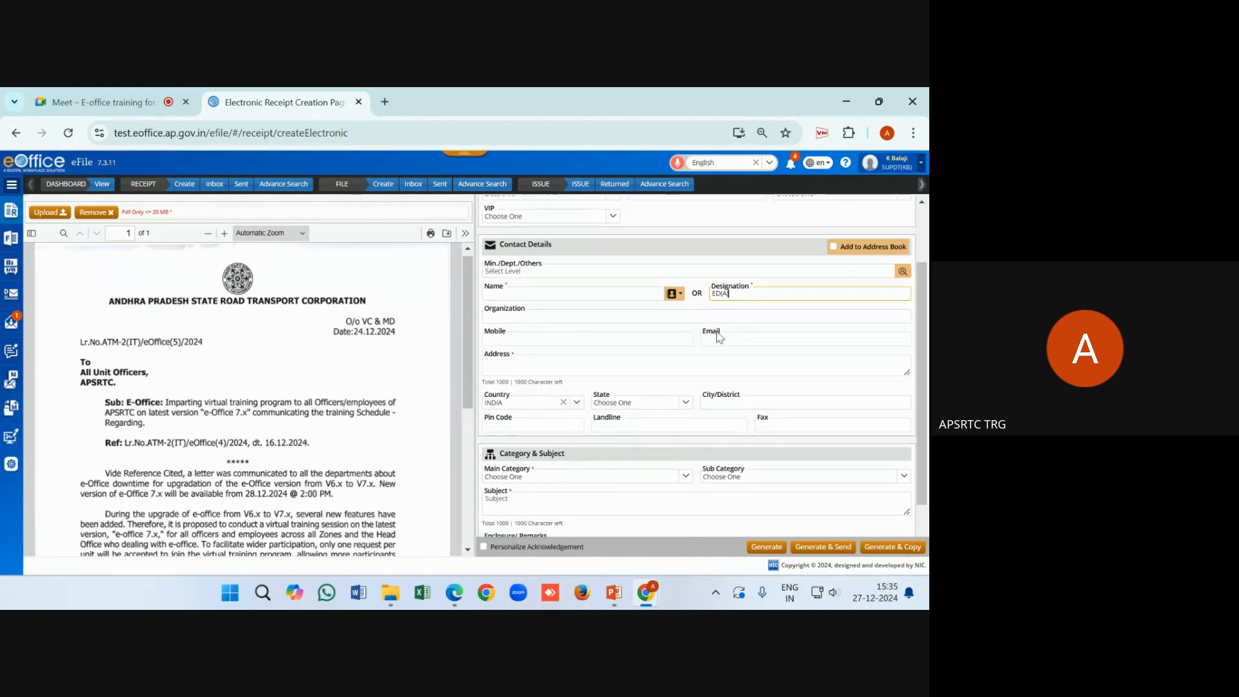
{"action": "left_click", "coordinate": [556, 297]}
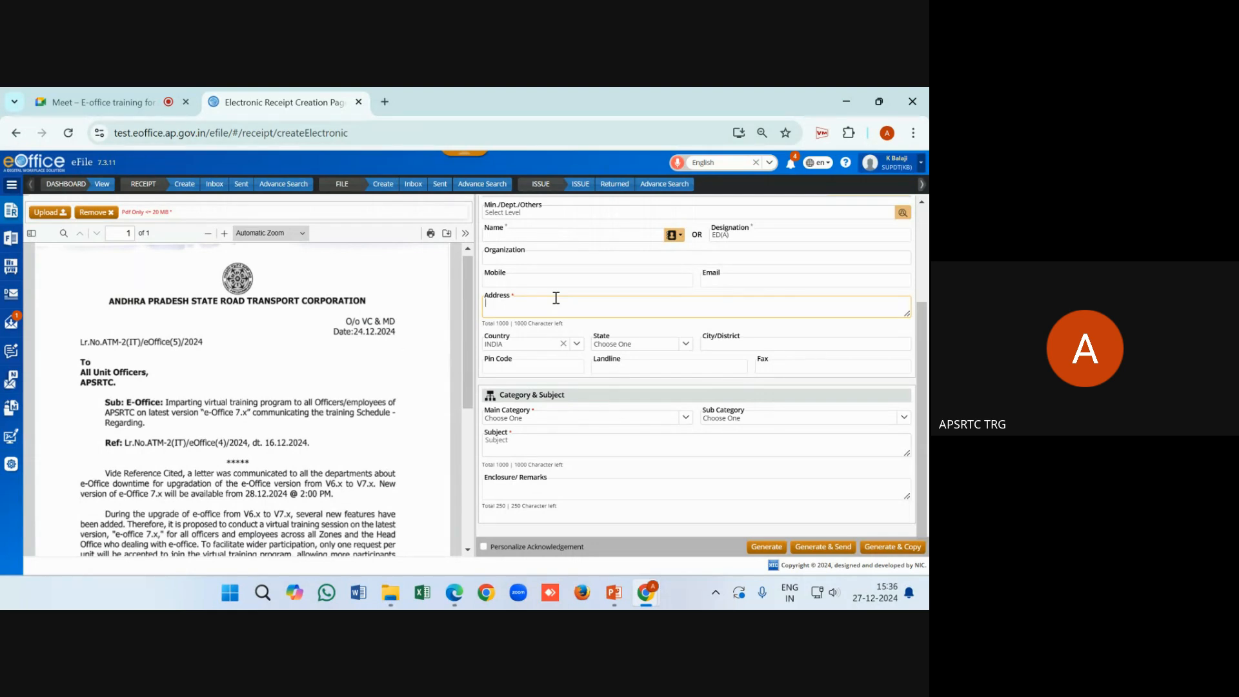
{"action": "type", "text": "RTC HOUSE VJA"}
Choose ADMIN as main category, enter subject 'test', and dismiss the meeting notification
{"action": "left_click", "coordinate": [589, 427]}
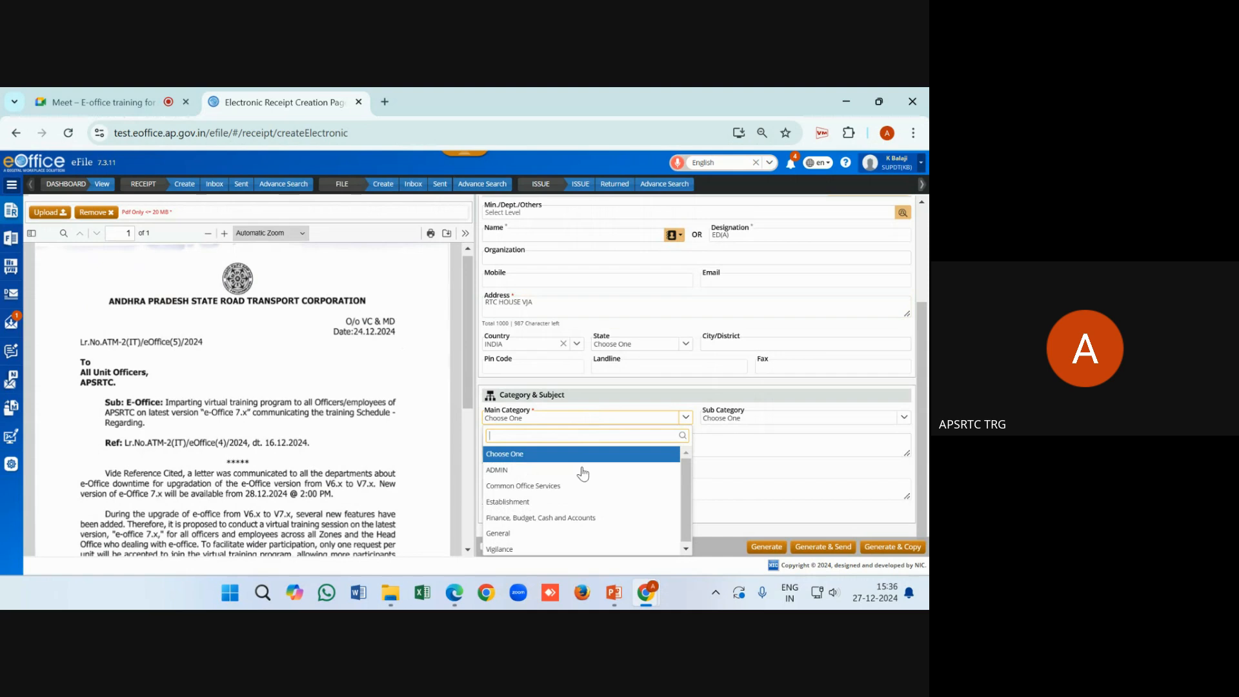
{"action": "left_click", "coordinate": [544, 477]}
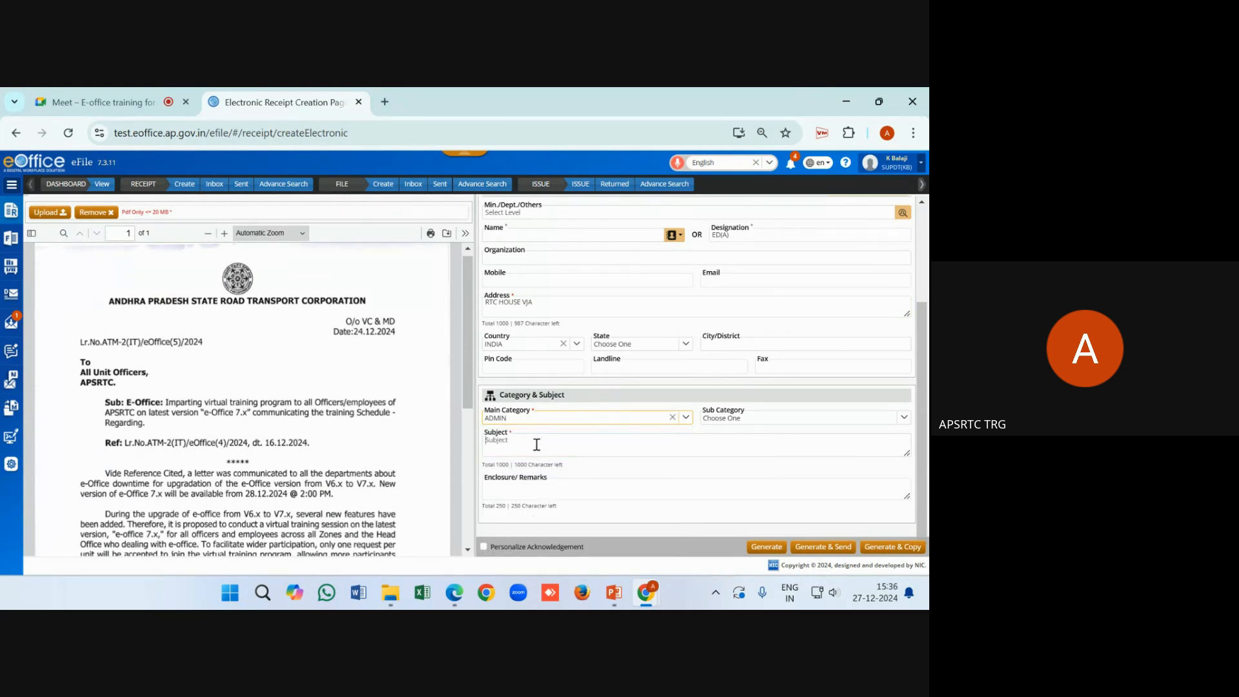
{"action": "left_click", "coordinate": [536, 444]}
{"action": "type", "text": "test"}
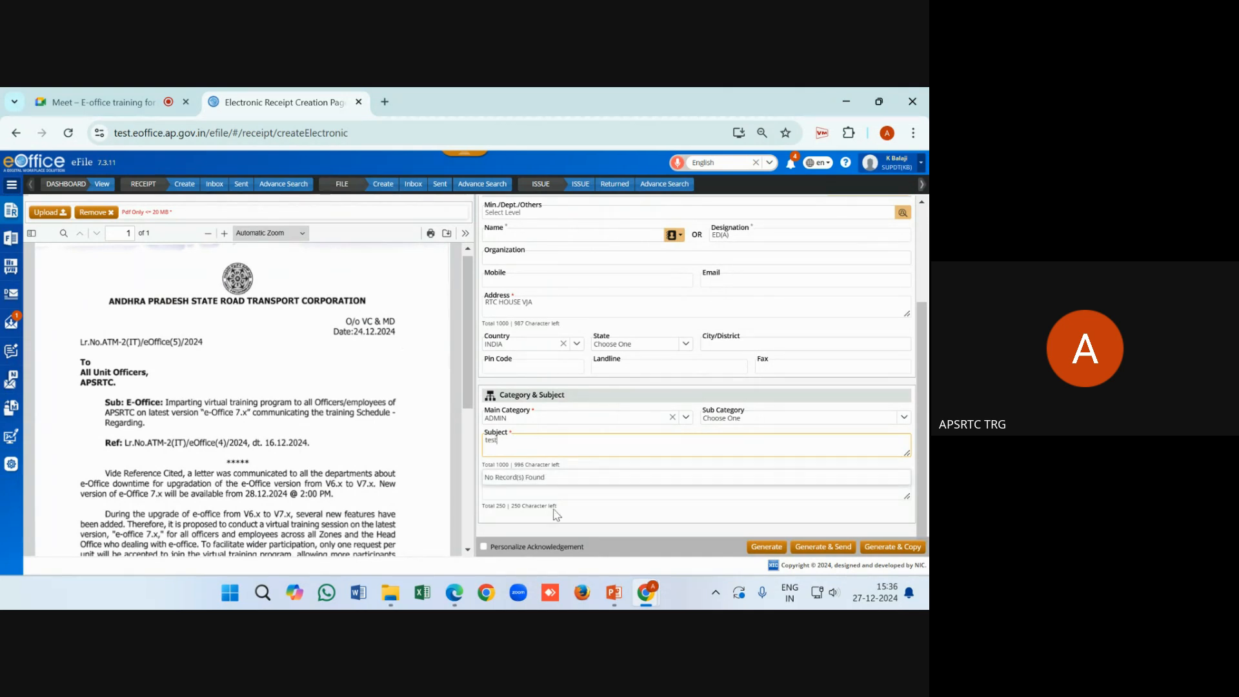
{"action": "left_click", "coordinate": [556, 535]}
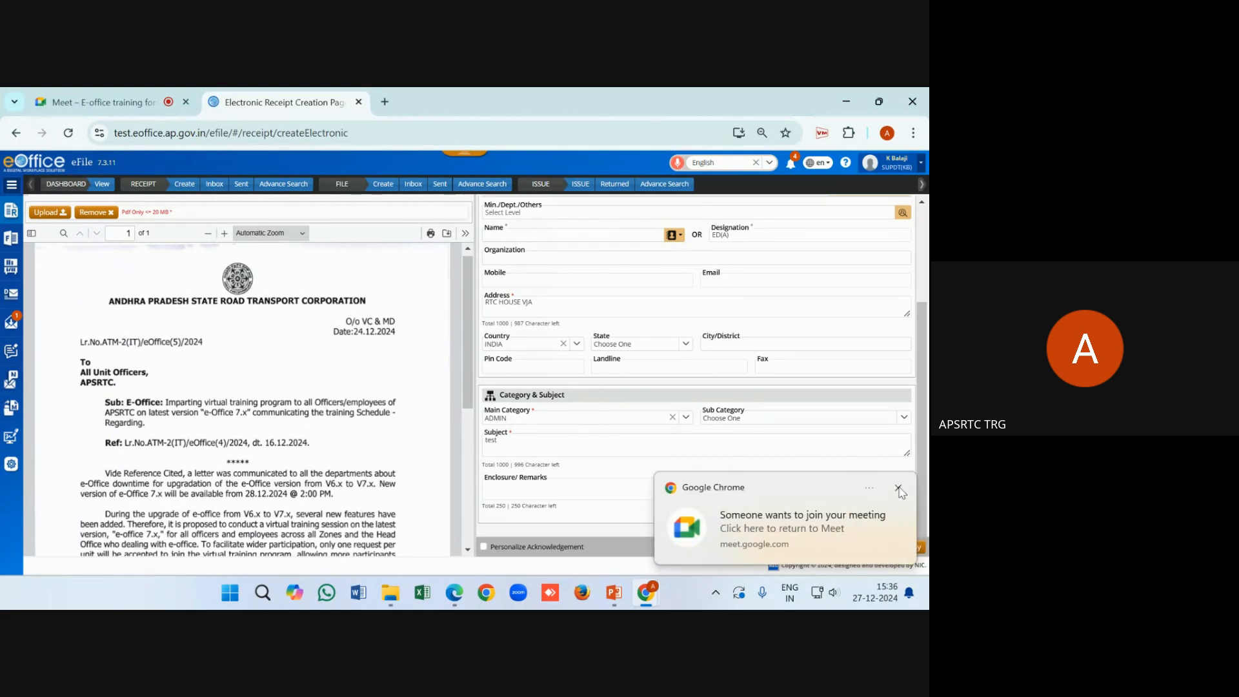
{"action": "left_click", "coordinate": [898, 488]}
{"action": "left_click", "coordinate": [898, 488]}
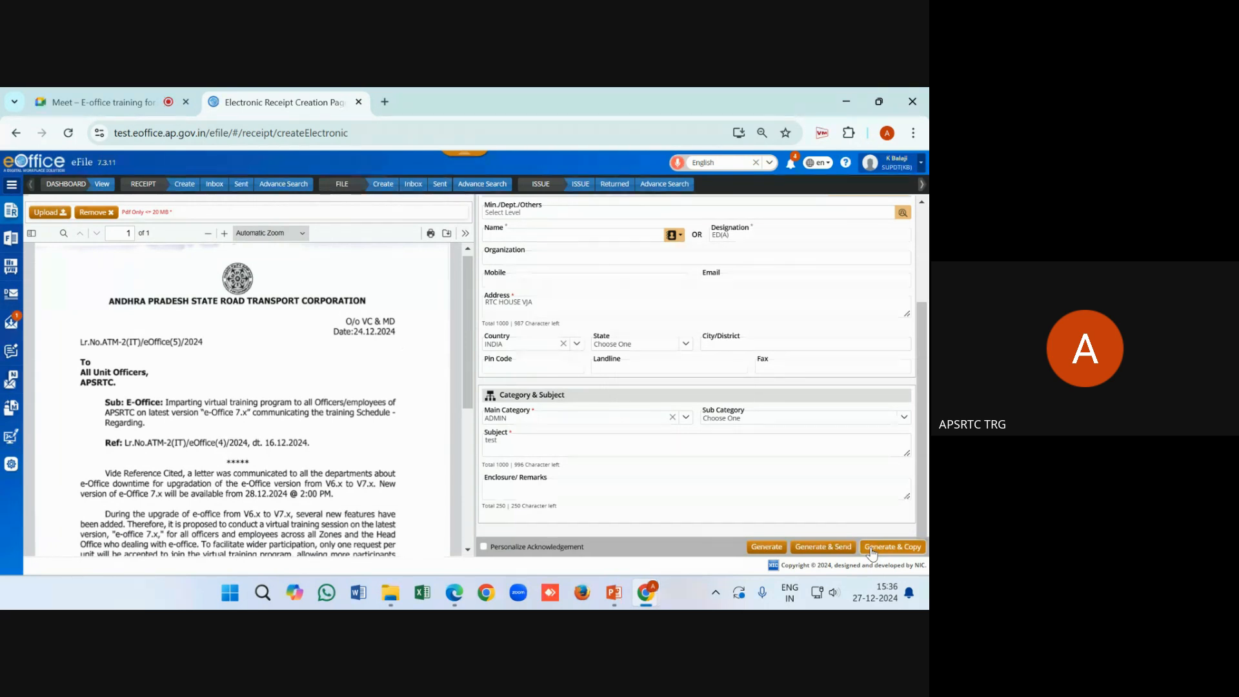
Generate & Copy three times, selecting receipt numbers 458 and 459 in the success toasts
{"action": "left_click", "coordinate": [871, 548]}
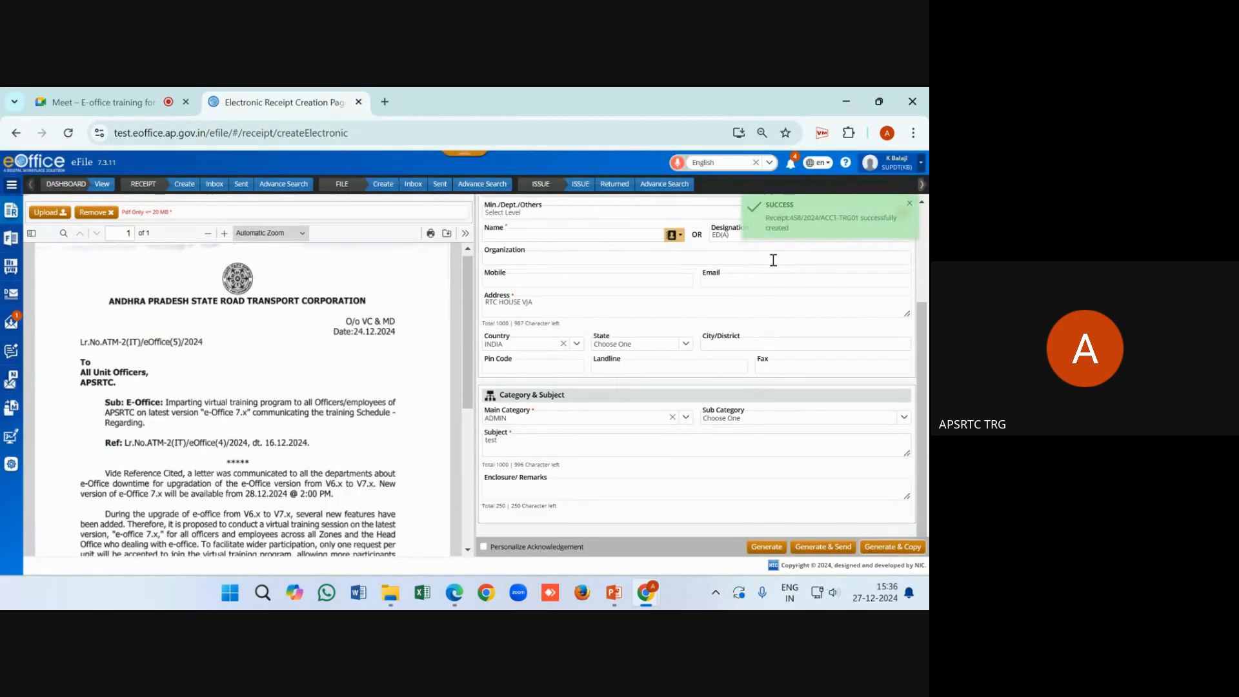
{"action": "left_click_drag", "start_coordinate": [765, 219], "coordinate": [898, 220]}
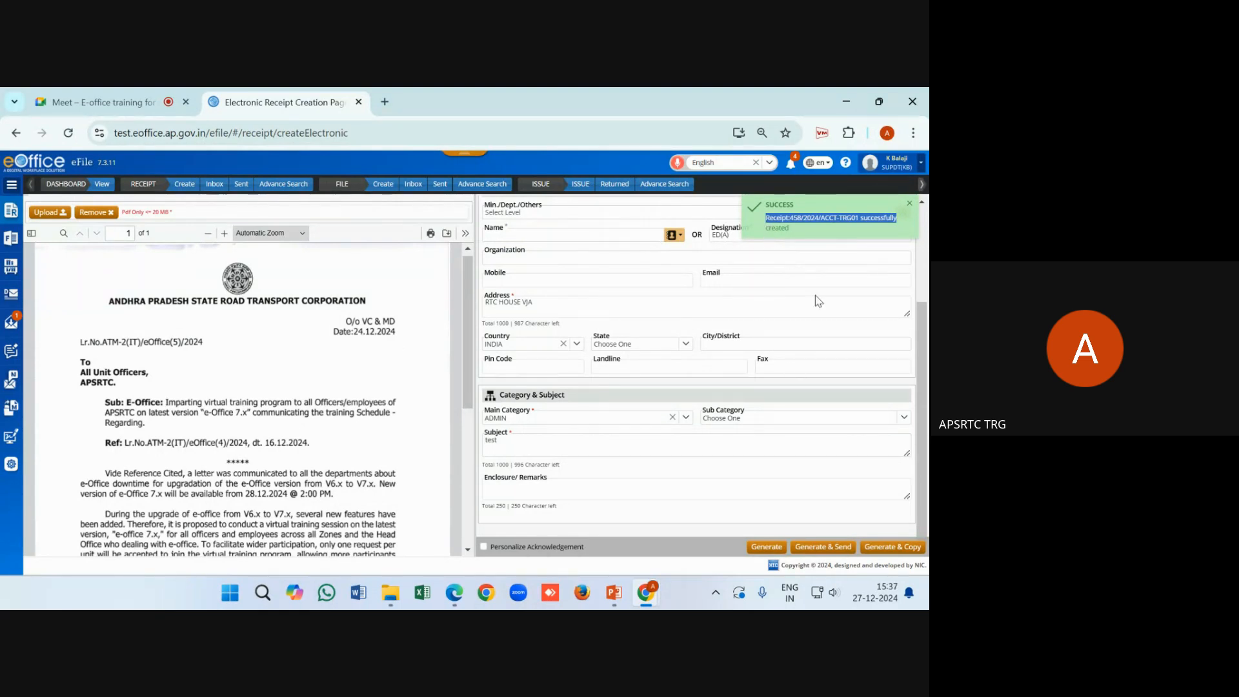
{"action": "left_click", "coordinate": [895, 548]}
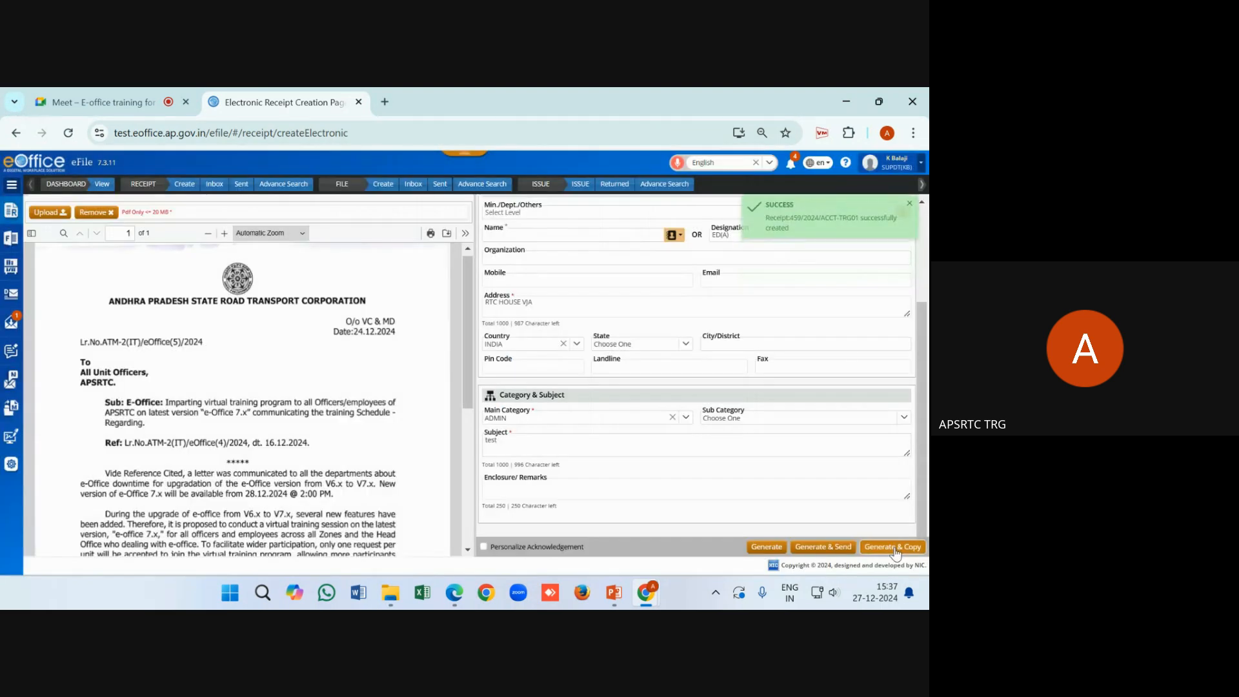
{"action": "left_click_drag", "start_coordinate": [766, 218], "coordinate": [884, 218]}
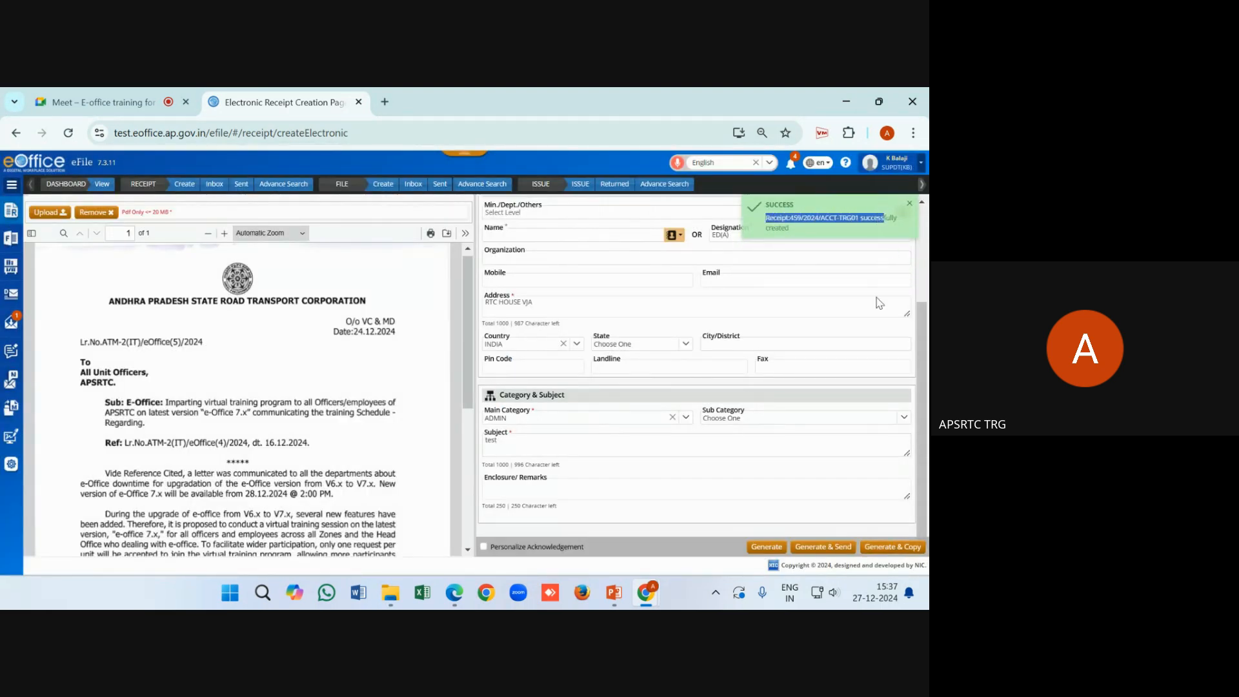
{"action": "left_click", "coordinate": [891, 546]}
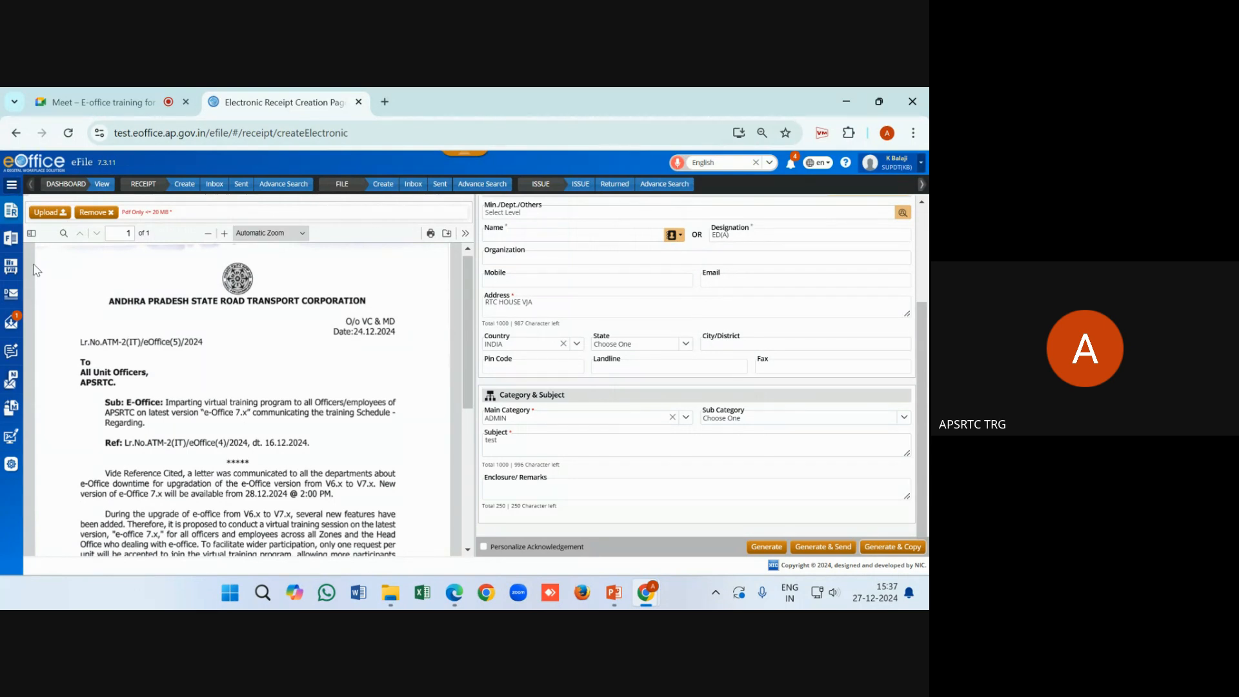
Show the Receipt Created List and highlight the creation dates of receipts 460 and 458
{"action": "left_click", "coordinate": [11, 211]}
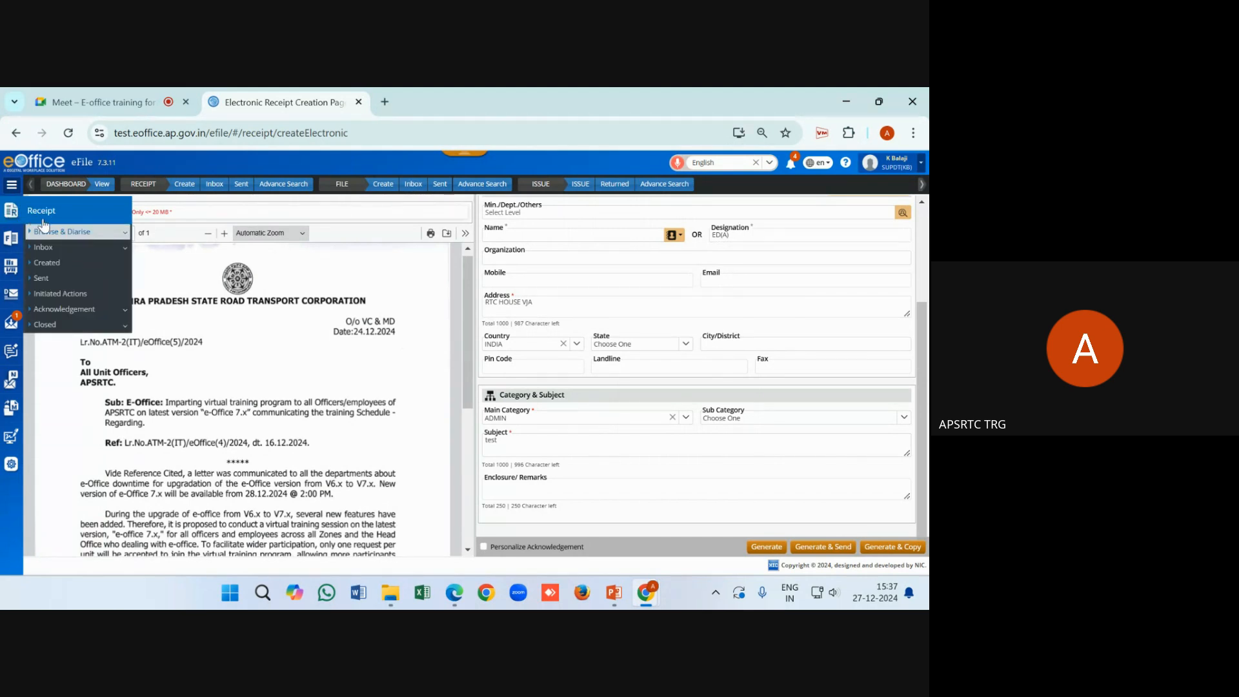
{"action": "left_click", "coordinate": [52, 265]}
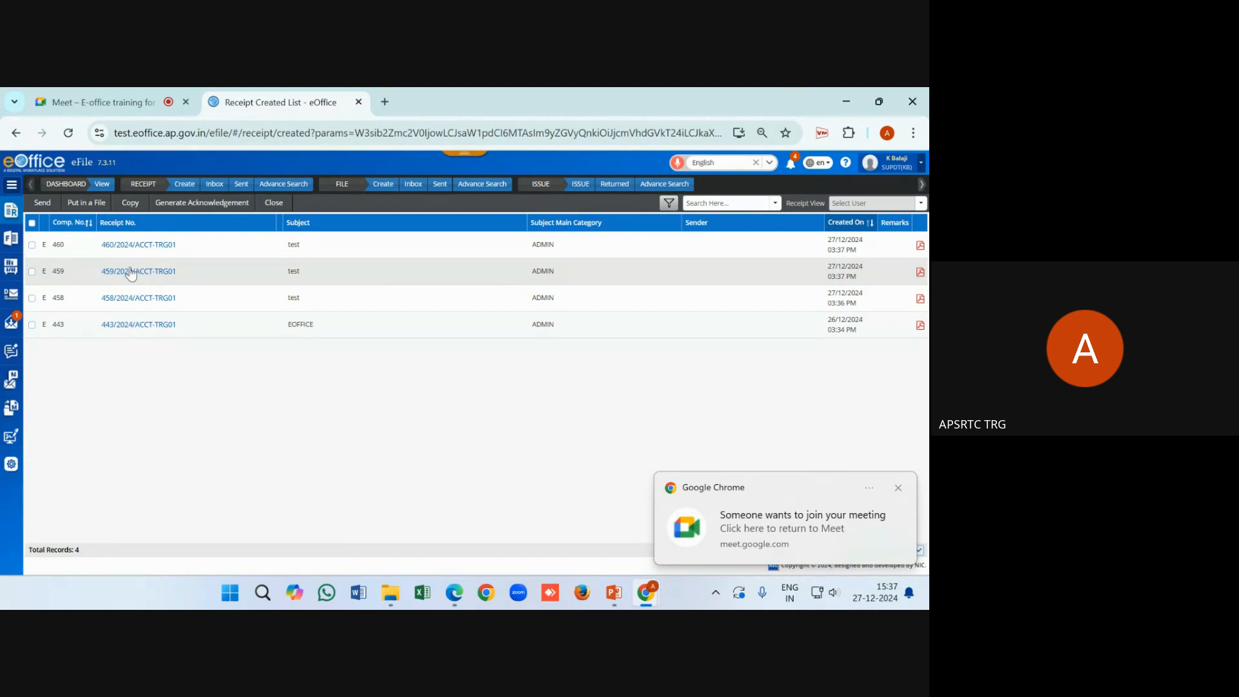
{"action": "left_click_drag", "start_coordinate": [865, 293], "coordinate": [825, 240]}
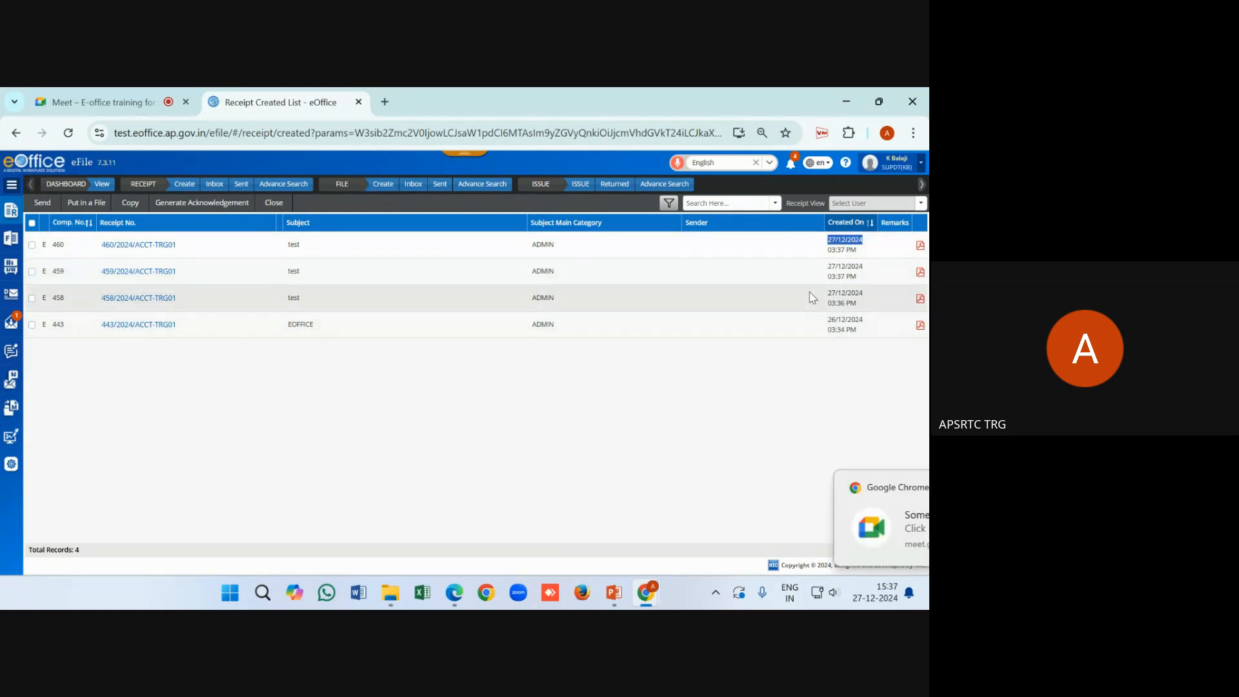
{"action": "left_click_drag", "start_coordinate": [843, 303], "coordinate": [825, 292]}
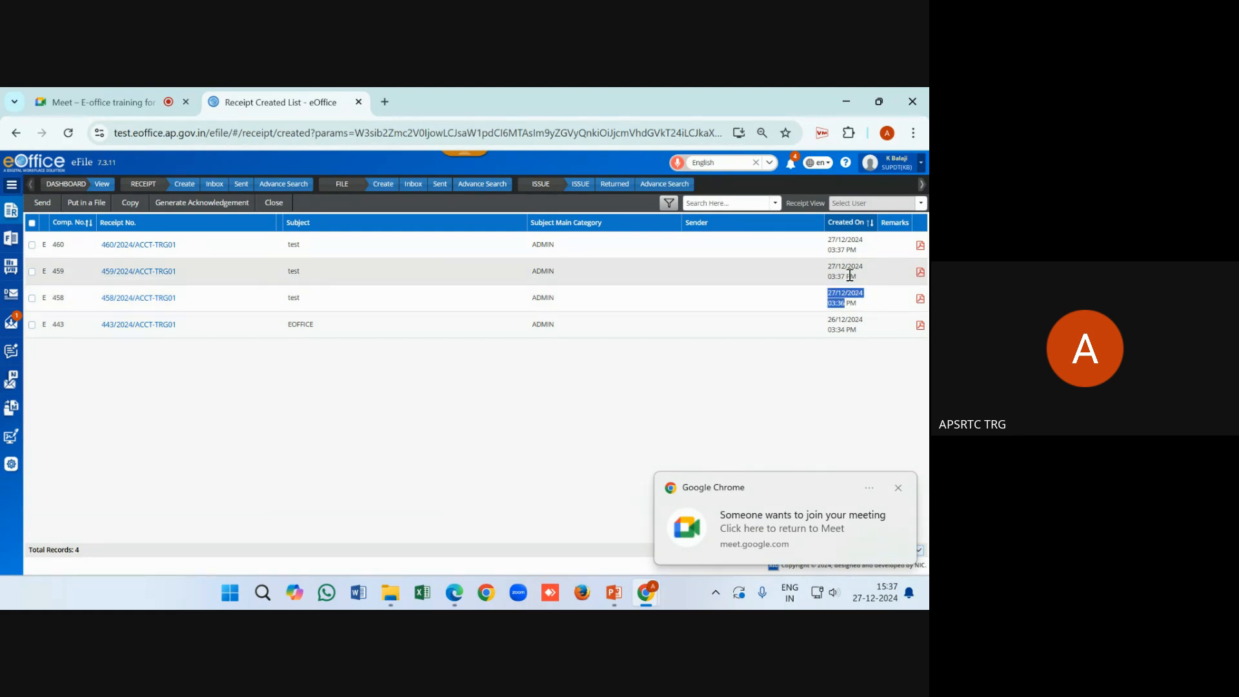
{"action": "left_click", "coordinate": [357, 409]}
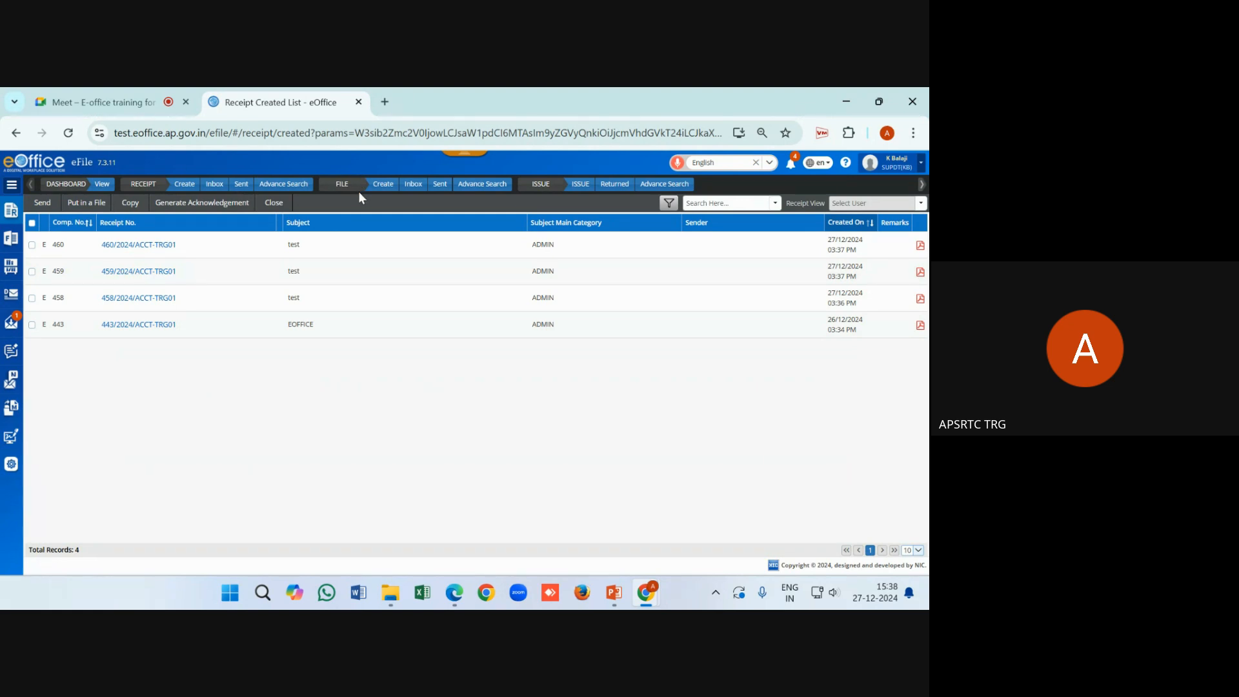
Expand the sidebar's File section and load the File Creation Page
{"action": "left_click", "coordinate": [10, 186]}
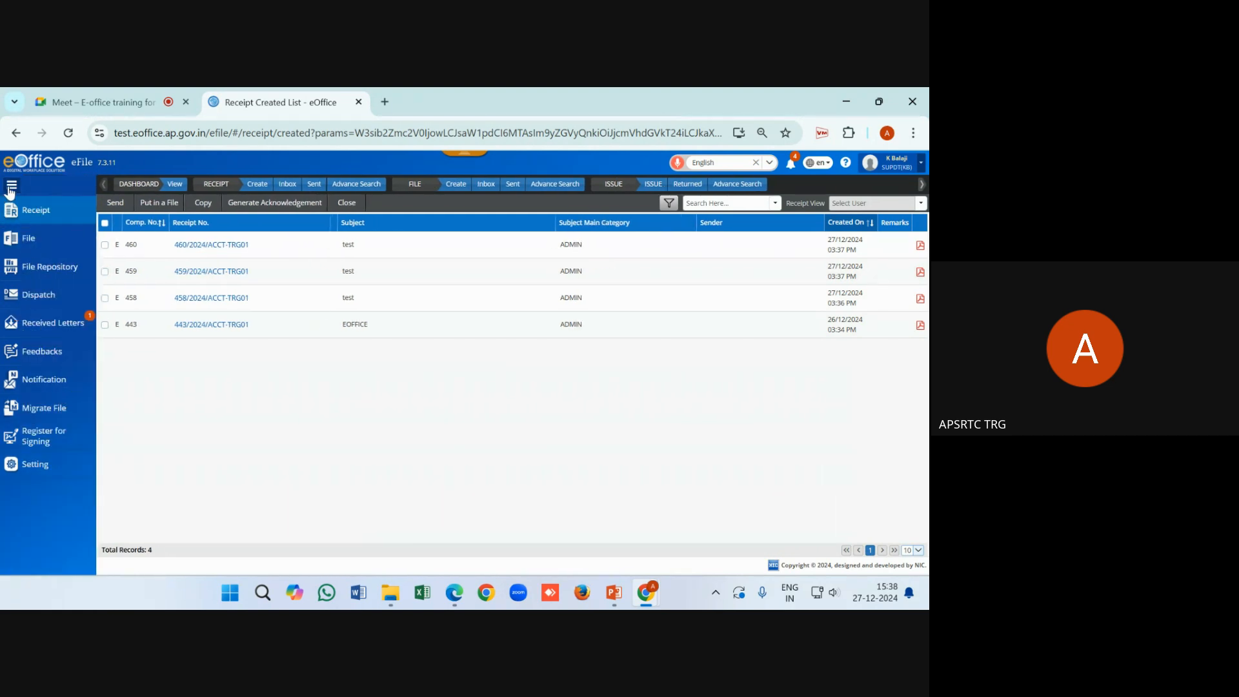
{"action": "left_click", "coordinate": [27, 240]}
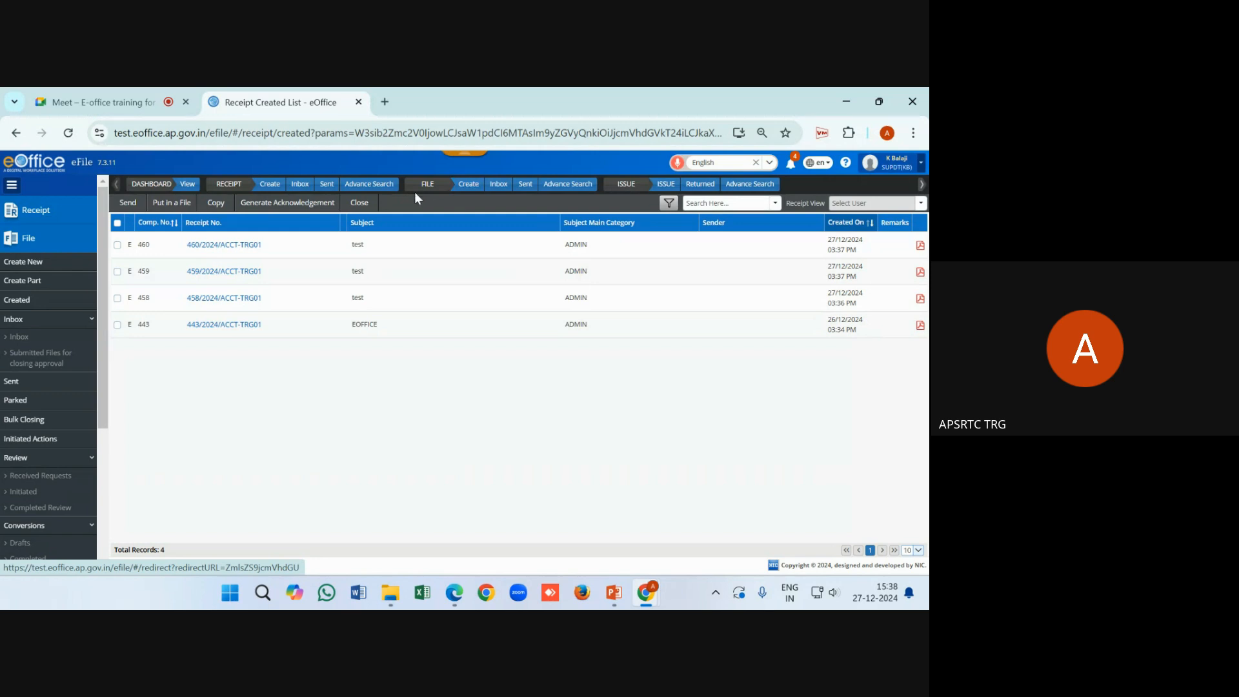
{"action": "left_click", "coordinate": [466, 187]}
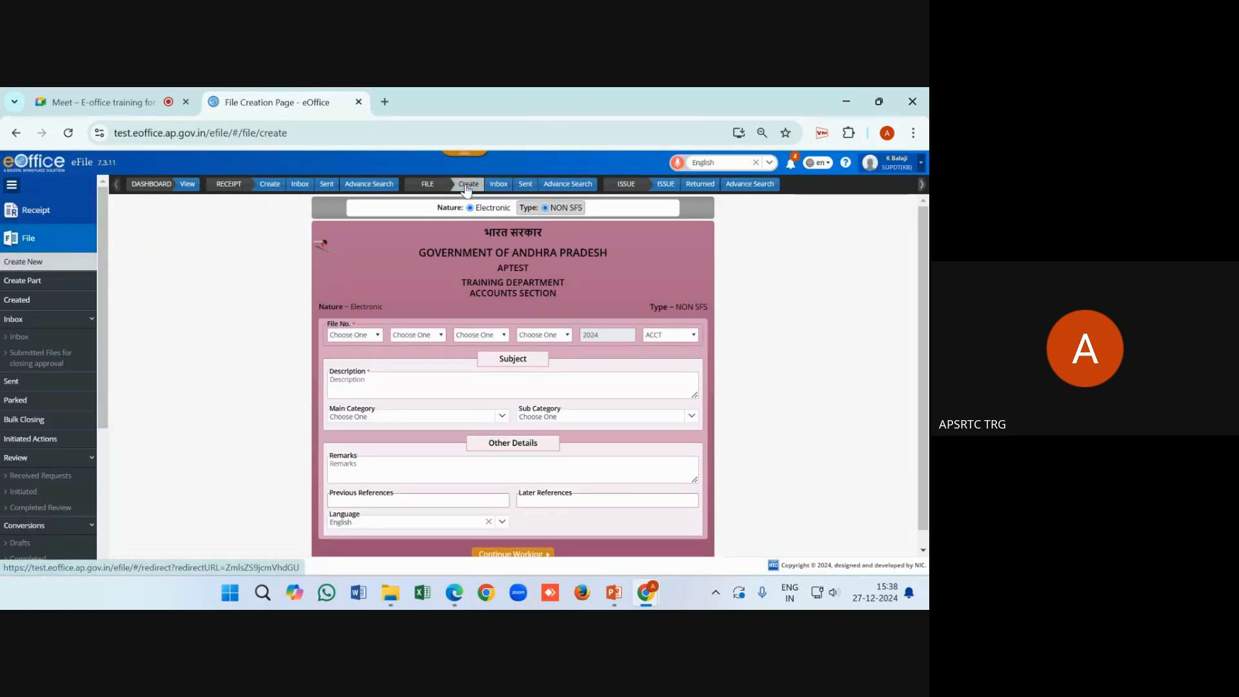
Highlight the preset file type NON SFS and file nature Electronic on the form
{"action": "left_click_drag", "start_coordinate": [652, 307], "coordinate": [709, 308]}
{"action": "left_click", "coordinate": [710, 309]}
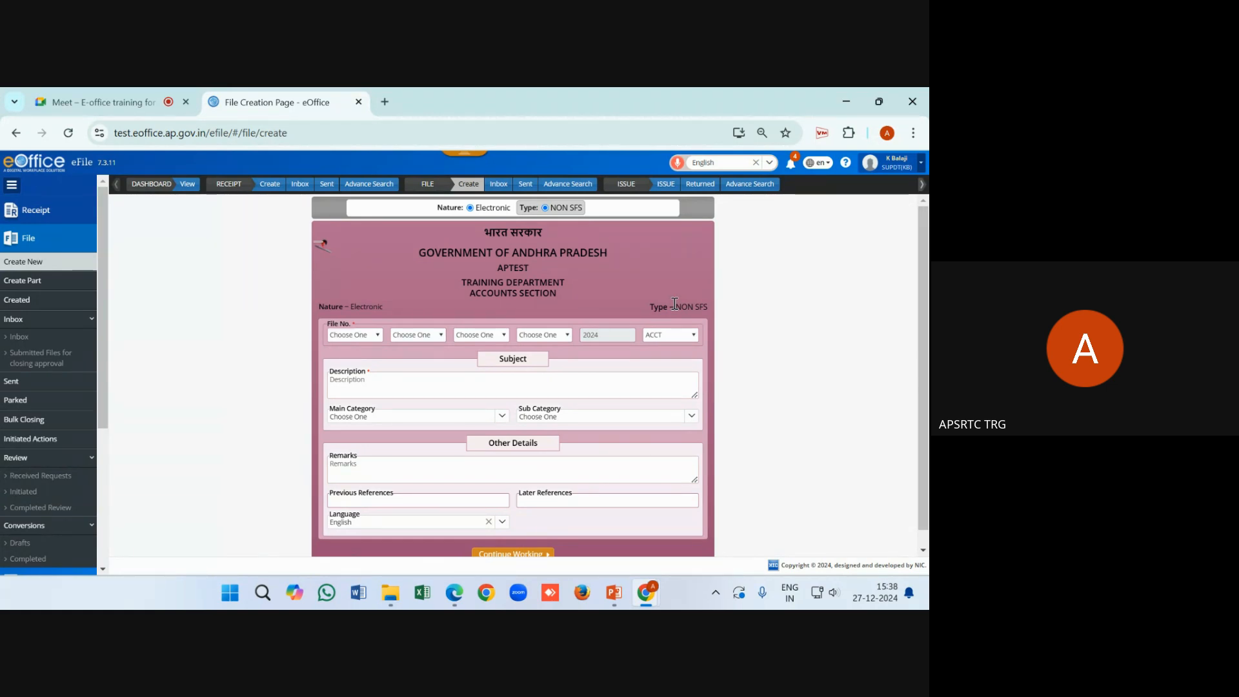
{"action": "left_click_drag", "start_coordinate": [677, 307], "coordinate": [708, 305]}
{"action": "left_click", "coordinate": [691, 276]}
{"action": "left_click_drag", "start_coordinate": [682, 308], "coordinate": [649, 307]}
{"action": "left_click", "coordinate": [524, 283]}
{"action": "mouse_move", "coordinate": [393, 314]}
{"action": "left_mouse_down"}
{"action": "mouse_move", "coordinate": [319, 306]}
{"action": "mouse_move", "coordinate": [385, 309]}
{"action": "left_mouse_up"}
{"action": "left_click", "coordinate": [392, 303]}
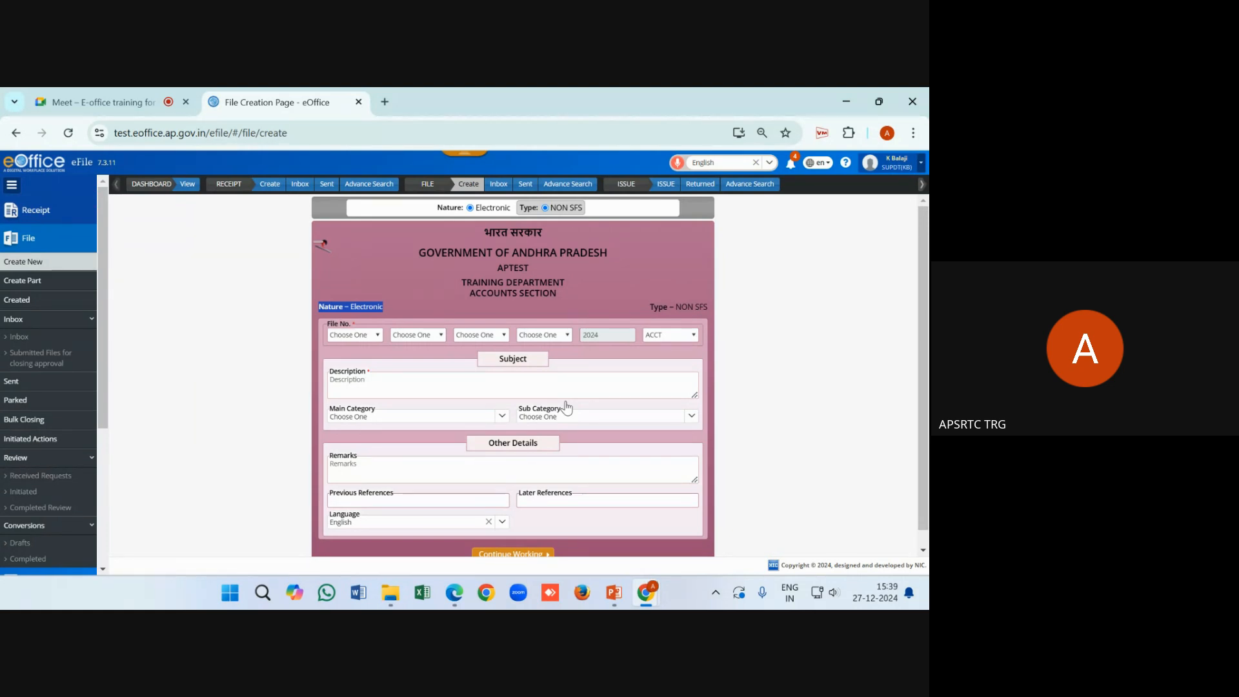
Build the file number from TRG01-TRAINING DEPARTMENT, ADMN-ADMIN and GEN-GENERAL
{"action": "left_click", "coordinate": [368, 335]}
{"action": "left_click", "coordinate": [379, 369]}
{"action": "left_click", "coordinate": [416, 335]}
{"action": "left_click", "coordinate": [419, 387]}
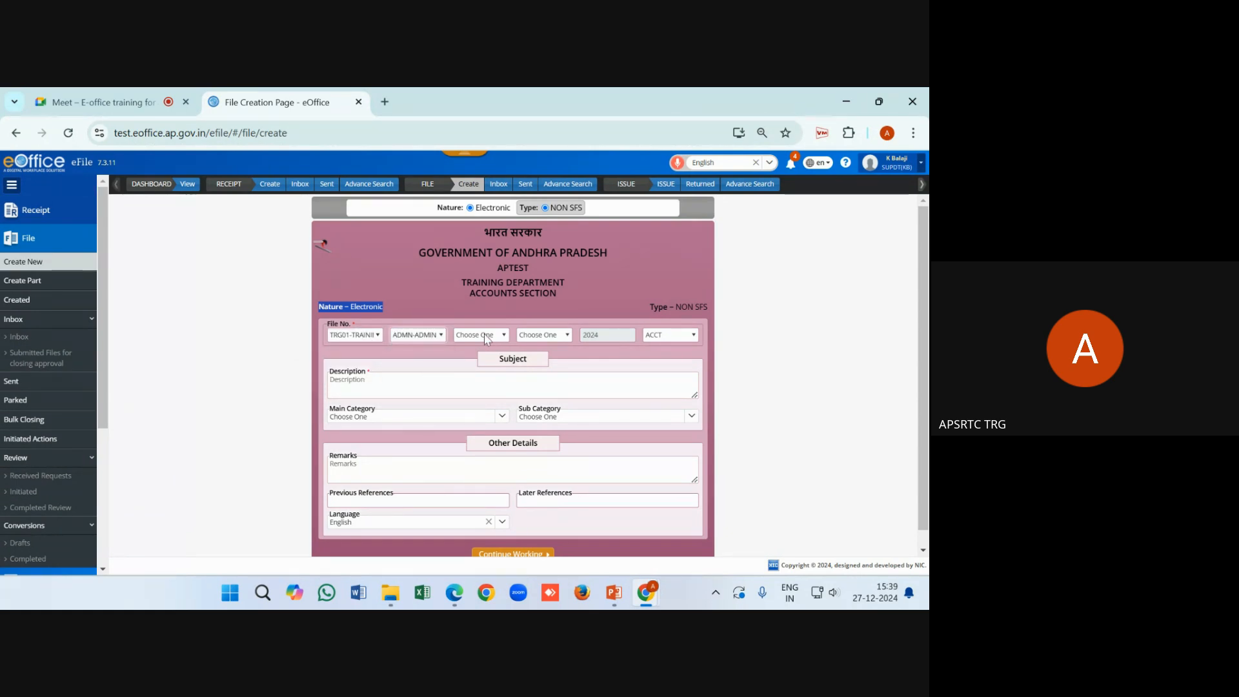
{"action": "left_click", "coordinate": [481, 335]}
{"action": "left_click", "coordinate": [487, 370]}
Enter description 'Test file on e-Office' with a capital T and request file creation
{"action": "left_click", "coordinate": [454, 390]}
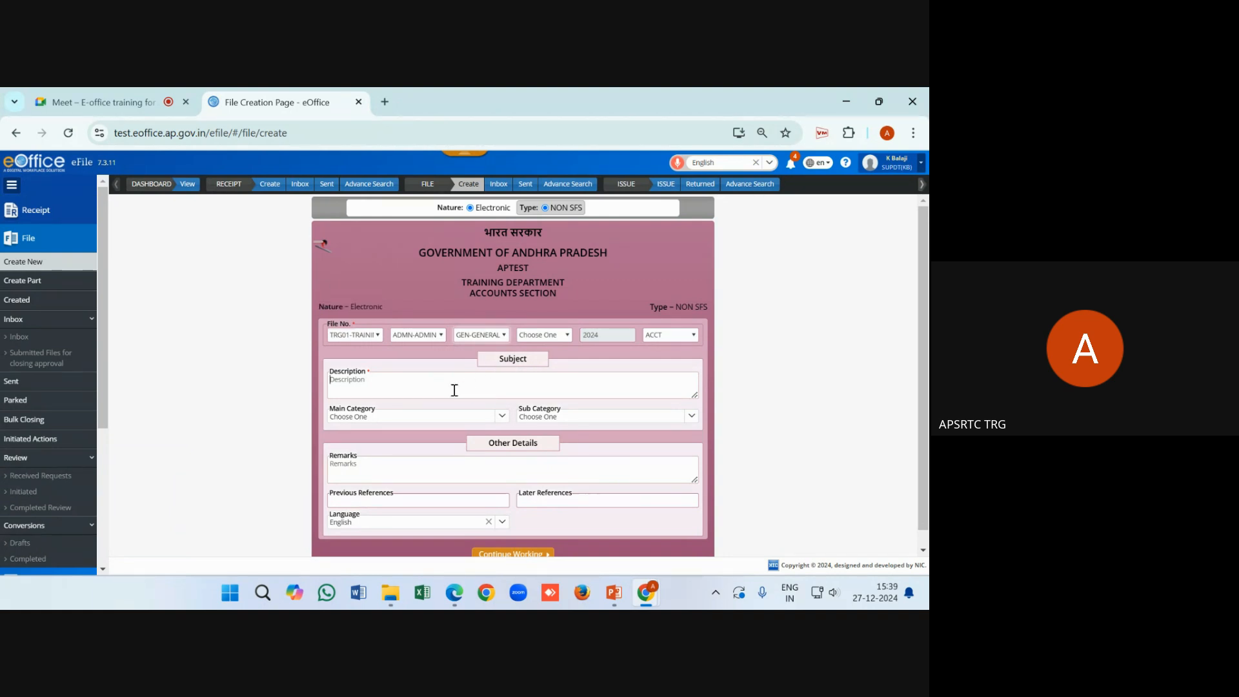
{"action": "type", "text": "test file"}
{"action": "type", "text": " on a"}
{"action": "type", "text": "-Office"}
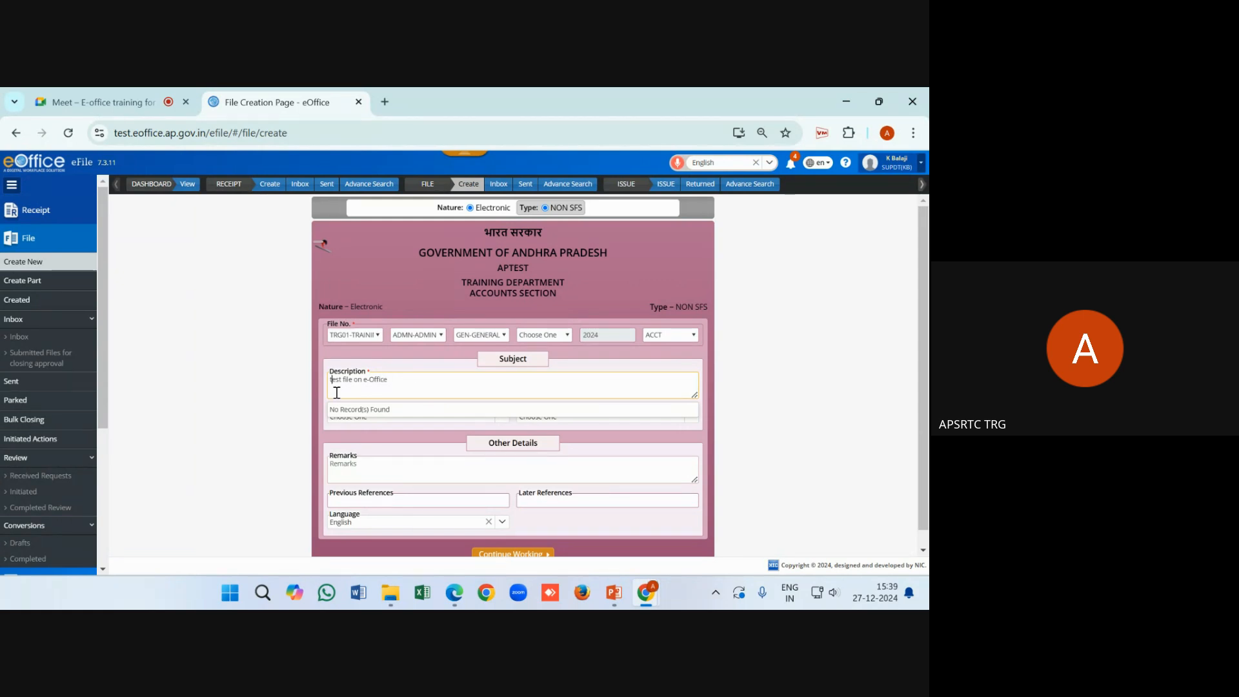
{"action": "key", "text": "Home"}
{"action": "key", "text": "Delete"}
{"action": "type", "text": "T"}
{"action": "scroll", "coordinate": [451, 490], "scroll_direction": "down", "scroll_amount": 1}
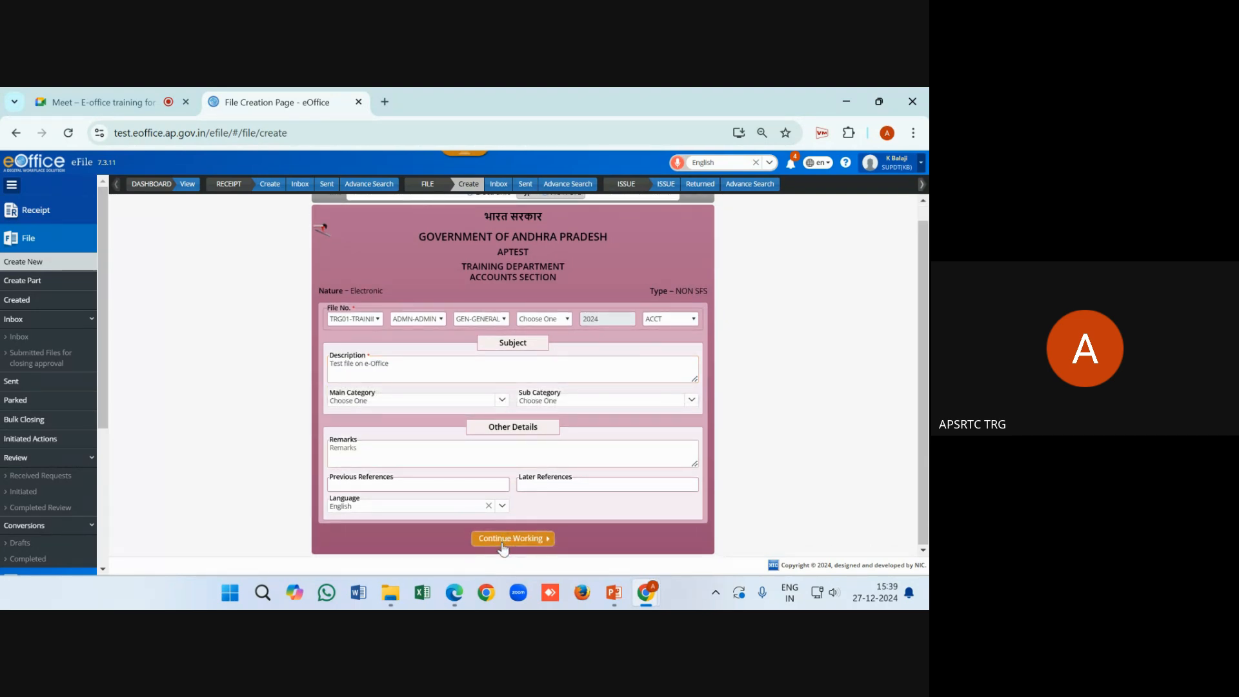
{"action": "left_click", "coordinate": [503, 547]}
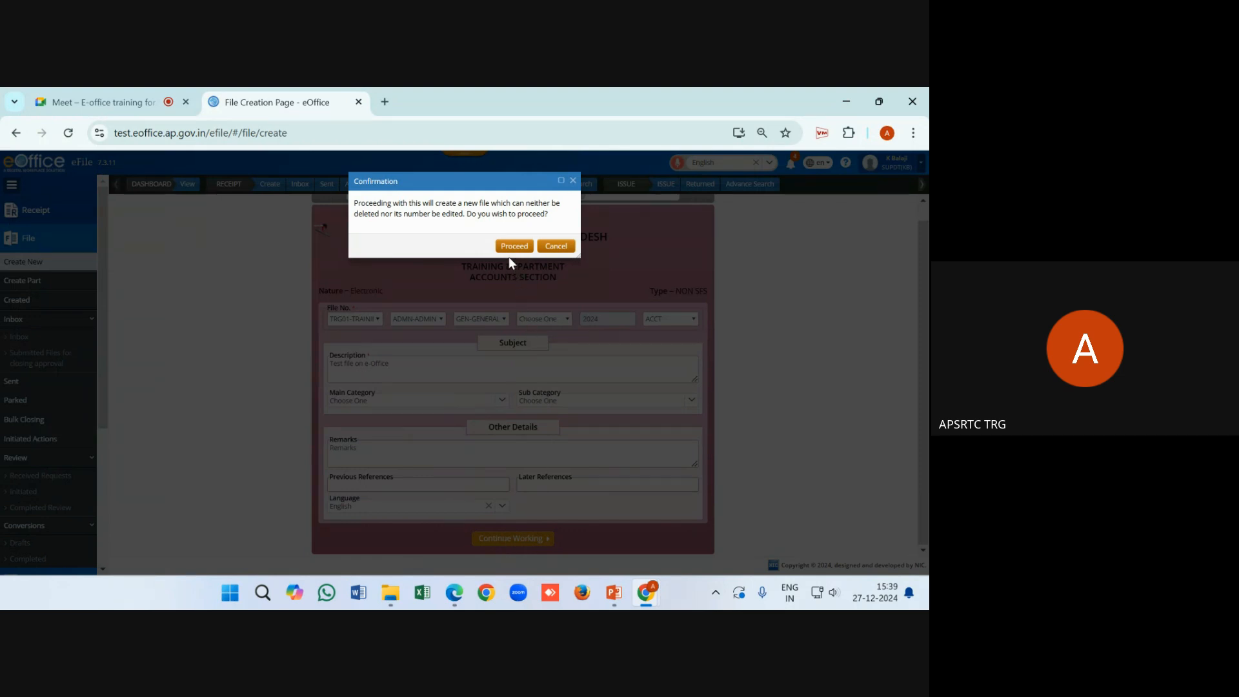
Confirm creating file TRG01-ADMN/GEN/6/2024-ACCT, select its number, and collapse the side menu
{"action": "left_click", "coordinate": [508, 245]}
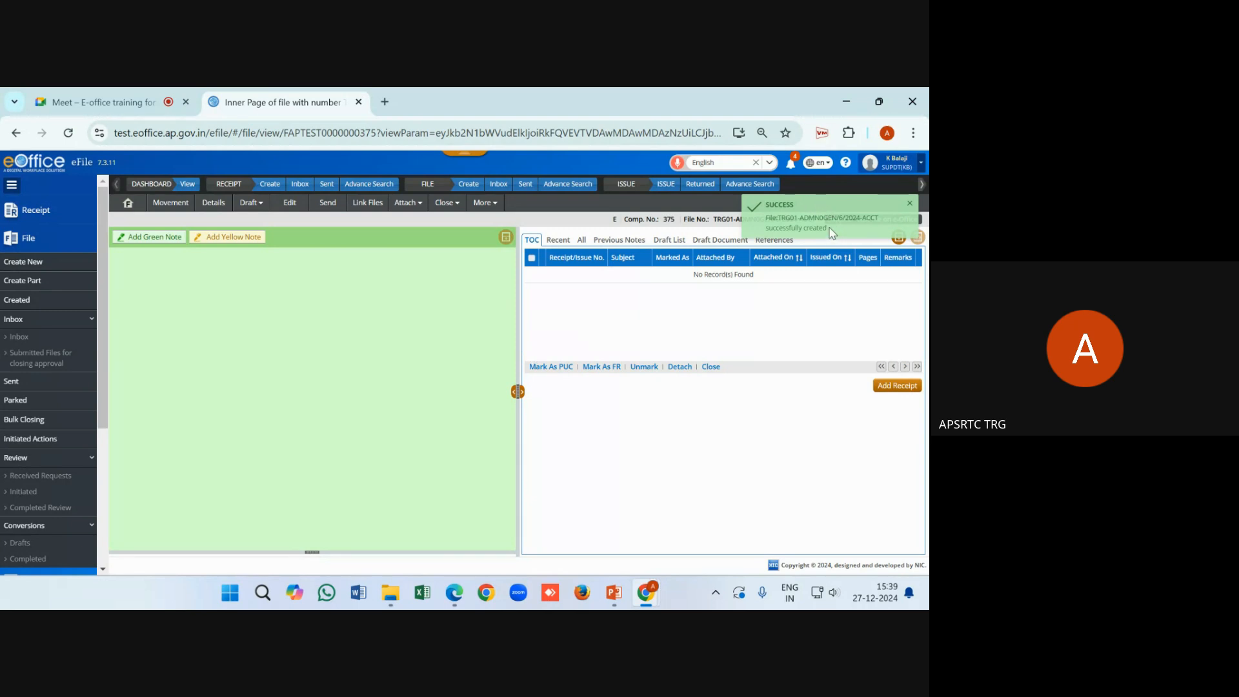
{"action": "left_click_drag", "start_coordinate": [828, 229], "coordinate": [766, 219]}
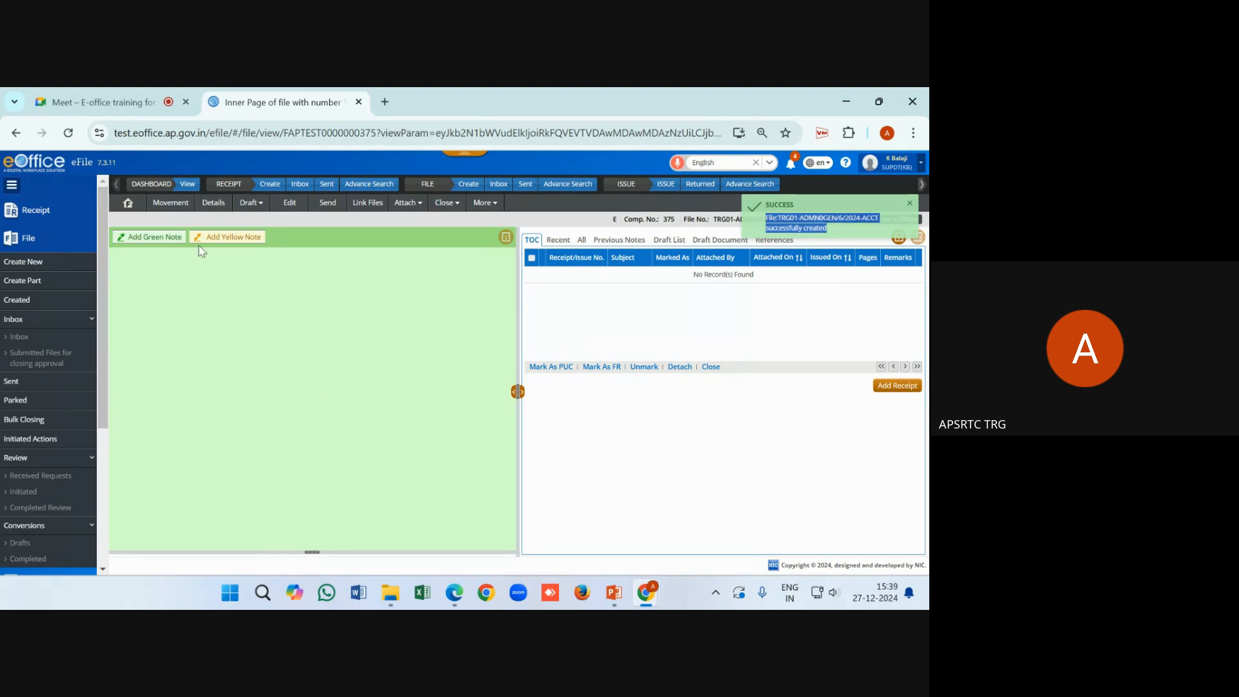
{"action": "left_click", "coordinate": [12, 185]}
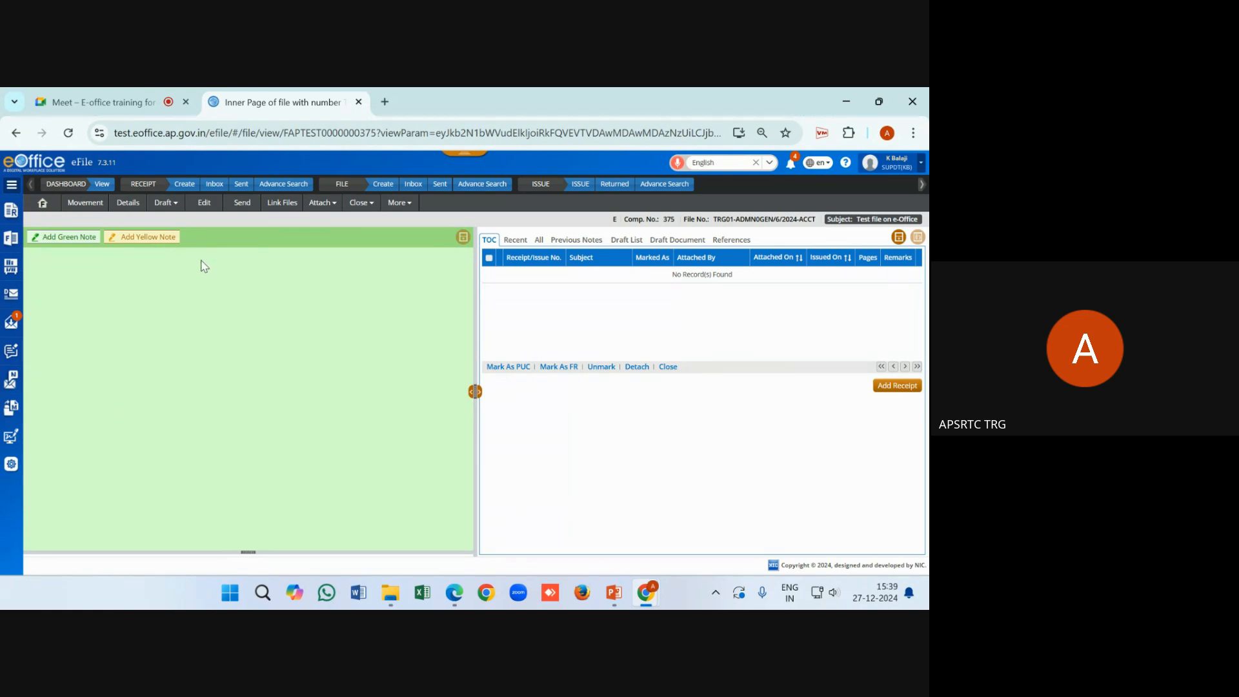
Add a blank yellow note, dismiss the meeting notification, and place the caret in the note
{"action": "left_click", "coordinate": [143, 243]}
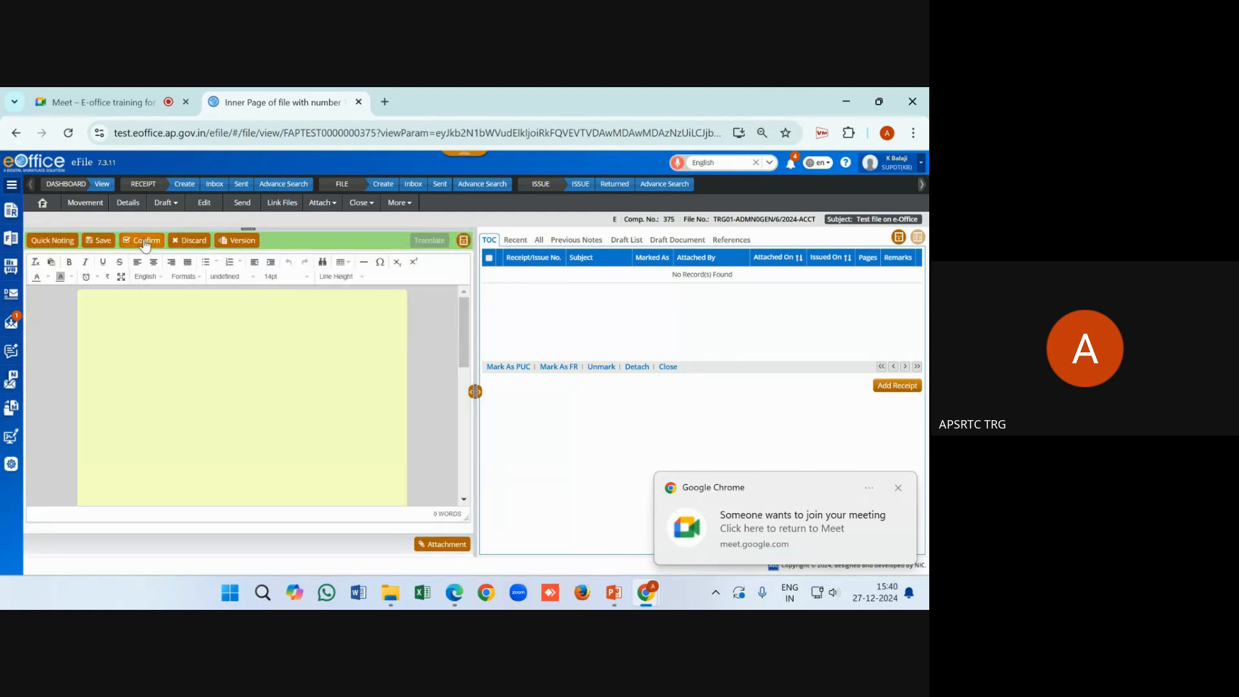
{"action": "left_click", "coordinate": [898, 489]}
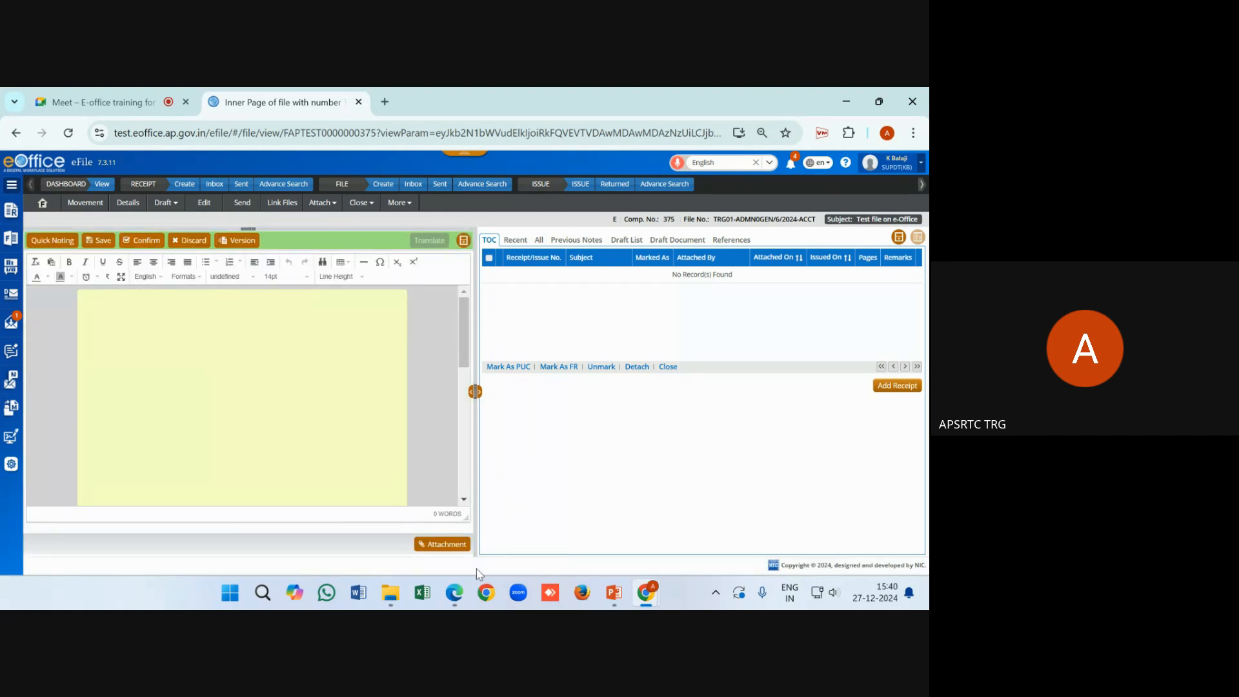
{"action": "left_click", "coordinate": [318, 450]}
{"action": "mouse_move", "coordinate": [398, 601]}
Open notefile from the E-office folder in Word, enable editing, select all, and minimize Word
{"action": "left_click", "coordinate": [313, 465]}
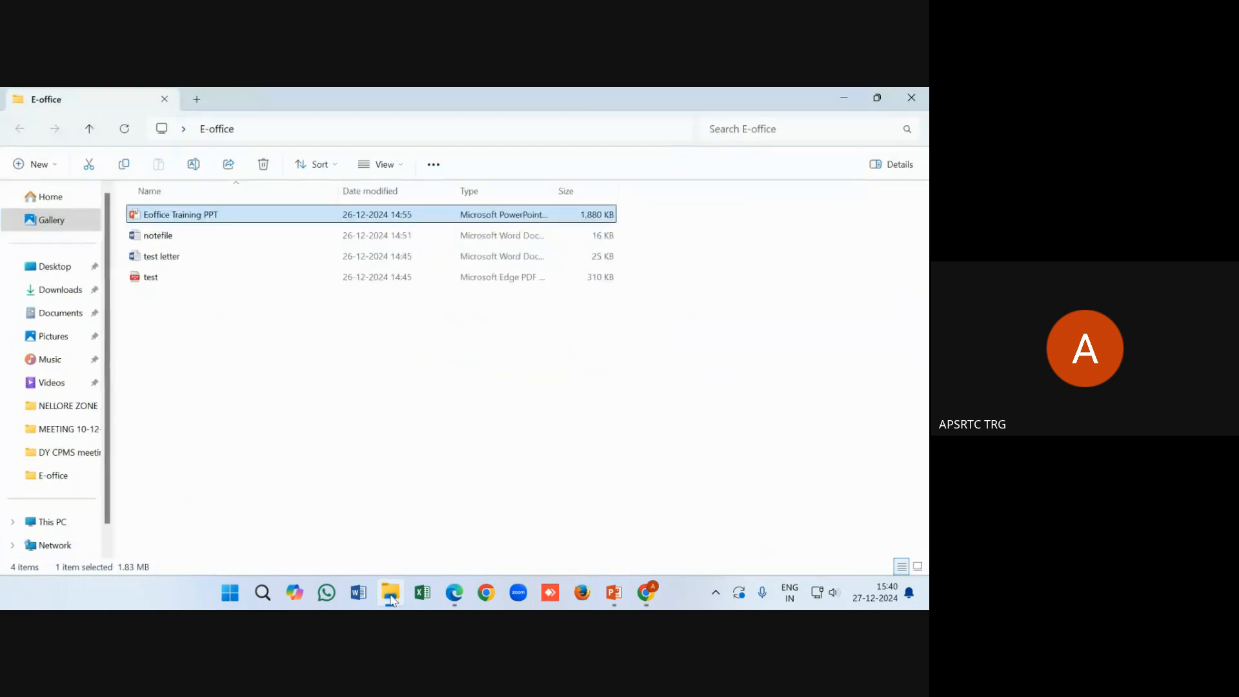
{"action": "double_click", "coordinate": [176, 237]}
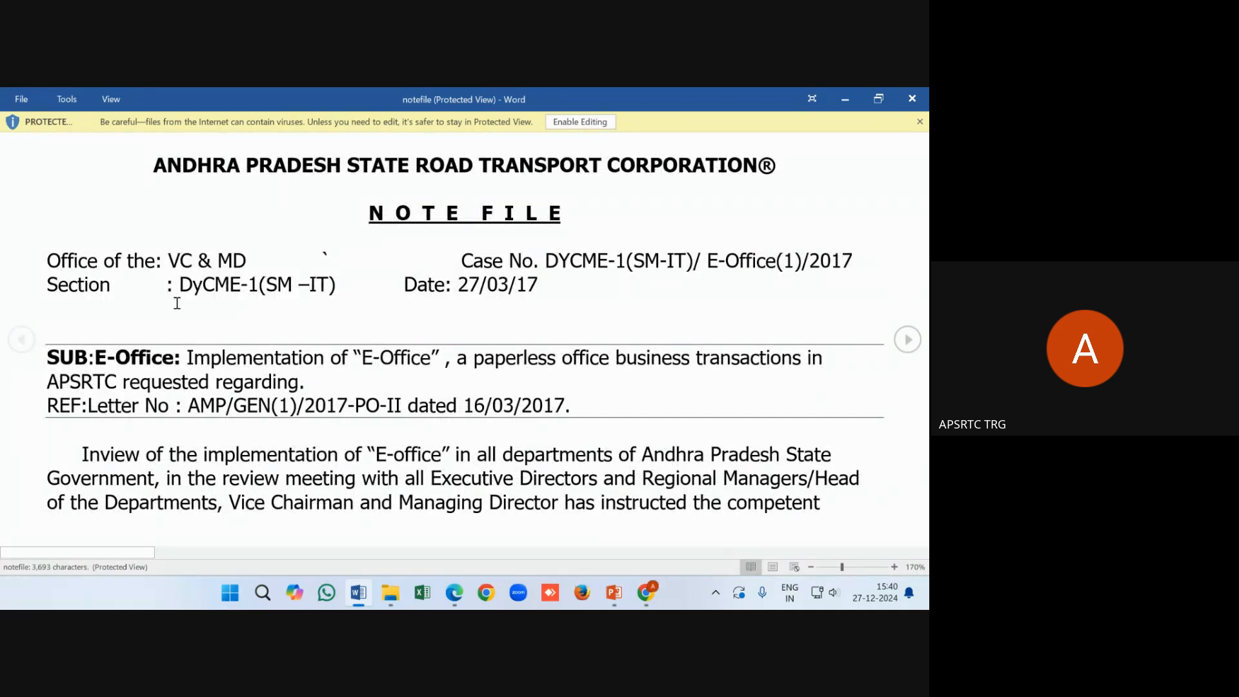
{"action": "left_click", "coordinate": [580, 122]}
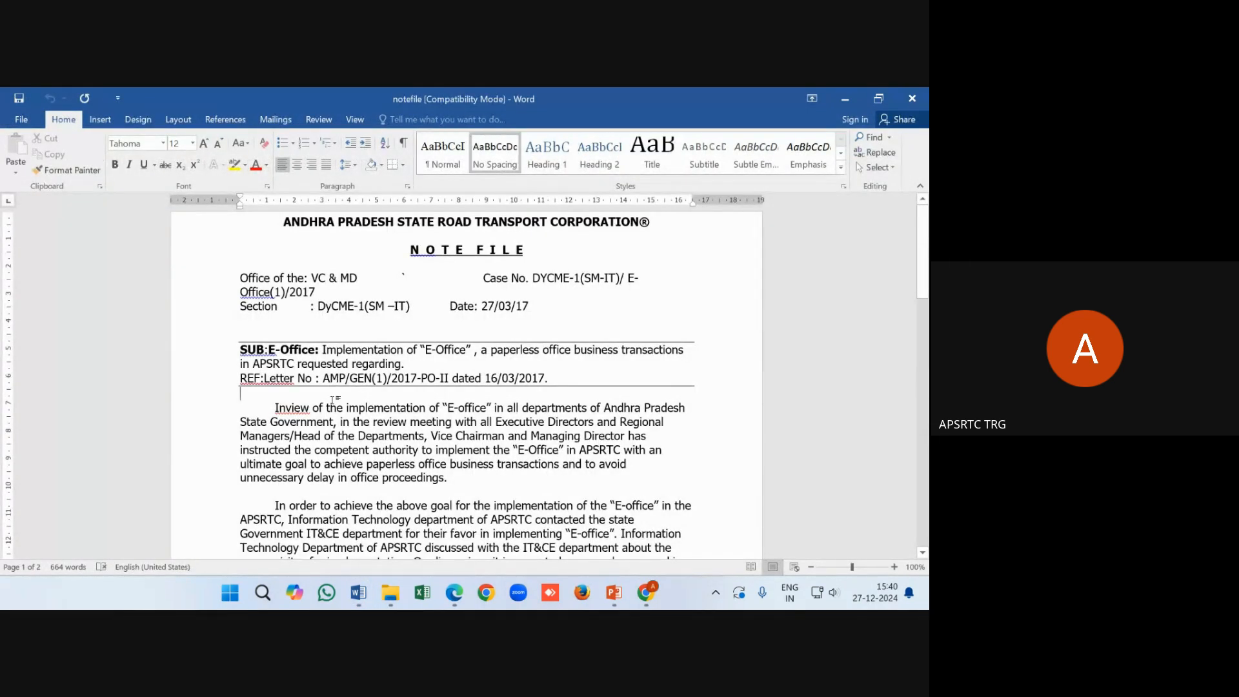
{"action": "key", "text": "ctrl+a"}
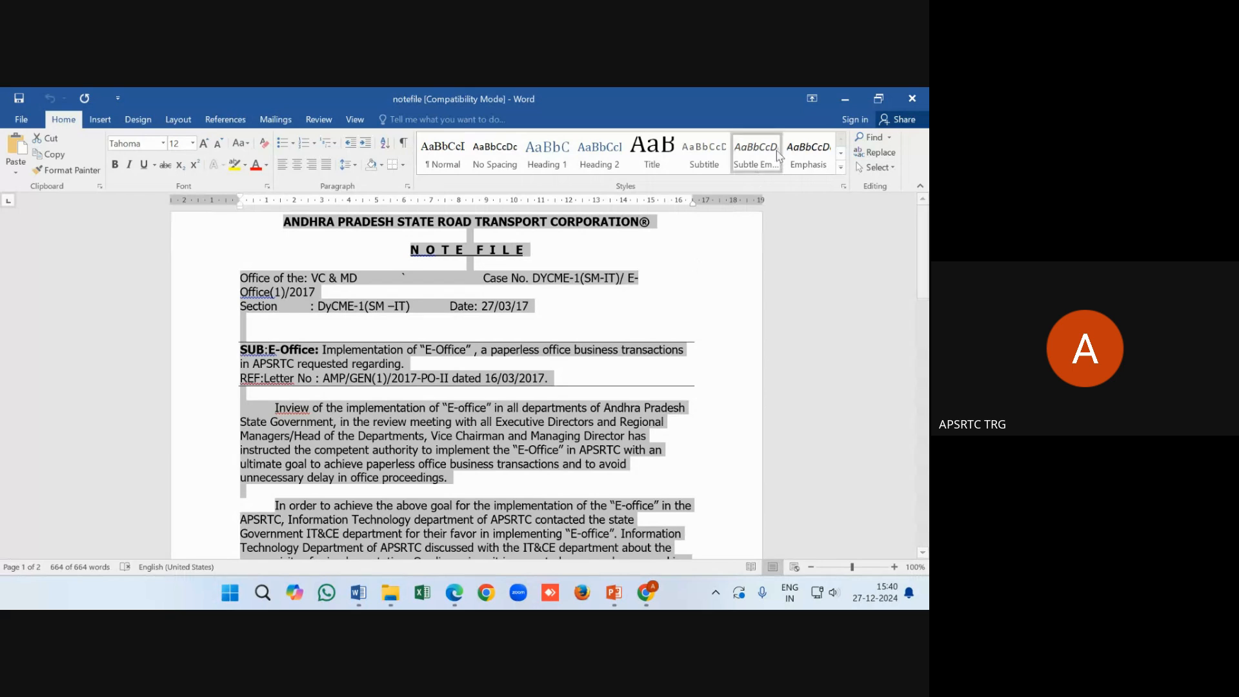
{"action": "left_click", "coordinate": [840, 97]}
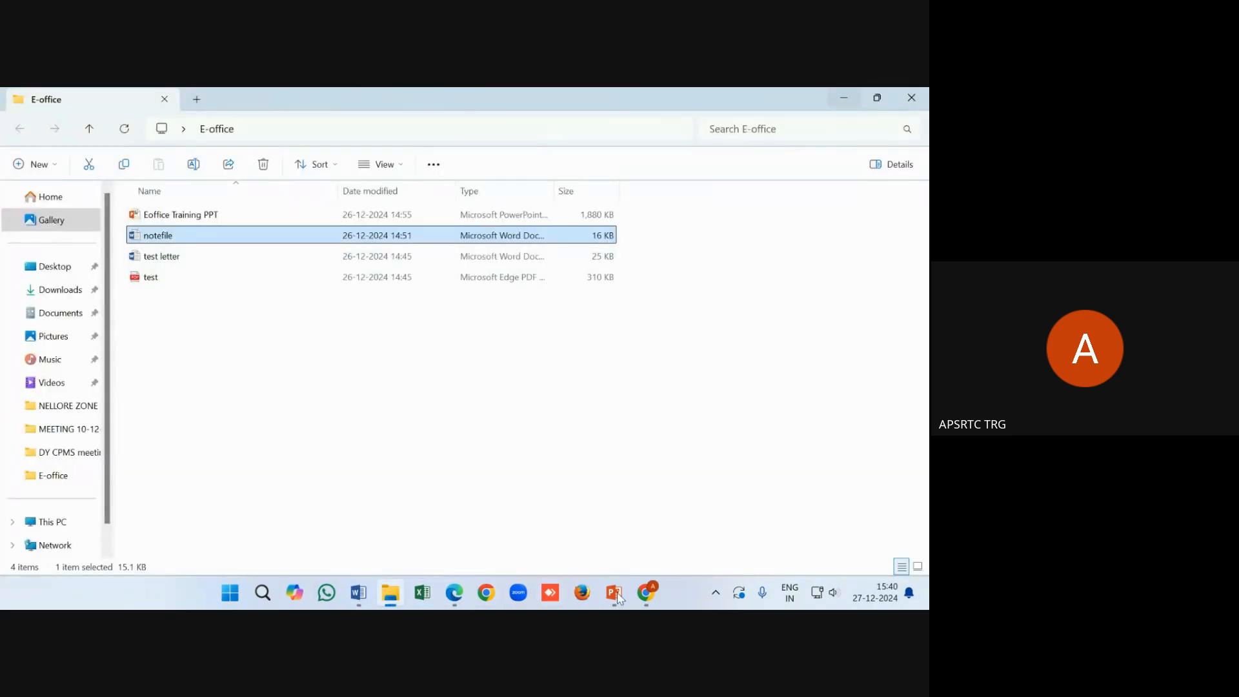
Paste the Word note into the yellow note as plain text
{"action": "mouse_move", "coordinate": [639, 594]}
{"action": "left_click", "coordinate": [565, 519]}
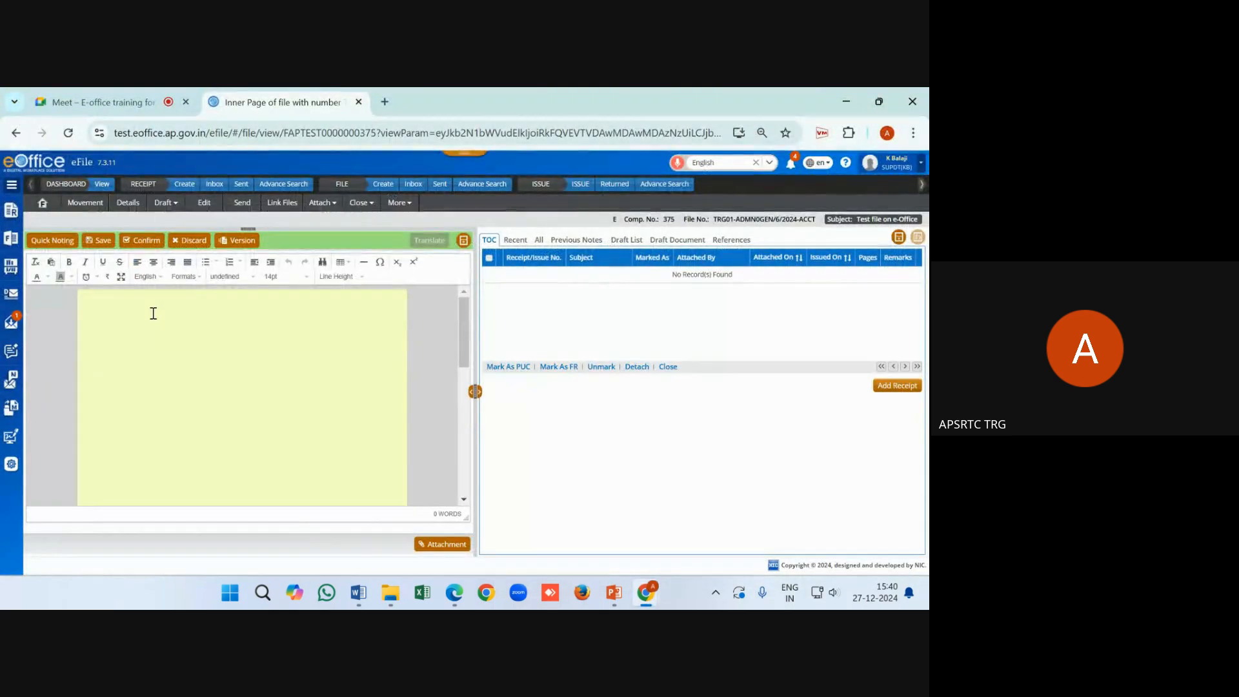
{"action": "right_click", "coordinate": [116, 302]}
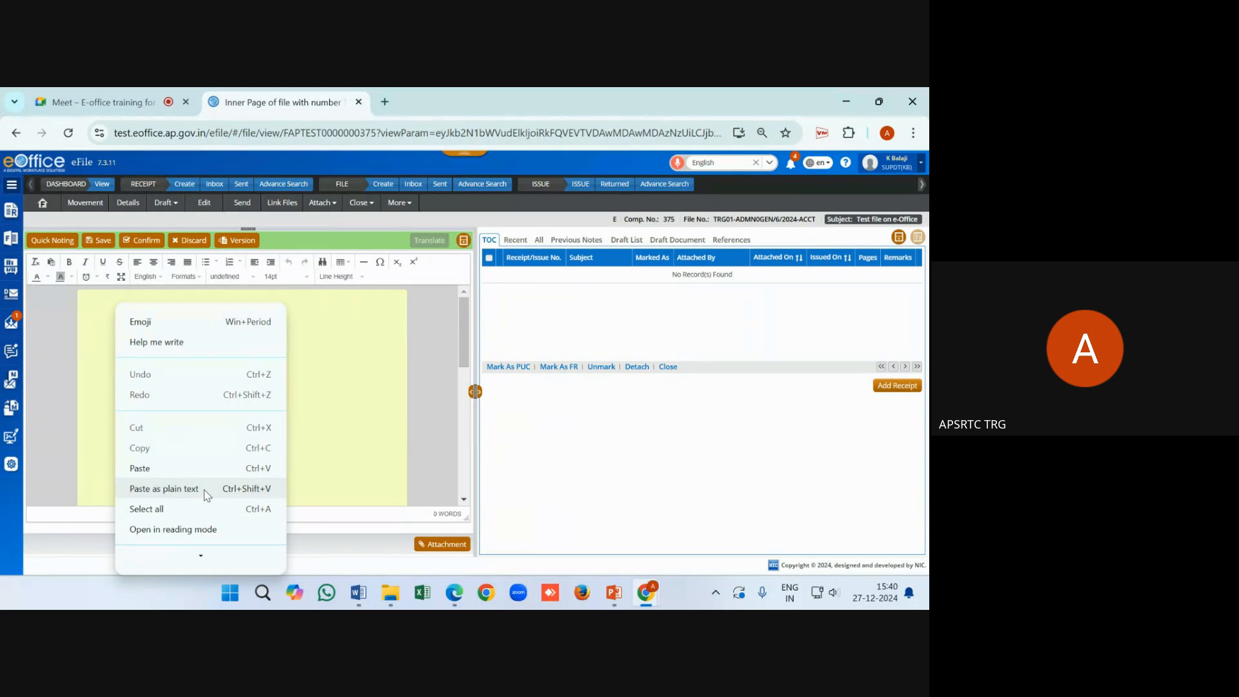
{"action": "left_click", "coordinate": [166, 489]}
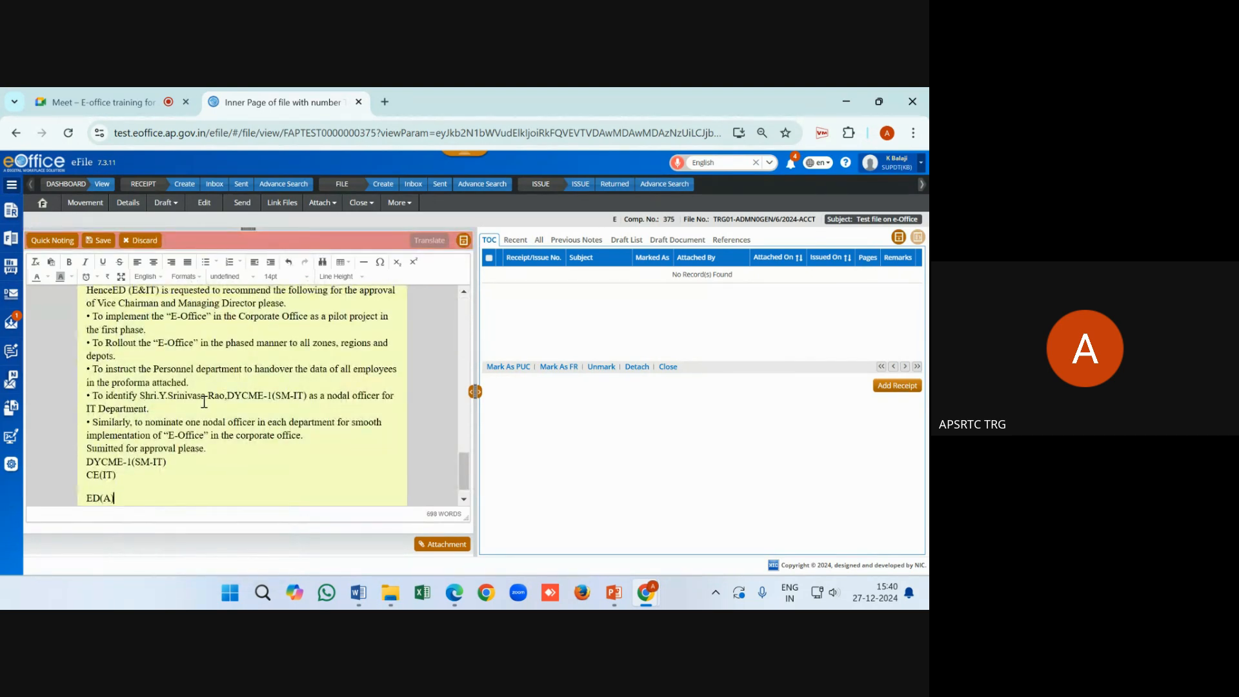
{"action": "right_click", "coordinate": [284, 470]}
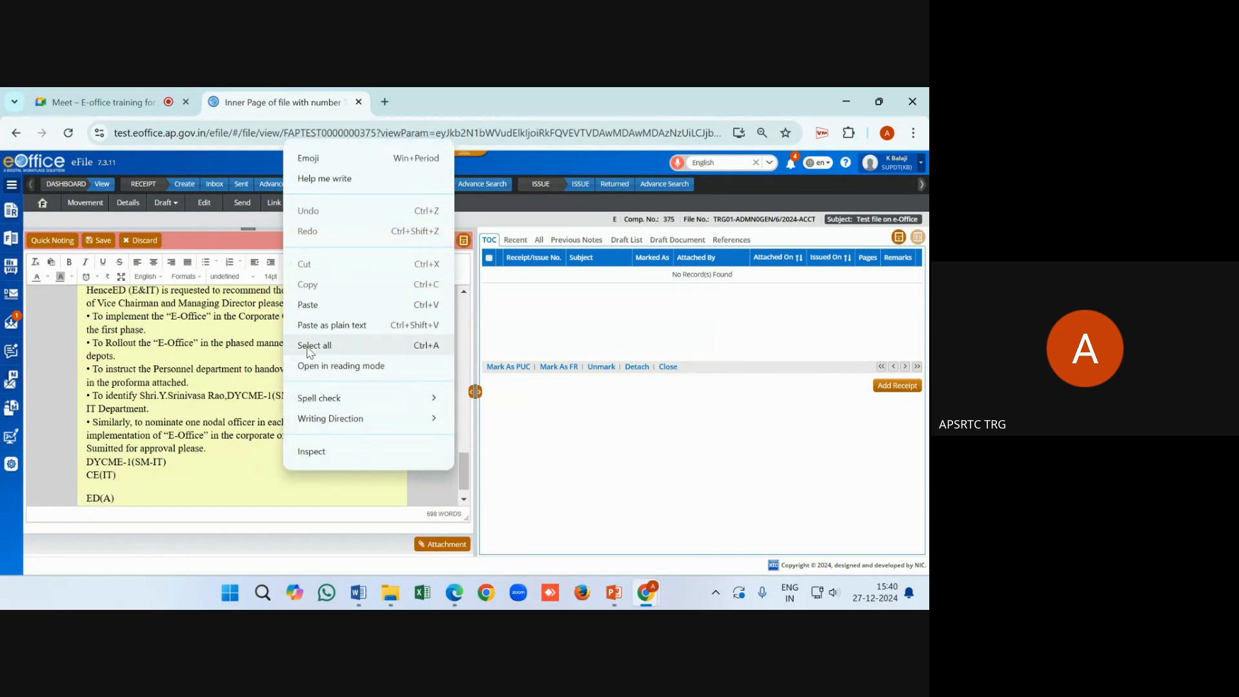
{"action": "left_click", "coordinate": [256, 489]}
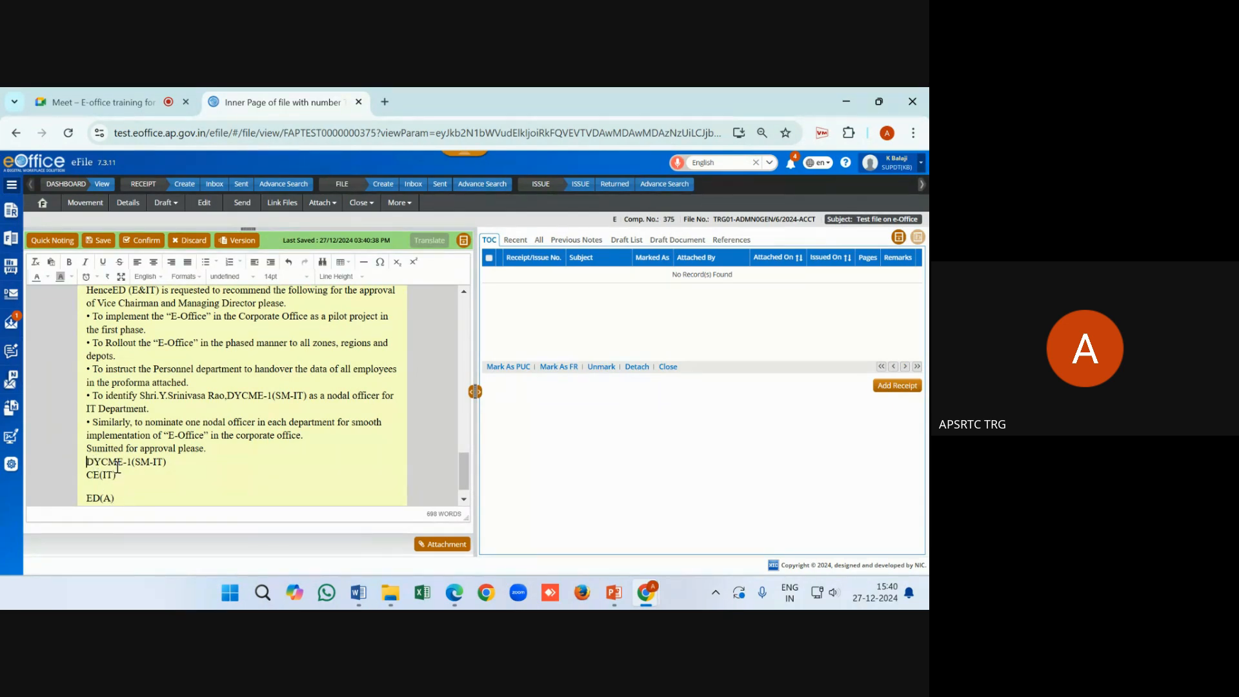
Correct DYCME to DYCE in the signature and body, and indent the DYCE-1(SM-IT) line
{"action": "left_click", "coordinate": [118, 466]}
{"action": "key", "text": "BackSpace"}
{"action": "left_click", "coordinate": [90, 463]}
{"action": "key", "text": "space"}
{"action": "key", "text": "space"}
{"action": "key", "text": "space"}
{"action": "key", "text": "space"}
{"action": "key", "text": "space"}
{"action": "key", "text": "space"}
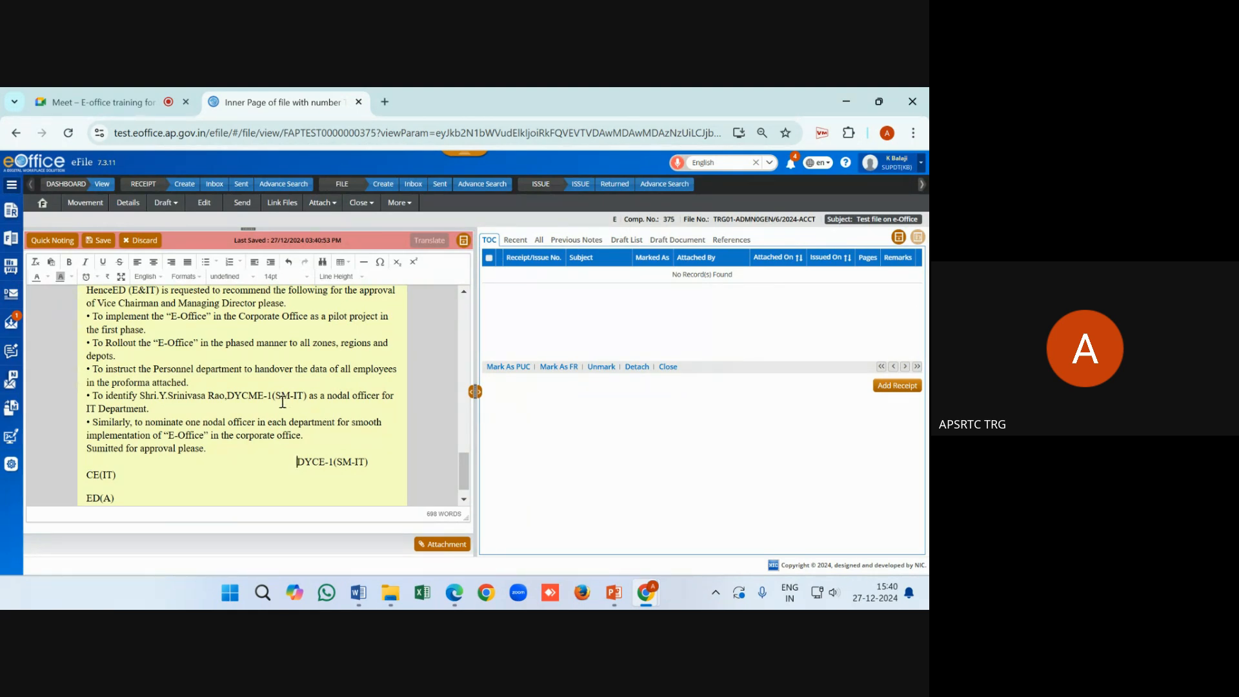
{"action": "left_click", "coordinate": [261, 397]}
{"action": "key", "text": "BackSpace"}
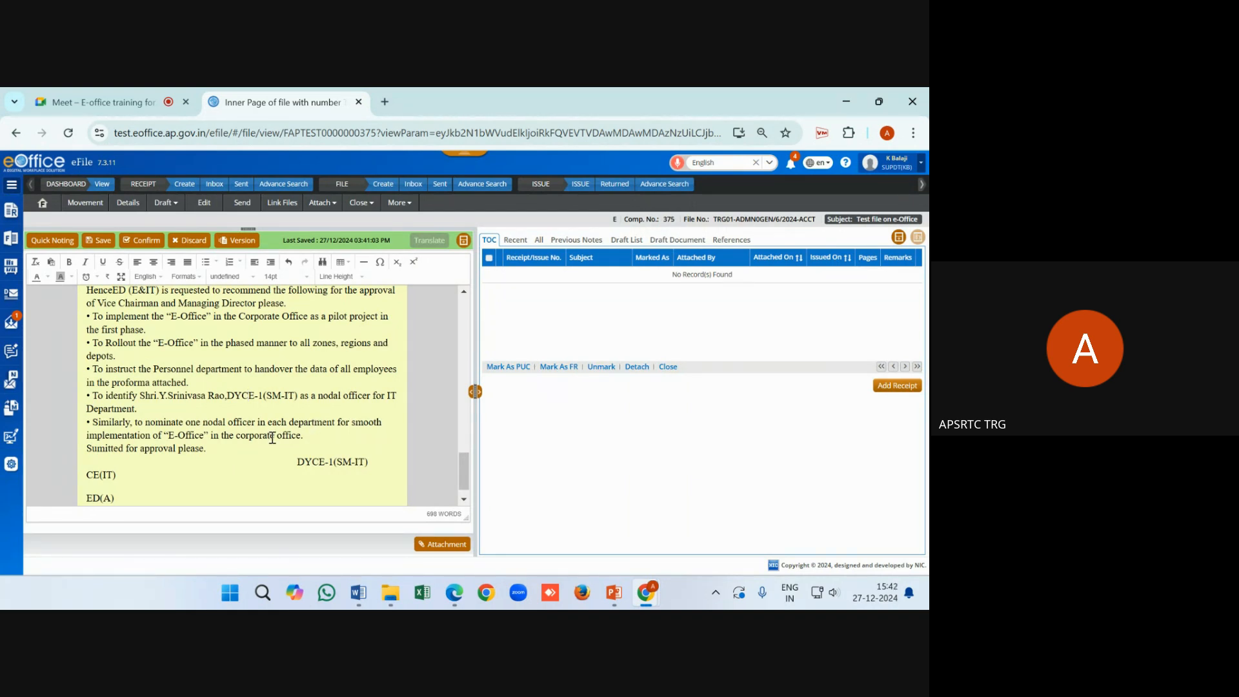
Look over the pasted note, then add empty lines after the ED(A) signature
{"action": "scroll", "coordinate": [272, 438], "scroll_direction": "up", "scroll_amount": 5}
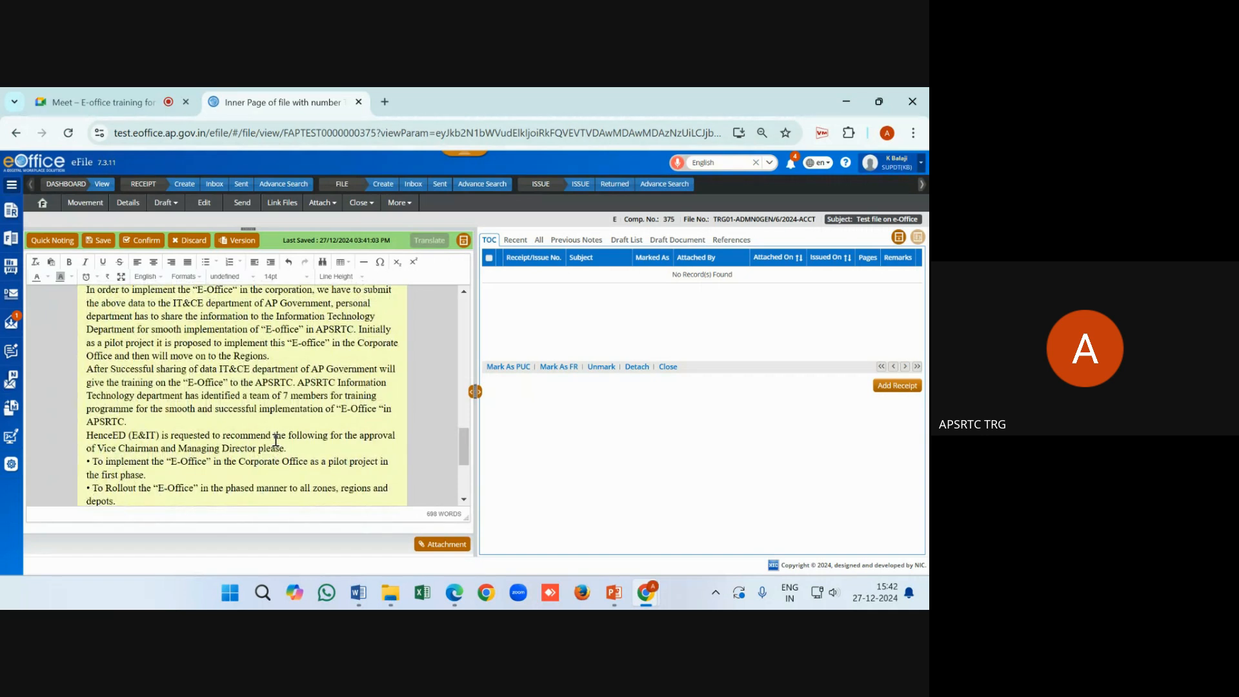
{"action": "scroll", "coordinate": [172, 432], "scroll_direction": "down", "scroll_amount": 6}
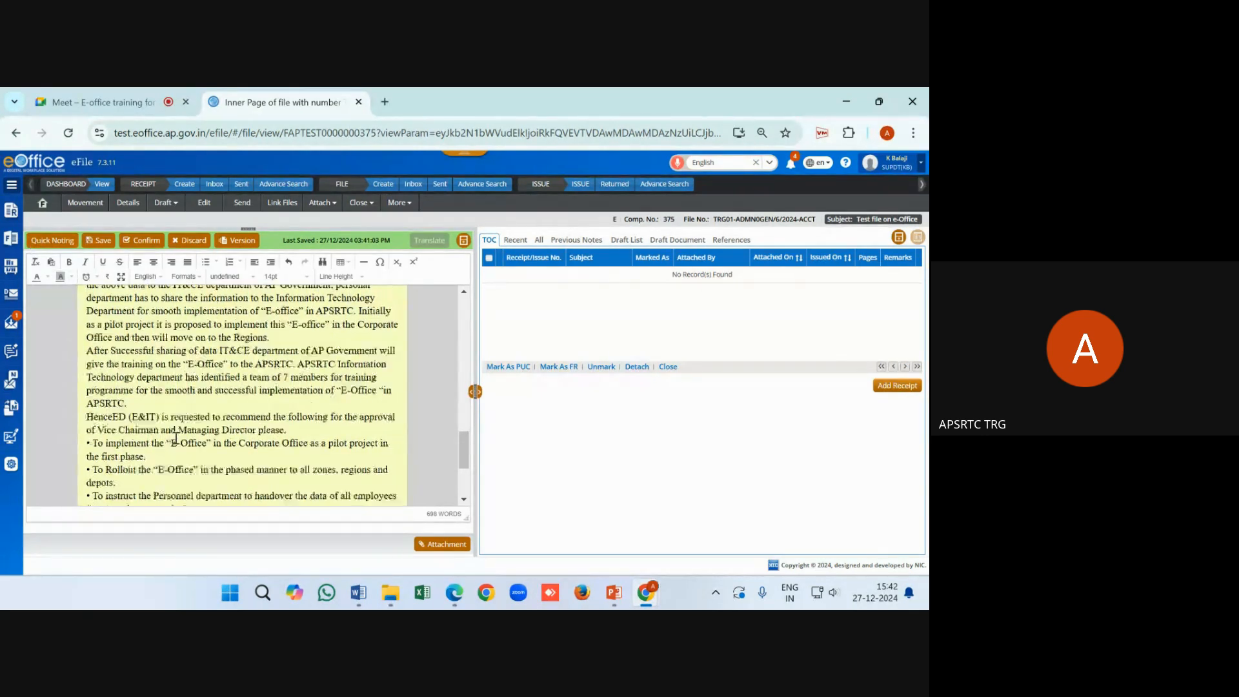
{"action": "left_click", "coordinate": [121, 484]}
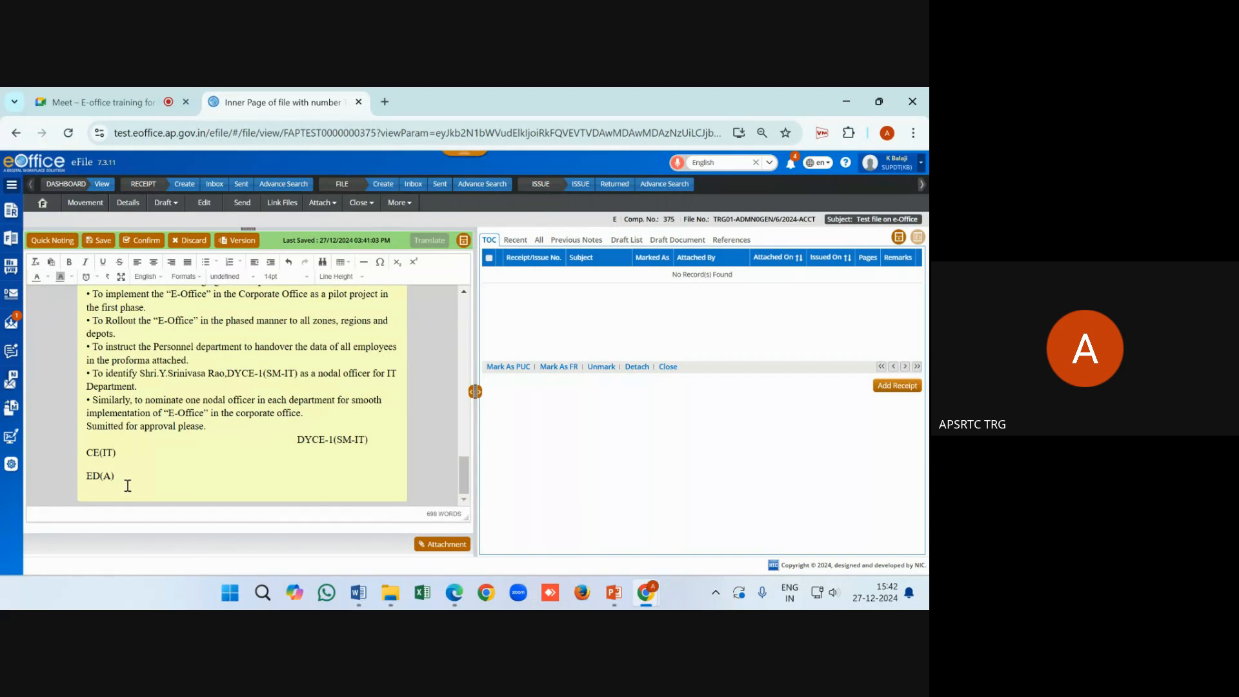
{"action": "key", "text": "Return"}
{"action": "key", "text": "Return"}
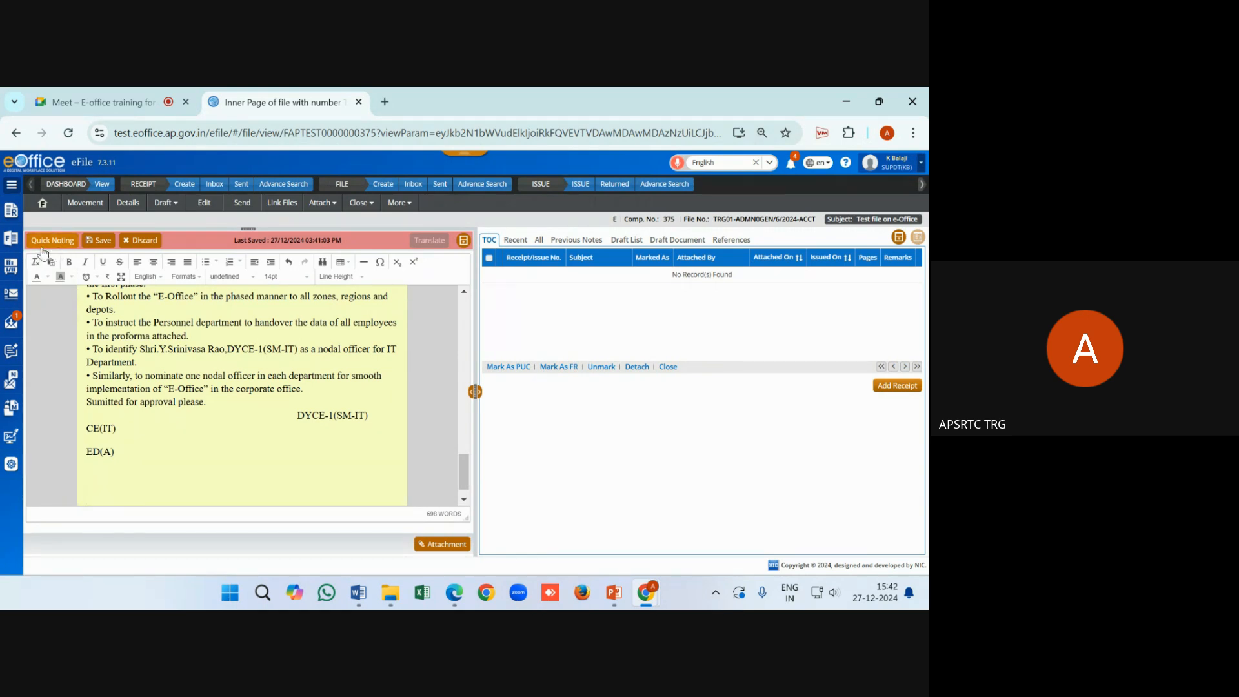
Insert the 'Approved.' standard quick note at the end of the note
{"action": "left_click", "coordinate": [64, 243]}
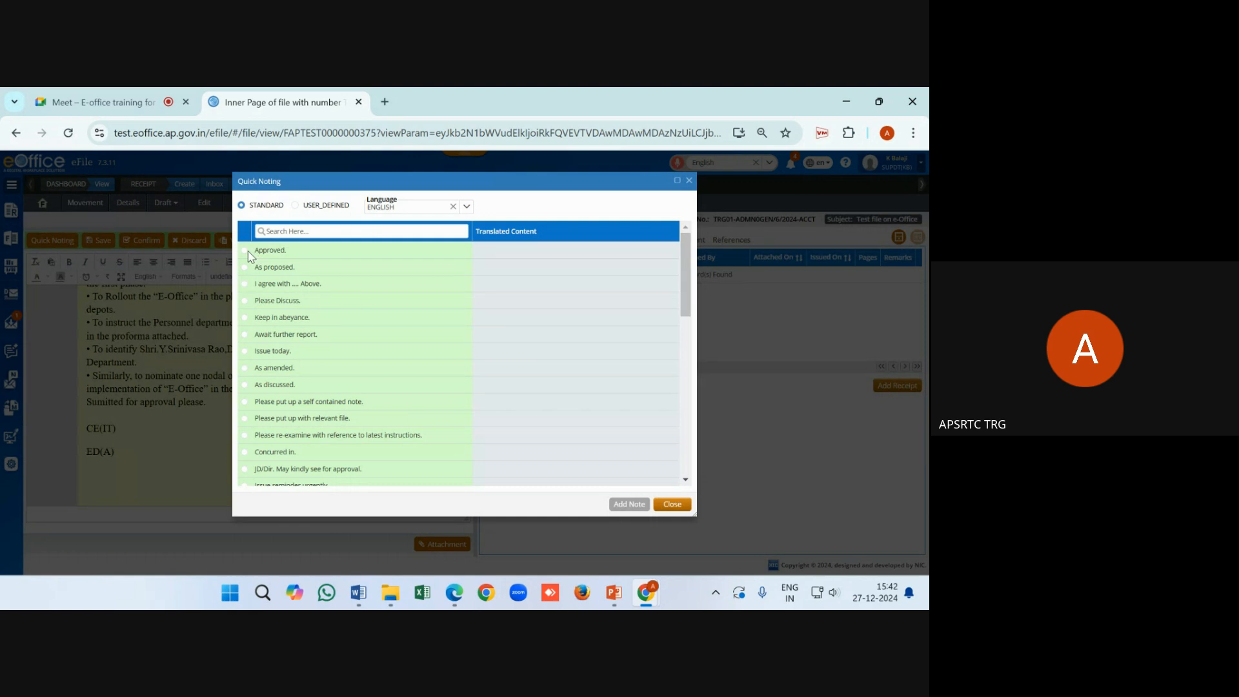
{"action": "left_click", "coordinate": [244, 250]}
{"action": "left_click", "coordinate": [628, 508]}
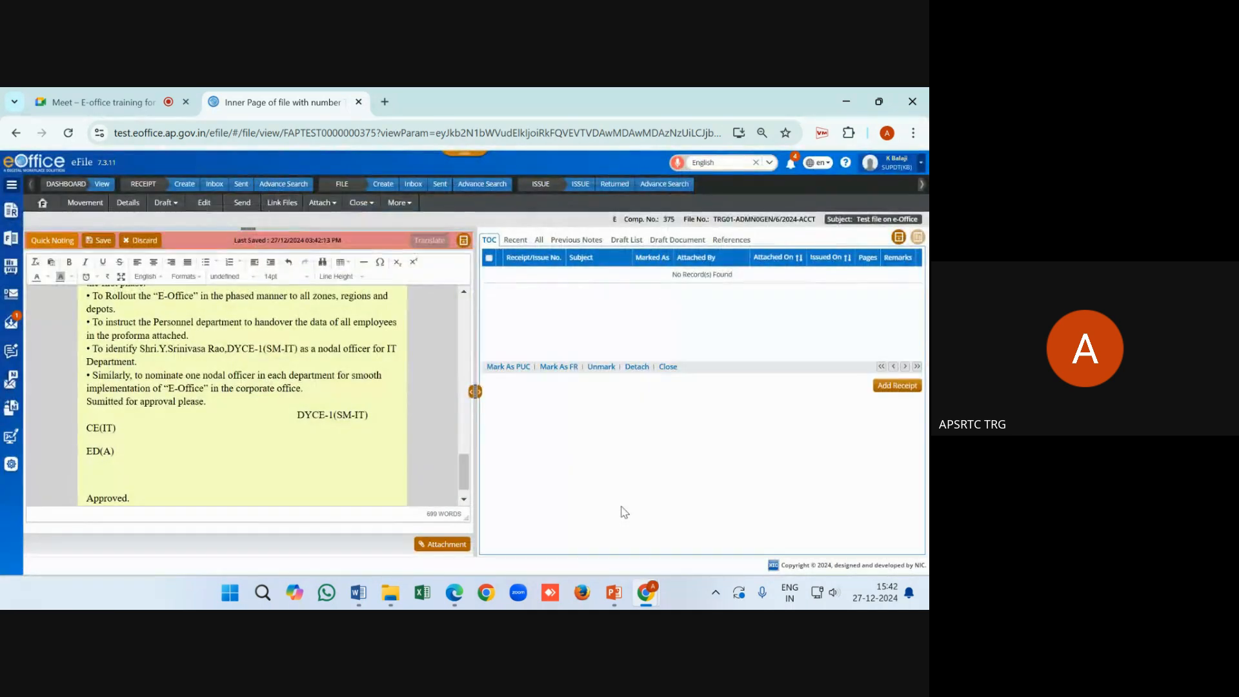
{"action": "left_click_drag", "start_coordinate": [133, 498], "coordinate": [83, 499]}
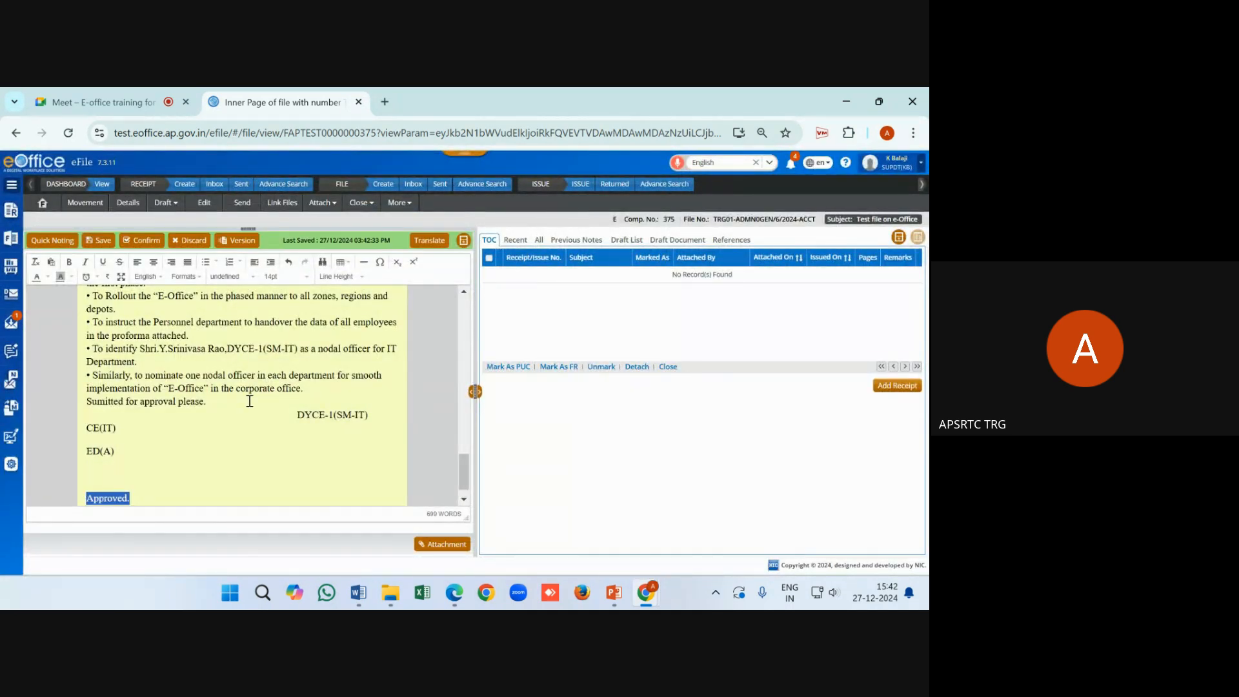
Add a new empty line after 'Approved.'
{"action": "scroll", "coordinate": [249, 401], "scroll_direction": "down", "scroll_amount": 1}
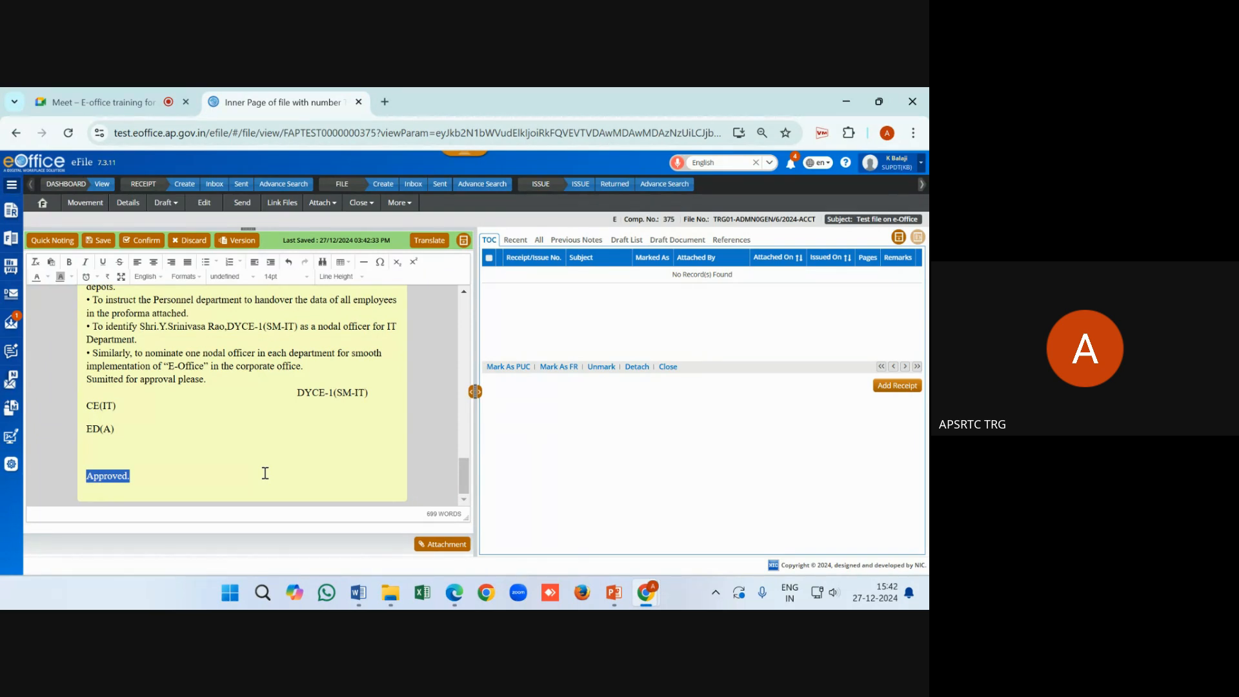
{"action": "left_click", "coordinate": [137, 481]}
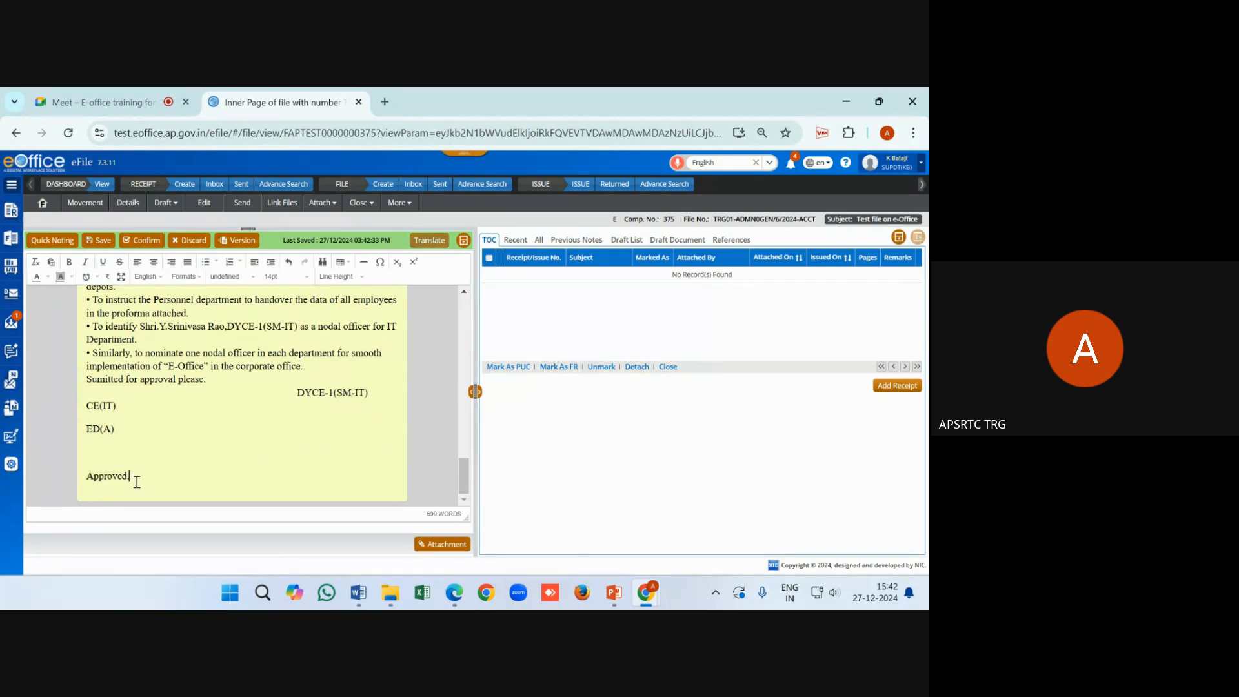
{"action": "left_click_drag", "start_coordinate": [137, 481], "coordinate": [80, 476]}
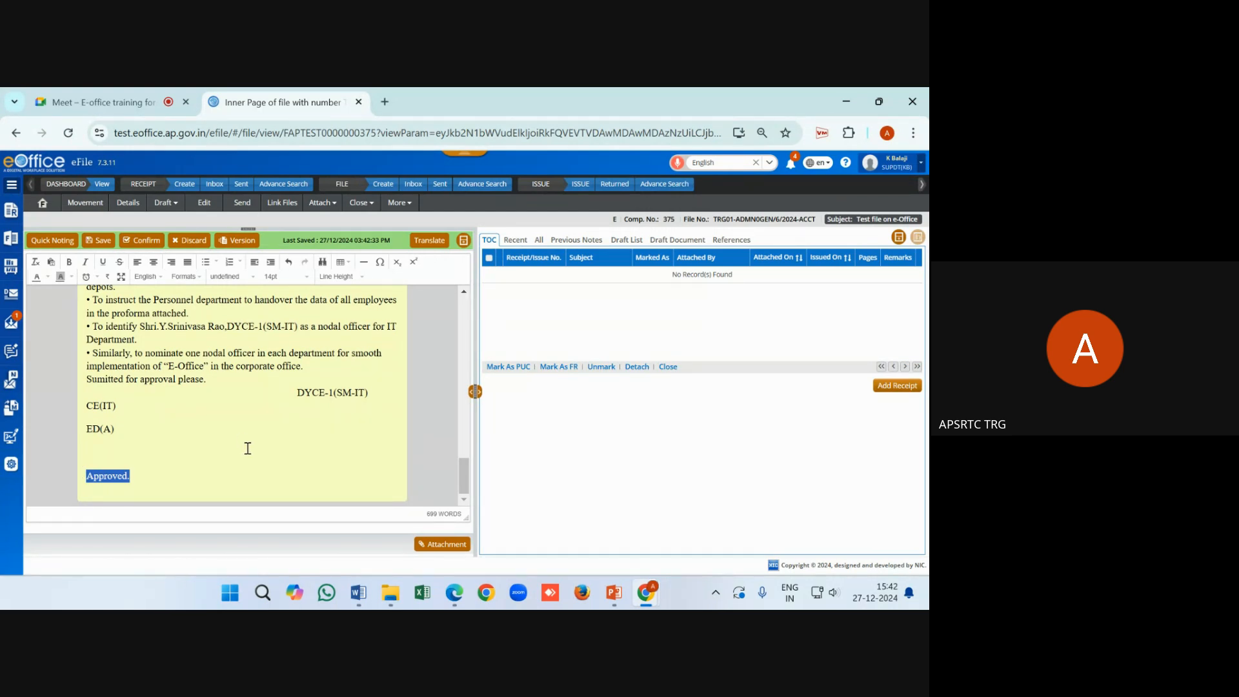
{"action": "left_click", "coordinate": [269, 445]}
{"action": "left_click", "coordinate": [175, 479]}
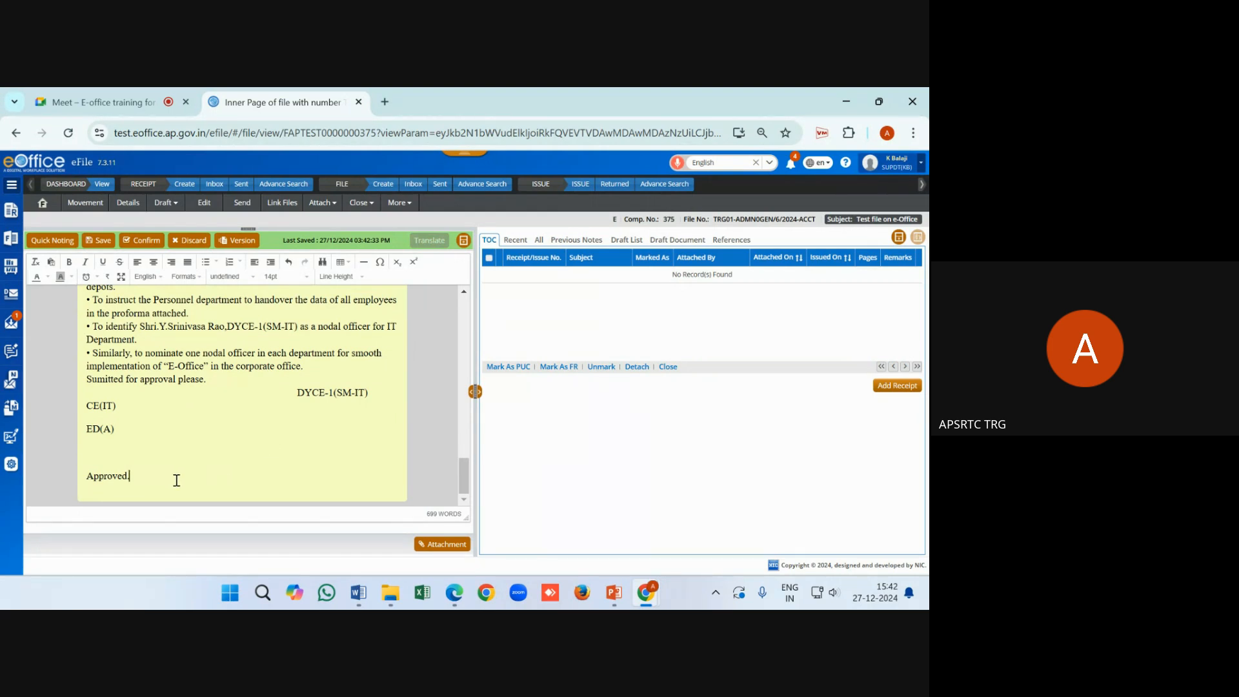
{"action": "key", "text": "Return"}
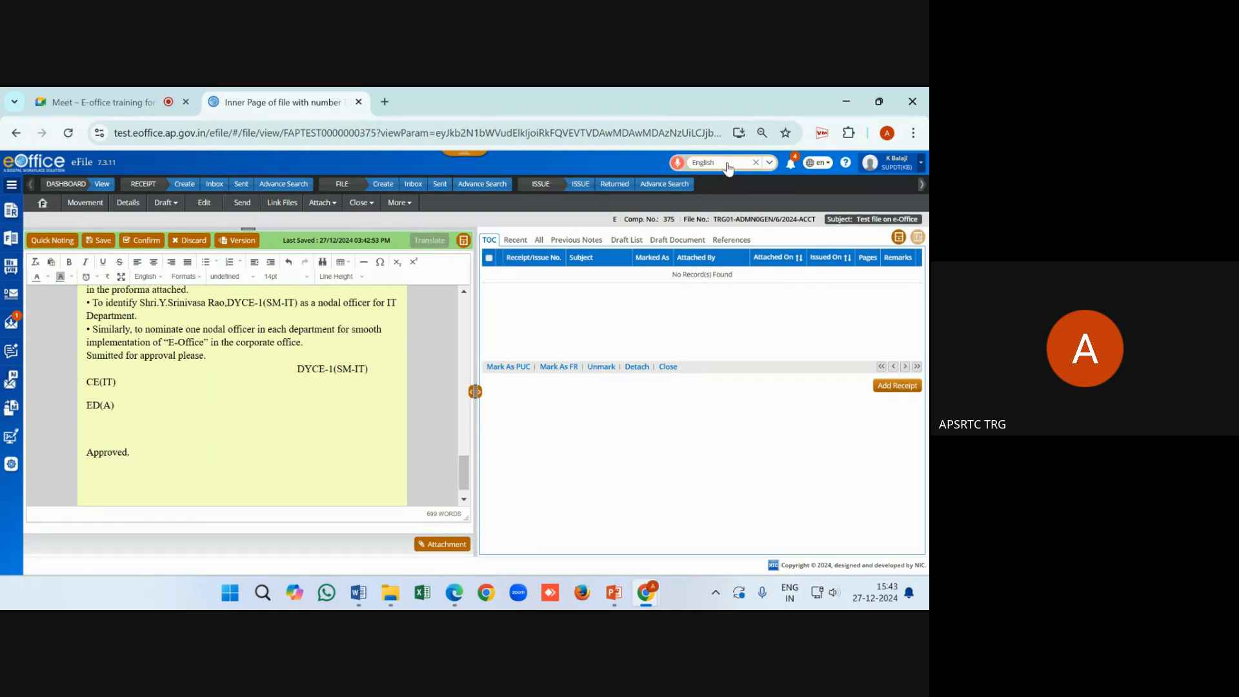
{"action": "left_click", "coordinate": [720, 166]}
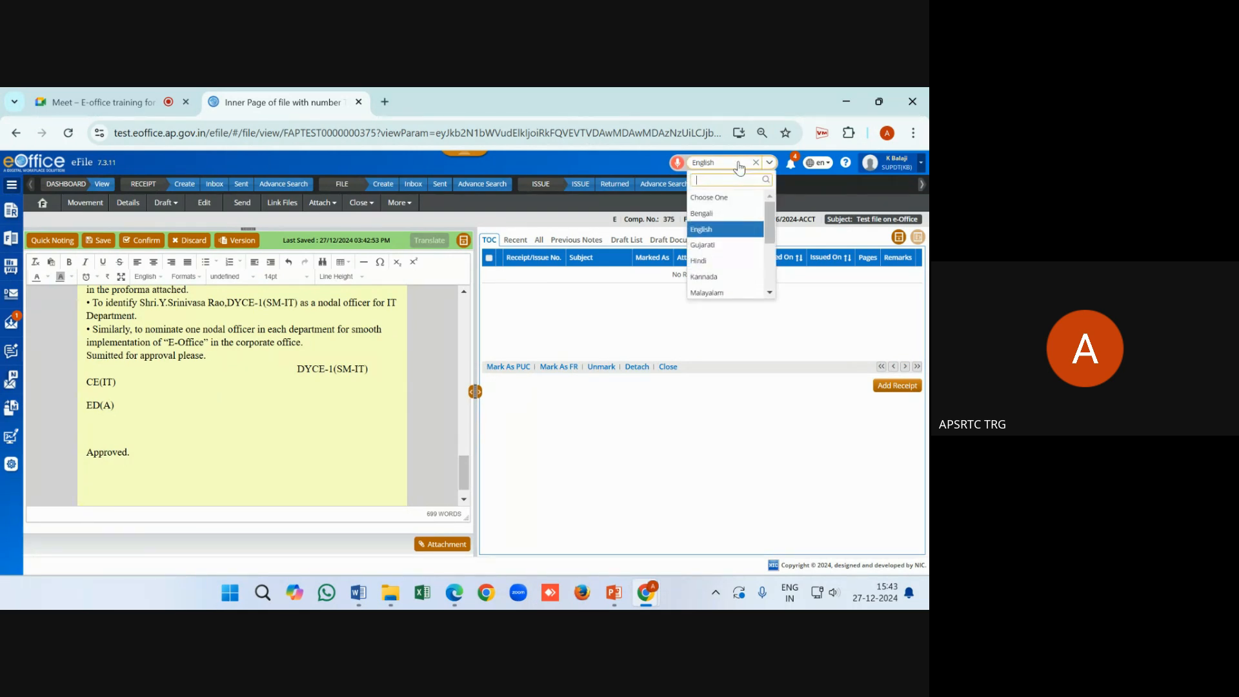
{"action": "left_click", "coordinate": [739, 168]}
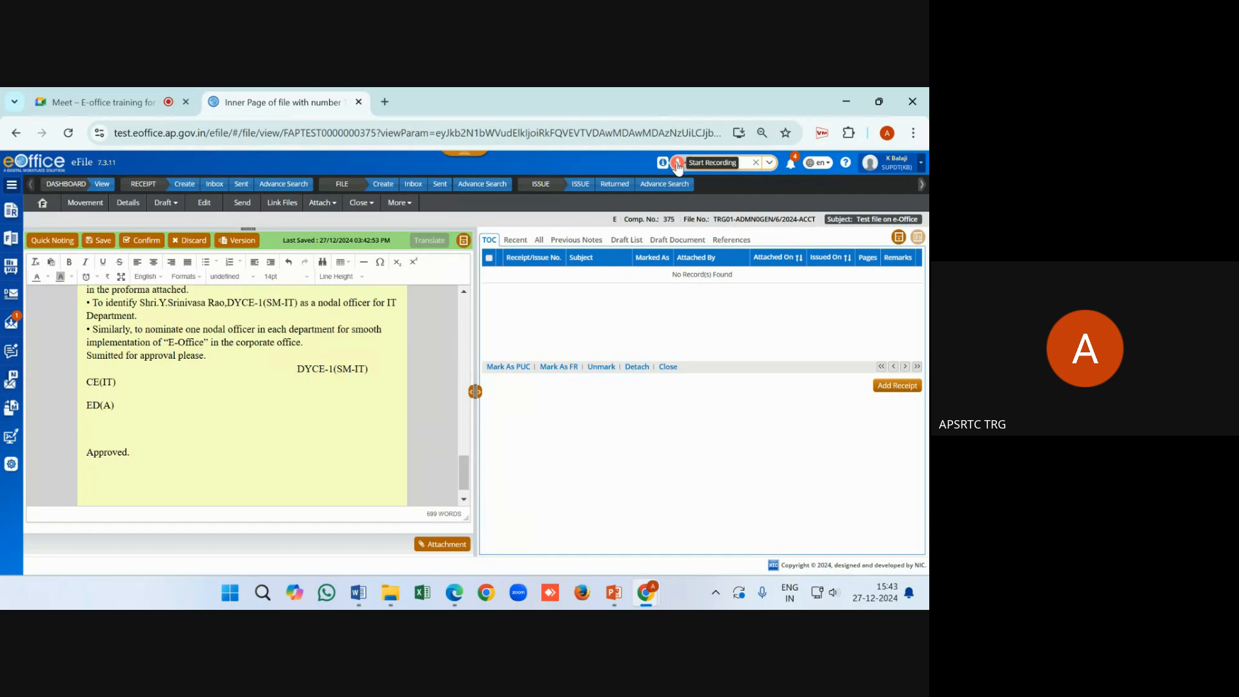
{"action": "left_click", "coordinate": [677, 163]}
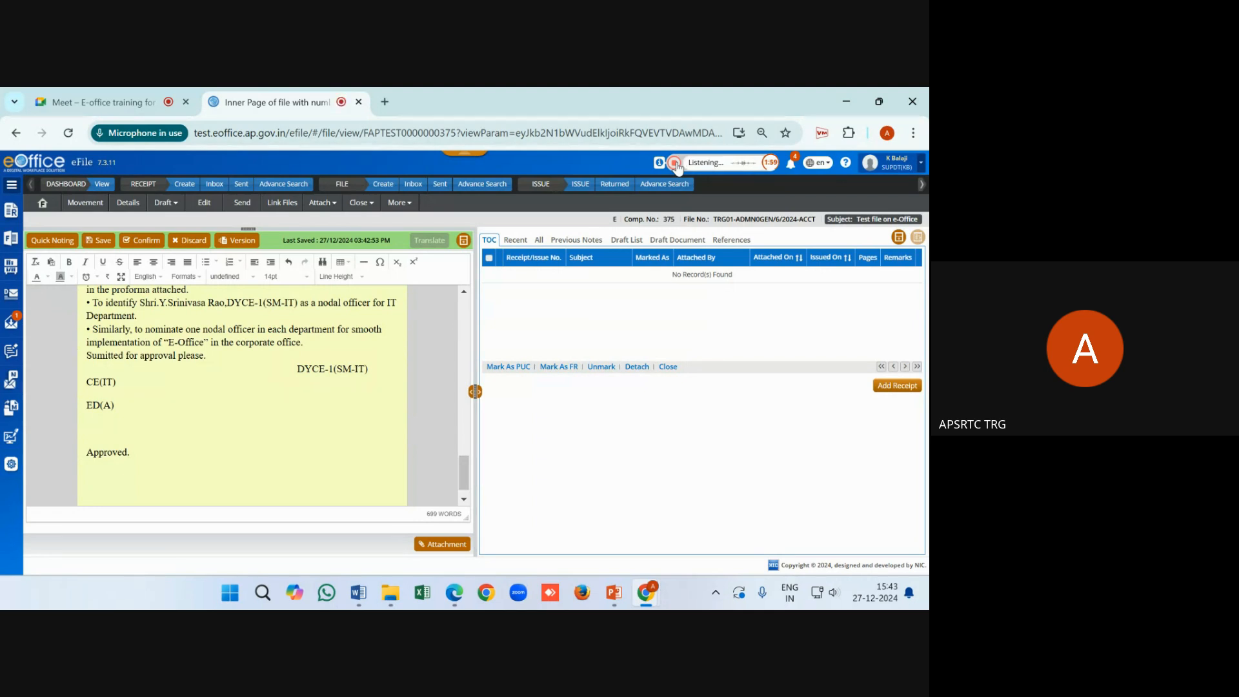
{"action": "left_click", "coordinate": [675, 163]}
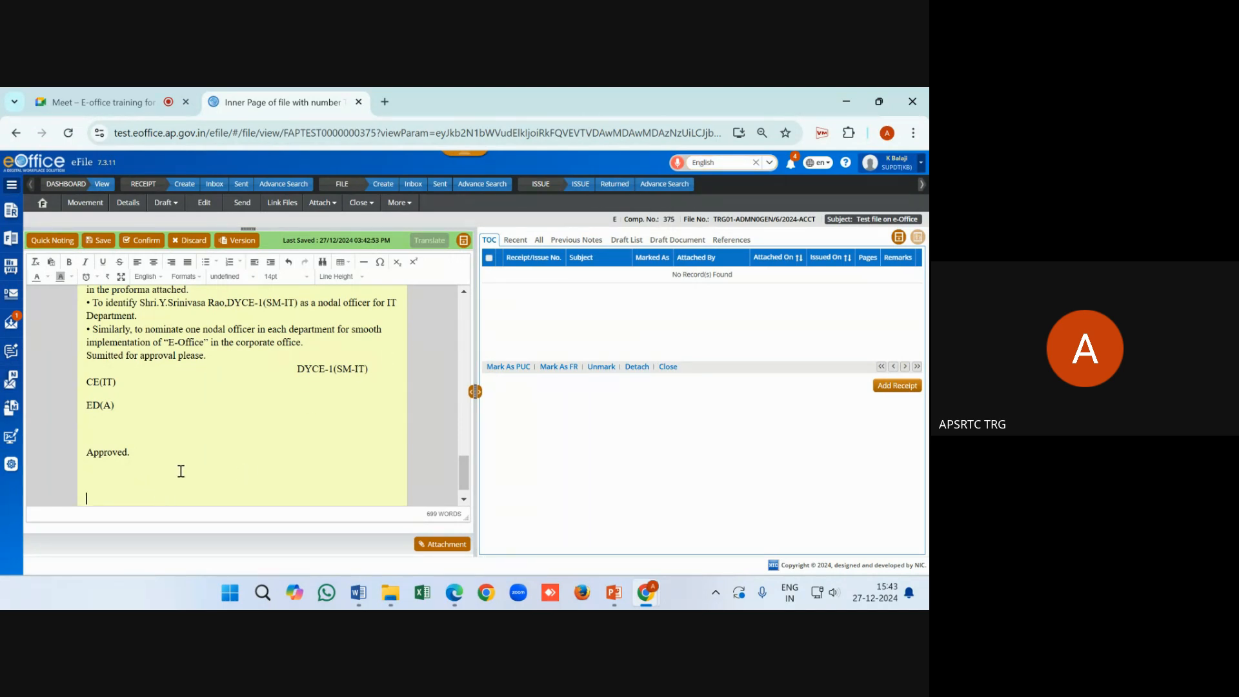
{"action": "scroll", "coordinate": [179, 471], "scroll_direction": "down", "scroll_amount": 1}
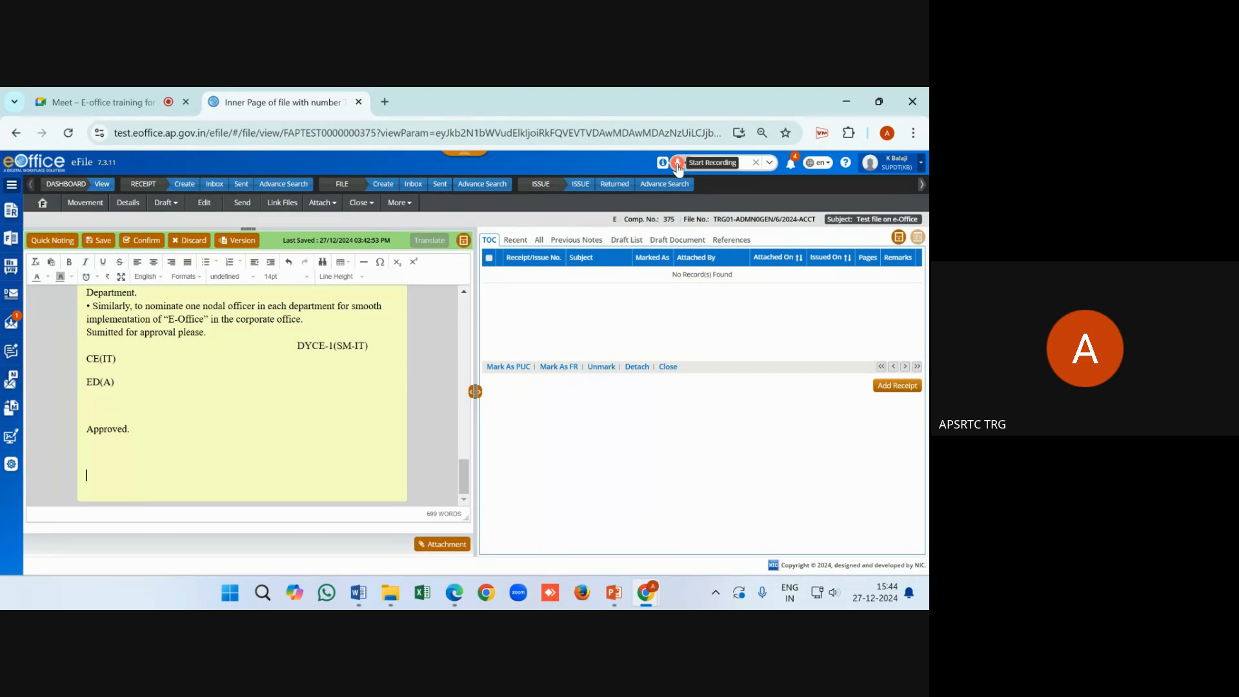
{"action": "left_click", "coordinate": [676, 164]}
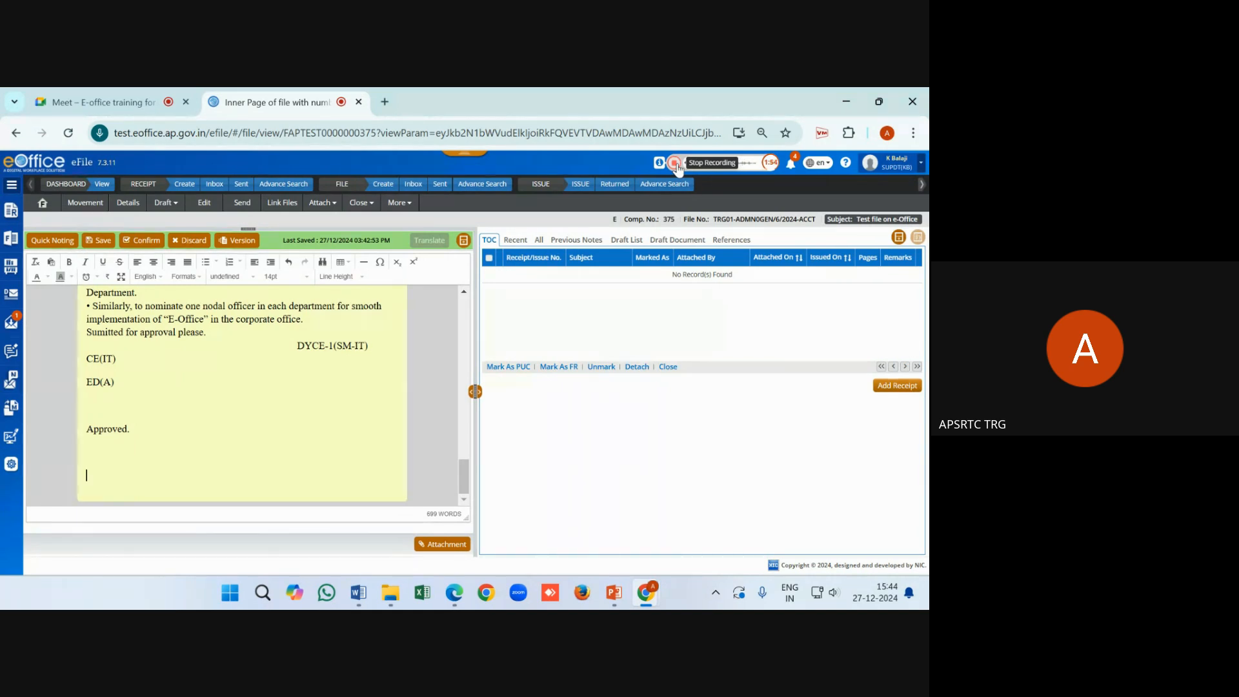
{"action": "left_click", "coordinate": [675, 164]}
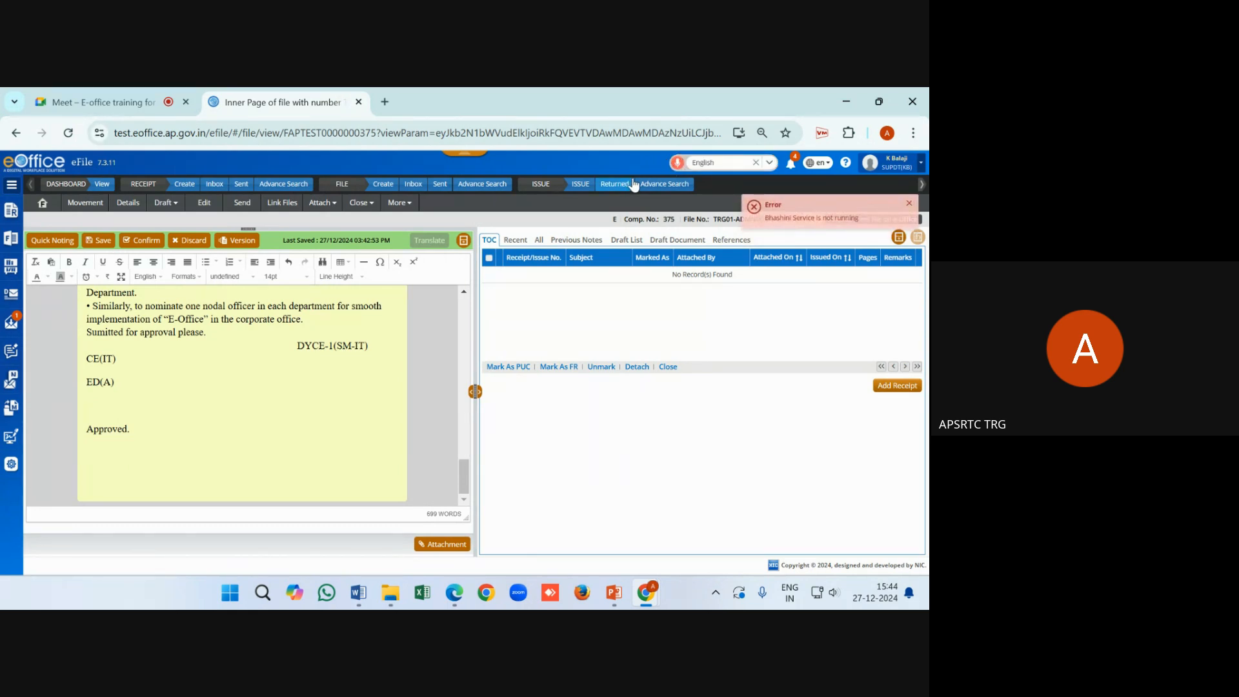
{"action": "left_click", "coordinate": [676, 164]}
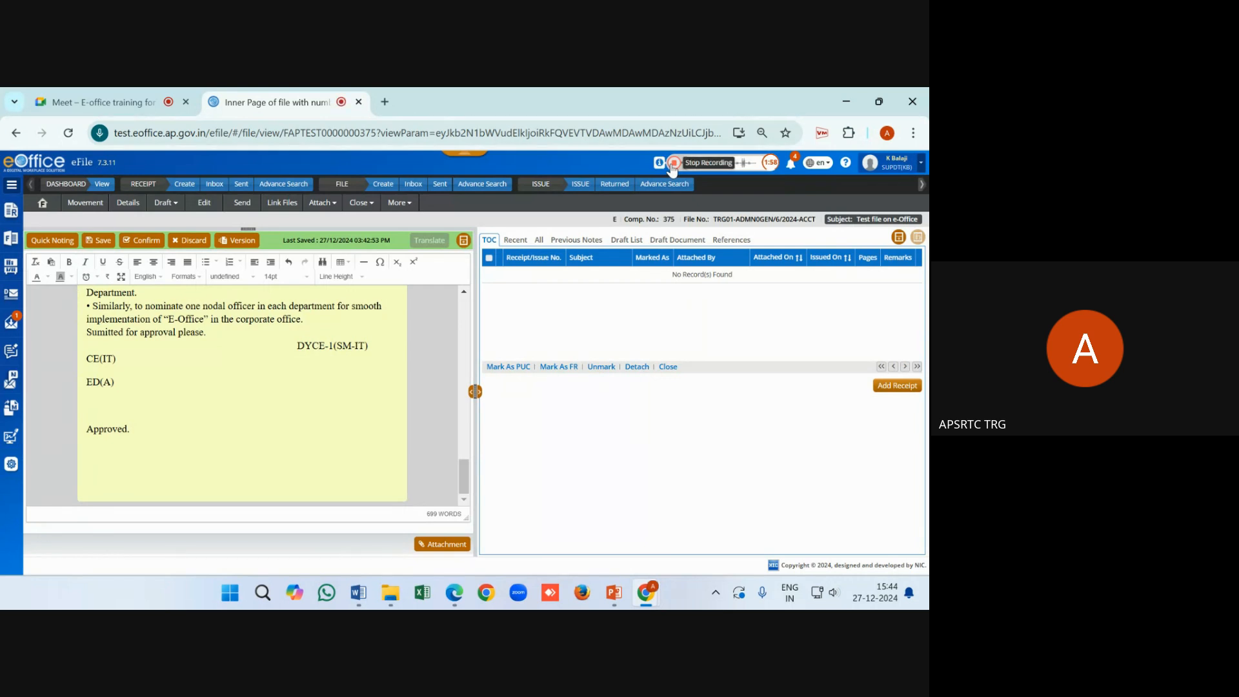
{"action": "left_click", "coordinate": [671, 166]}
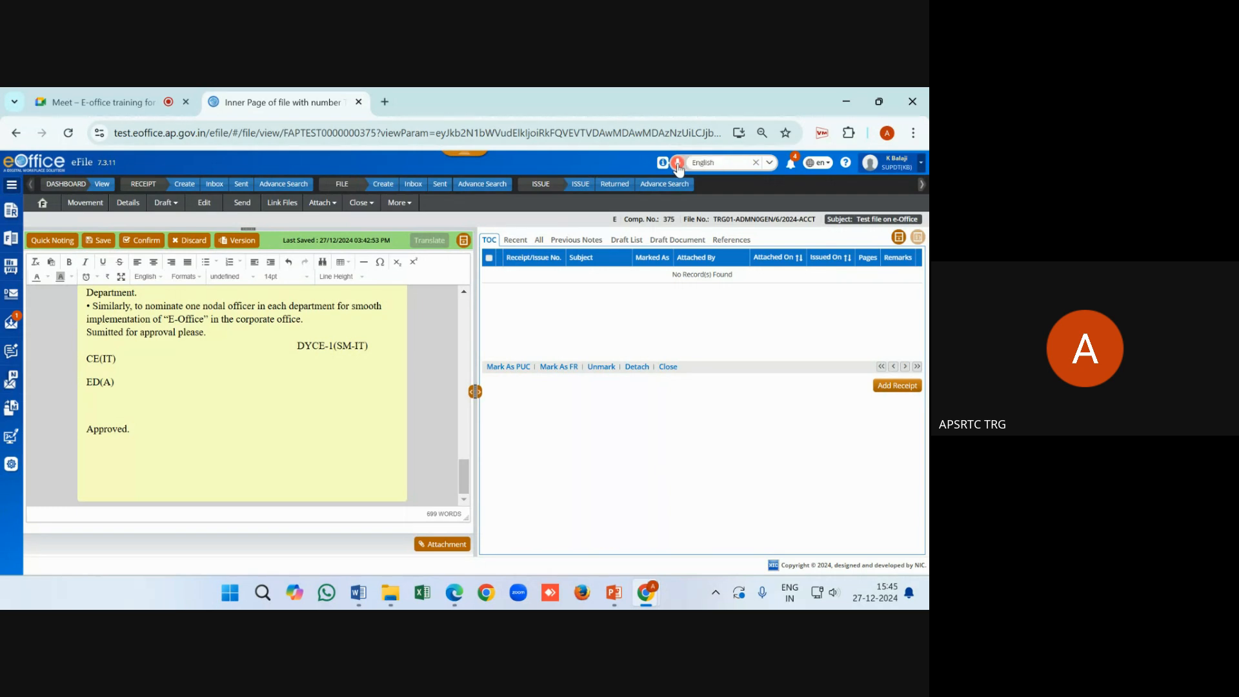
{"action": "left_click", "coordinate": [677, 165]}
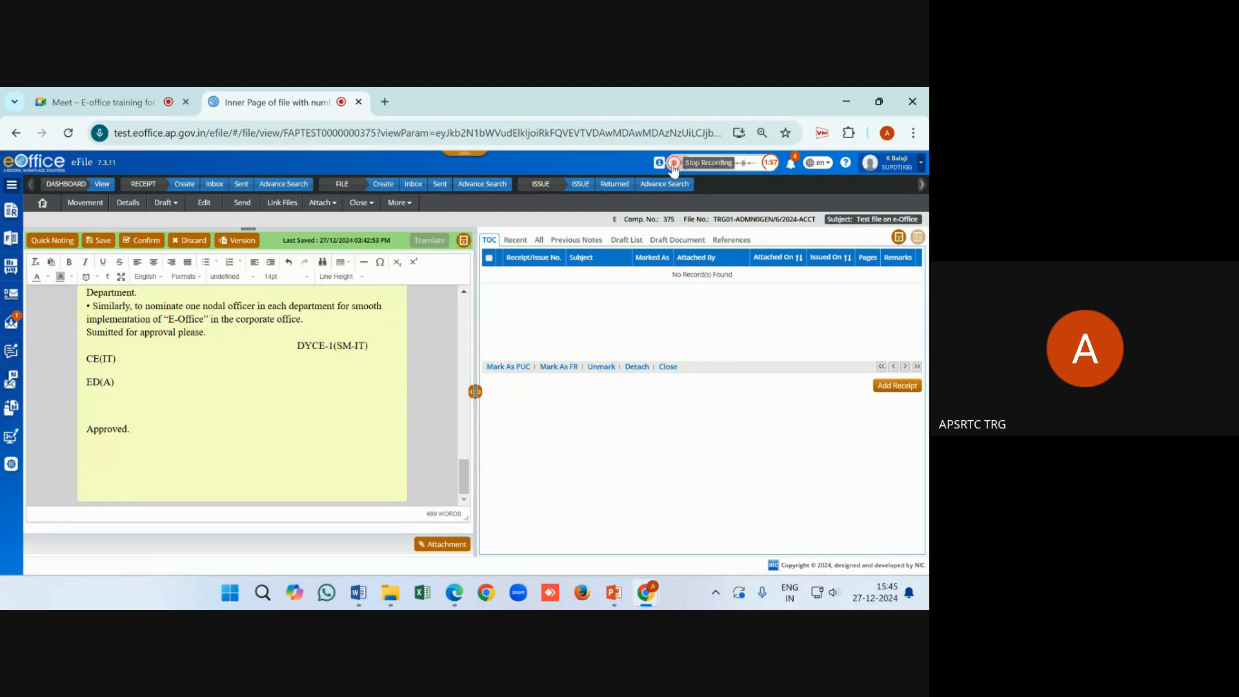
{"action": "left_click", "coordinate": [673, 165]}
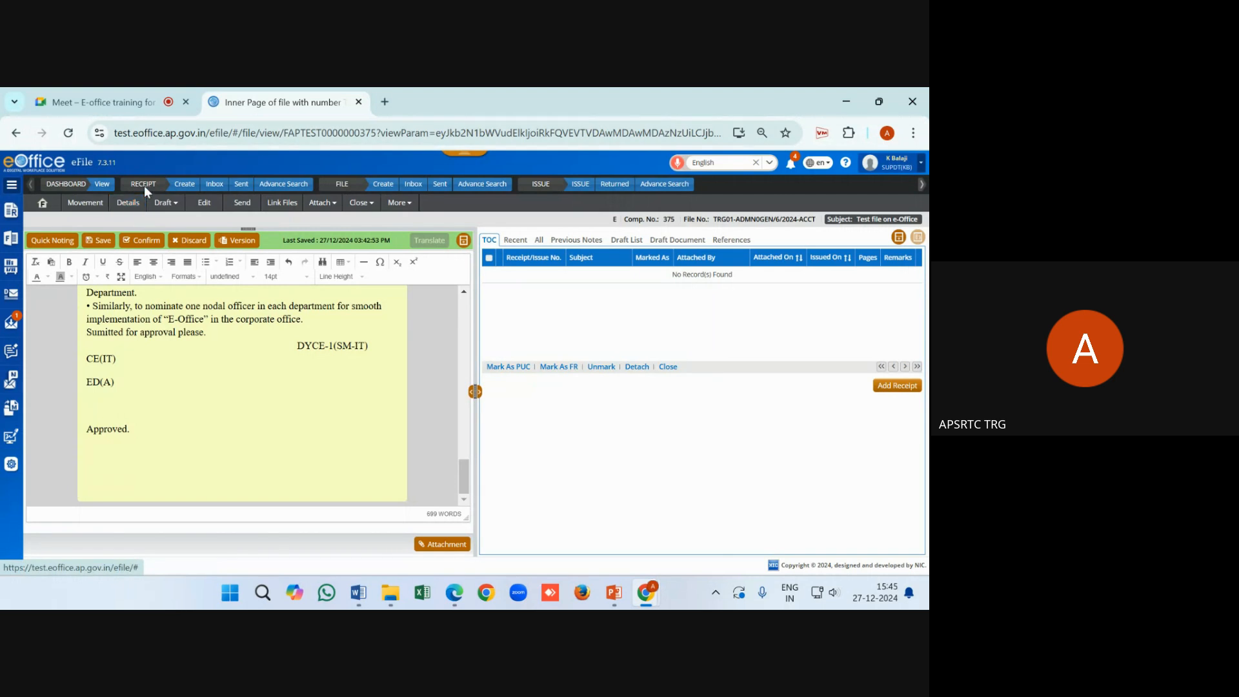
{"action": "left_click", "coordinate": [69, 134]}
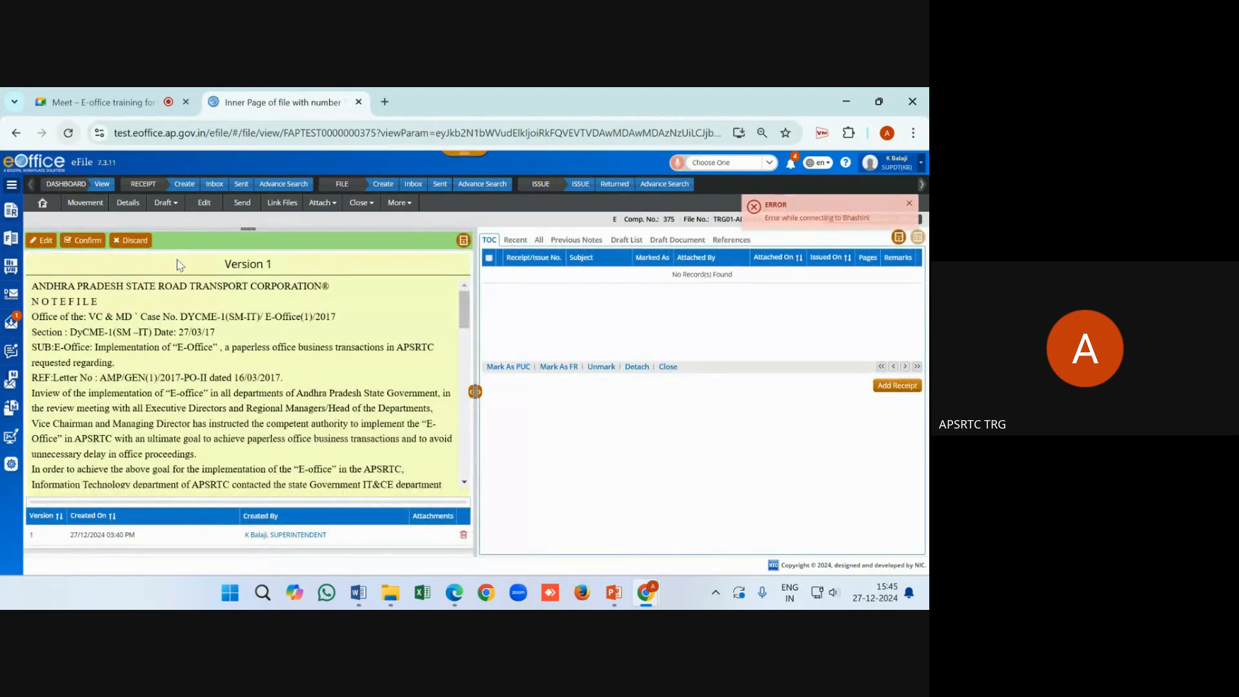
Switch the Version 1 note back into editing mode
{"action": "scroll", "coordinate": [274, 316], "scroll_direction": "down", "scroll_amount": 10}
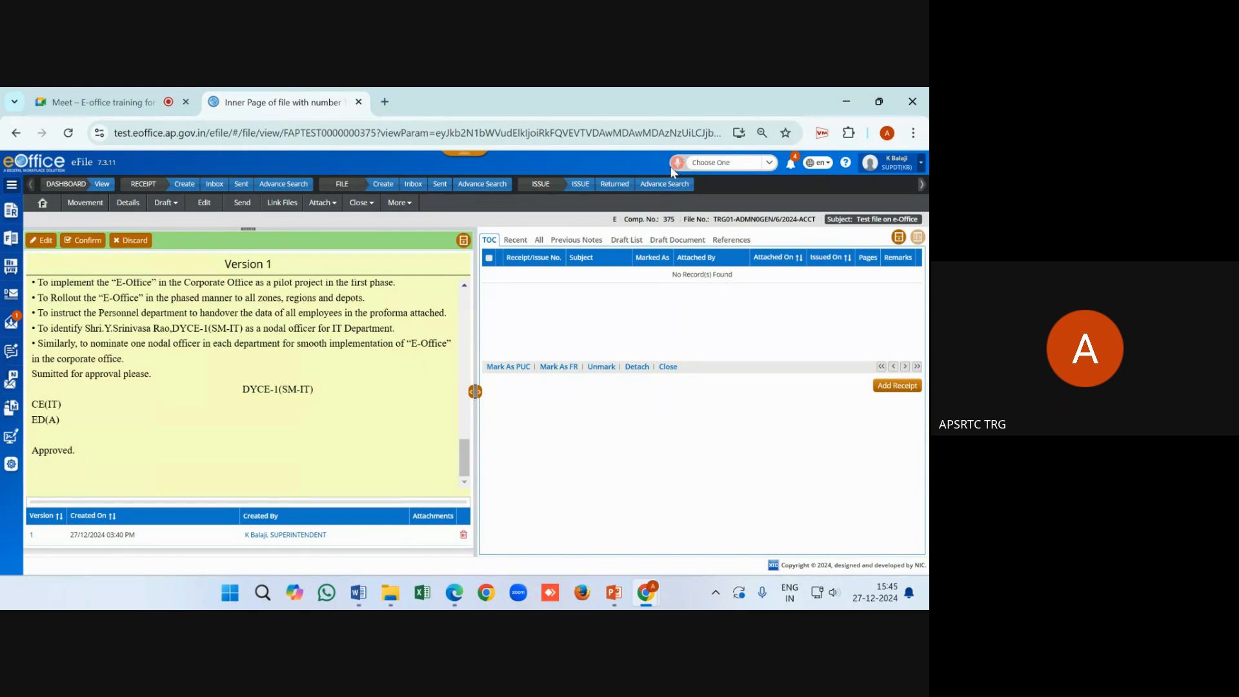
{"action": "left_click", "coordinate": [689, 165]}
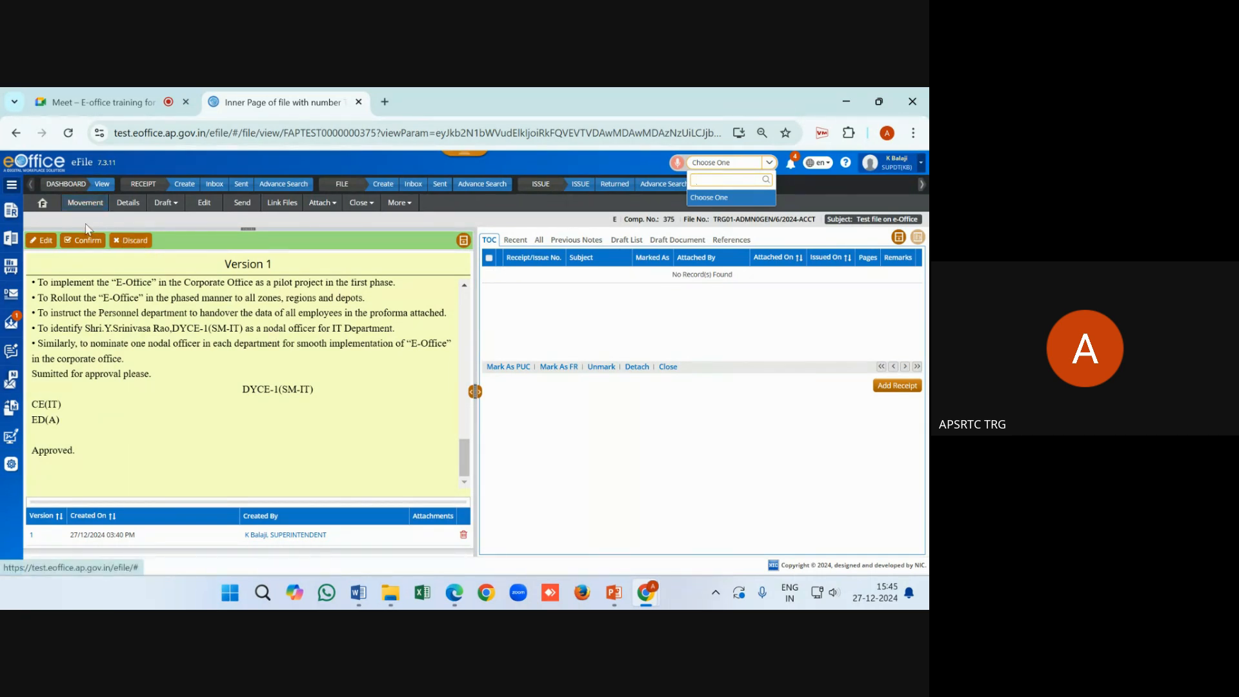
{"action": "left_click", "coordinate": [43, 240]}
{"action": "scroll", "coordinate": [239, 307], "scroll_direction": "down", "scroll_amount": 15}
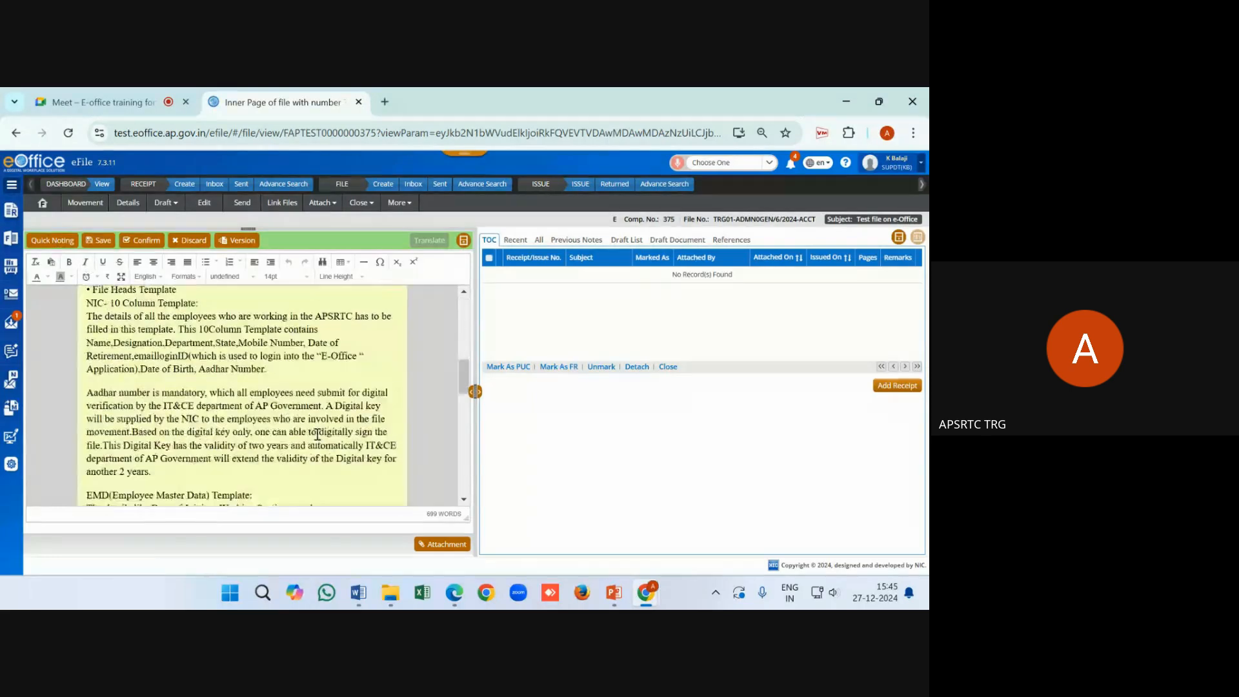
{"action": "left_click", "coordinate": [274, 444]}
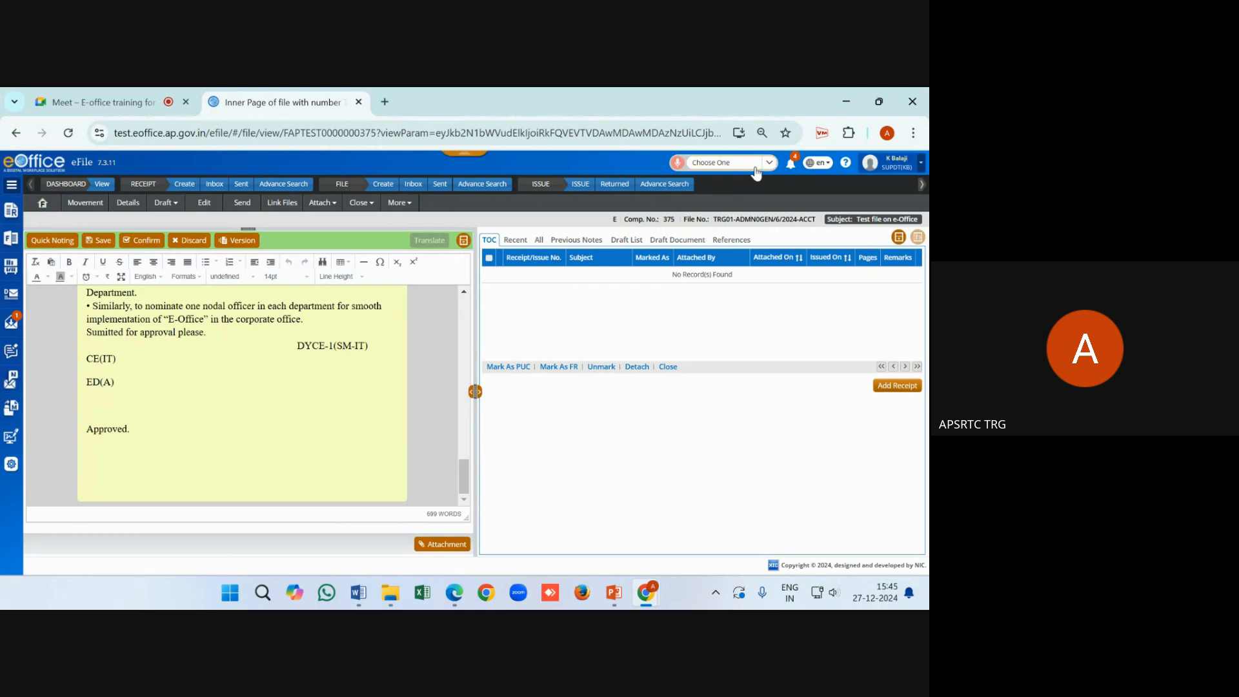
Add a blank line after 'Approved.' at the end of the note
{"action": "left_click", "coordinate": [722, 163]}
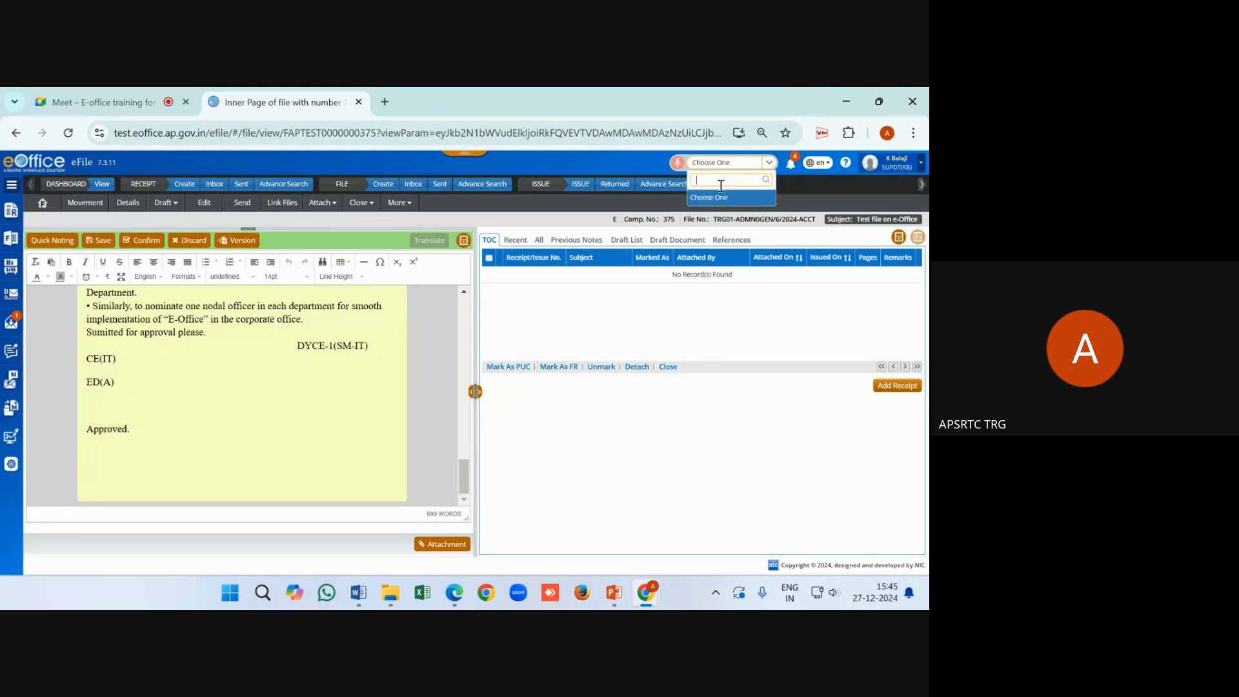
{"action": "left_click", "coordinate": [663, 166]}
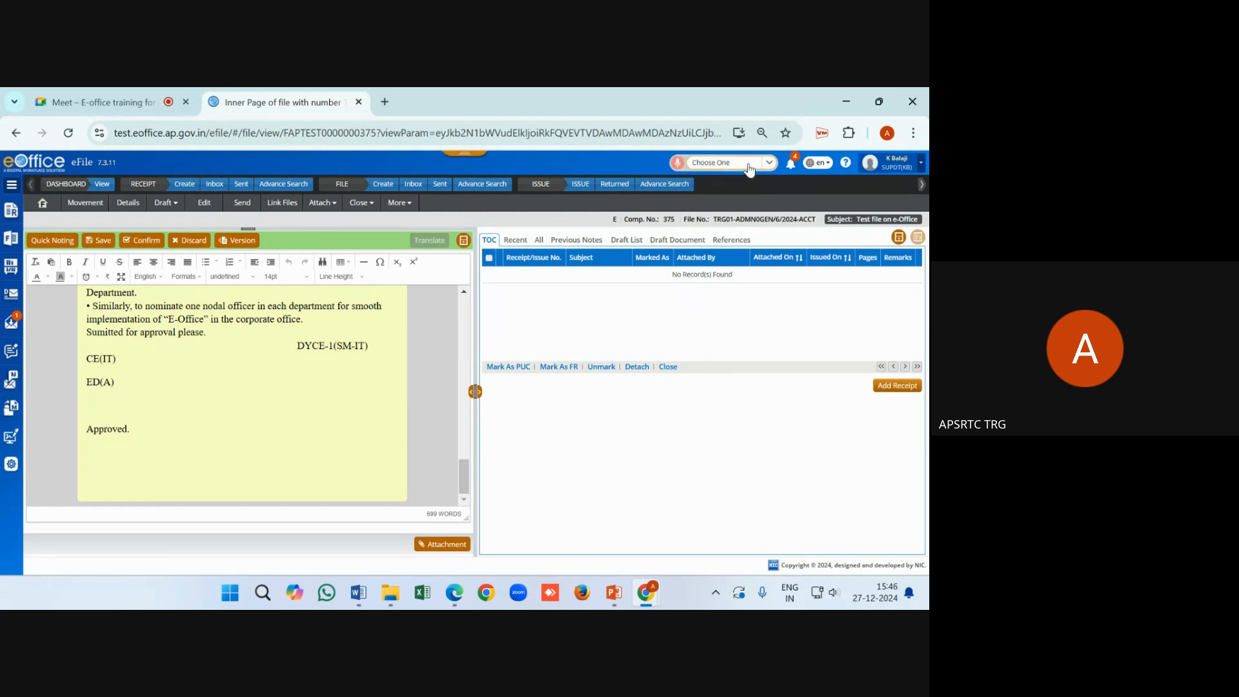
{"action": "left_click", "coordinate": [768, 165]}
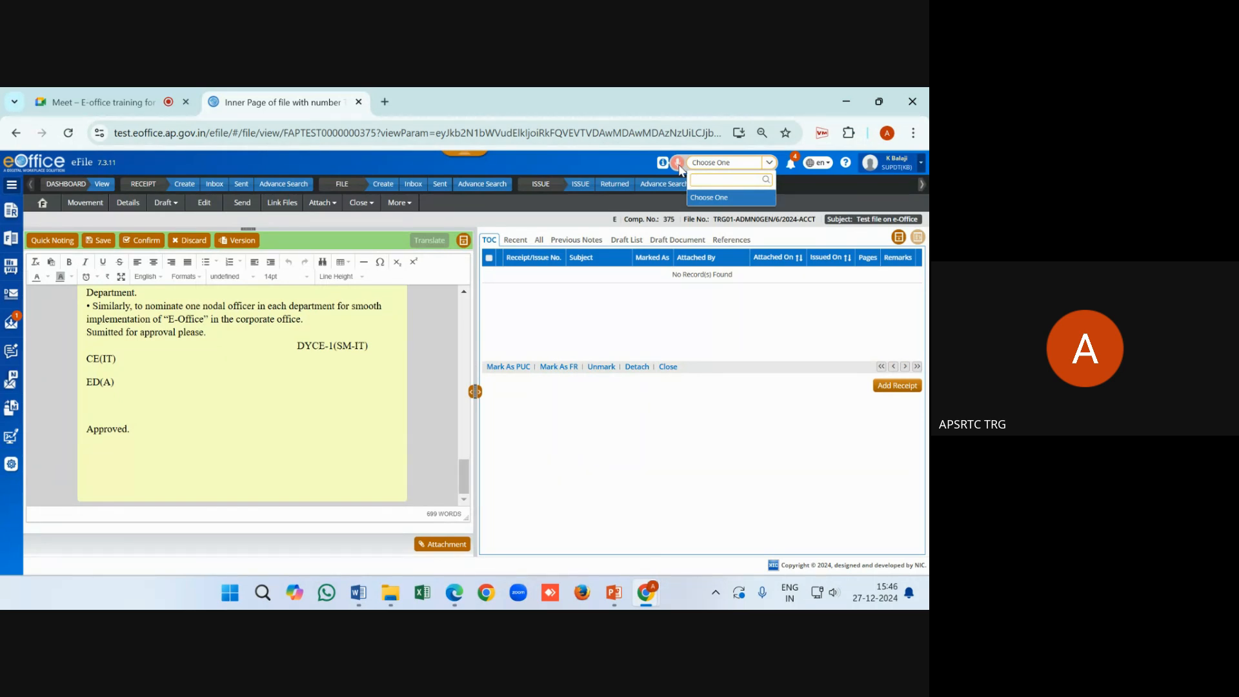
{"action": "left_click", "coordinate": [139, 425]}
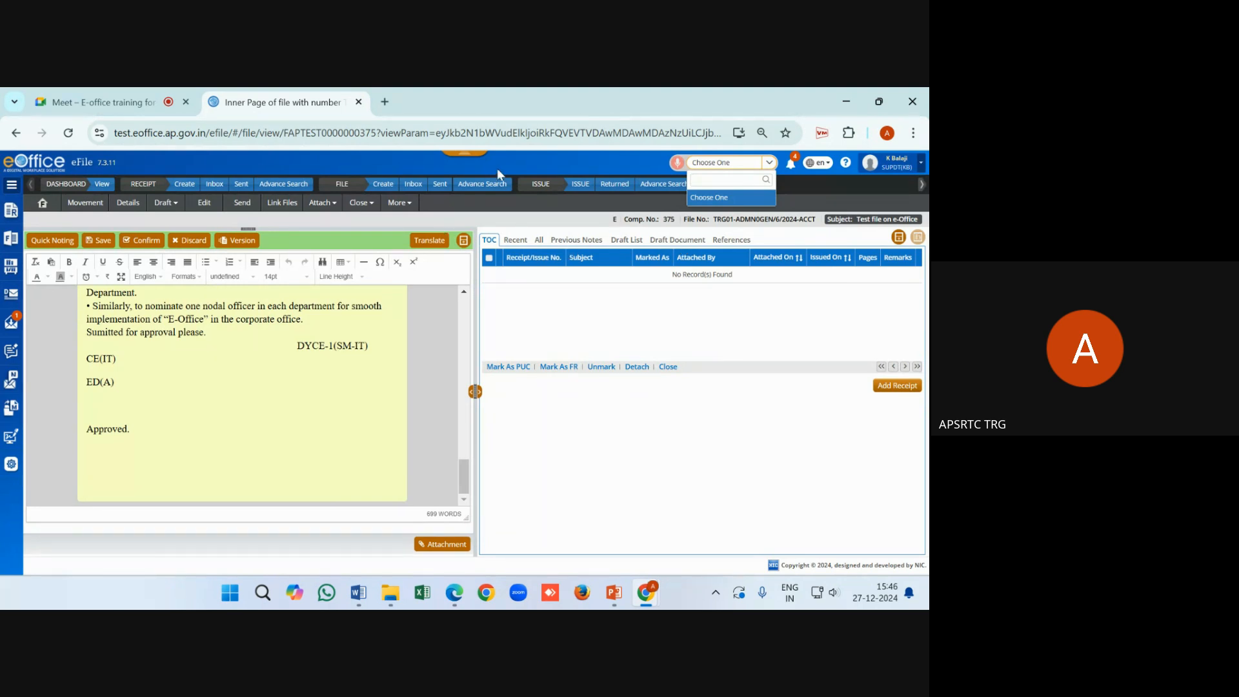
{"action": "left_click", "coordinate": [520, 171]}
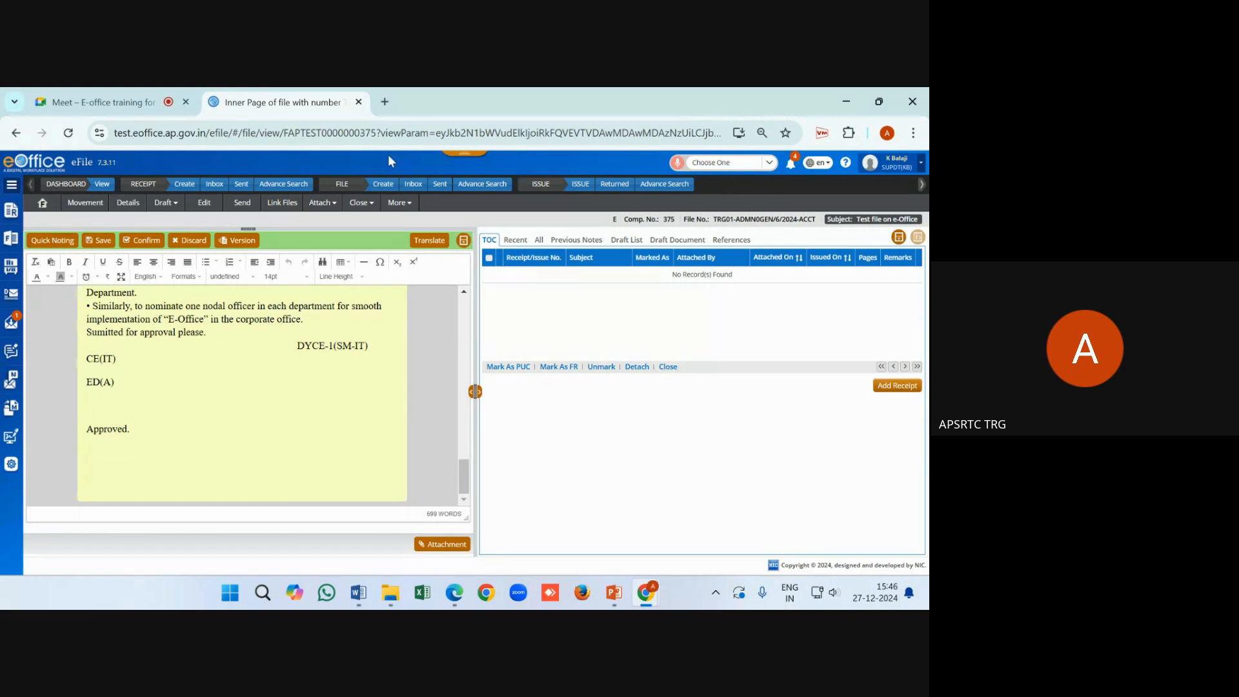
{"action": "left_click", "coordinate": [744, 167]}
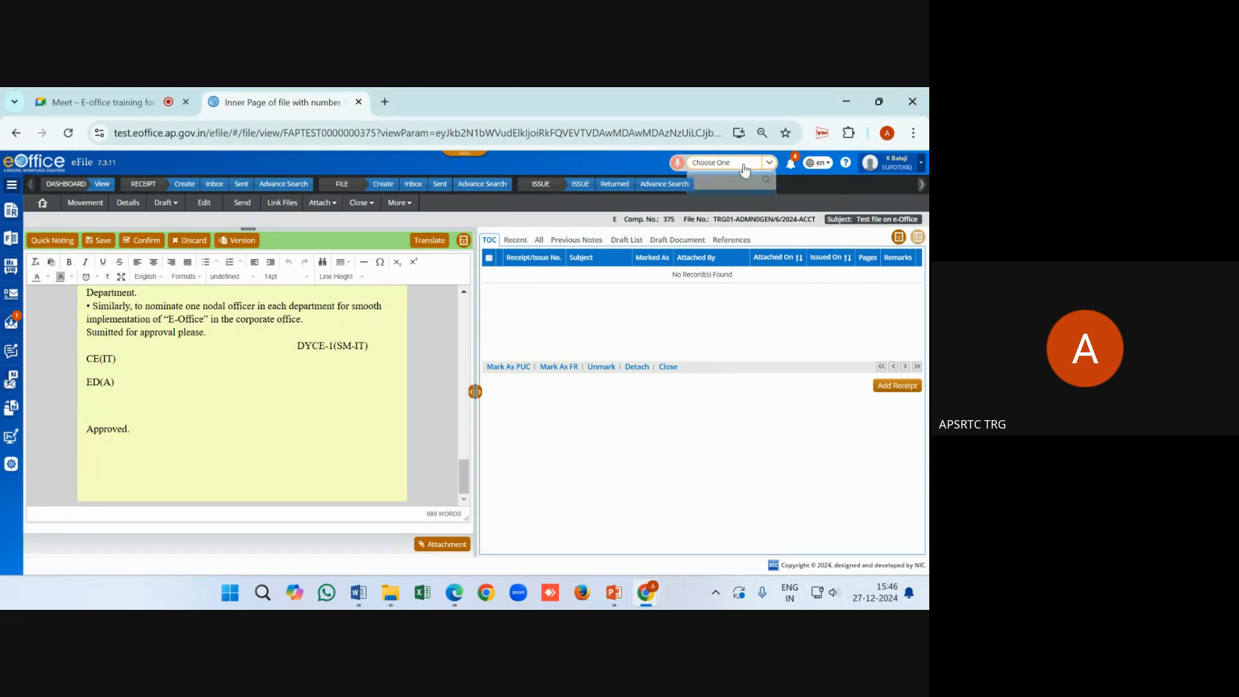
{"action": "left_click", "coordinate": [744, 167]}
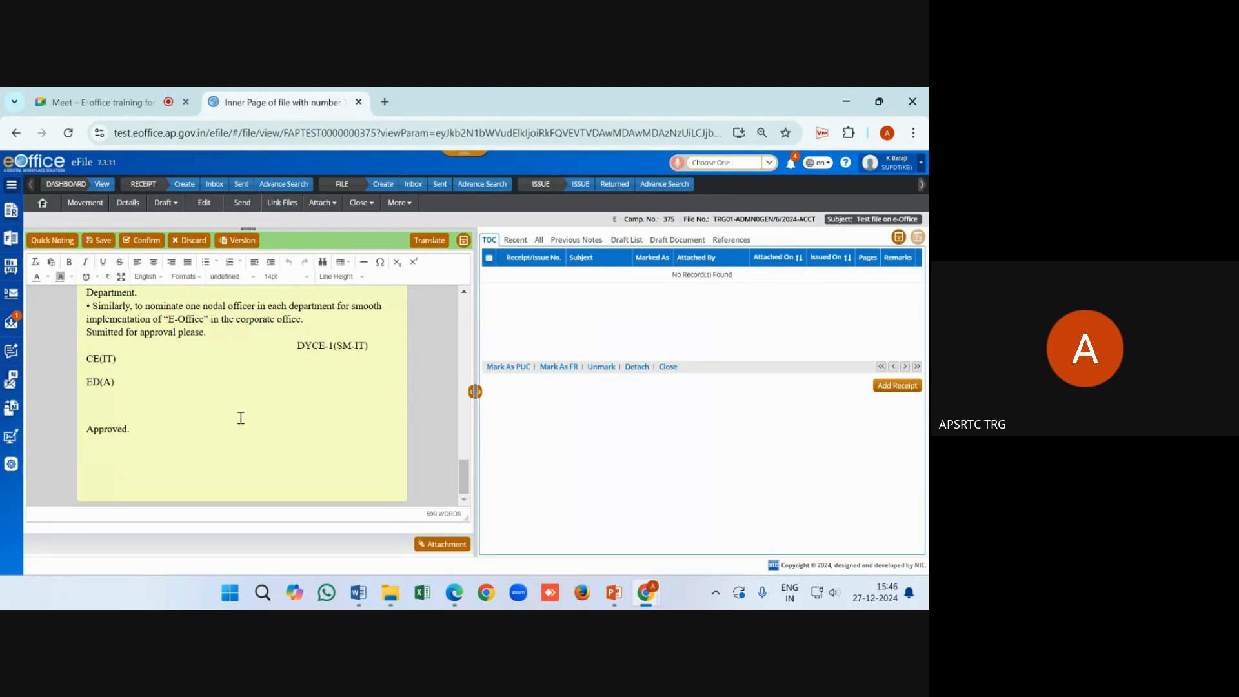
{"action": "left_click", "coordinate": [210, 439]}
{"action": "key", "text": "Return"}
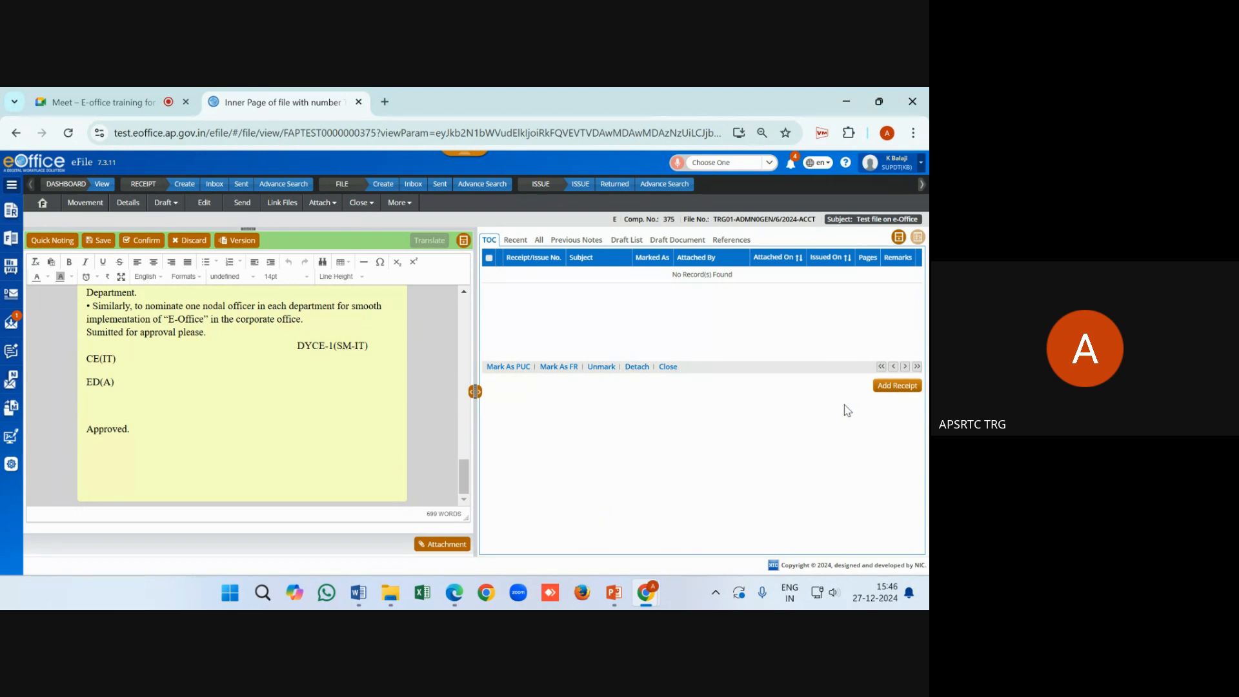
{"action": "left_click", "coordinate": [148, 243]}
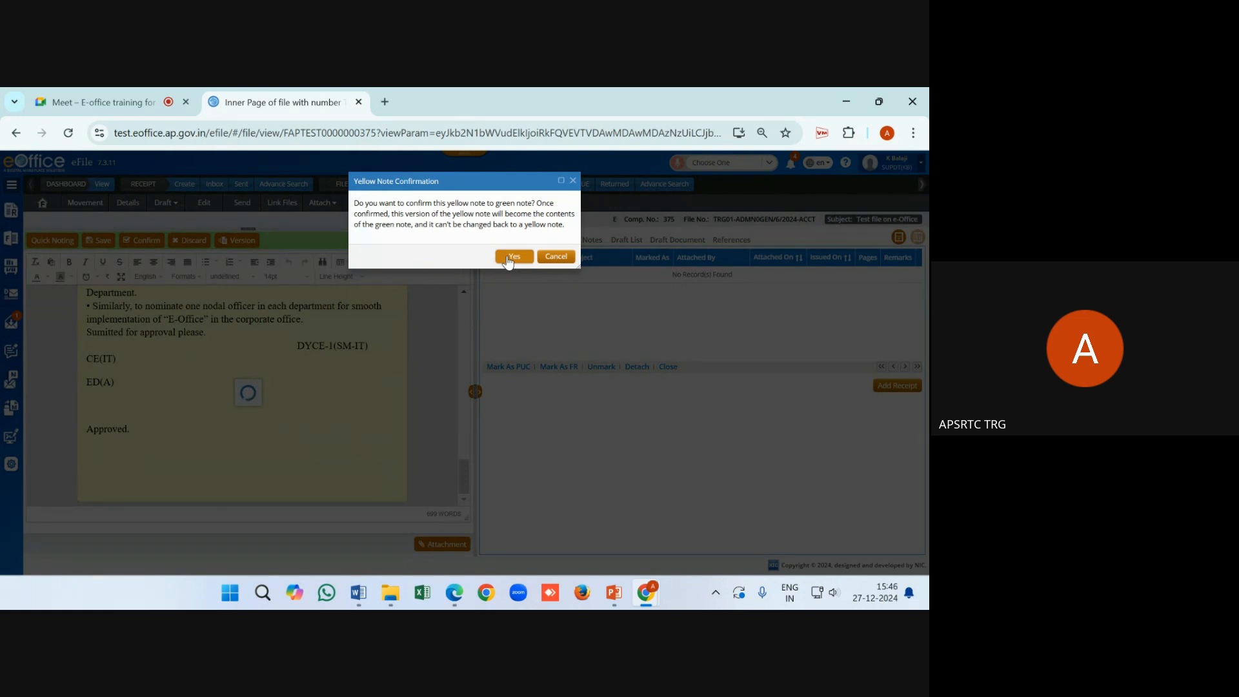
{"action": "left_click", "coordinate": [508, 258]}
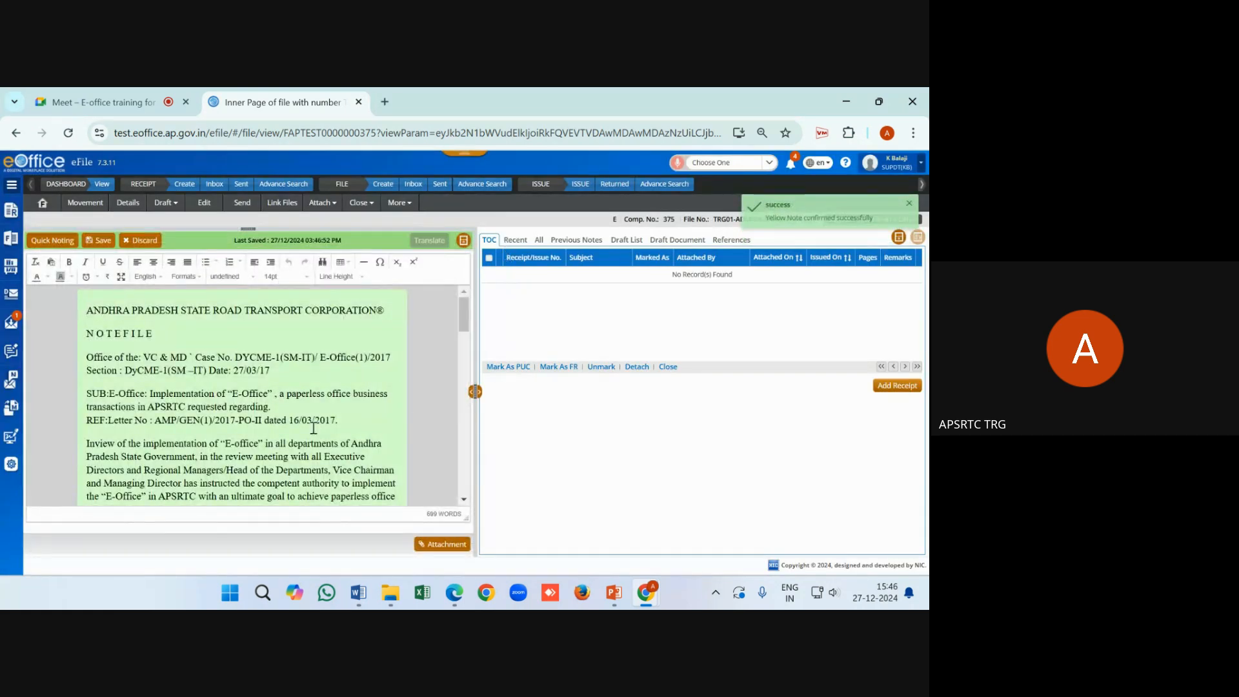
{"action": "left_click_drag", "start_coordinate": [887, 219], "coordinate": [763, 220]}
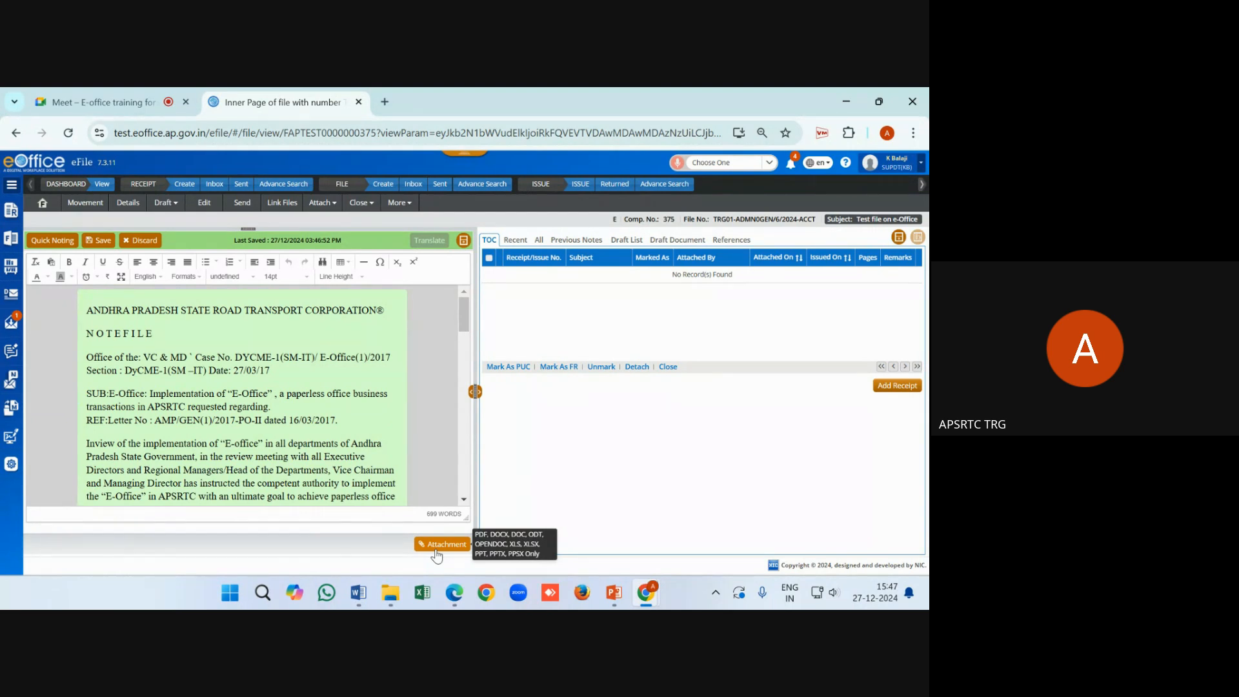
Attach the Eoffice Training PPT file to the note
{"action": "left_click", "coordinate": [436, 549]}
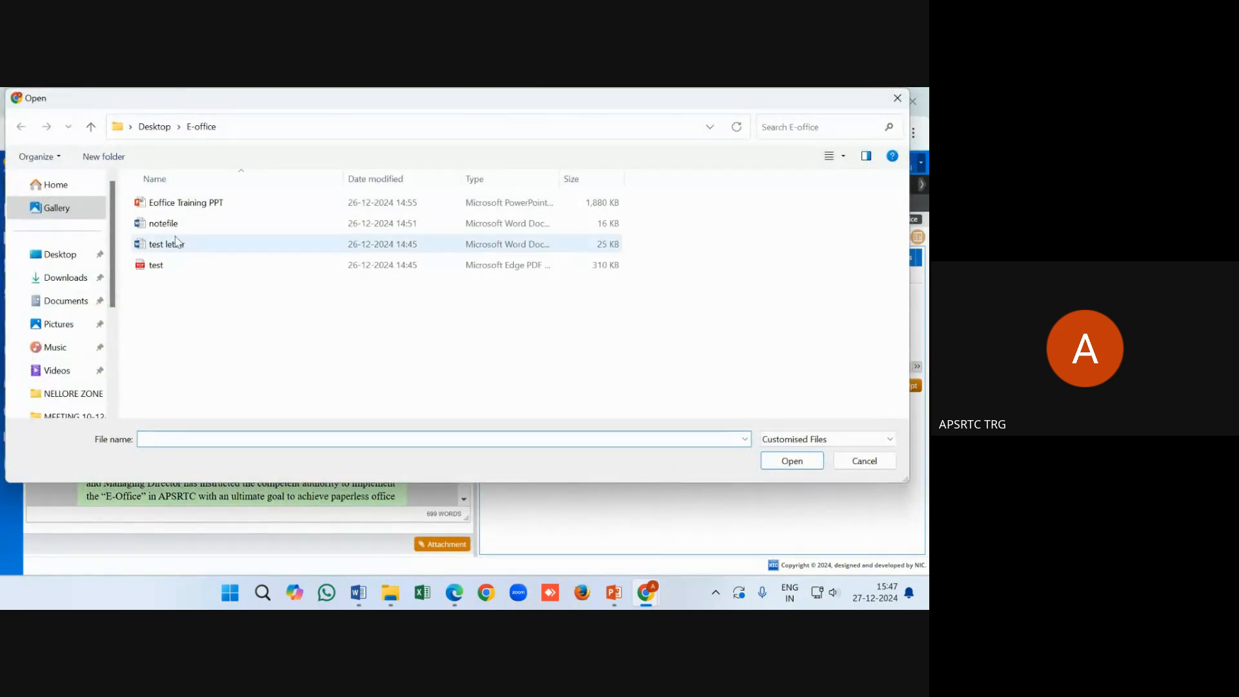
{"action": "left_click", "coordinate": [180, 204]}
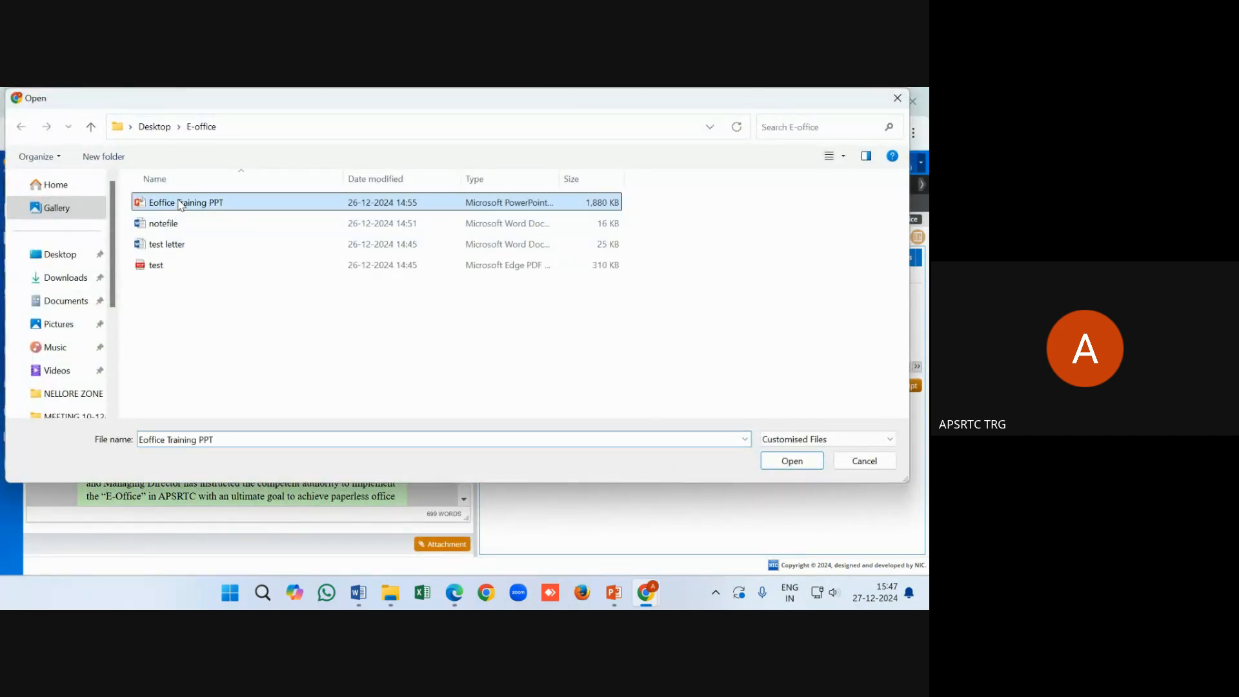
{"action": "left_click", "coordinate": [791, 461]}
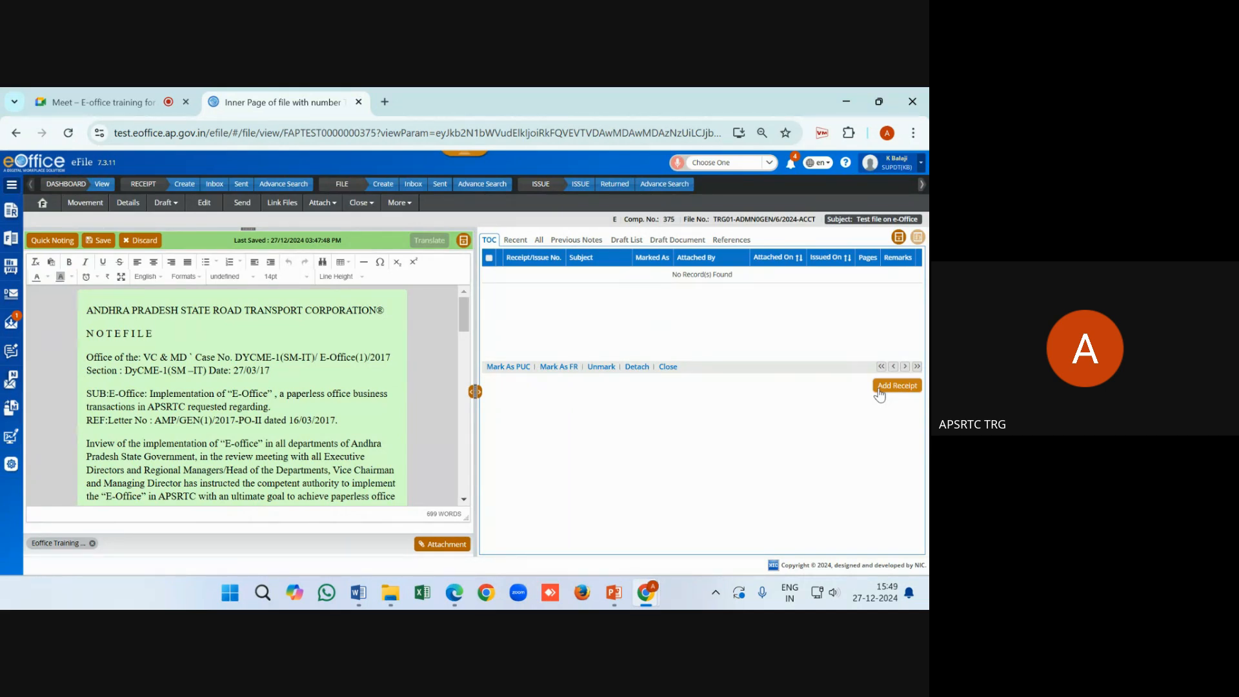
Enclose receipts 460, 459 and 458 with the remark 'receipt remarks'
{"action": "left_click", "coordinate": [879, 391]}
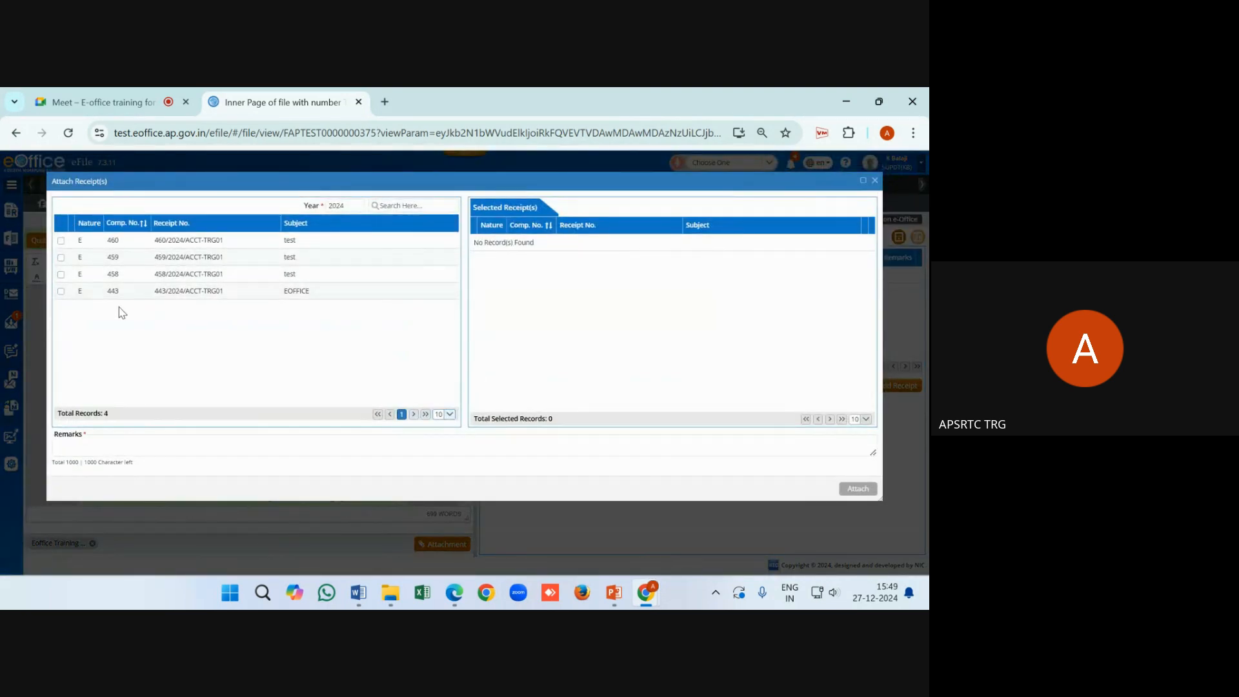
{"action": "left_click", "coordinate": [61, 241]}
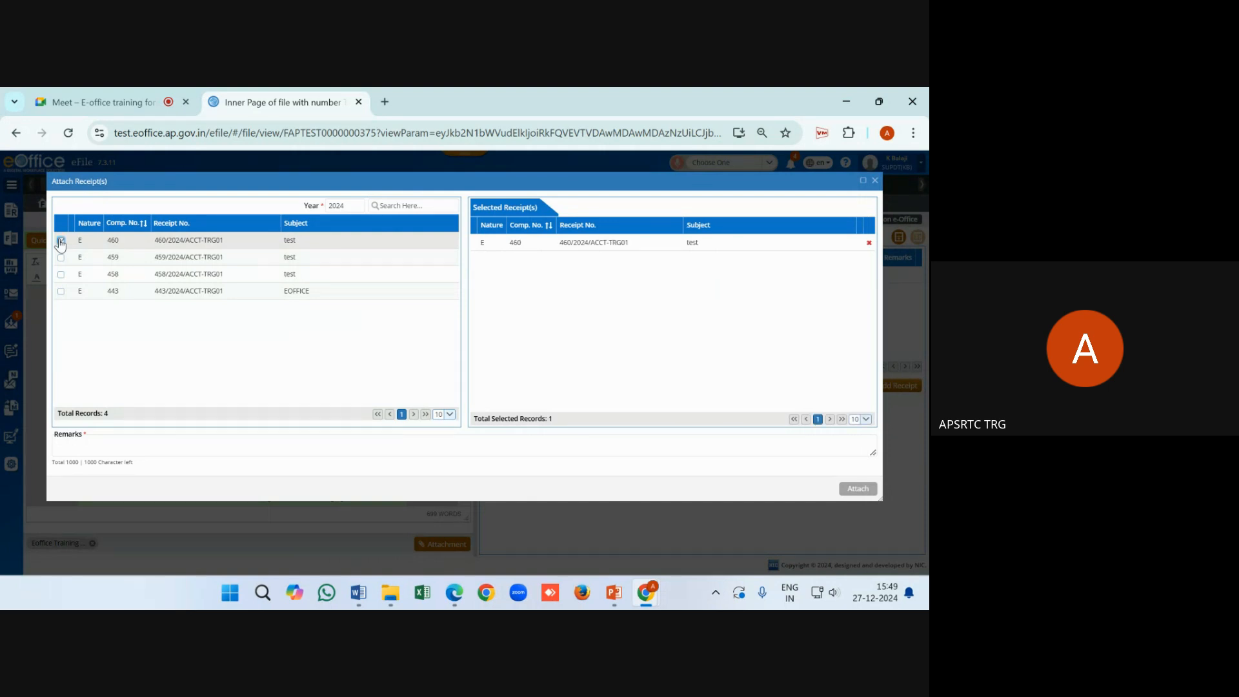
{"action": "left_click", "coordinate": [60, 257]}
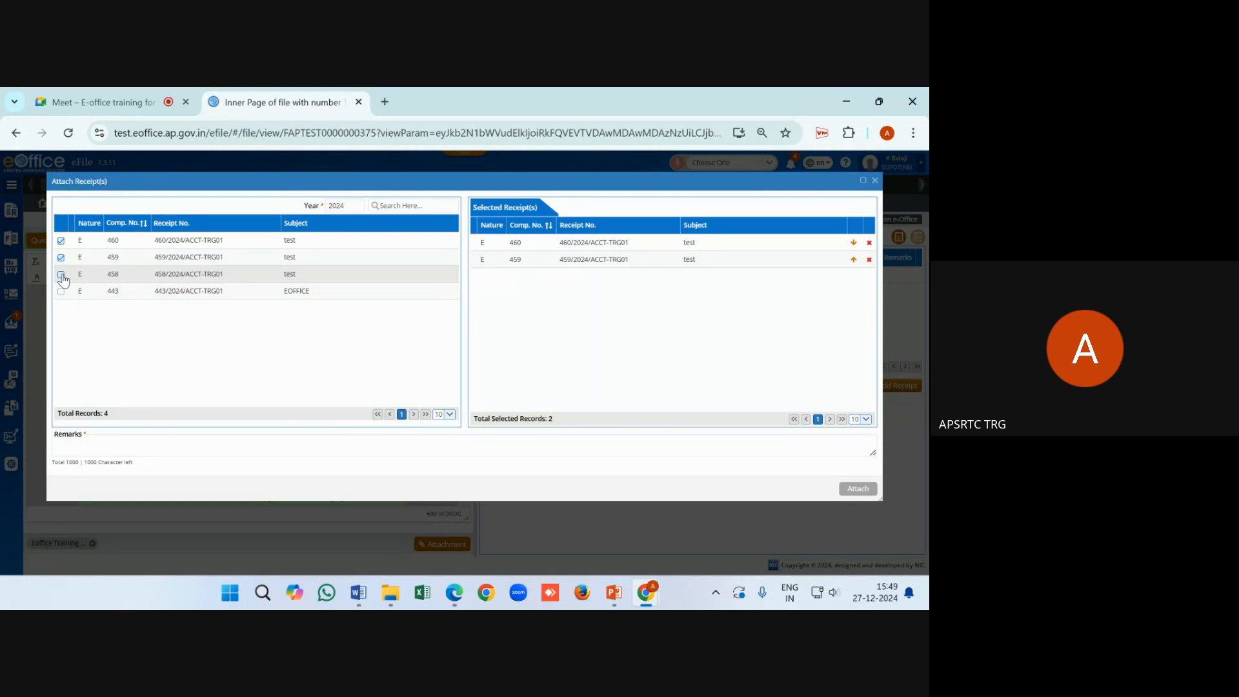
{"action": "left_click", "coordinate": [61, 276]}
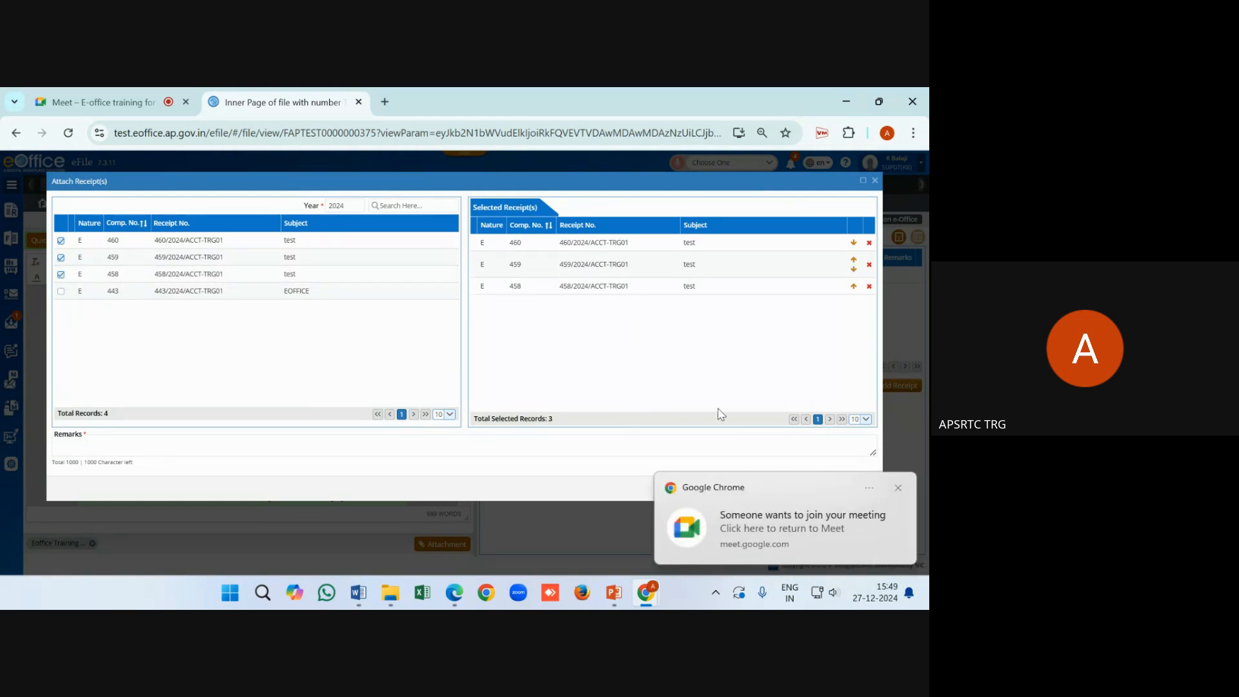
{"action": "left_click", "coordinate": [898, 488]}
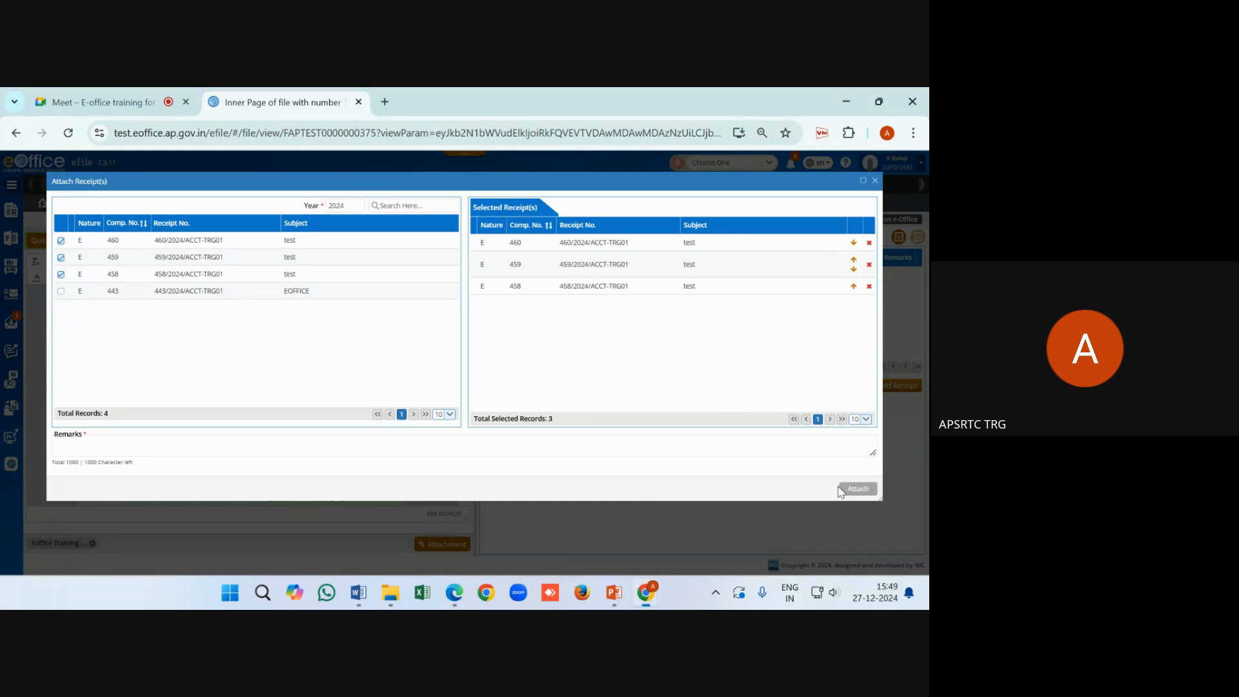
{"action": "left_click", "coordinate": [217, 445]}
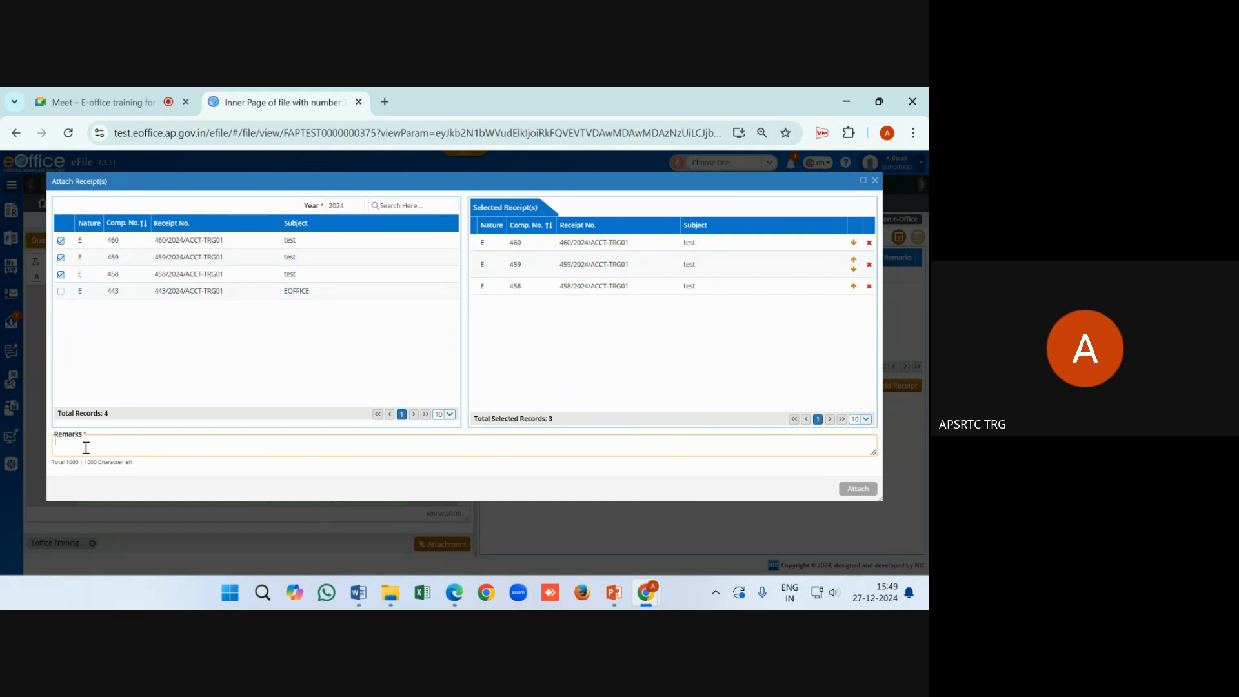
{"action": "type", "text": "receipt remarks"}
{"action": "left_click", "coordinate": [859, 490]}
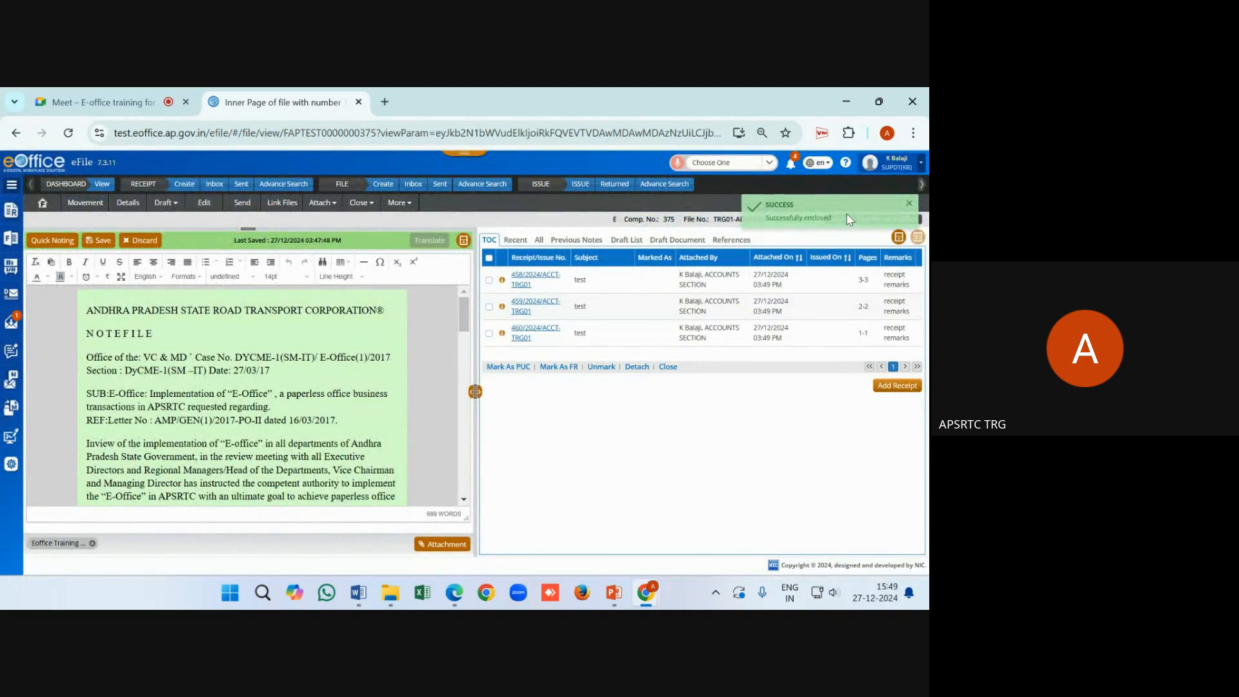
Mark all three receipts (460, 458, 459) in the file's receipt list
{"action": "left_click_drag", "start_coordinate": [849, 220], "coordinate": [747, 226]}
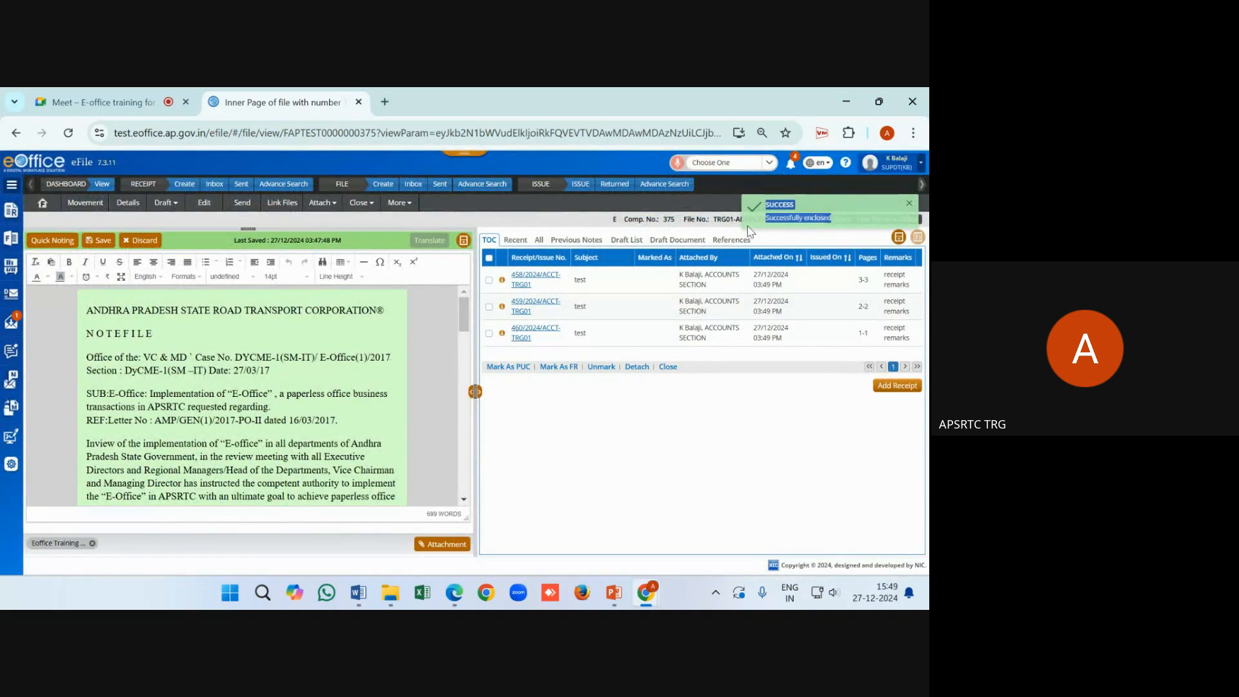
{"action": "left_click", "coordinate": [489, 333]}
{"action": "left_click", "coordinate": [489, 280]}
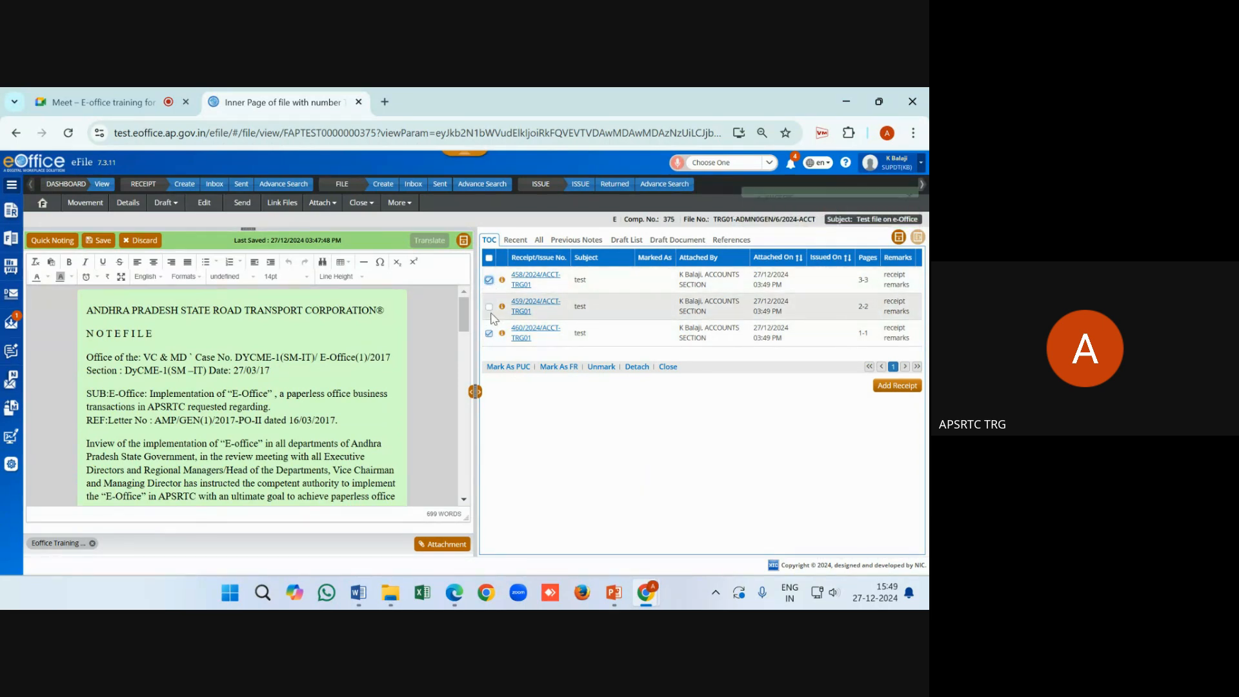
{"action": "left_click", "coordinate": [489, 307]}
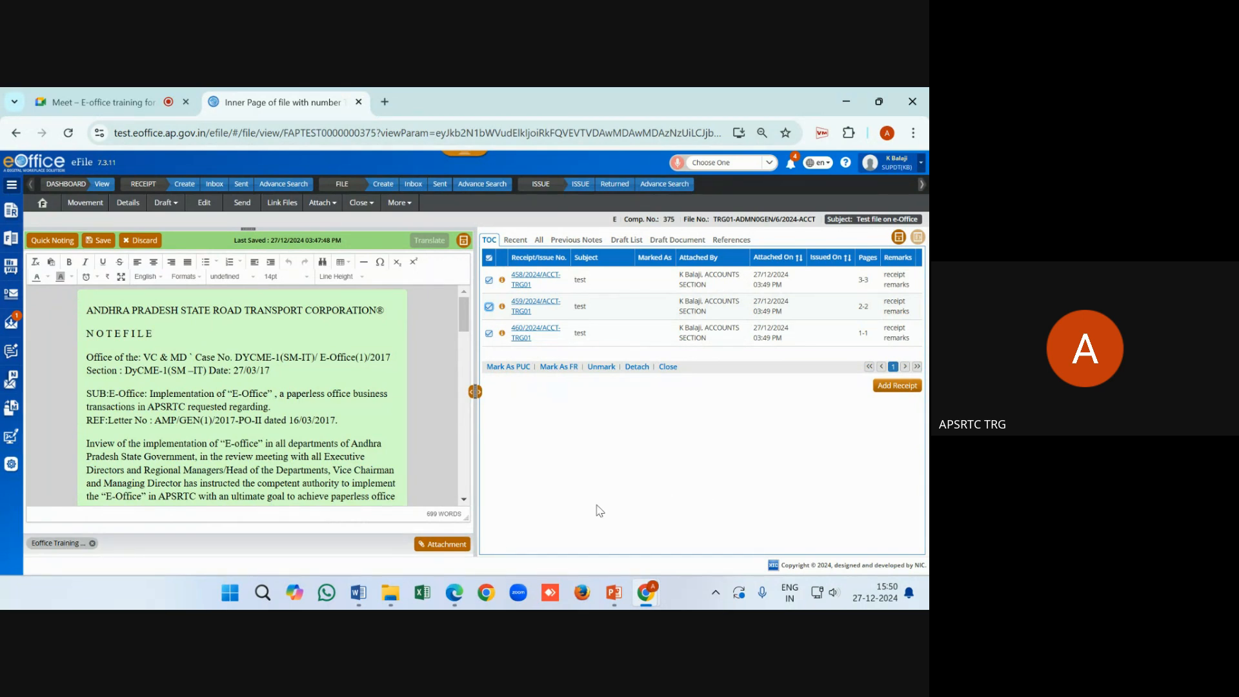
{"action": "scroll", "coordinate": [268, 474], "scroll_direction": "down", "scroll_amount": 3}
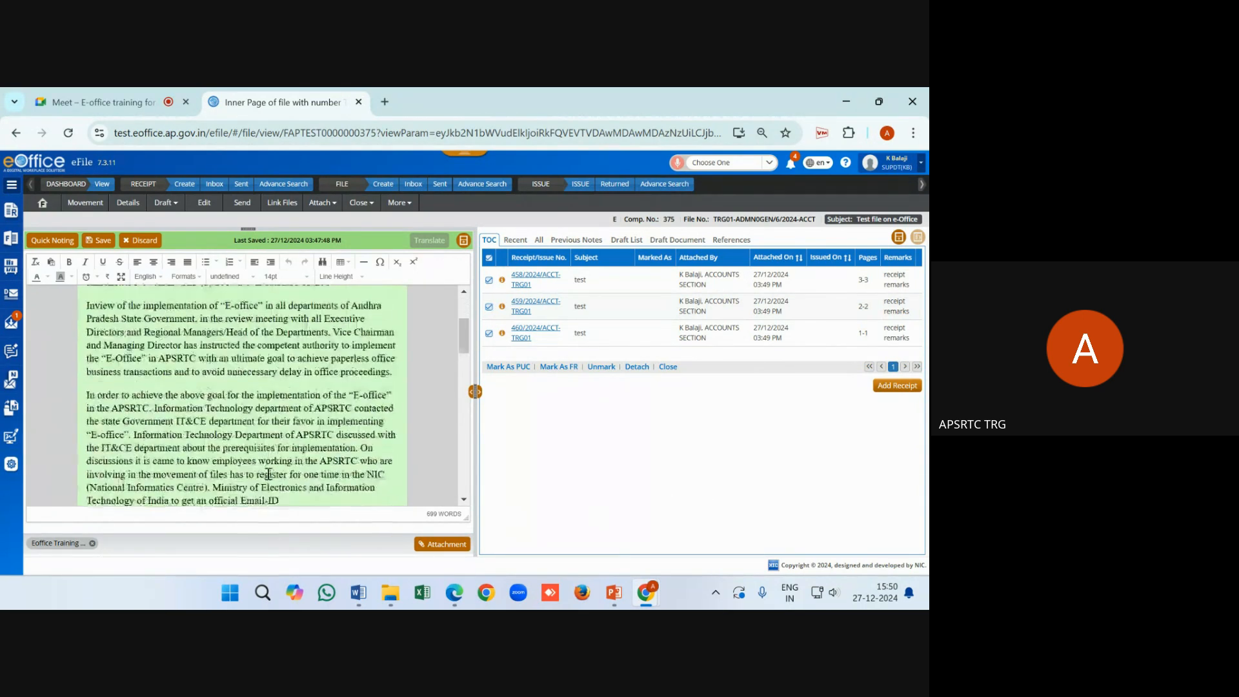
{"action": "scroll", "coordinate": [268, 474], "scroll_direction": "up", "scroll_amount": 3}
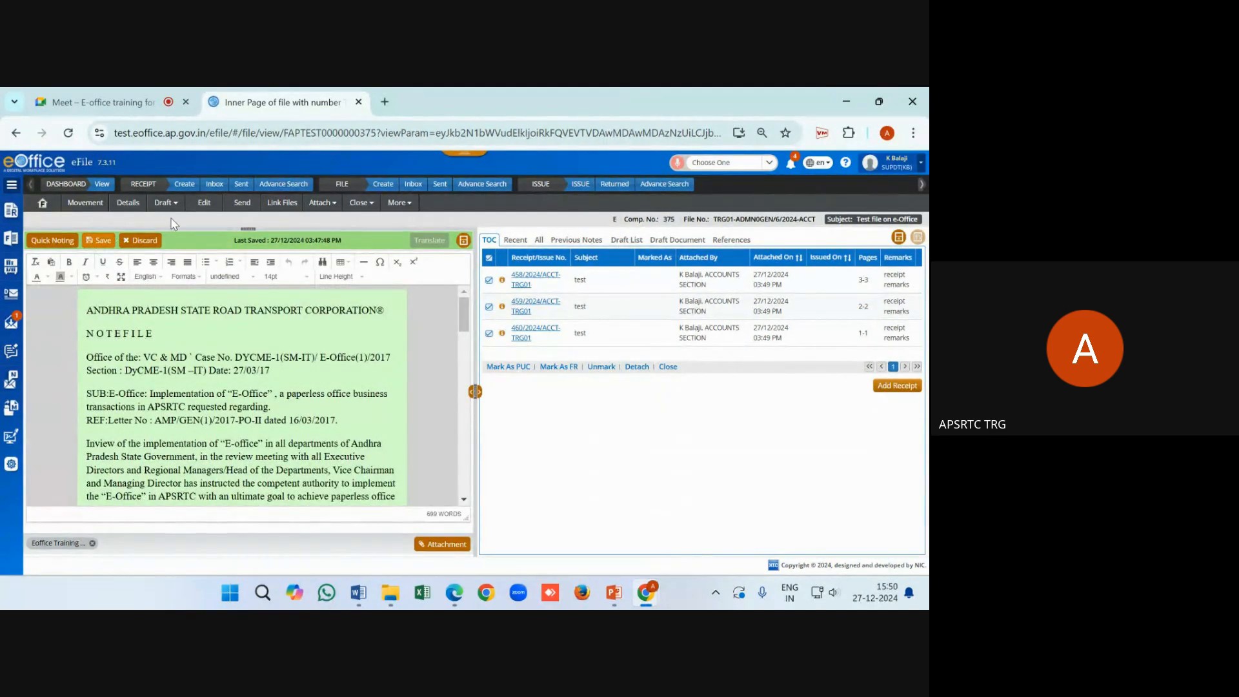
Save the note and bring up the Send page, reviewing the recipient form and note preview
{"action": "left_click", "coordinate": [242, 204]}
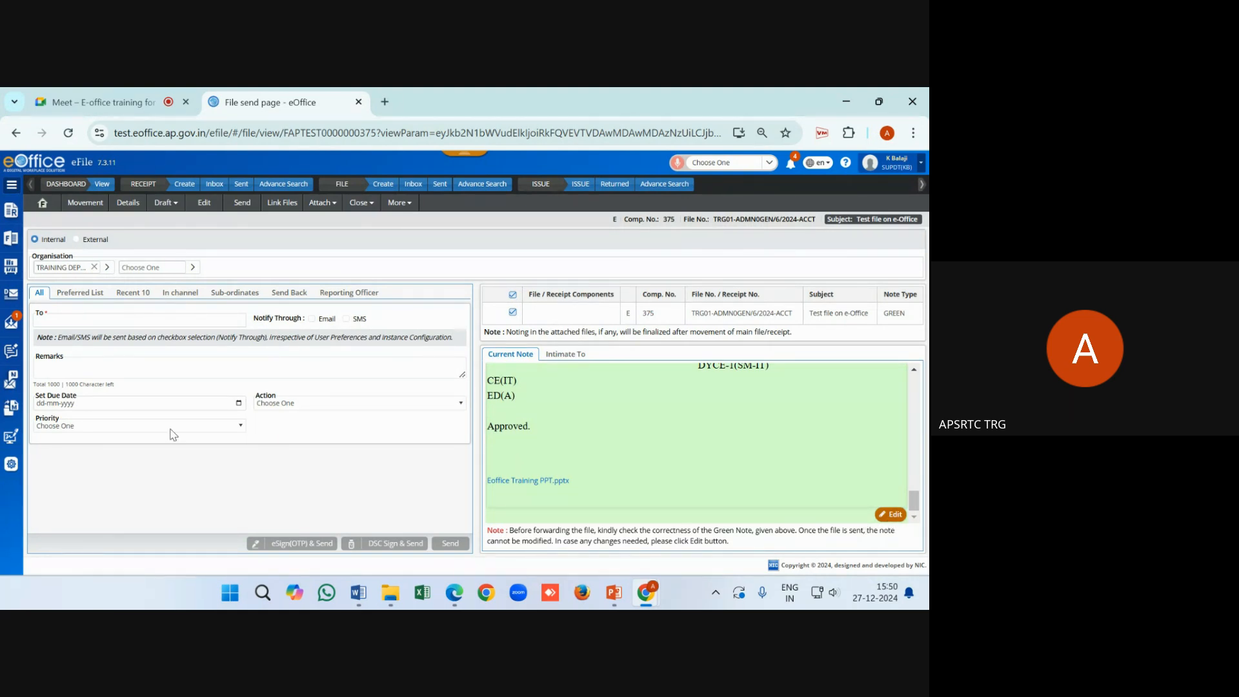
{"action": "left_click", "coordinate": [90, 318]}
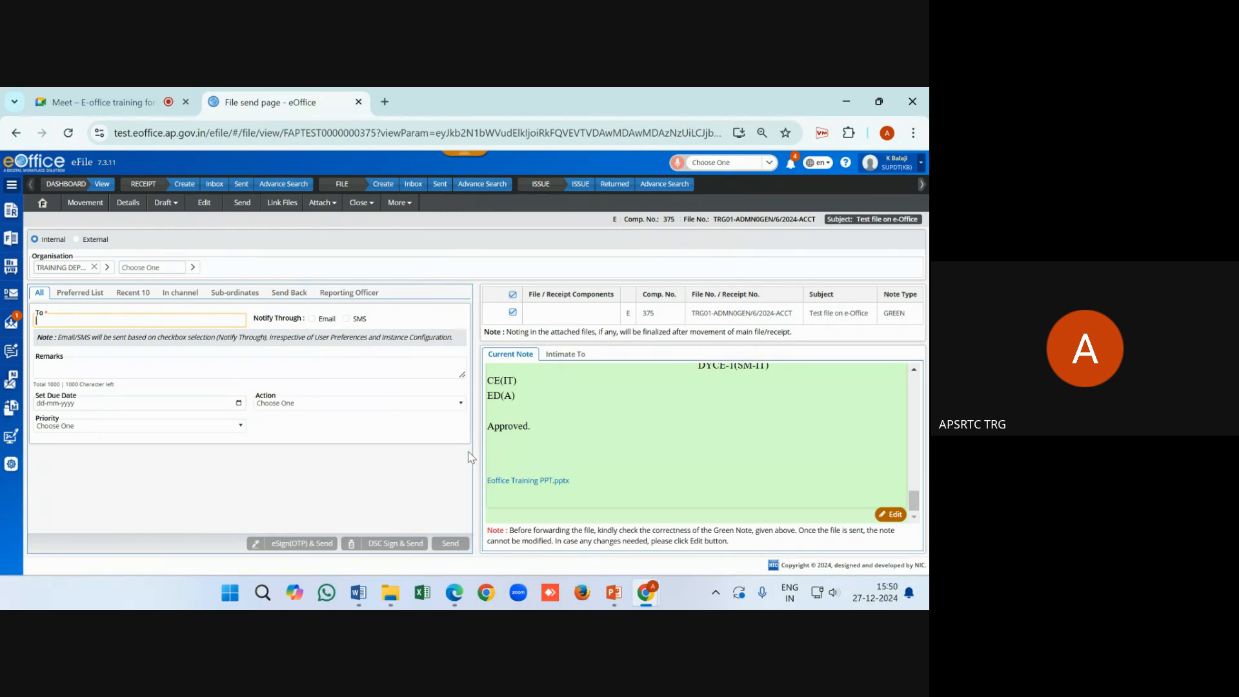
{"action": "scroll", "coordinate": [655, 401], "scroll_direction": "up", "scroll_amount": 10}
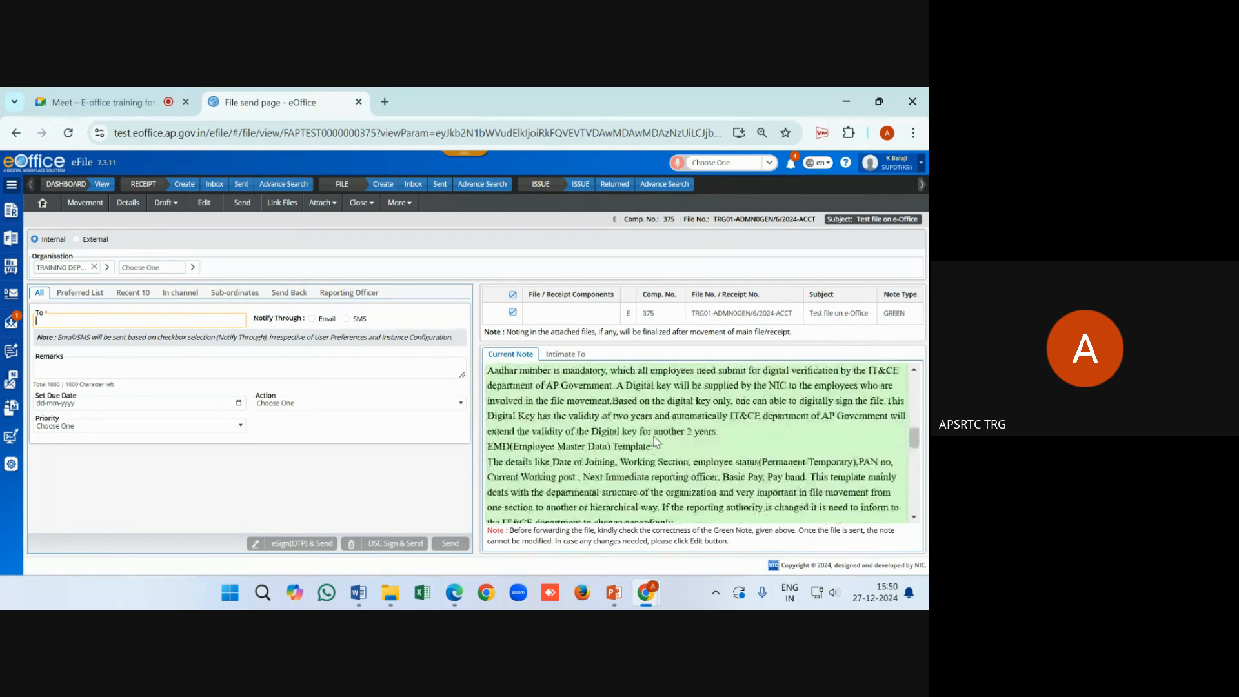
{"action": "scroll", "coordinate": [656, 441], "scroll_direction": "up", "scroll_amount": 3}
{"action": "scroll", "coordinate": [656, 441], "scroll_direction": "down", "scroll_amount": 13}
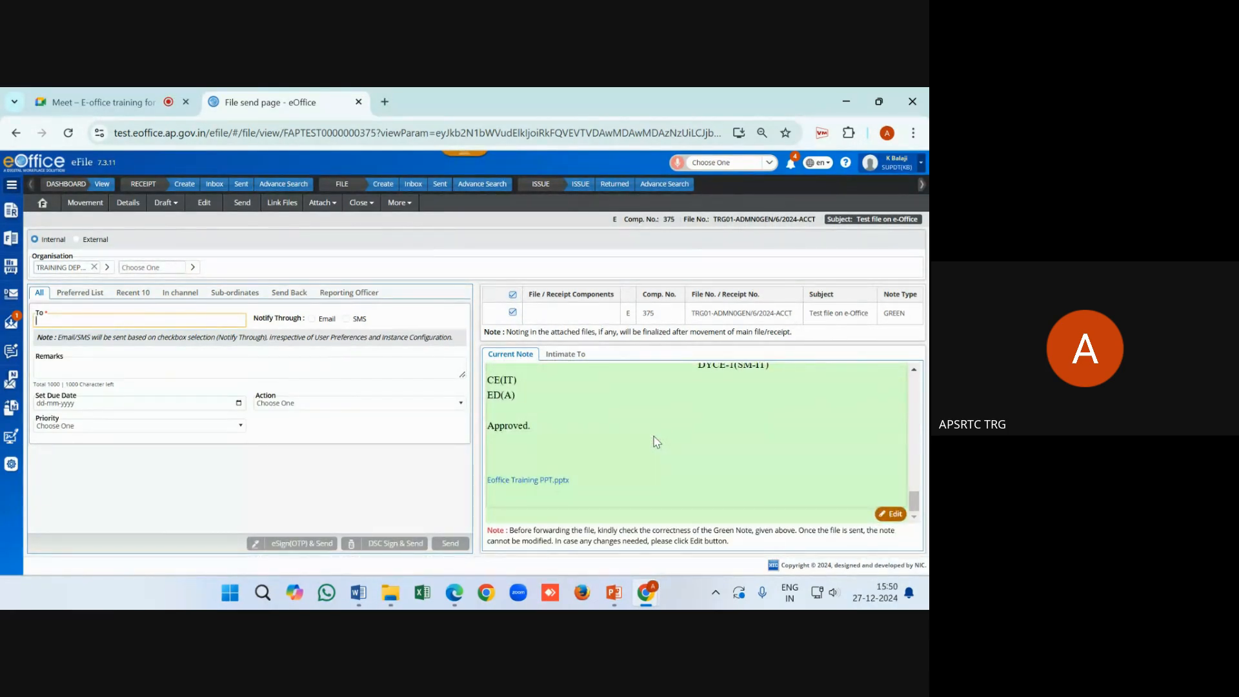
{"action": "scroll", "coordinate": [656, 442], "scroll_direction": "up", "scroll_amount": 4}
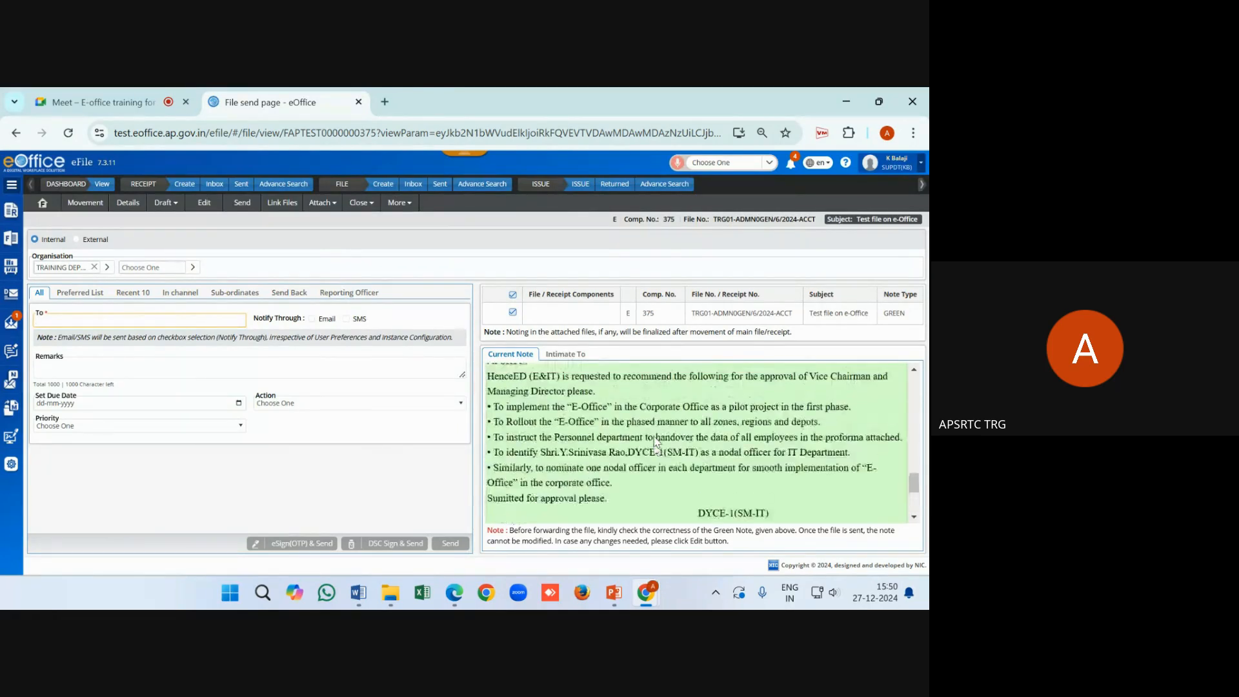
{"action": "scroll", "coordinate": [656, 441], "scroll_direction": "down", "scroll_amount": 4}
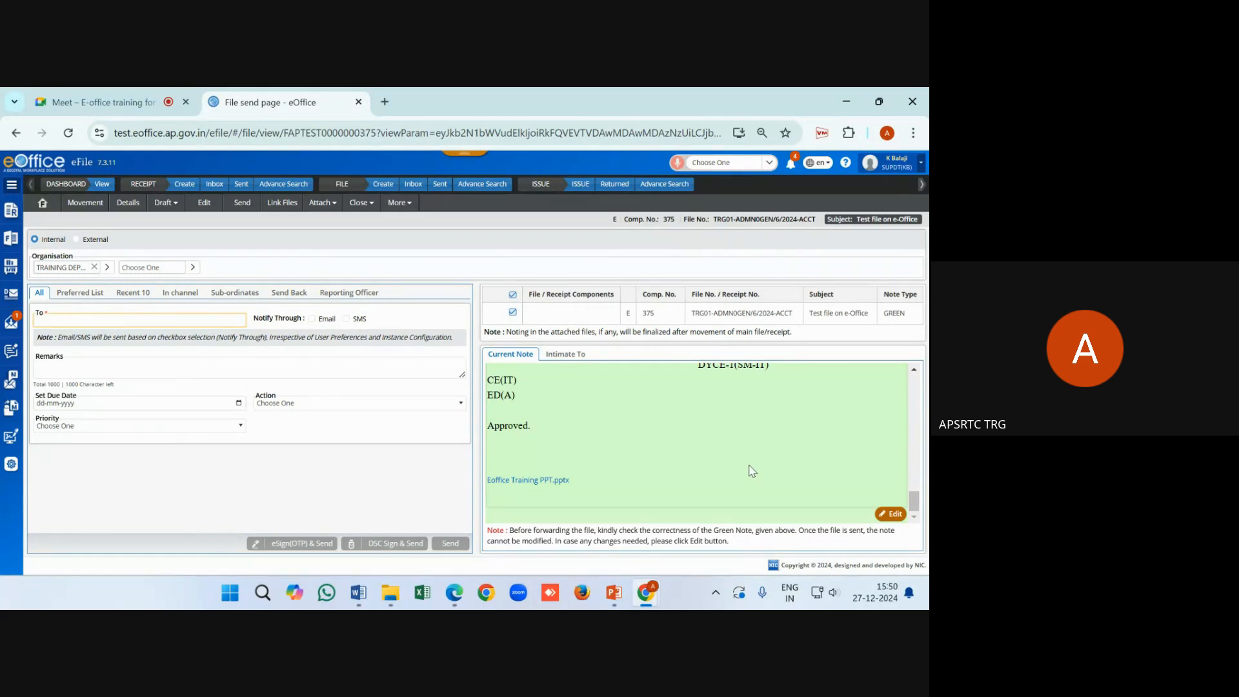
{"action": "scroll", "coordinate": [751, 471], "scroll_direction": "up", "scroll_amount": 4}
{"action": "scroll", "coordinate": [751, 471], "scroll_direction": "down", "scroll_amount": 4}
Delete the 'Approved.' line from the end of the note and save it
{"action": "left_click", "coordinate": [899, 520]}
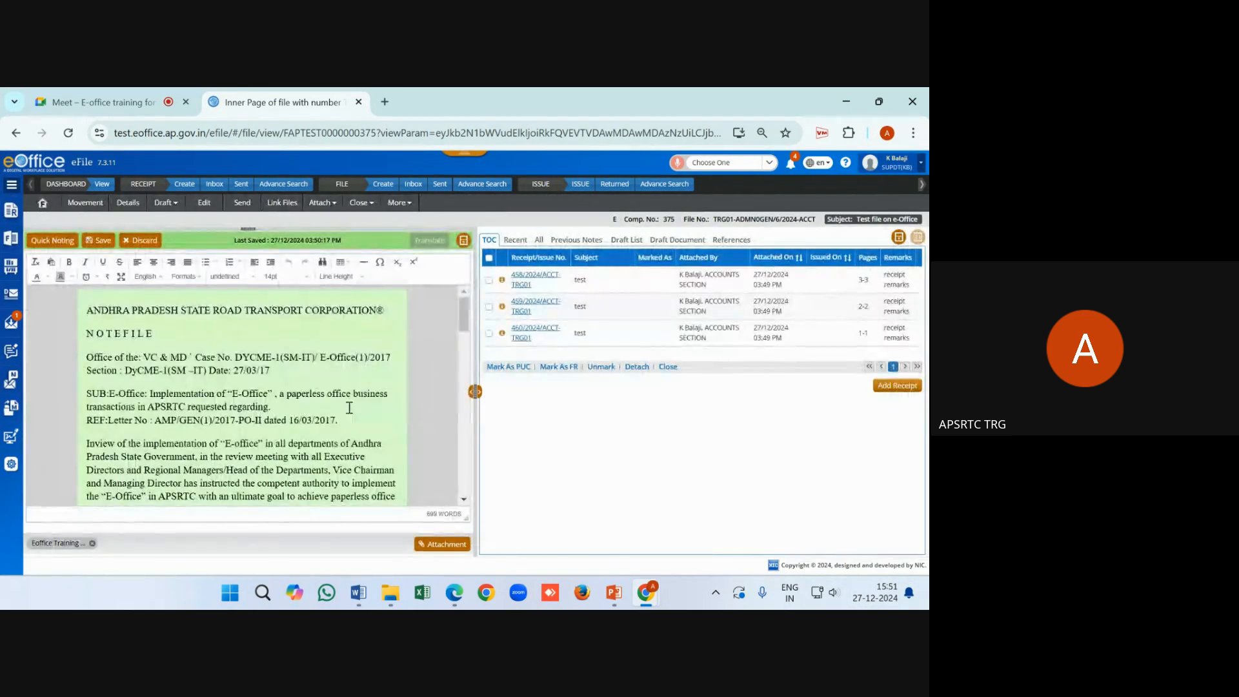
{"action": "scroll", "coordinate": [219, 428], "scroll_direction": "down", "scroll_amount": 15}
{"action": "left_click_drag", "start_coordinate": [219, 429], "coordinate": [48, 427]}
{"action": "key", "text": "BackSpace"}
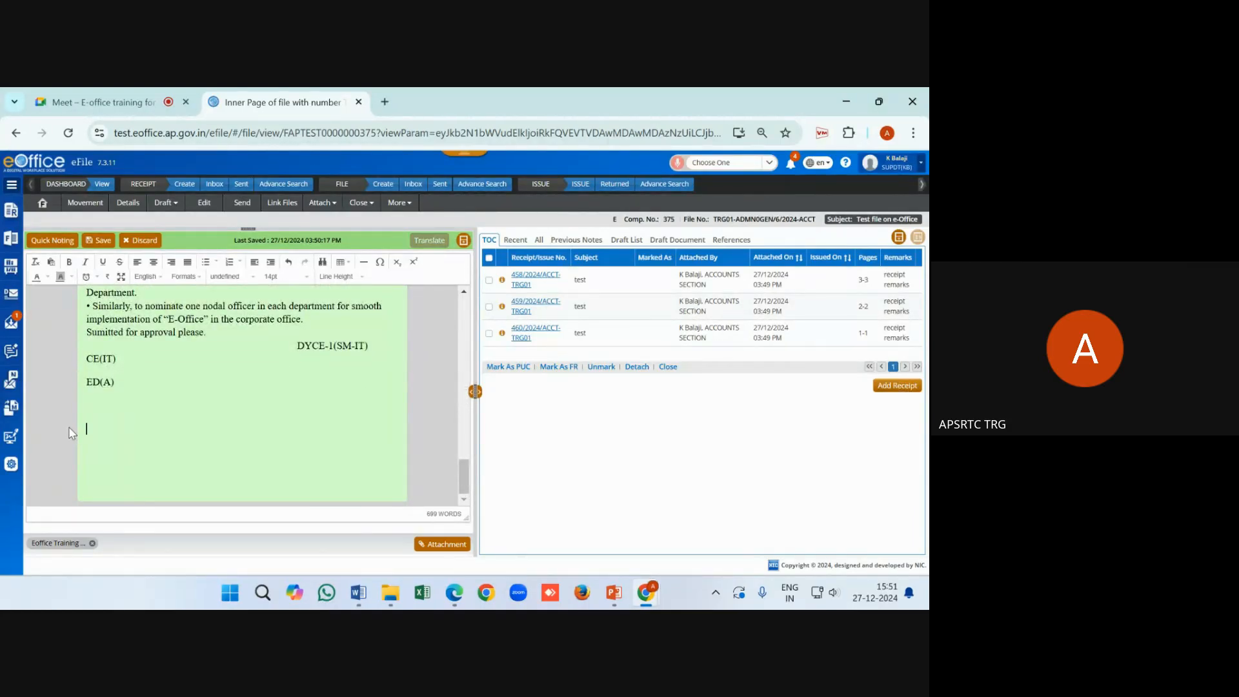
{"action": "left_click", "coordinate": [99, 241]}
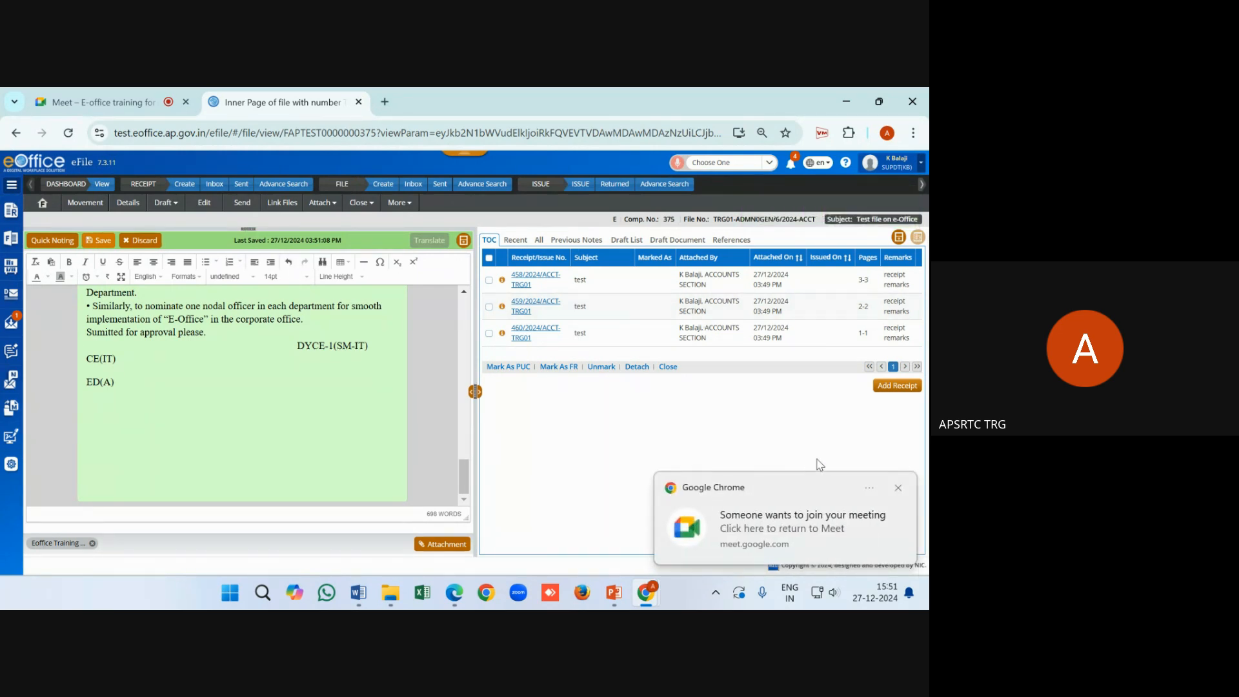
{"action": "left_click", "coordinate": [897, 488]}
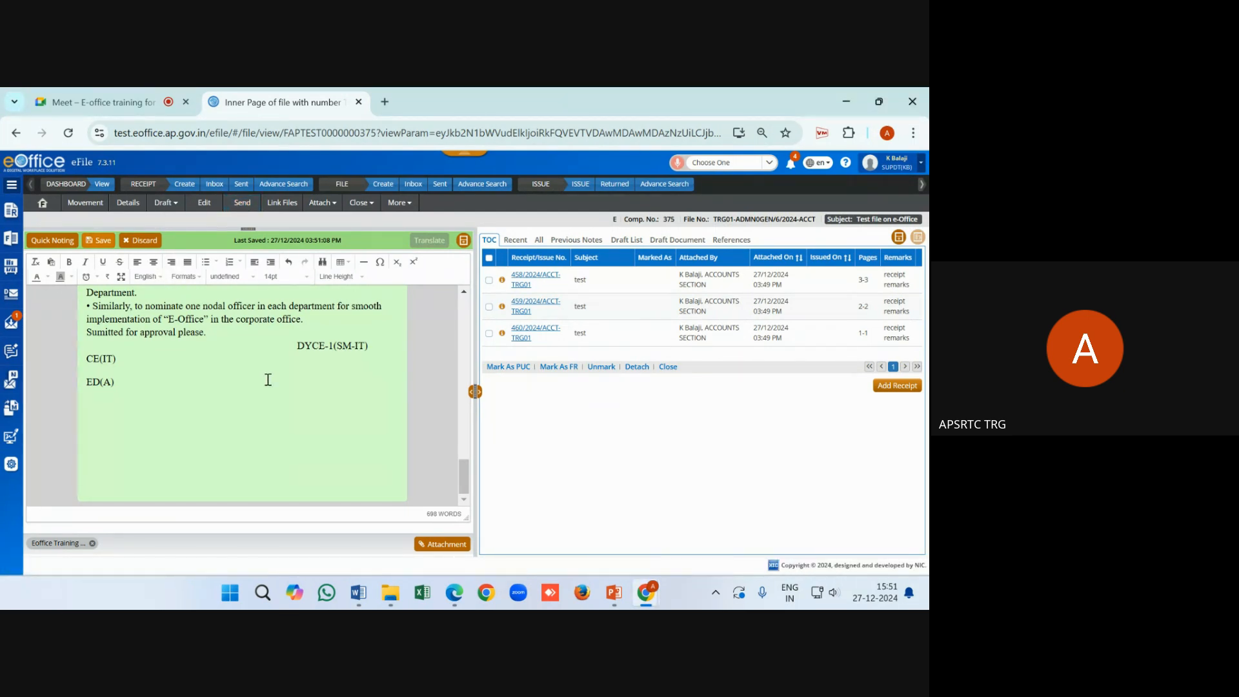
Check the note now ends at ED(A) and return to the file's Send page
{"action": "scroll", "coordinate": [267, 379], "scroll_direction": "up", "scroll_amount": 1}
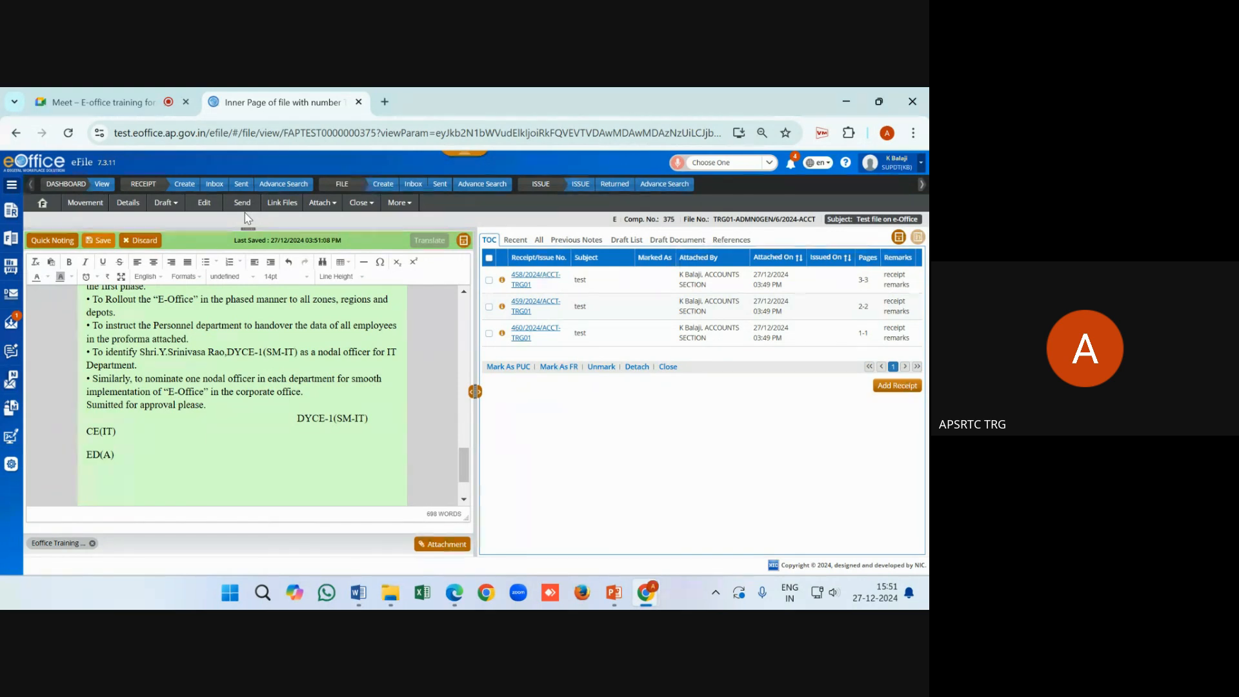
{"action": "left_click", "coordinate": [152, 456]}
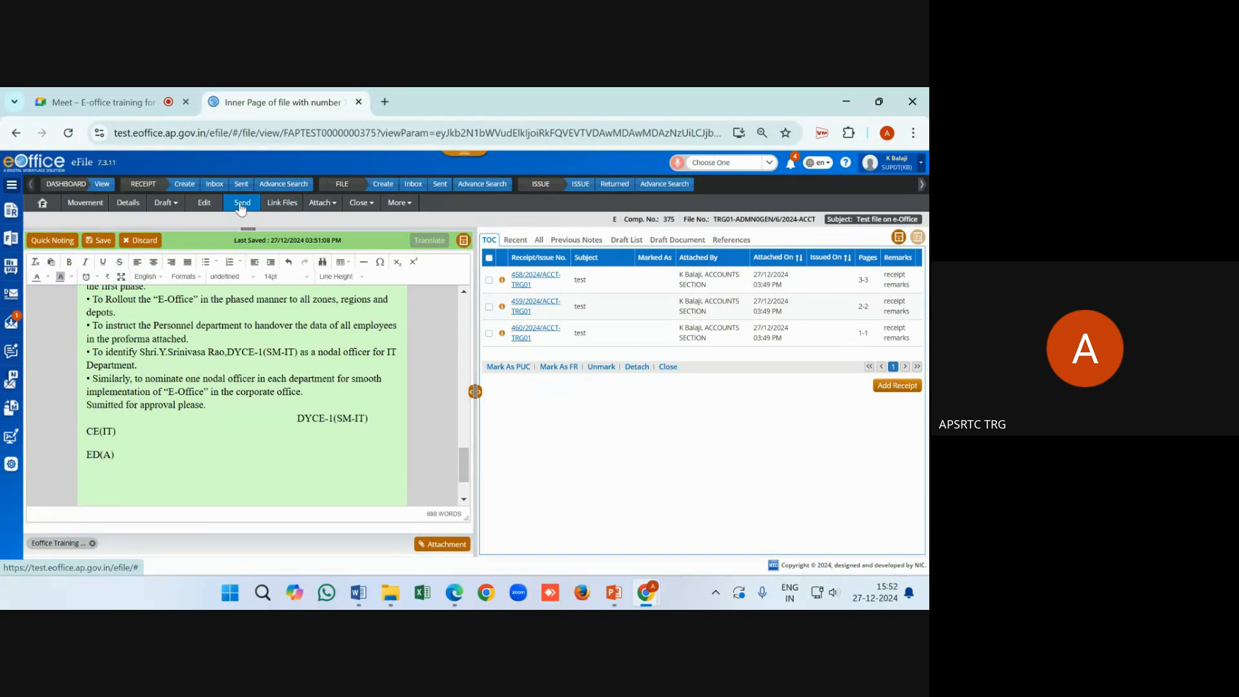
{"action": "scroll", "coordinate": [251, 316], "scroll_direction": "up", "scroll_amount": 3}
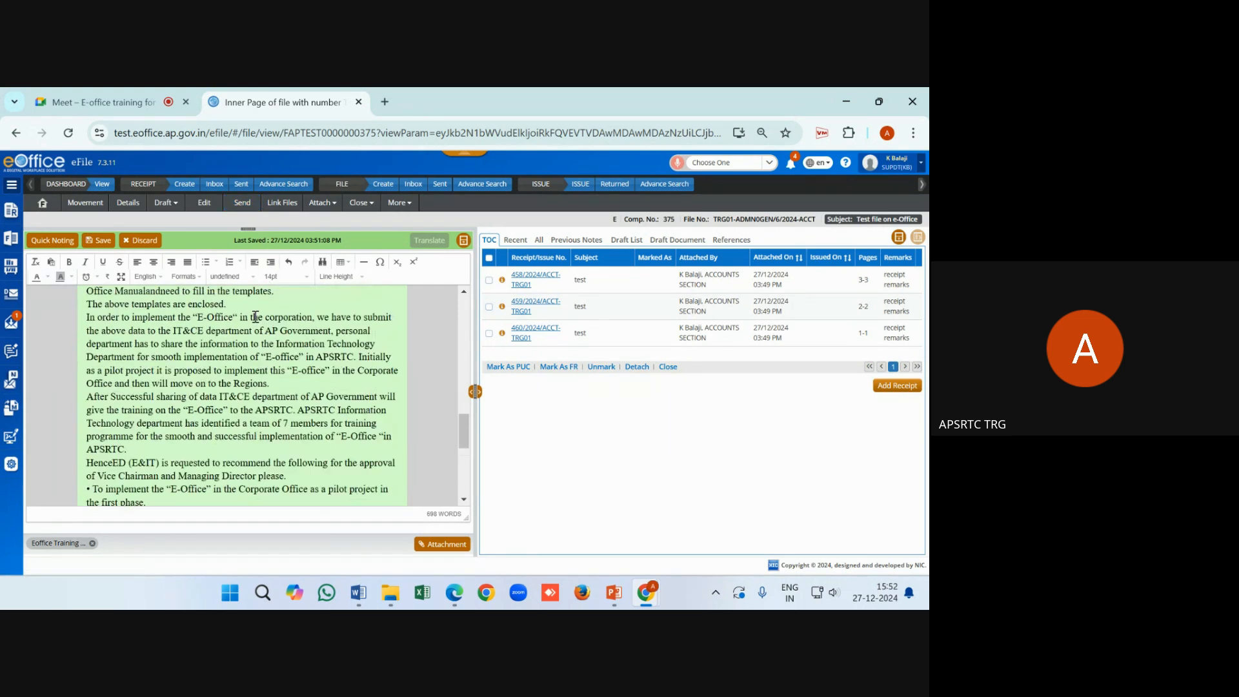
{"action": "left_click", "coordinate": [250, 204]}
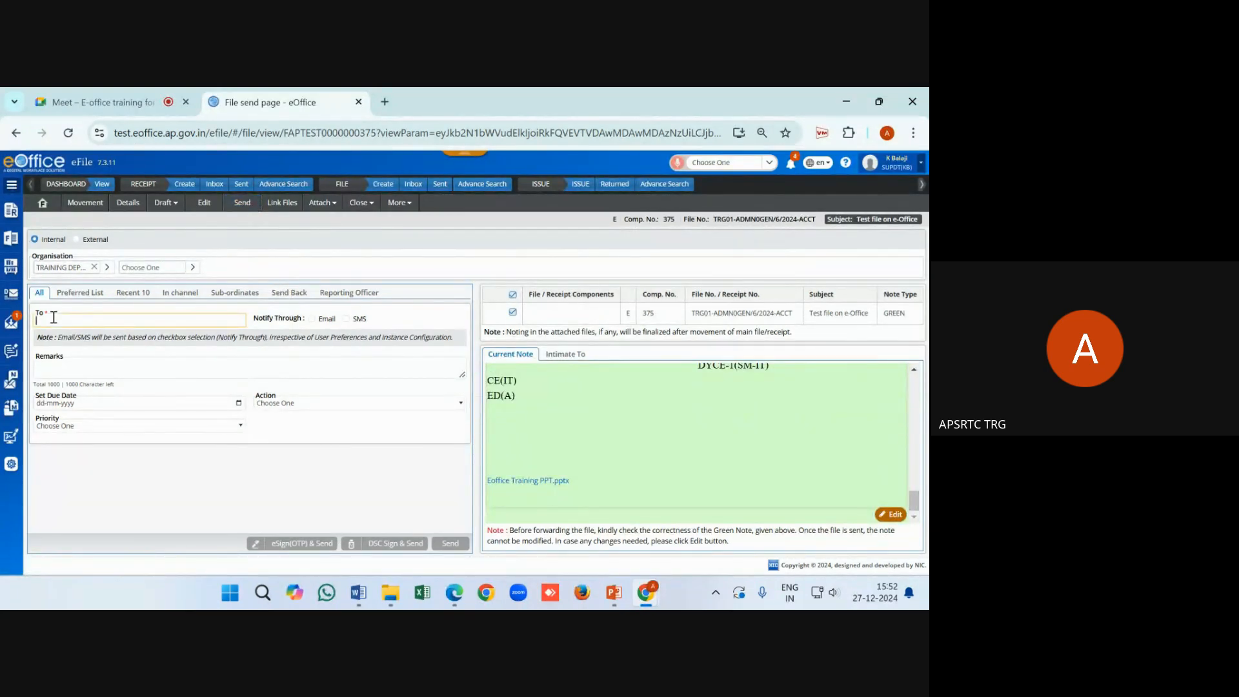
Choose the ADMIN-LAW officer from the Recent 10 recipients as the file's addressee
{"action": "left_click", "coordinate": [80, 271]}
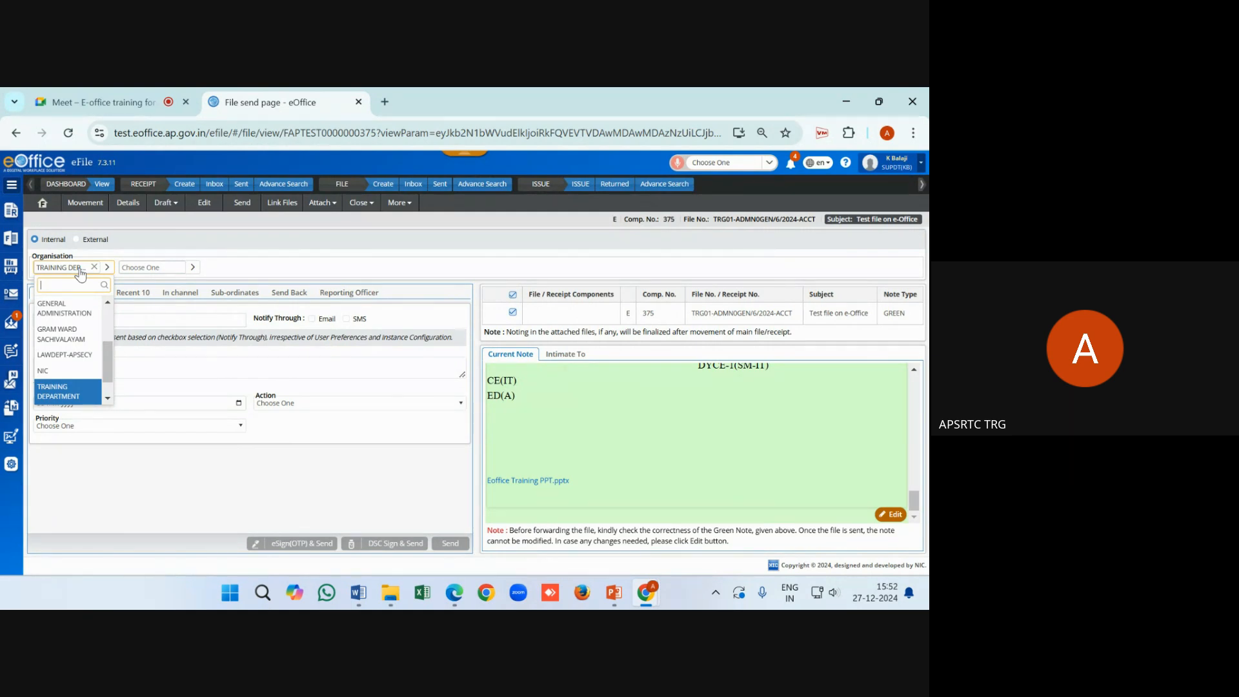
{"action": "left_click", "coordinate": [126, 296]}
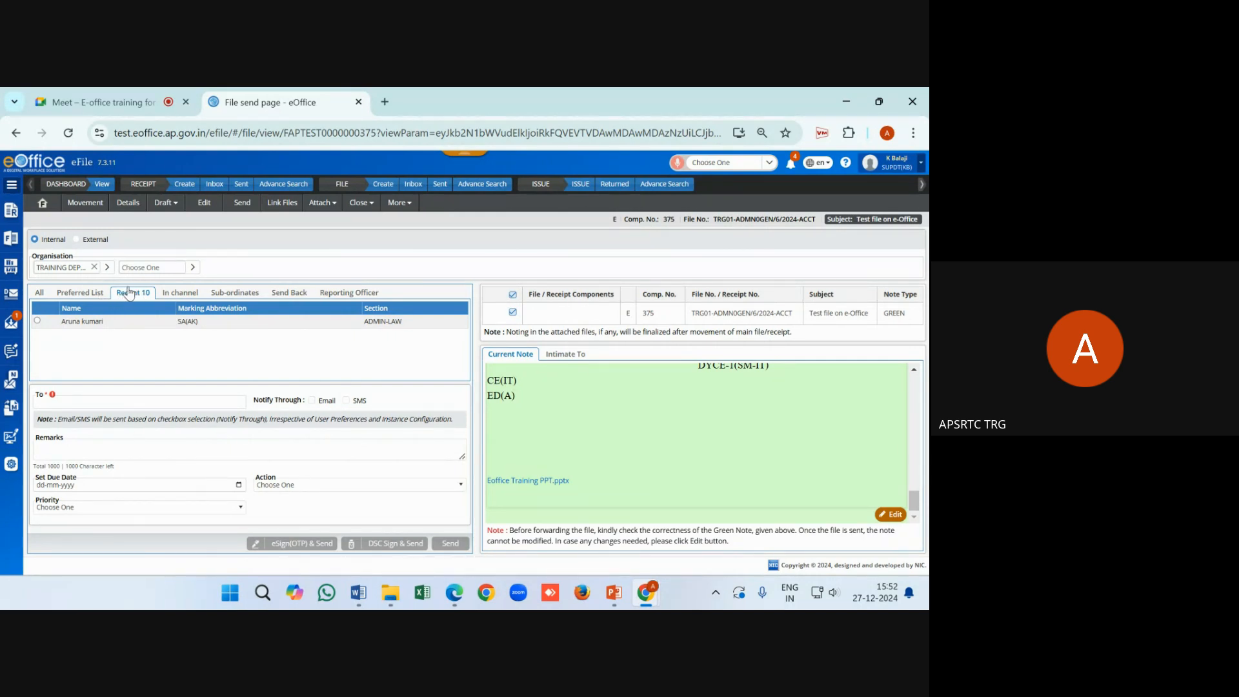
{"action": "left_click", "coordinate": [86, 293]}
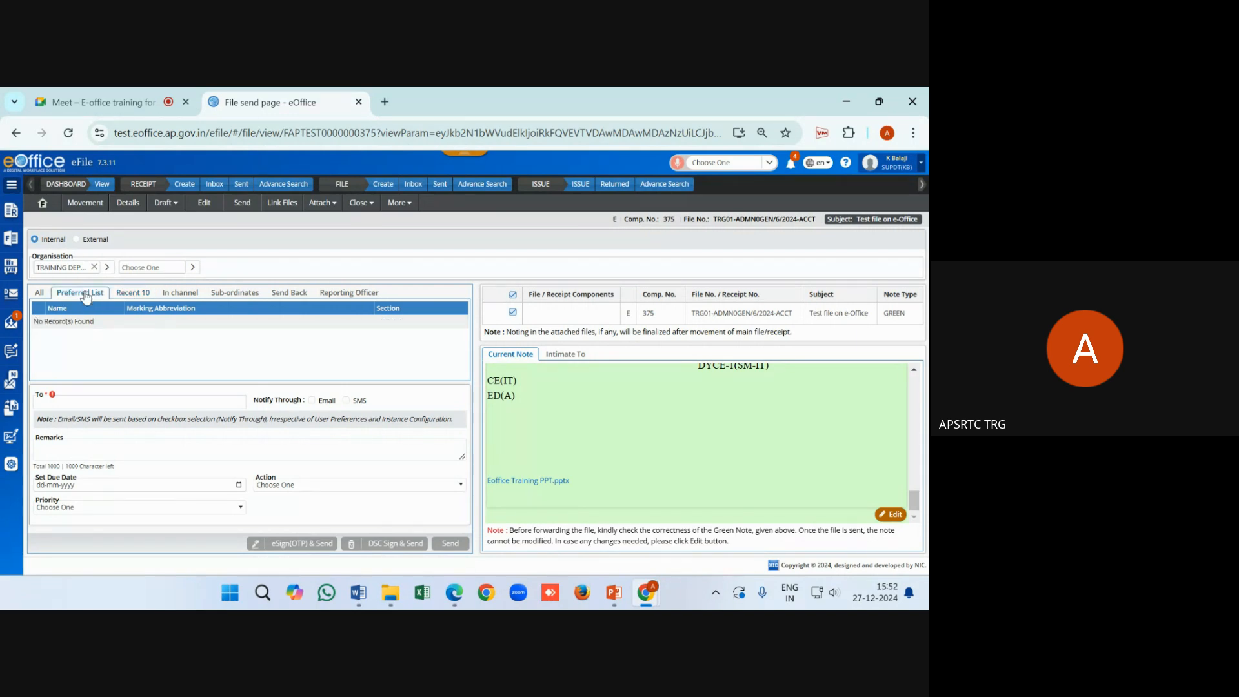
{"action": "left_click", "coordinate": [115, 296]}
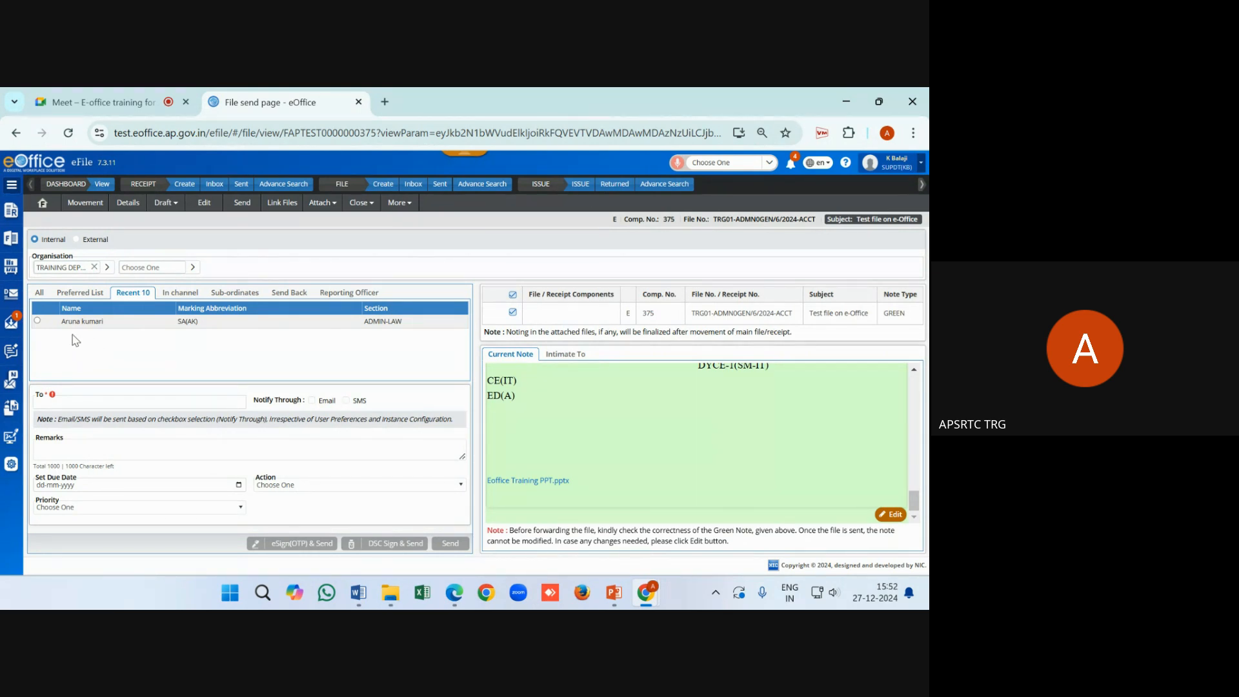
{"action": "left_click", "coordinate": [37, 321]}
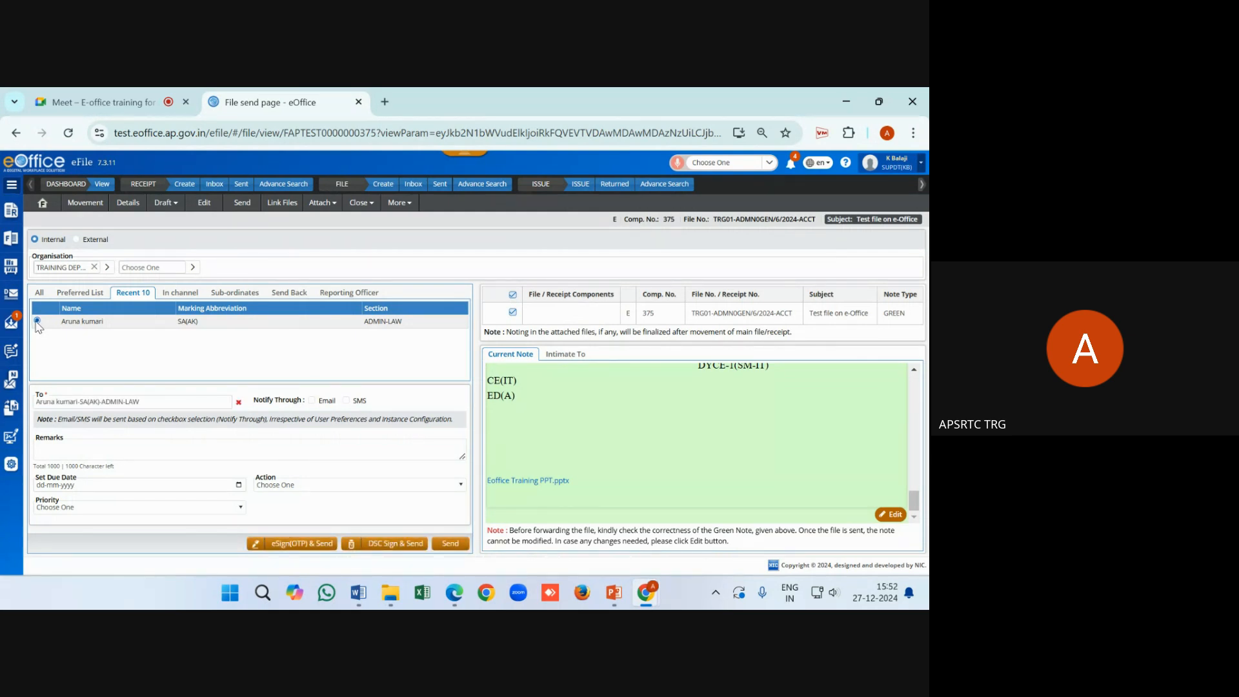
Start eSign(OTP) & Send, accept the details mismatch, and give Aadhaar consent with the last three digits
{"action": "left_click", "coordinate": [278, 546]}
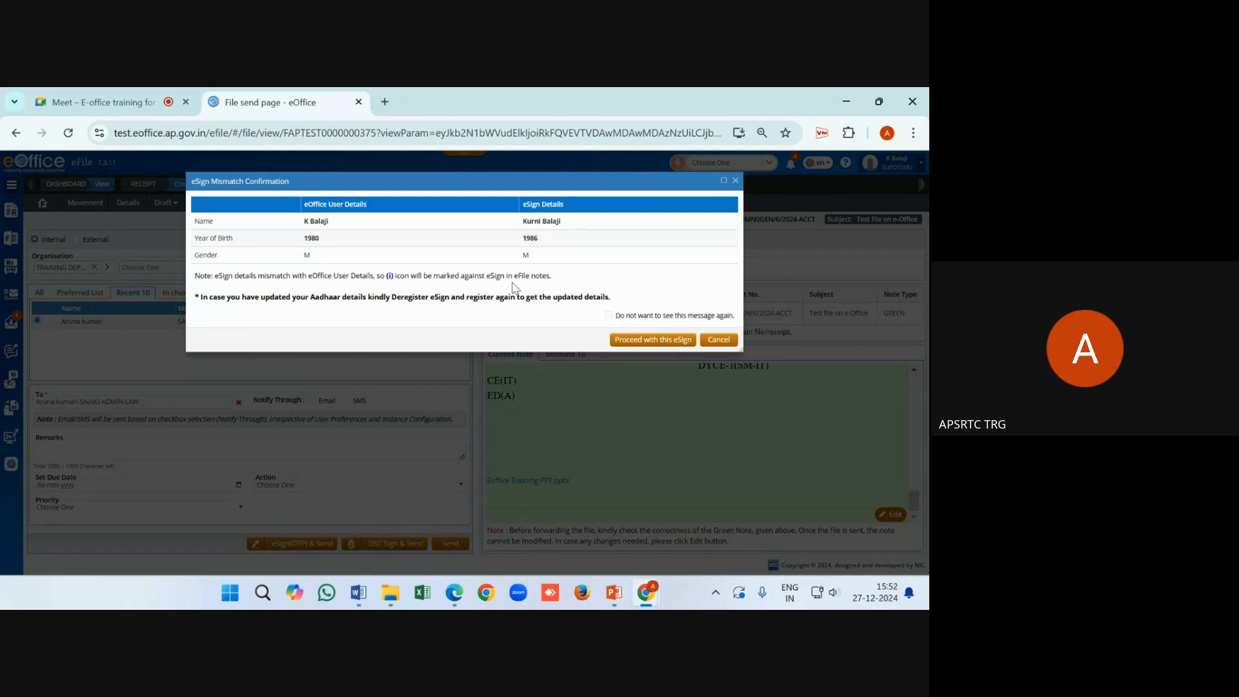
{"action": "left_click", "coordinate": [609, 315]}
{"action": "left_click", "coordinate": [653, 345]}
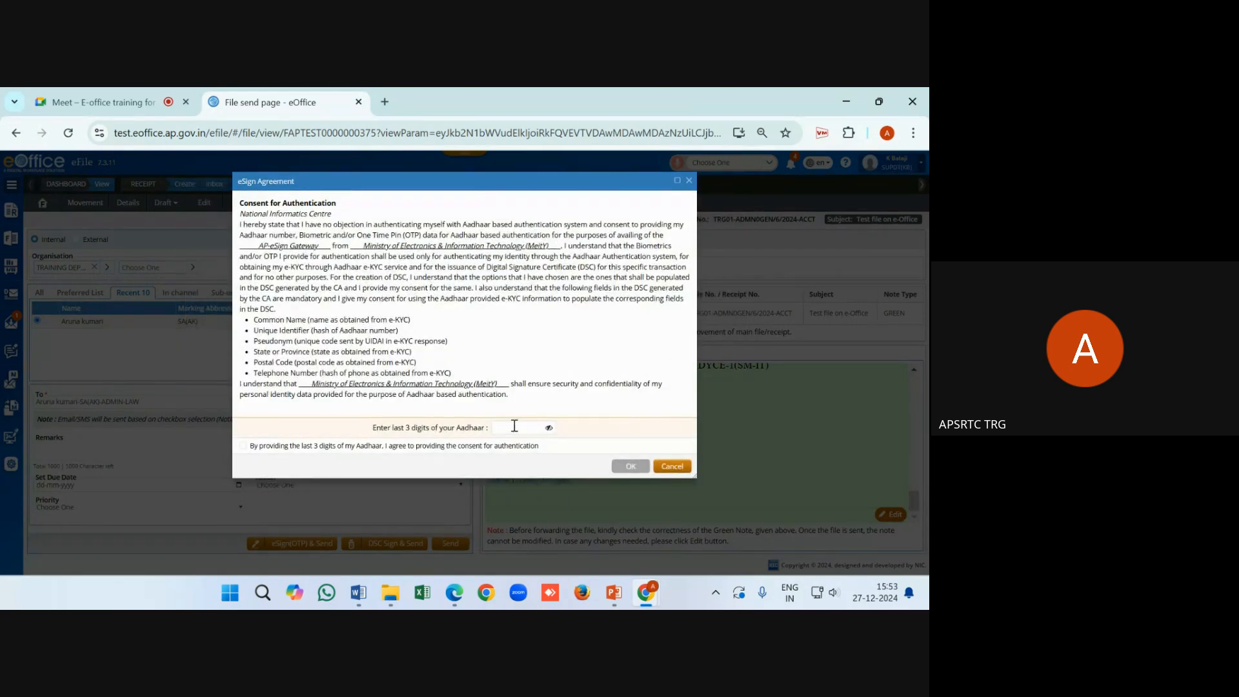
{"action": "left_click_drag", "start_coordinate": [371, 428], "coordinate": [504, 428]}
{"action": "left_click", "coordinate": [507, 429]}
{"action": "type", "text": "•••"}
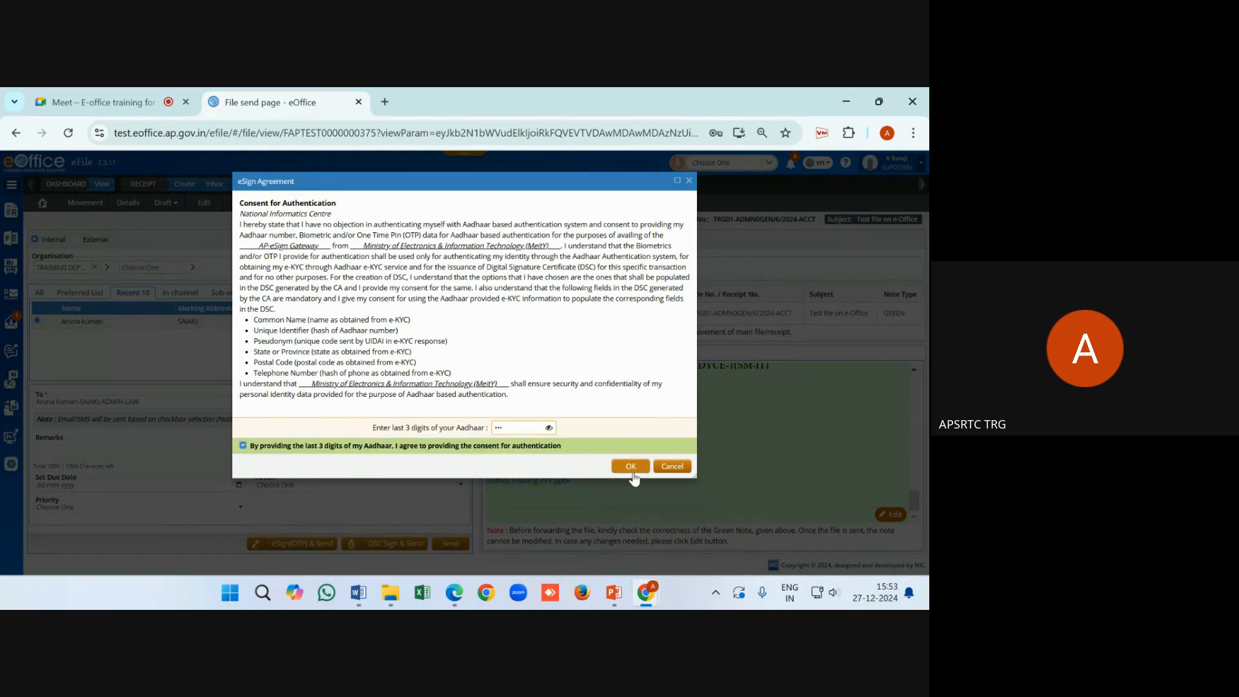
{"action": "left_click", "coordinate": [632, 467]}
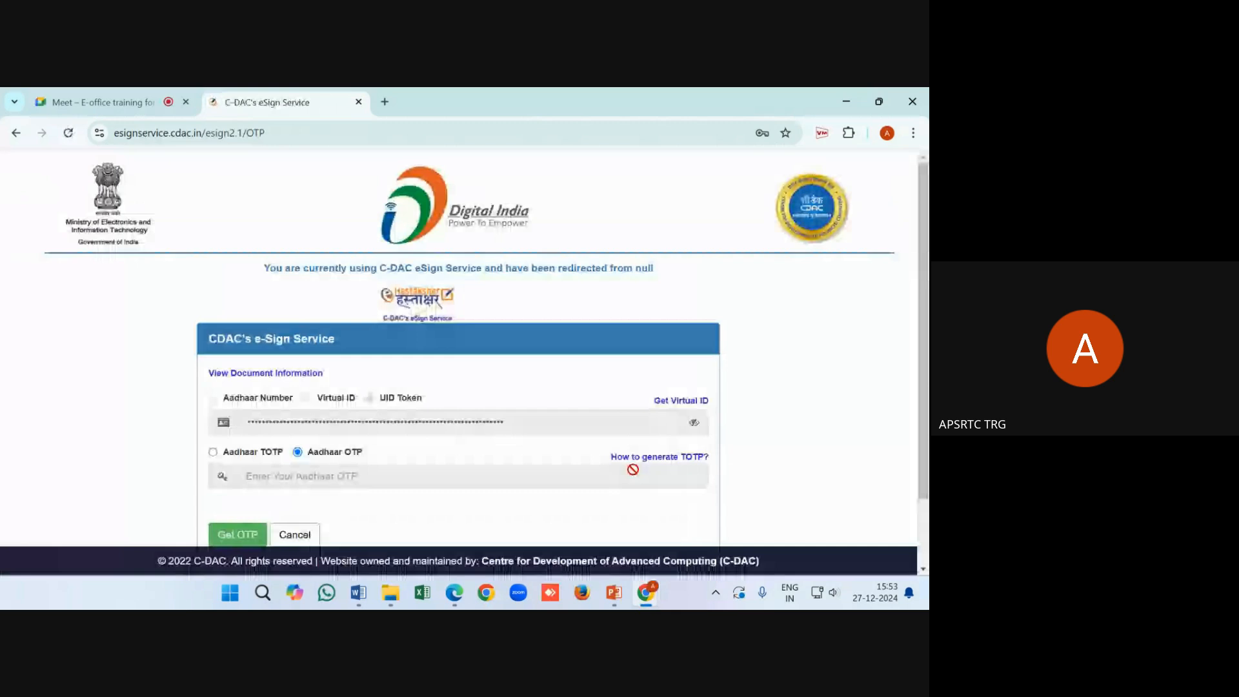
Request the Aadhaar OTP on C-DAC eSign, enter it with consent, and submit
{"action": "scroll", "coordinate": [447, 445], "scroll_direction": "down", "scroll_amount": 1}
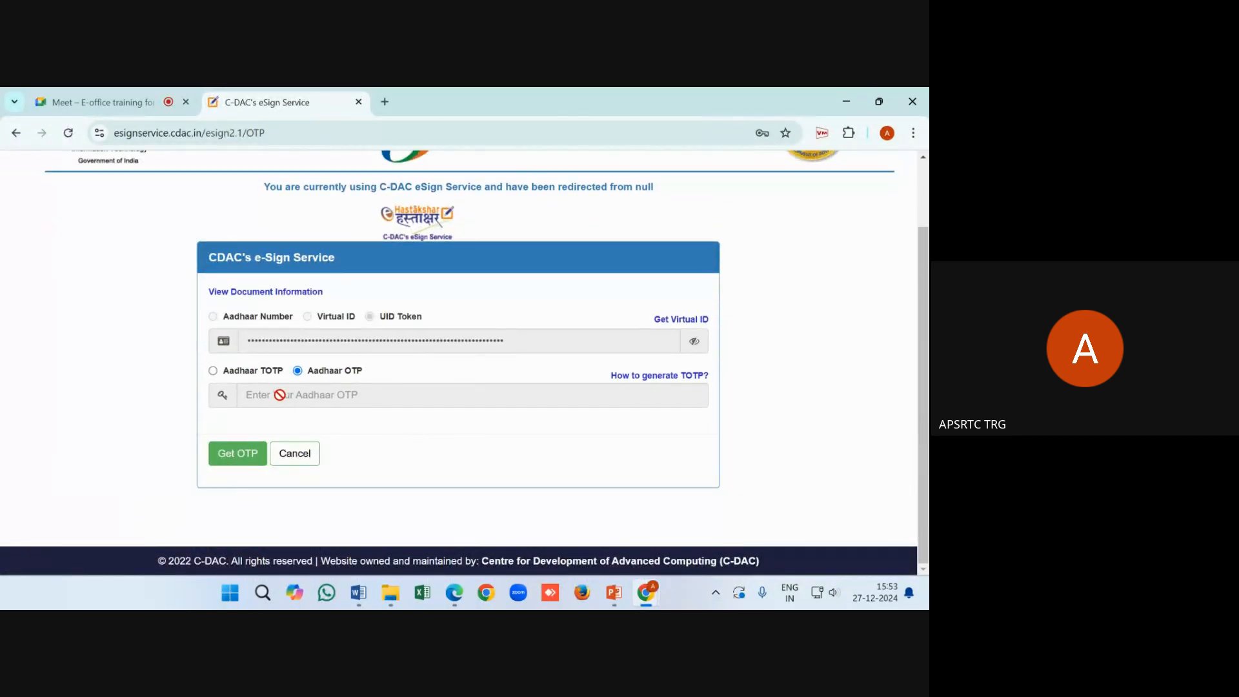
{"action": "left_click", "coordinate": [241, 458]}
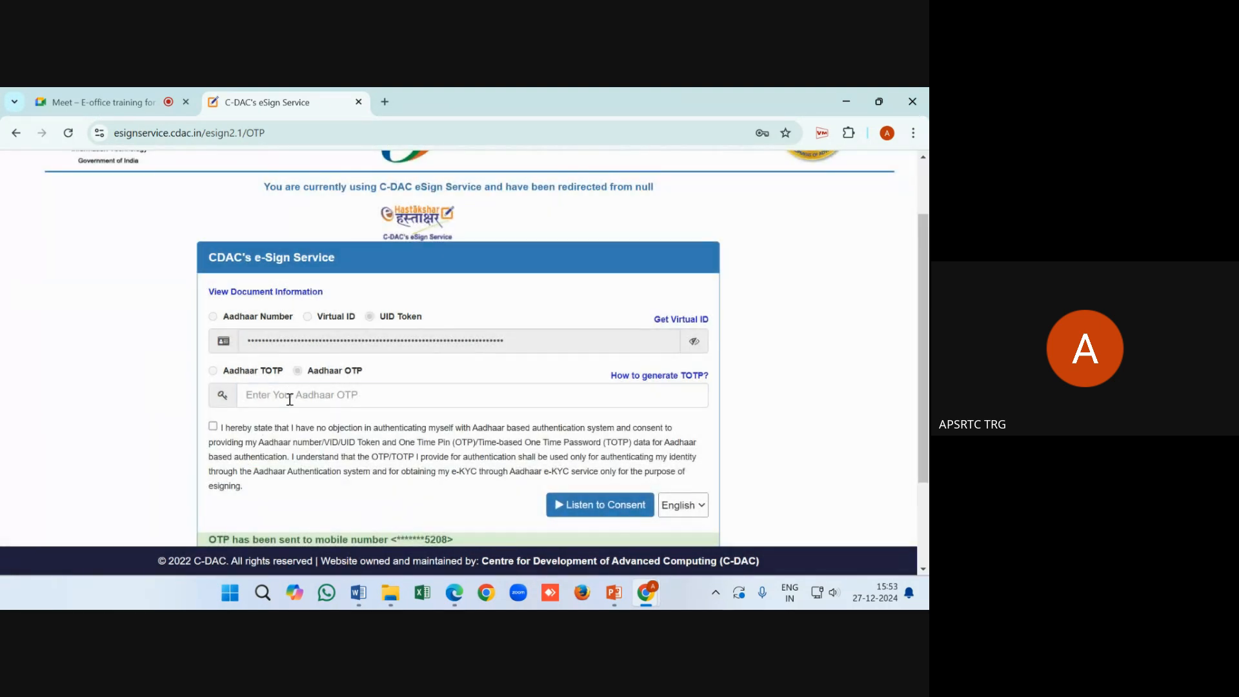
{"action": "left_click", "coordinate": [289, 400]}
{"action": "scroll", "coordinate": [289, 400], "scroll_direction": "down", "scroll_amount": 1}
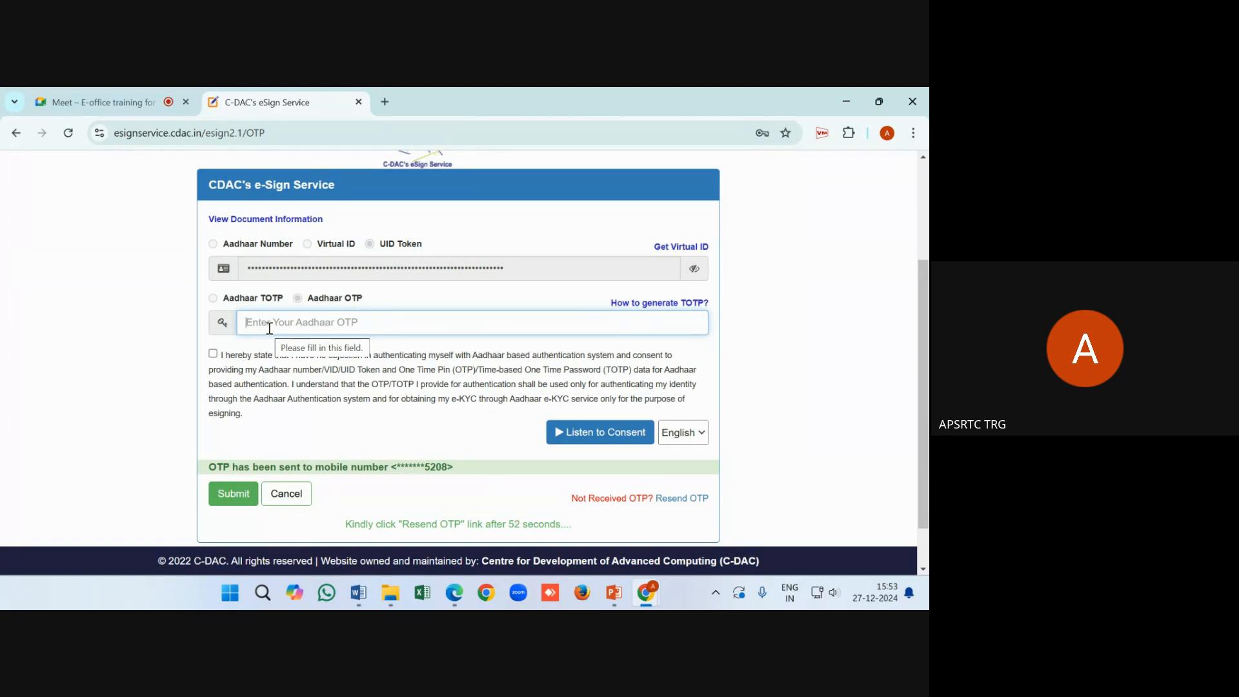
{"action": "type", "text": "******"}
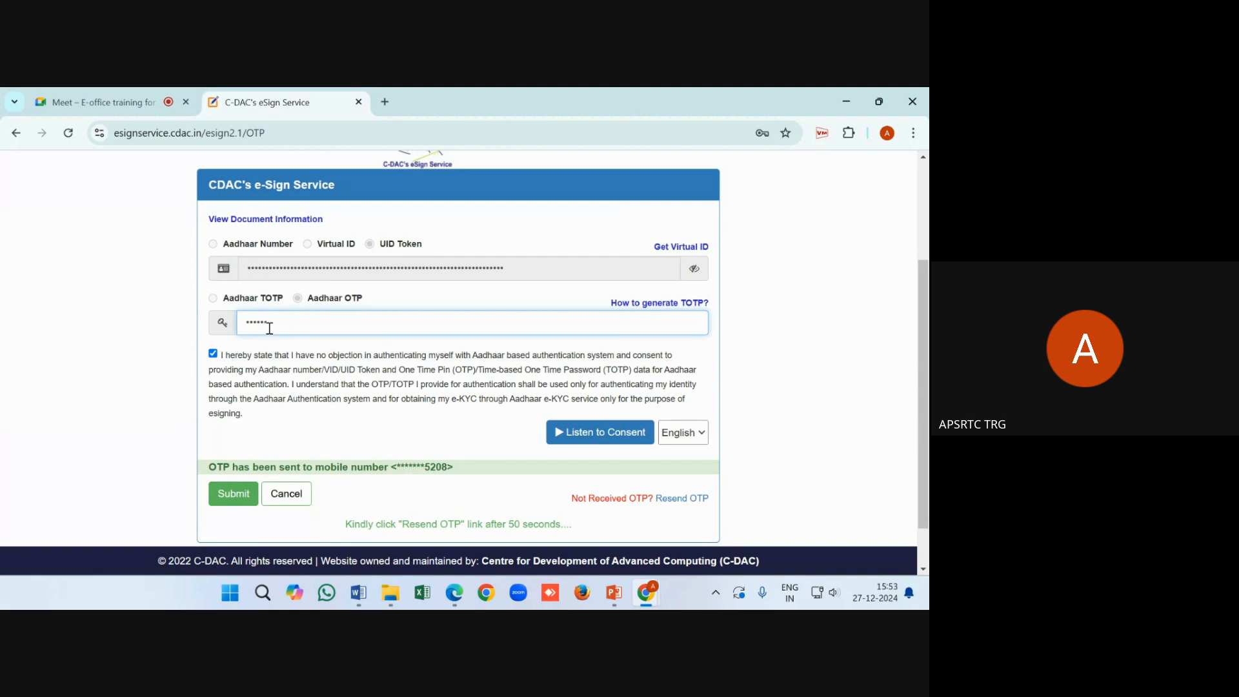
{"action": "left_click", "coordinate": [232, 501]}
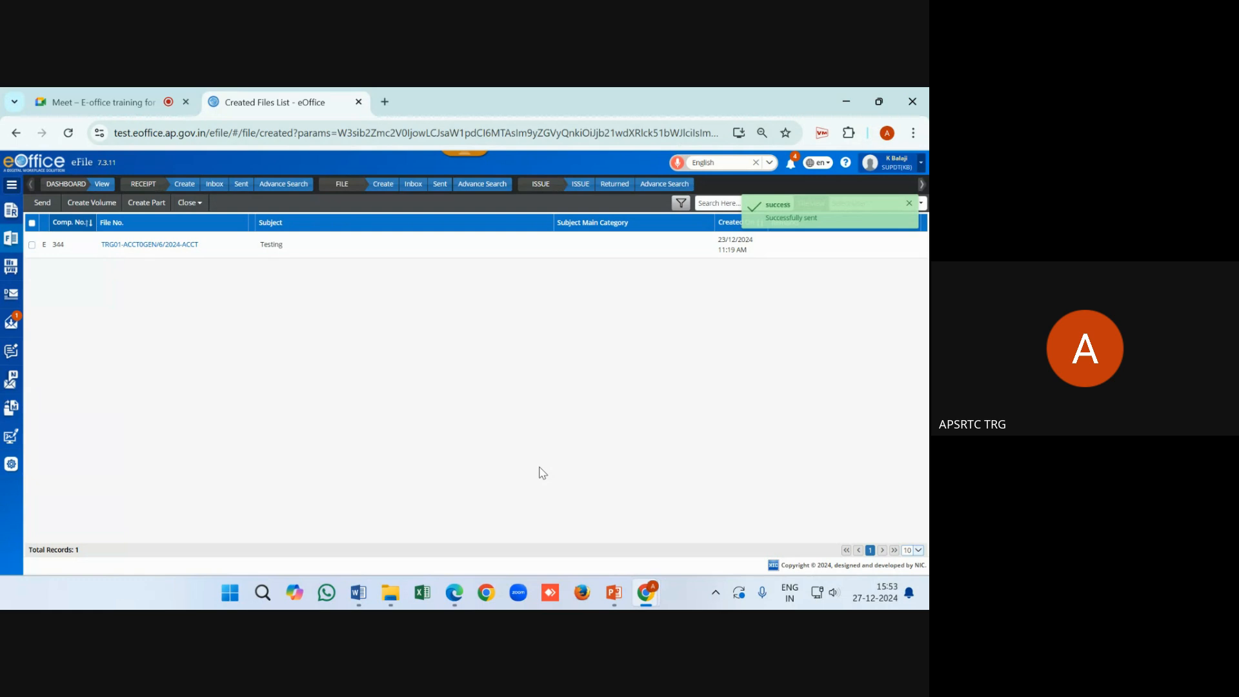
Open sent file TRG01-ADMN0GEN/6/2024-ACCT from the Sent list and scroll its note to the eSign signature
{"action": "mouse_move", "coordinate": [20, 245]}
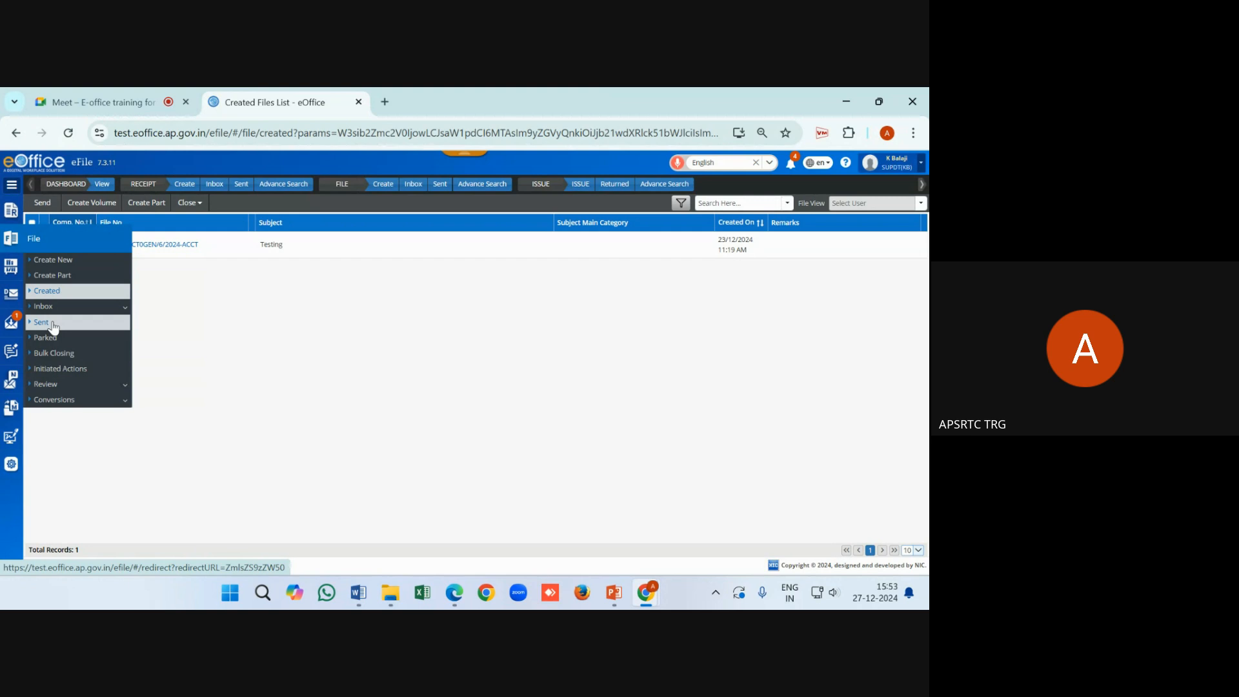
{"action": "left_click", "coordinate": [437, 185]}
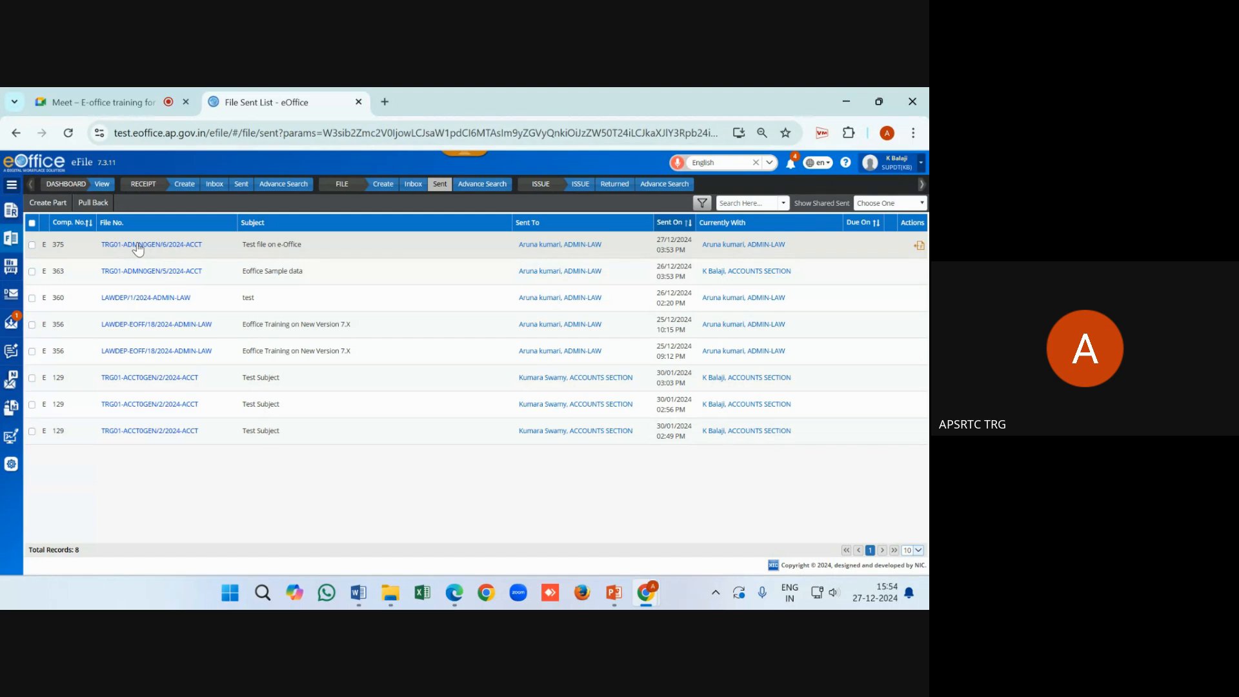
{"action": "left_click", "coordinate": [137, 245]}
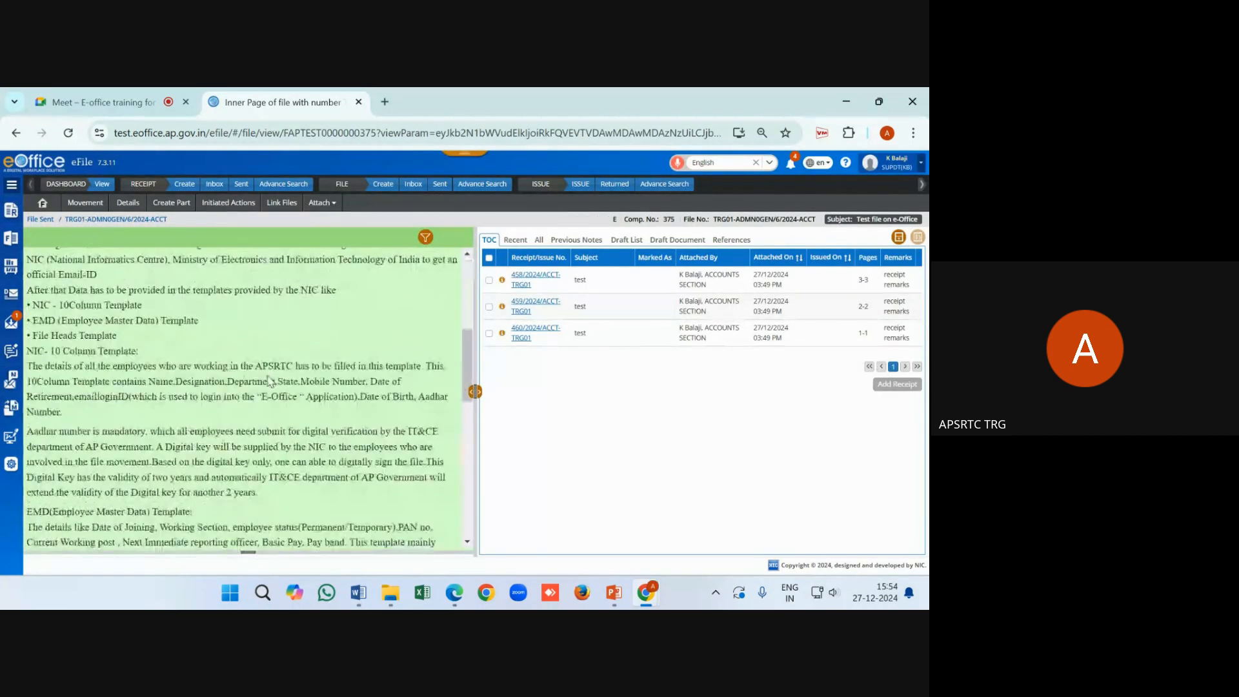
{"action": "scroll", "coordinate": [269, 381], "scroll_direction": "down", "scroll_amount": 10}
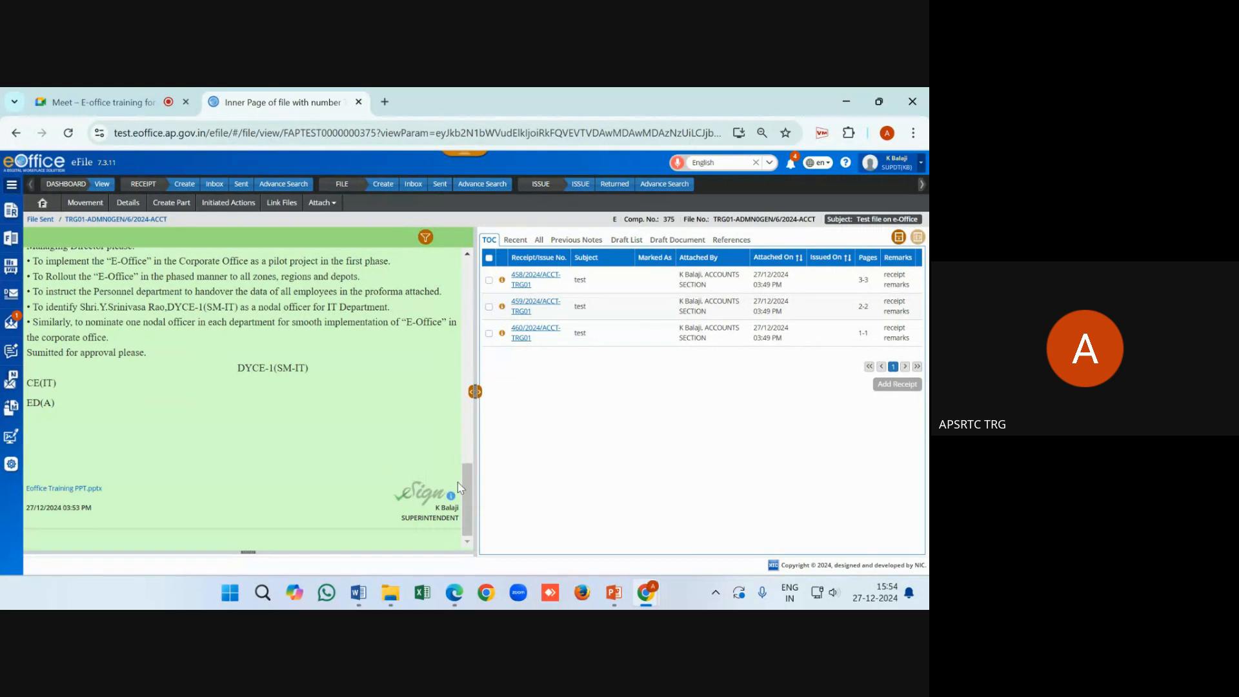
{"action": "triple_click", "coordinate": [345, 471]}
{"action": "left_click", "coordinate": [369, 488]}
{"action": "mouse_move", "coordinate": [449, 504]}
In the Parichay login in Edge, enter the recipient's official e-mail ID
{"action": "left_click", "coordinate": [455, 593]}
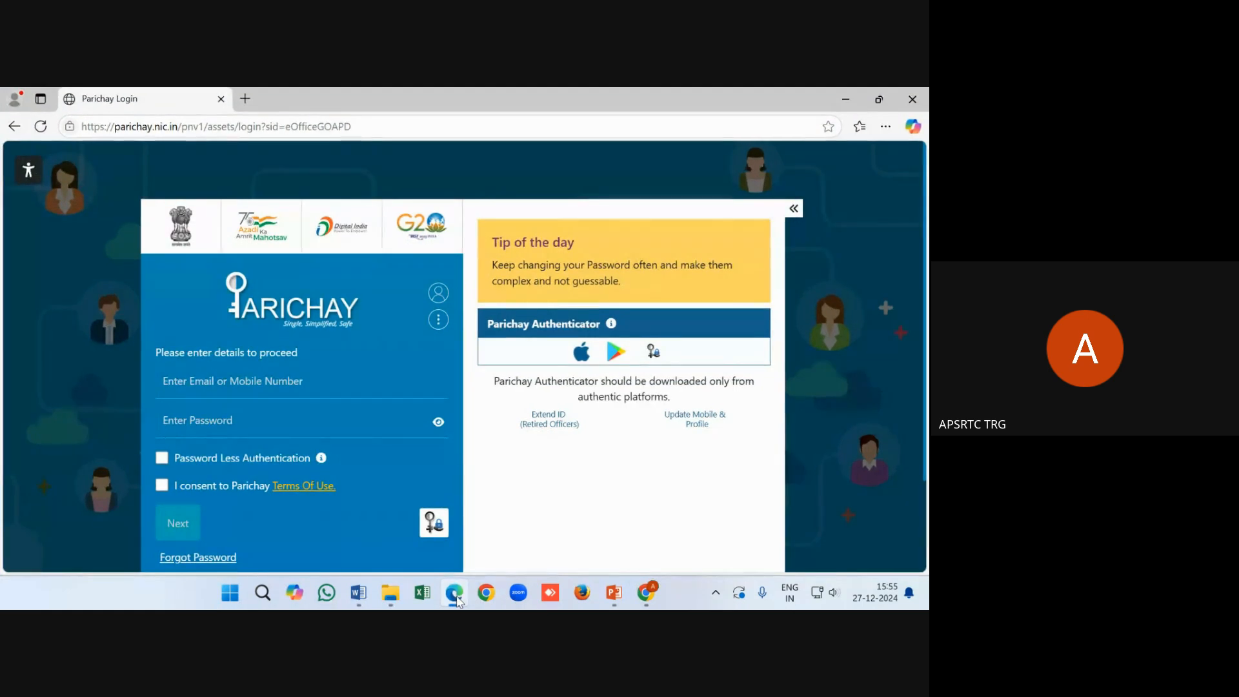
{"action": "left_click", "coordinate": [243, 385]}
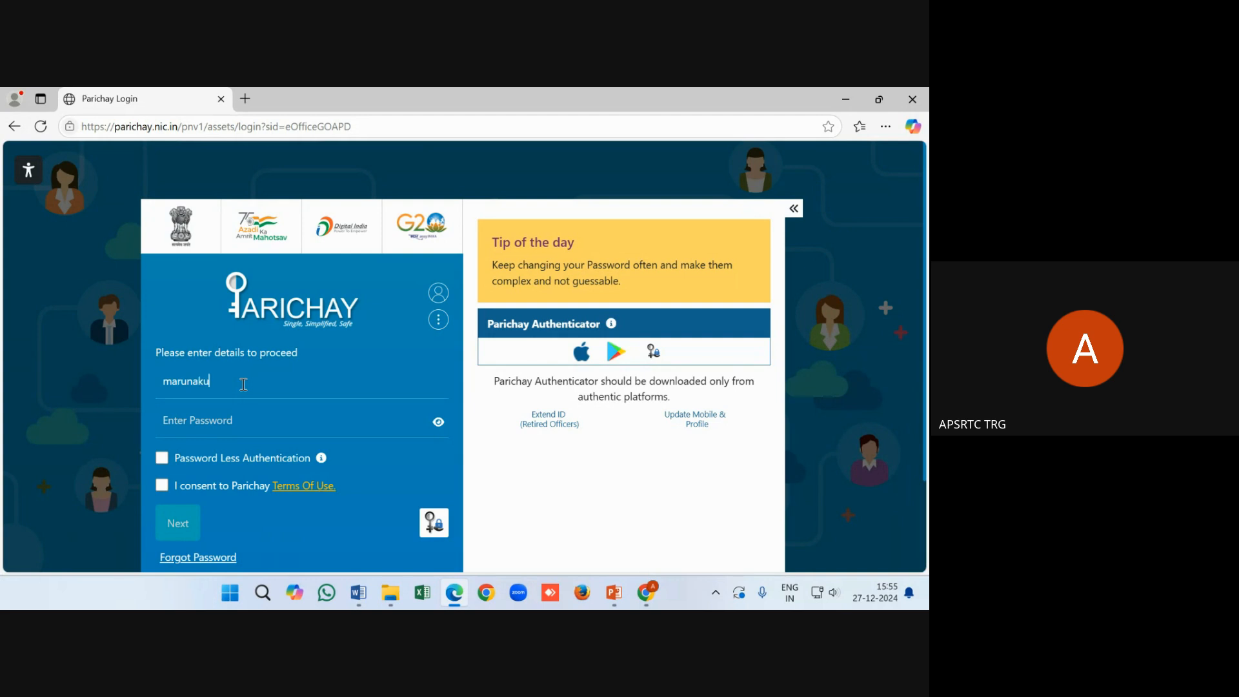
{"action": "key", "text": "Tab"}
{"action": "left_click", "coordinate": [285, 389]}
{"action": "type", "text": "@ap.gov.in"}
Log in with Password Less Authentication, accepting the terms and submitting the mobile OTP
{"action": "left_click", "coordinate": [162, 458]}
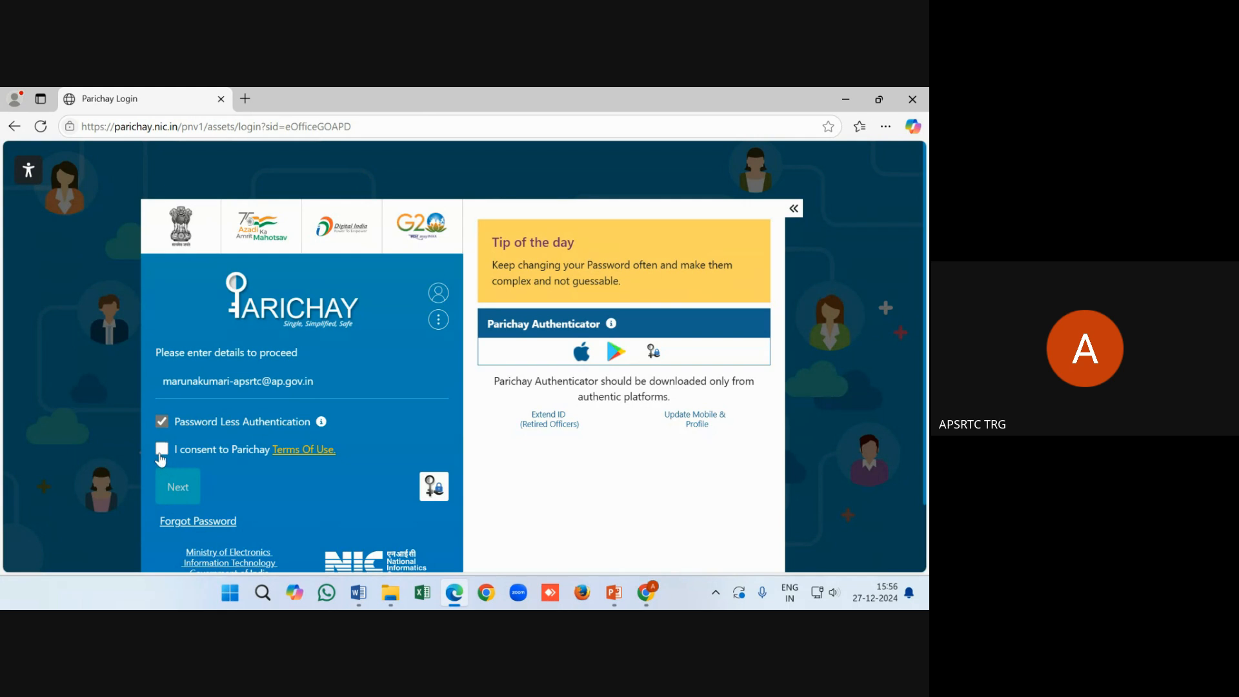
{"action": "left_click", "coordinate": [161, 450]}
{"action": "left_click", "coordinate": [179, 488]}
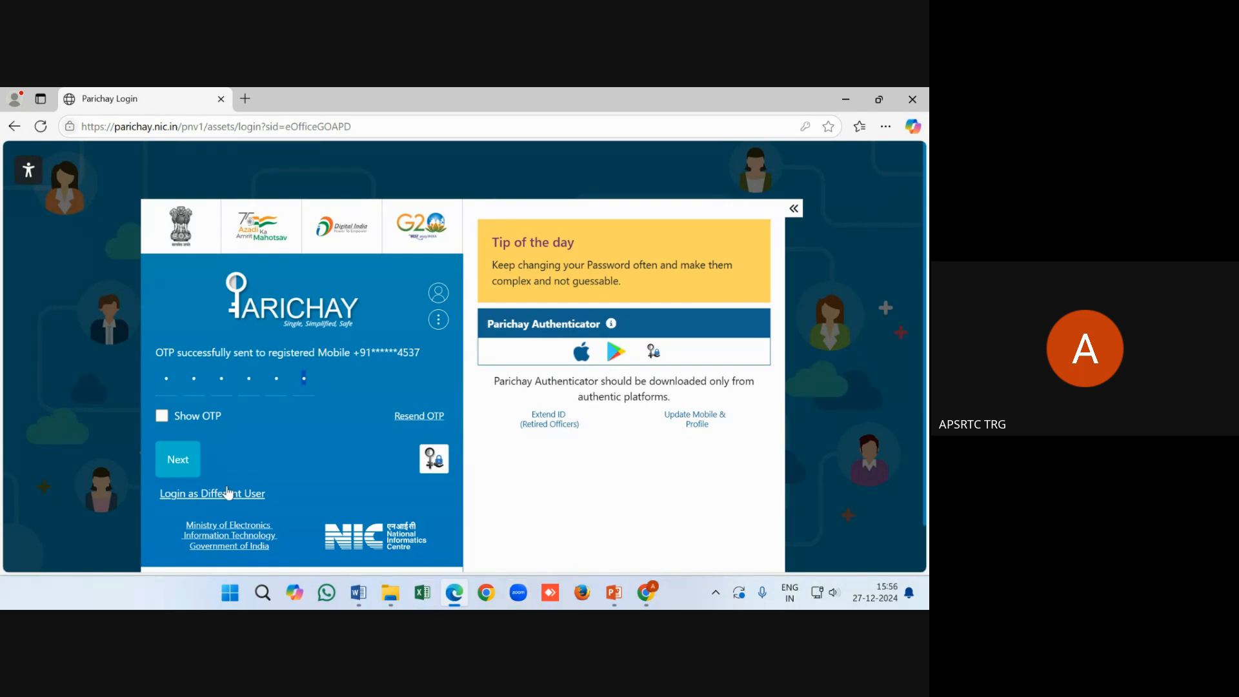
{"action": "left_click", "coordinate": [182, 462]}
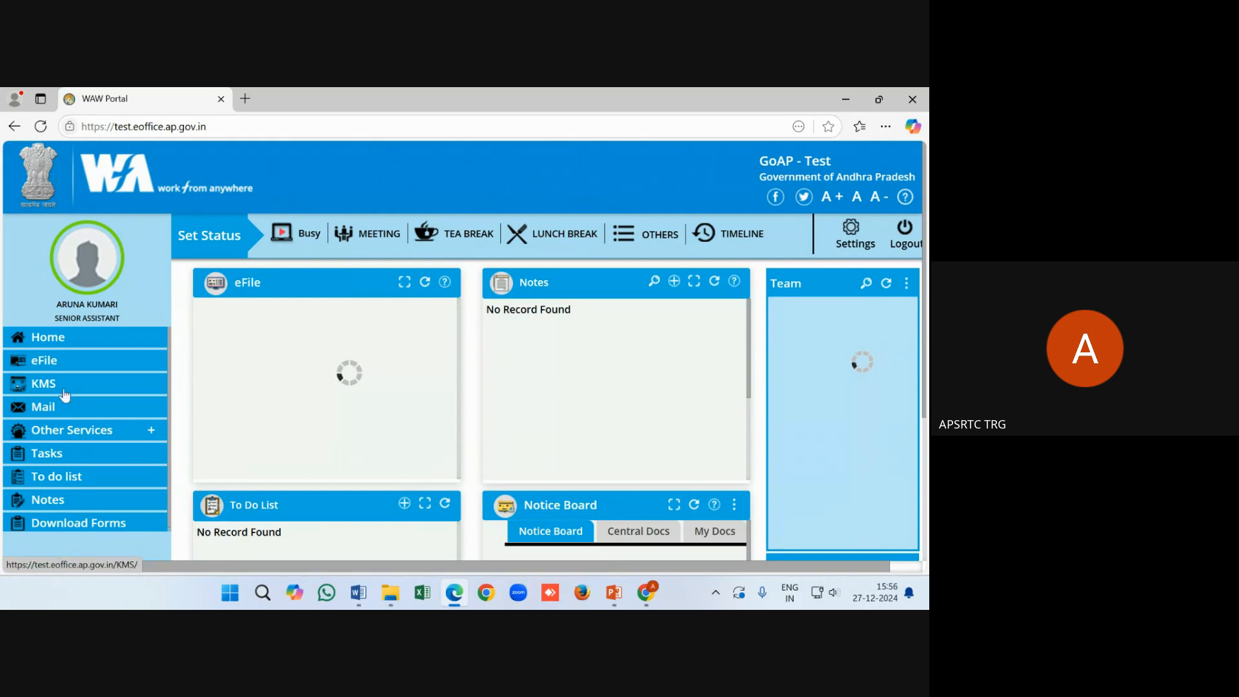
Go to the eFile dashboard's File > Inbox and open received file TRG01-ADMN0GEN/6/2024-ACCT
{"action": "left_click", "coordinate": [44, 362]}
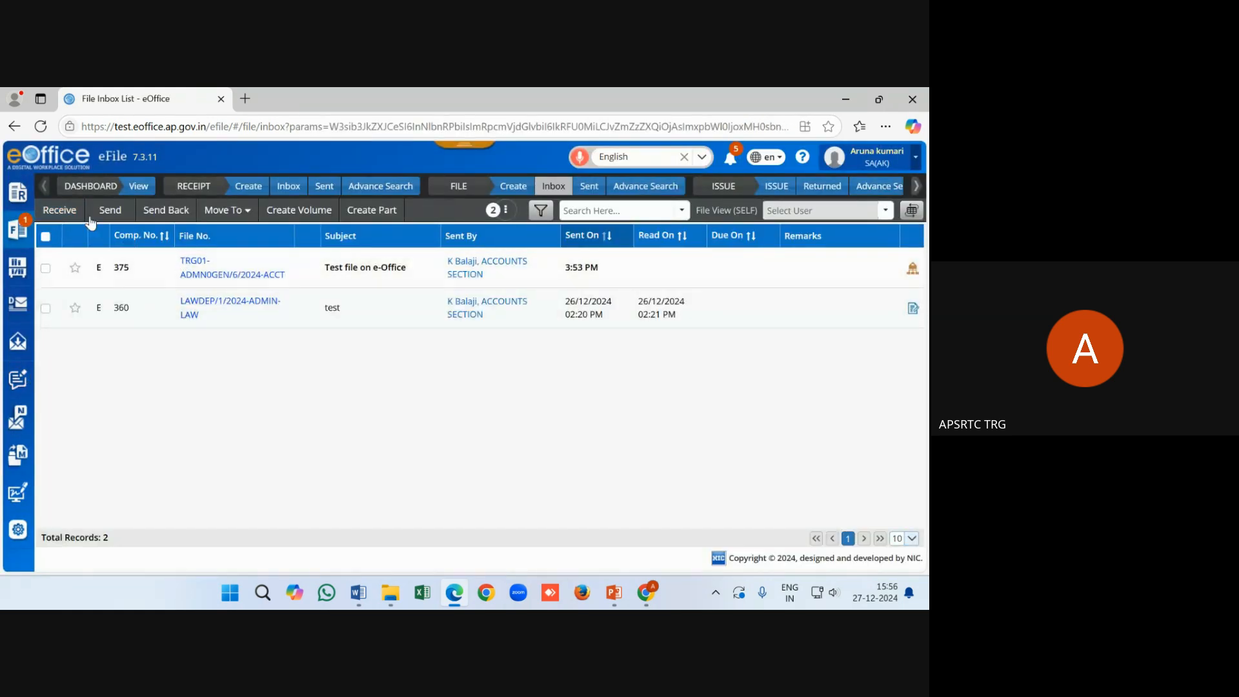
{"action": "left_click", "coordinate": [138, 189]}
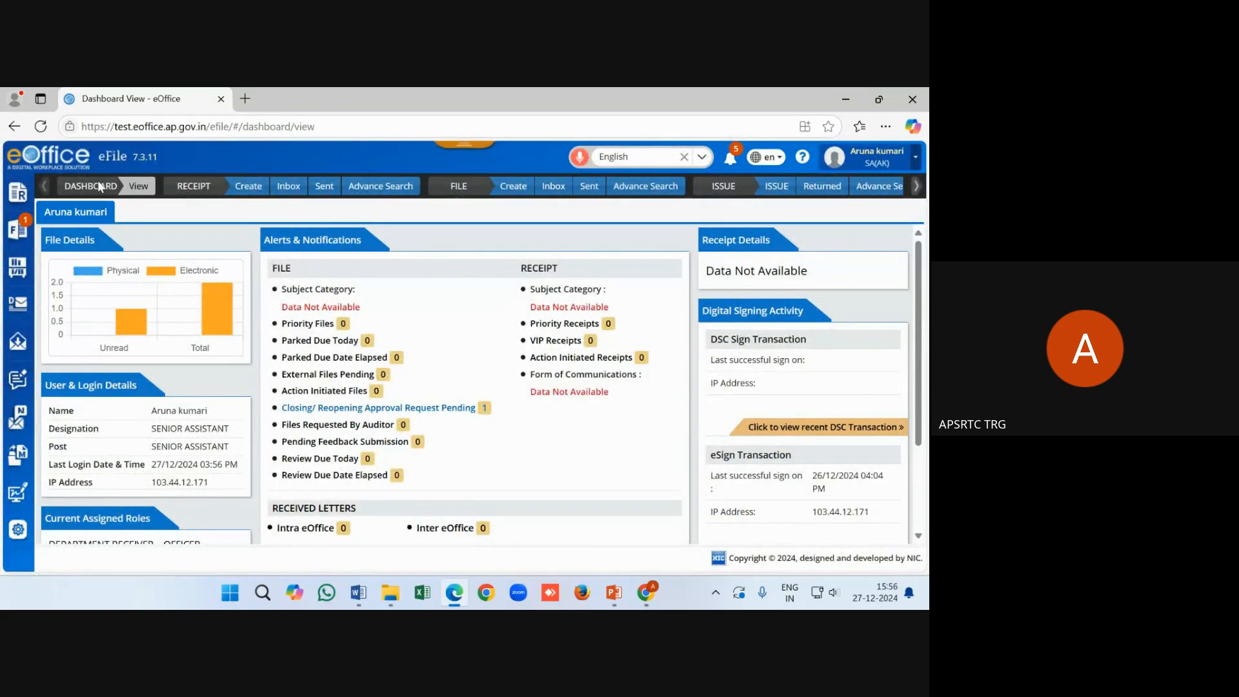
{"action": "left_click", "coordinate": [20, 234]}
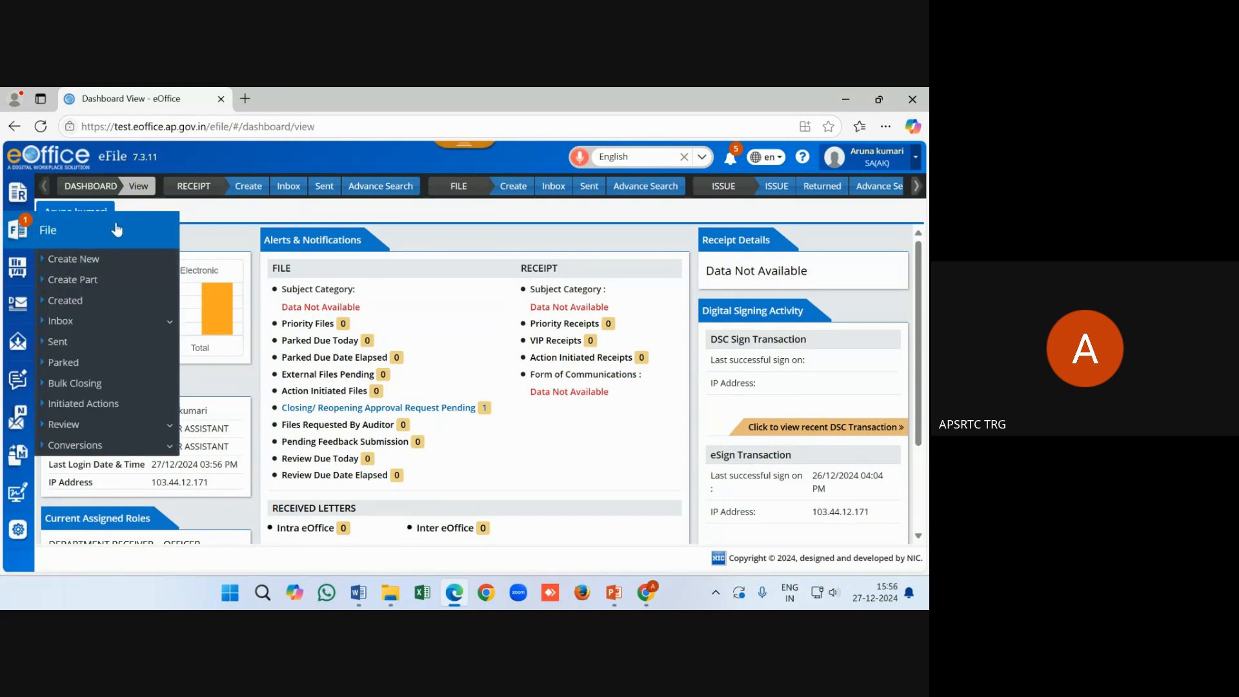
{"action": "left_click", "coordinate": [61, 322]}
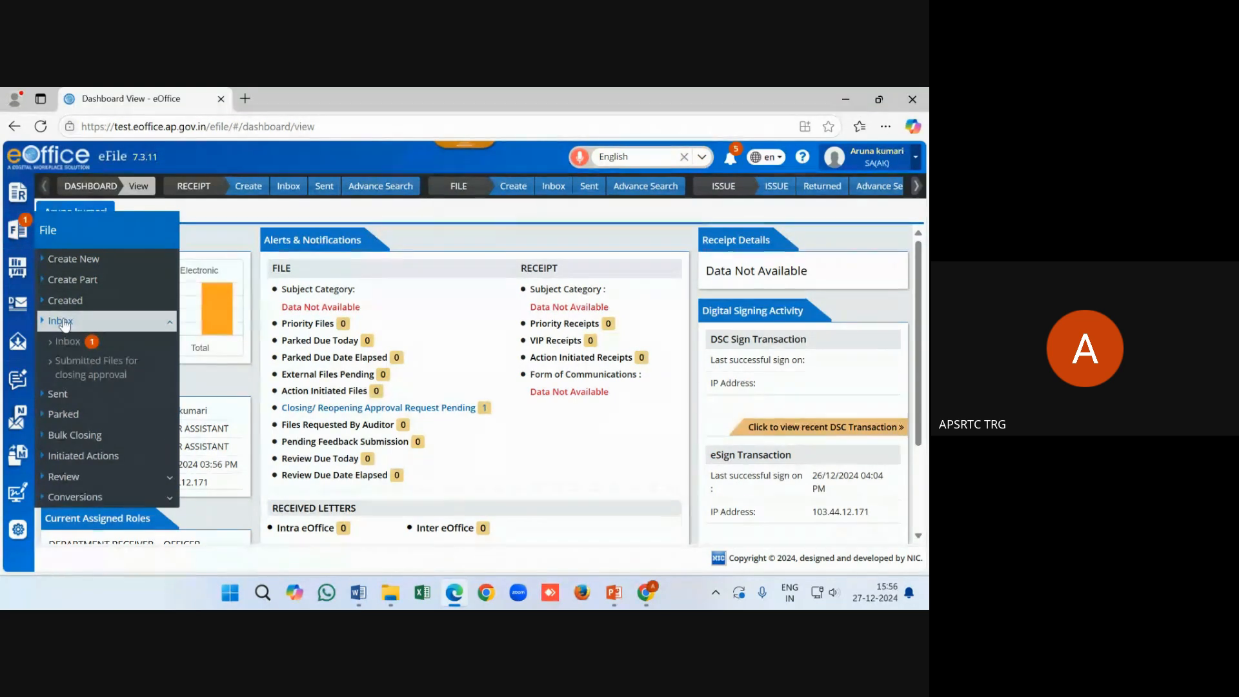
{"action": "left_click", "coordinate": [68, 341]}
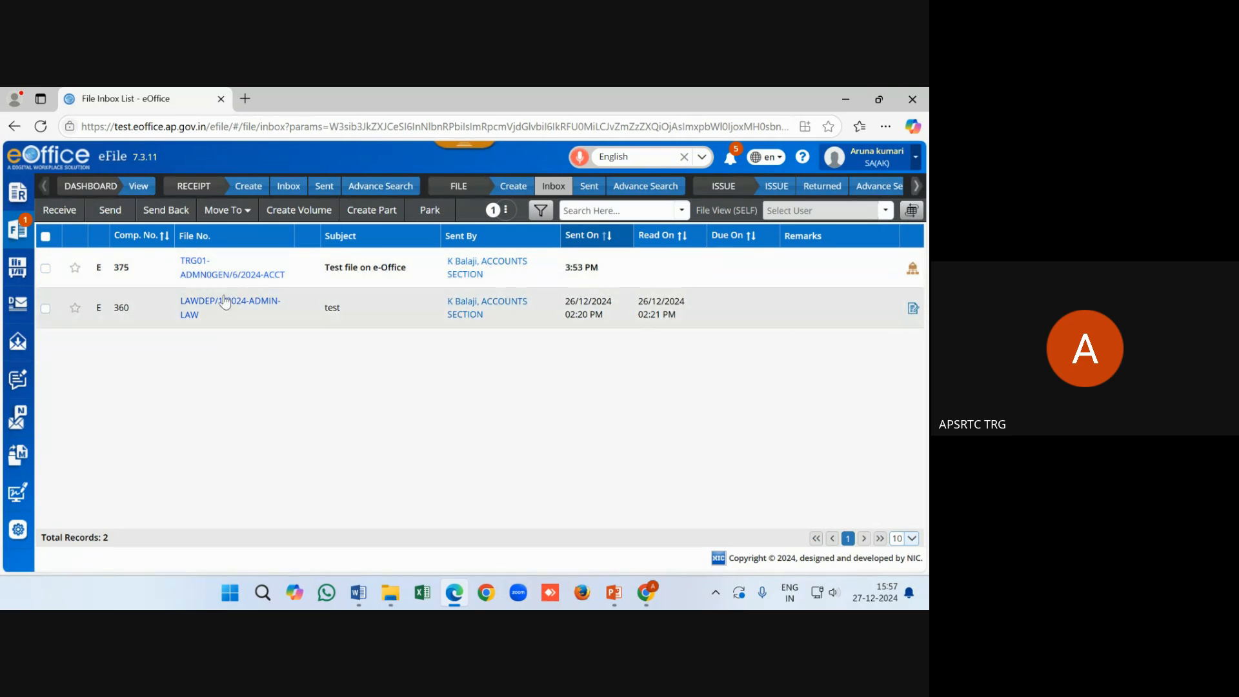
{"action": "left_click", "coordinate": [221, 277]}
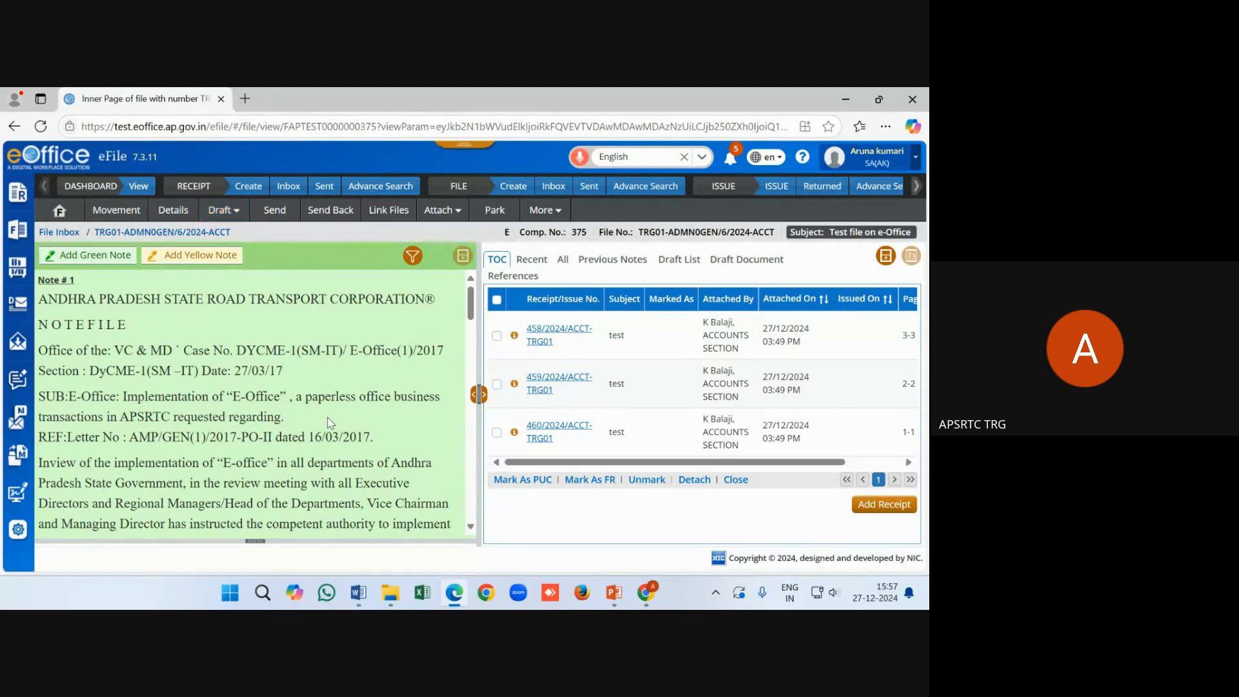
Zoom the page out and create a new draft letter, placing the caret in its empty body
{"action": "key", "text": "ctrl+minus"}
{"action": "key", "text": "ctrl+minus"}
{"action": "key", "text": "ctrl+minus"}
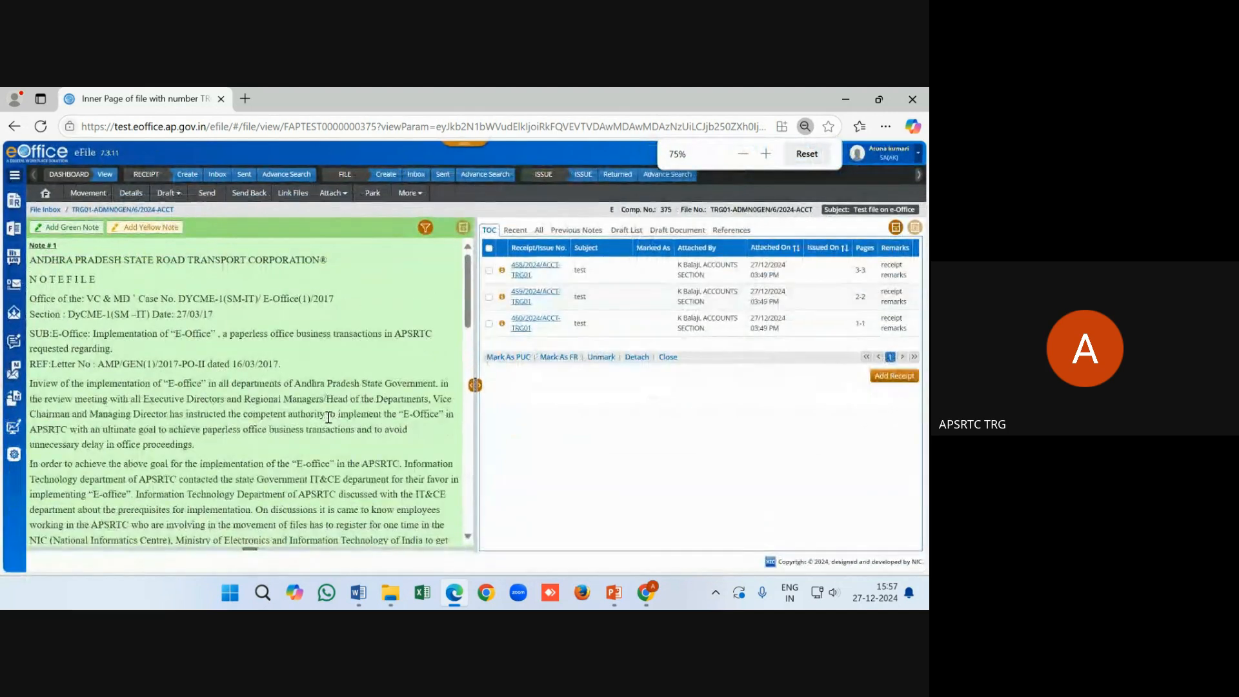
{"action": "left_click", "coordinate": [169, 193]}
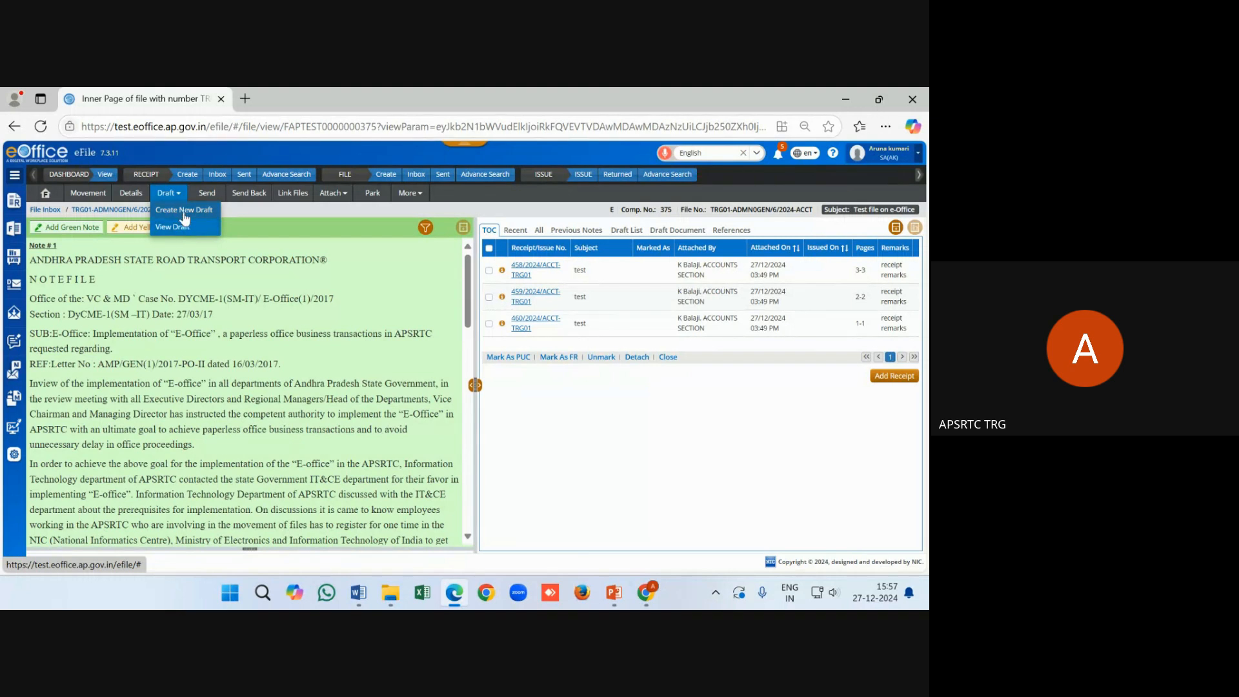
{"action": "left_click", "coordinate": [184, 211]}
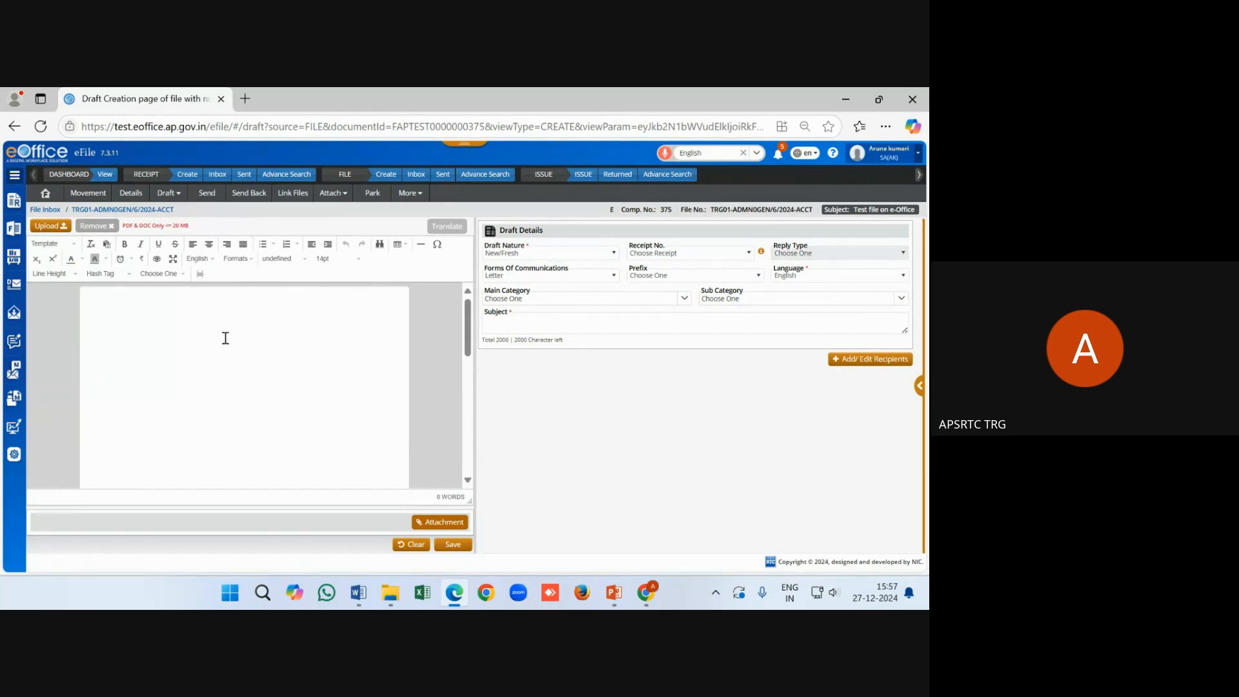
{"action": "left_click", "coordinate": [225, 338]}
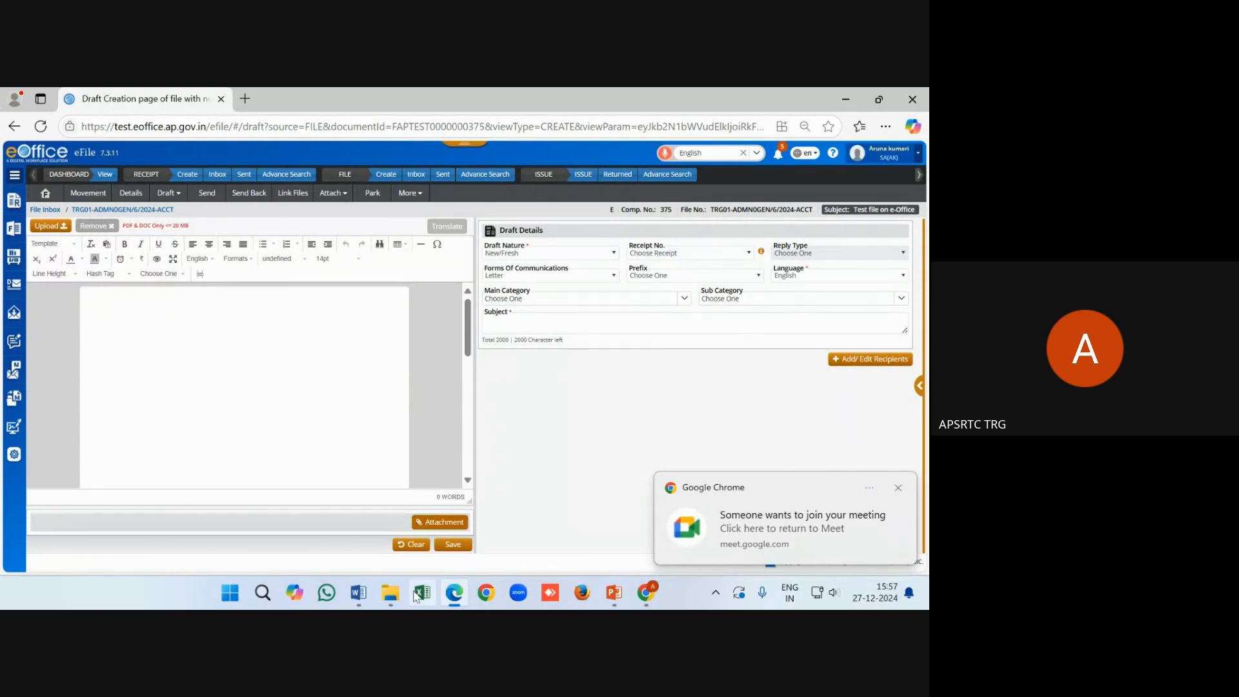
Open 'test letter' from the E-office folder in Word, select all its text, and return to Edge
{"action": "left_click", "coordinate": [389, 597]}
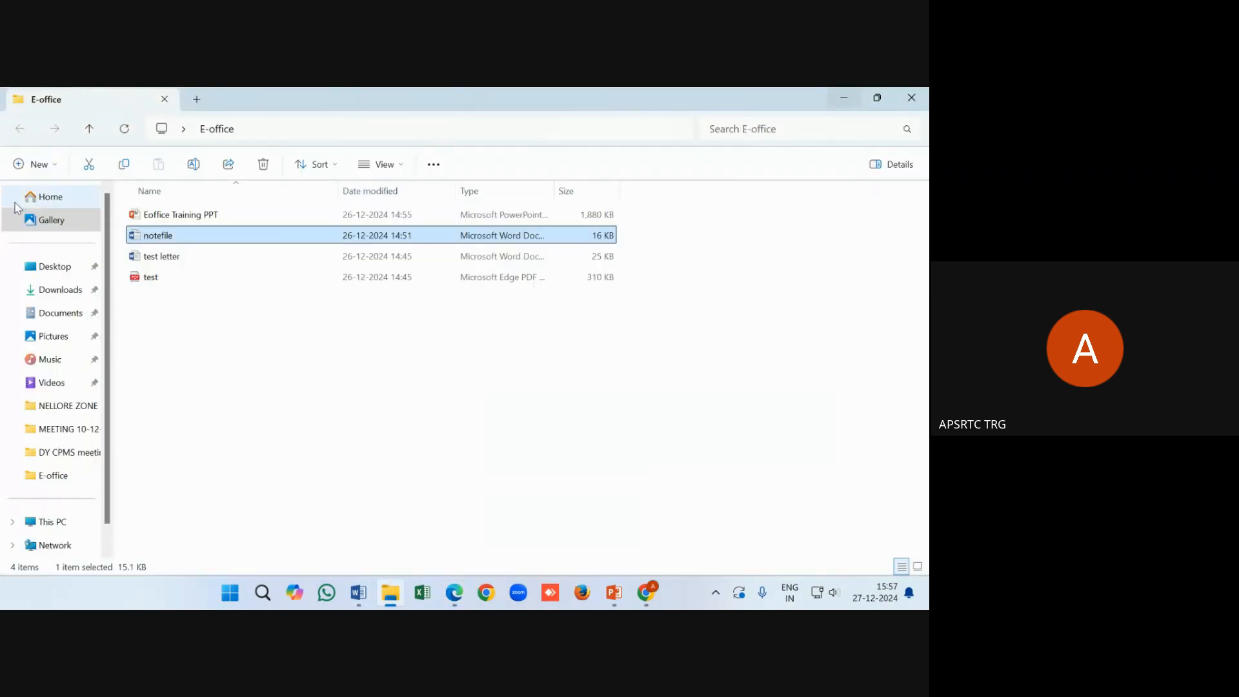
{"action": "left_click", "coordinate": [148, 257]}
{"action": "double_click", "coordinate": [147, 257]}
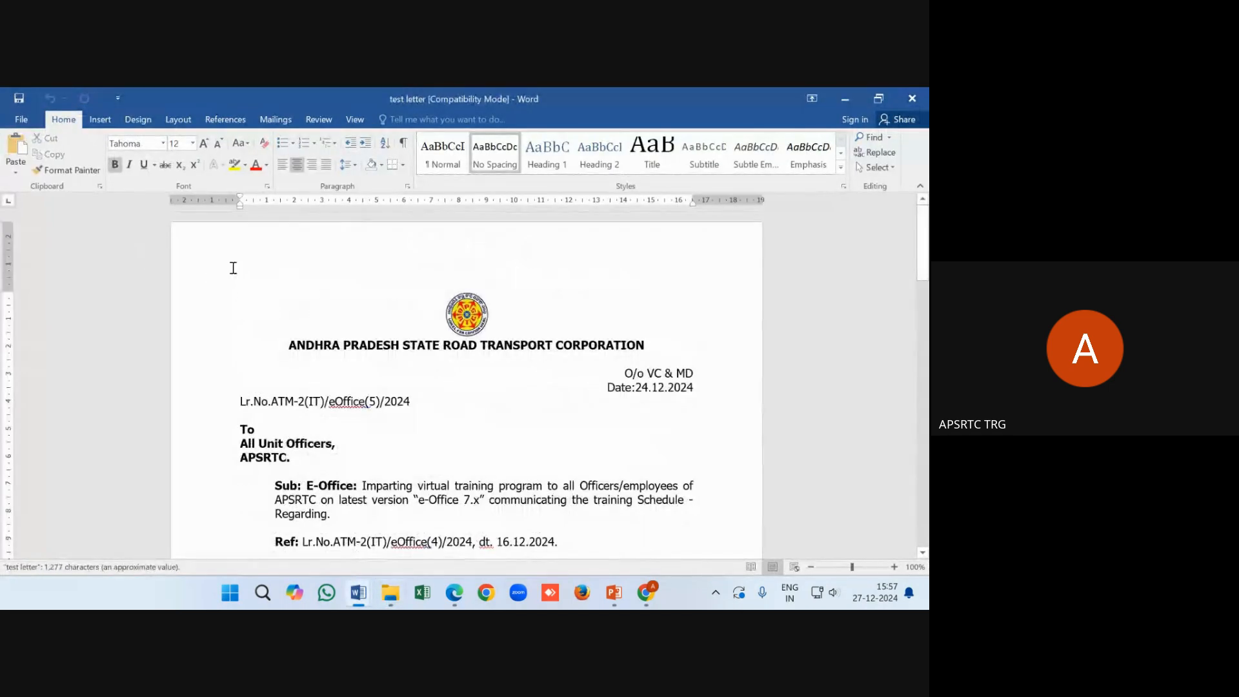
{"action": "left_click_drag", "start_coordinate": [503, 306], "coordinate": [574, 447]}
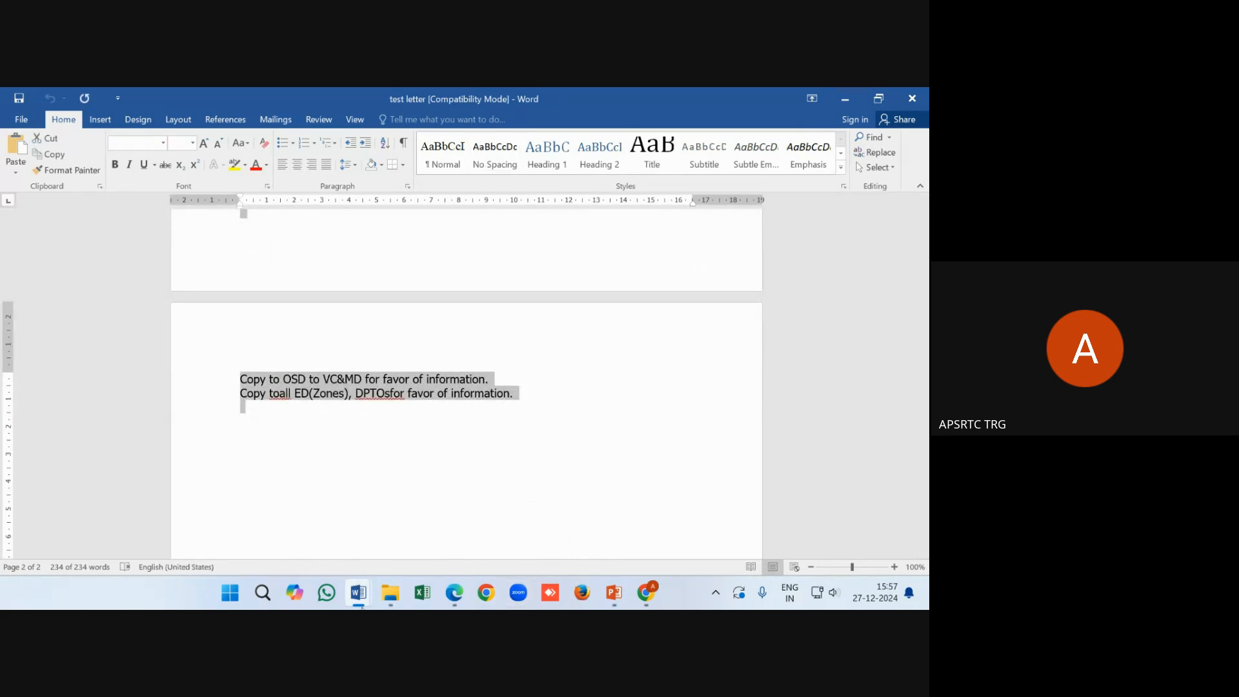
{"action": "left_click", "coordinate": [454, 592]}
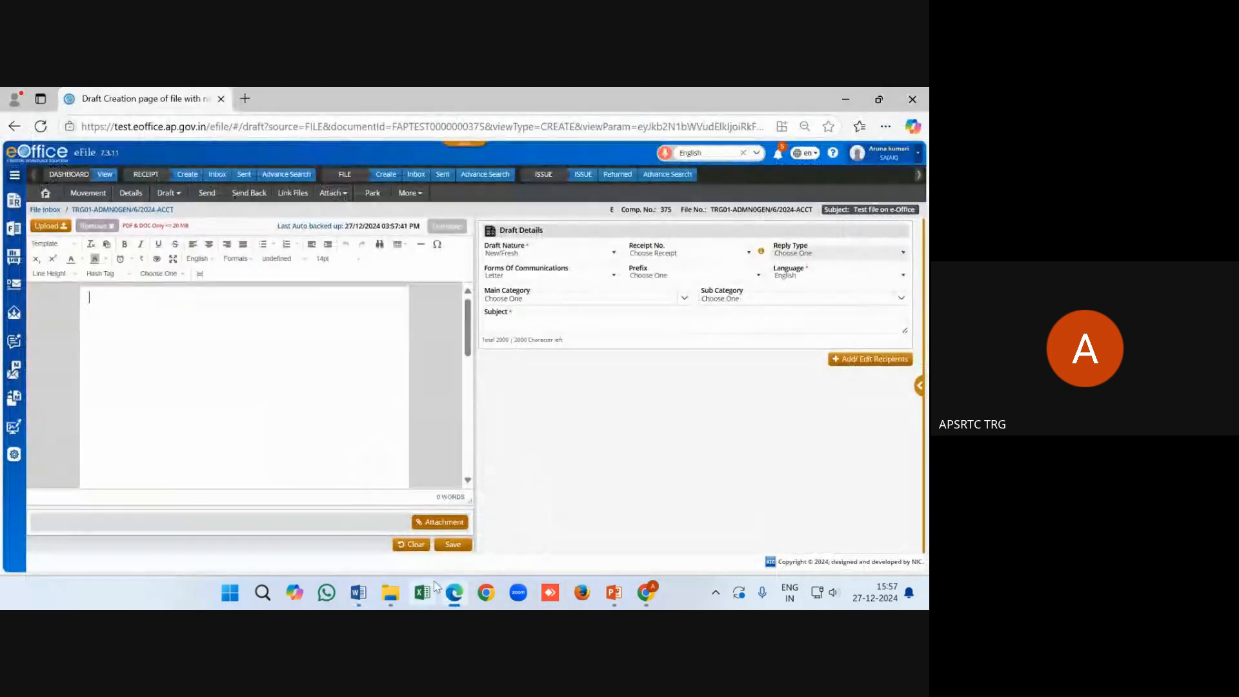
Paste the Word letter into the draft as plain text and select the Executive Director (A) line
{"action": "right_click", "coordinate": [95, 300]}
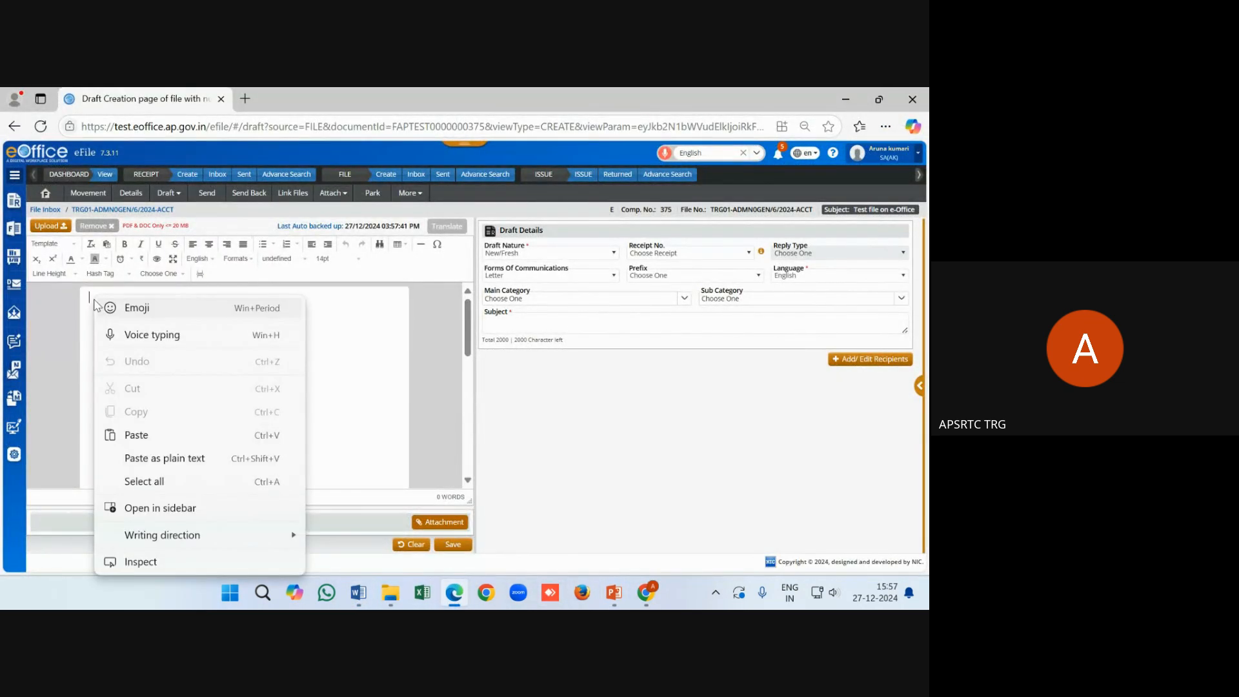
{"action": "left_click", "coordinate": [164, 458]}
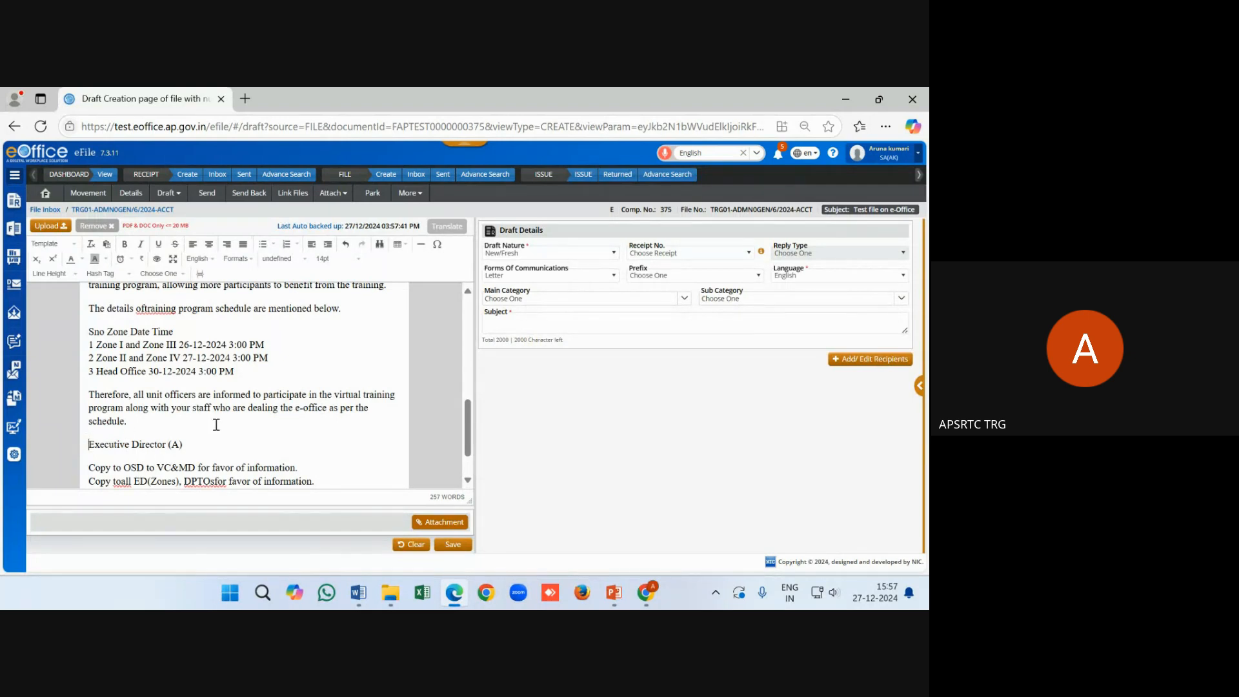
{"action": "scroll", "coordinate": [215, 423], "scroll_direction": "up", "scroll_amount": 3}
{"action": "scroll", "coordinate": [149, 457], "scroll_direction": "down", "scroll_amount": 5}
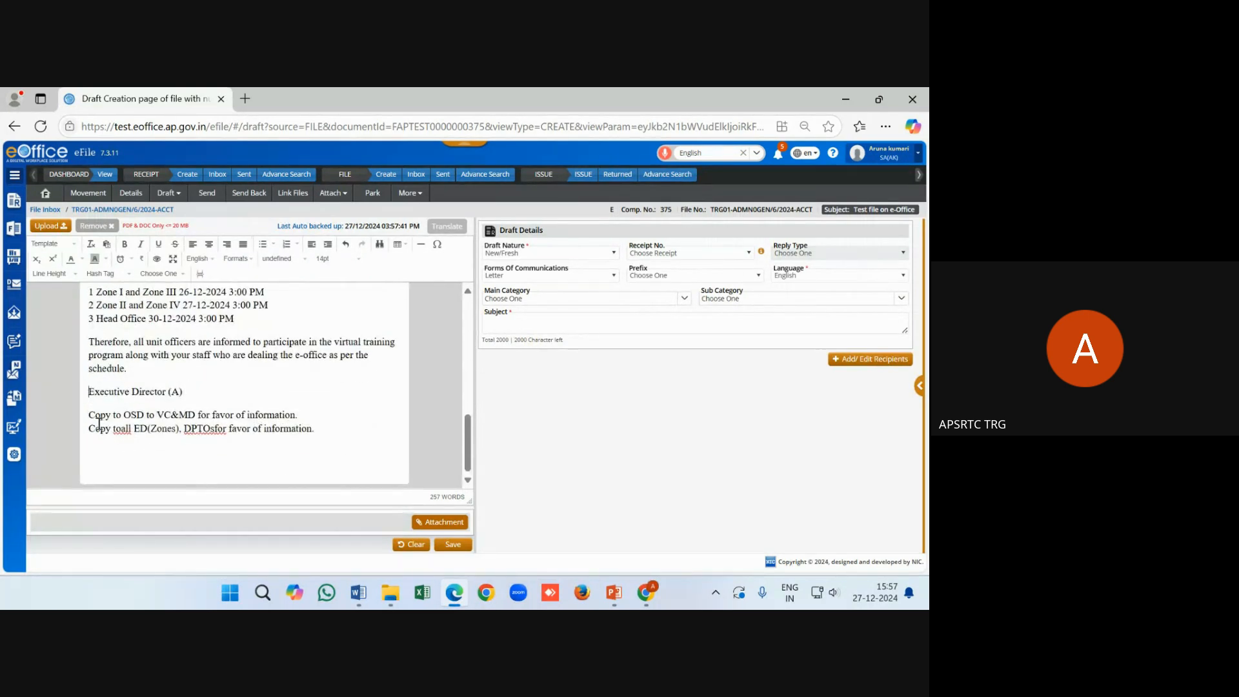
{"action": "left_click", "coordinate": [89, 392]}
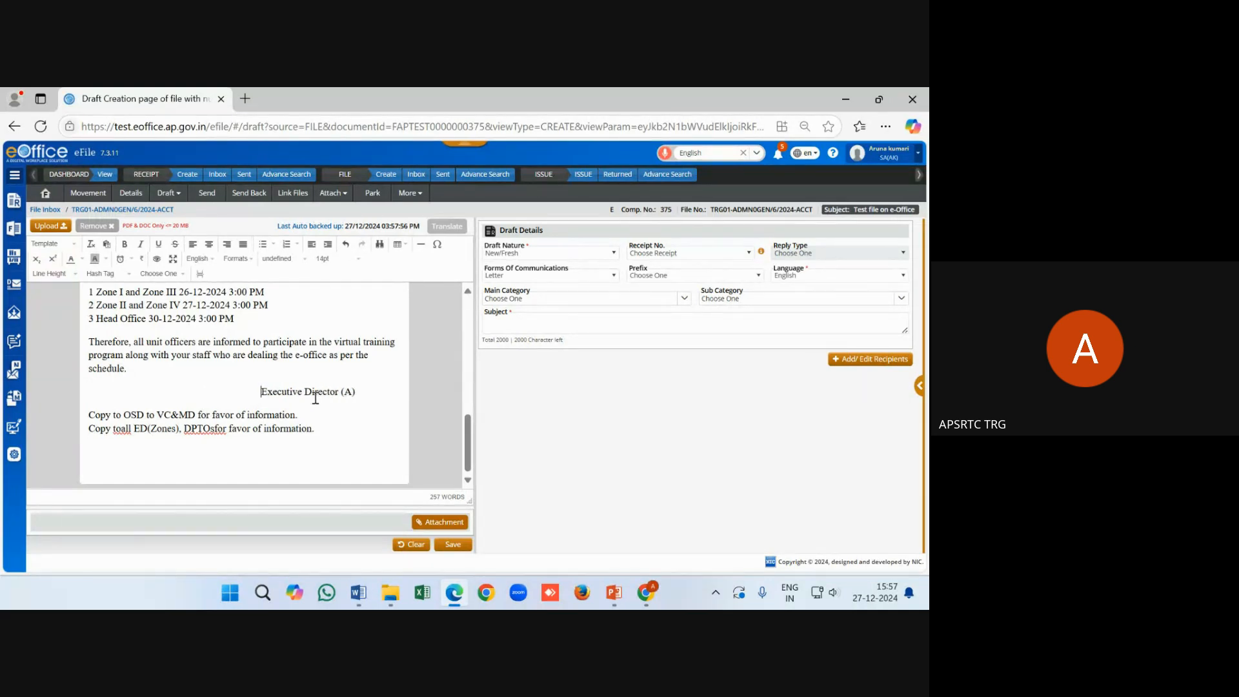
{"action": "left_click_drag", "start_coordinate": [359, 392], "coordinate": [251, 392]}
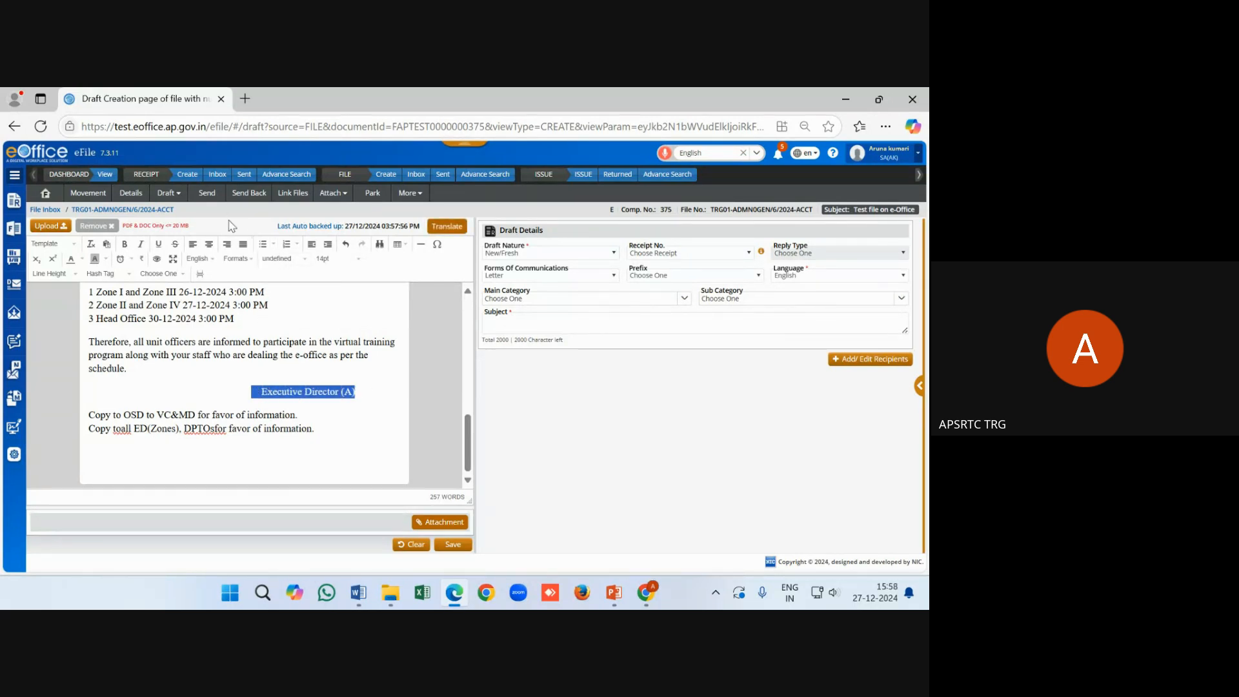
{"action": "left_click", "coordinate": [125, 276]}
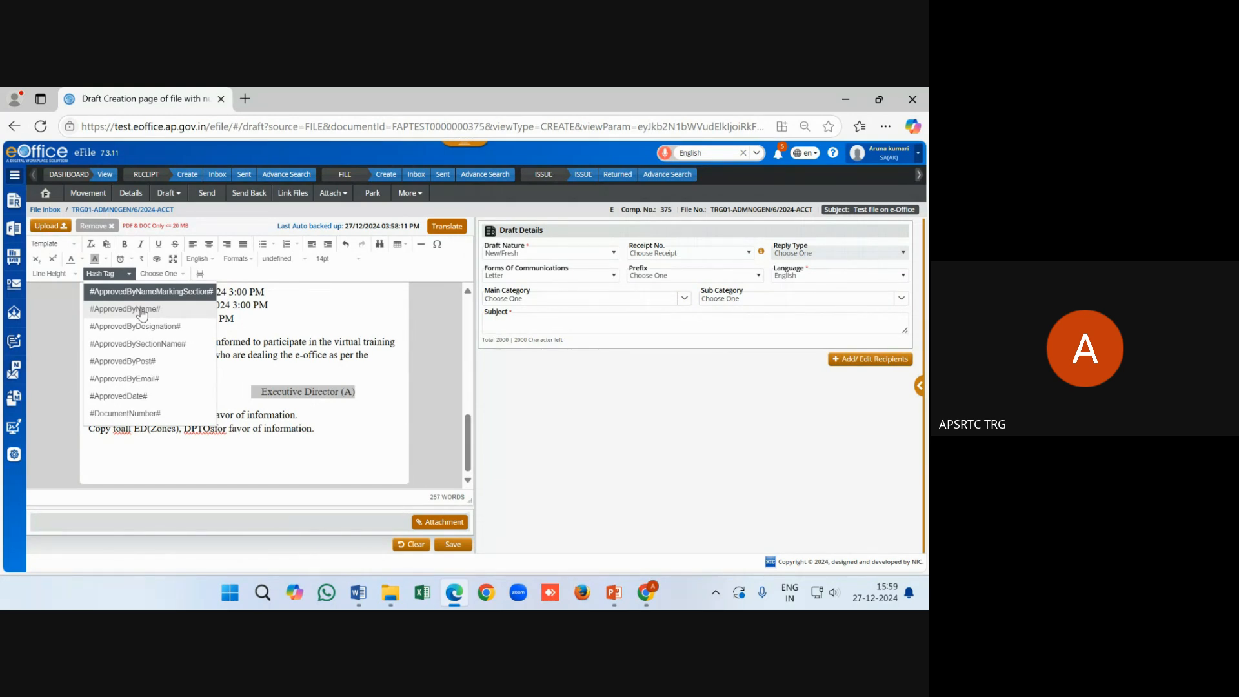
Replace the signature with #ApprovedByName# and add #ApprovedDate# on the line below
{"action": "left_click", "coordinate": [125, 309]}
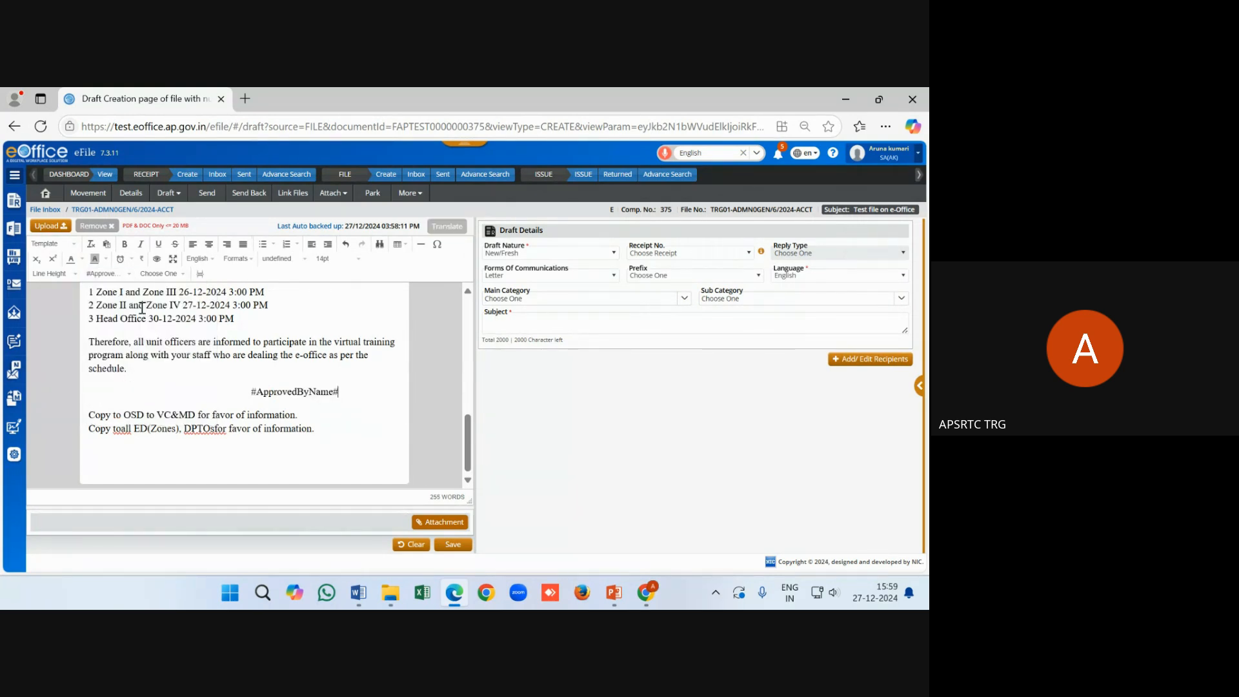
{"action": "key", "text": "Return"}
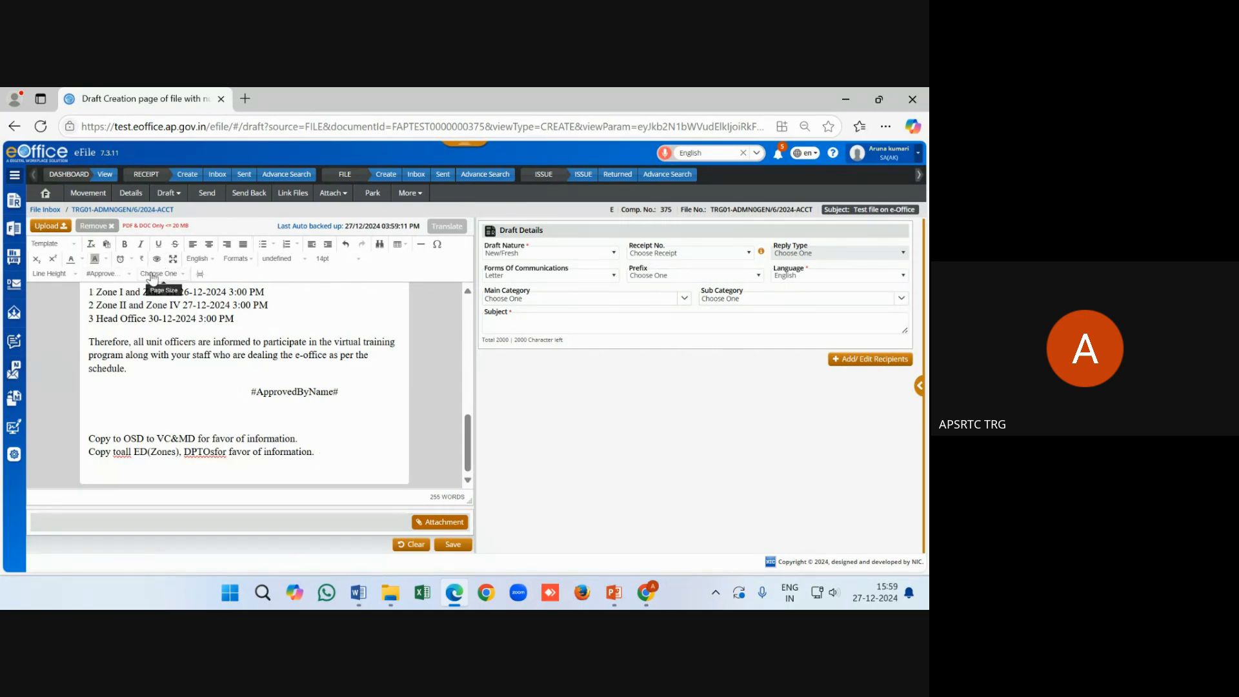
{"action": "left_click", "coordinate": [110, 284]}
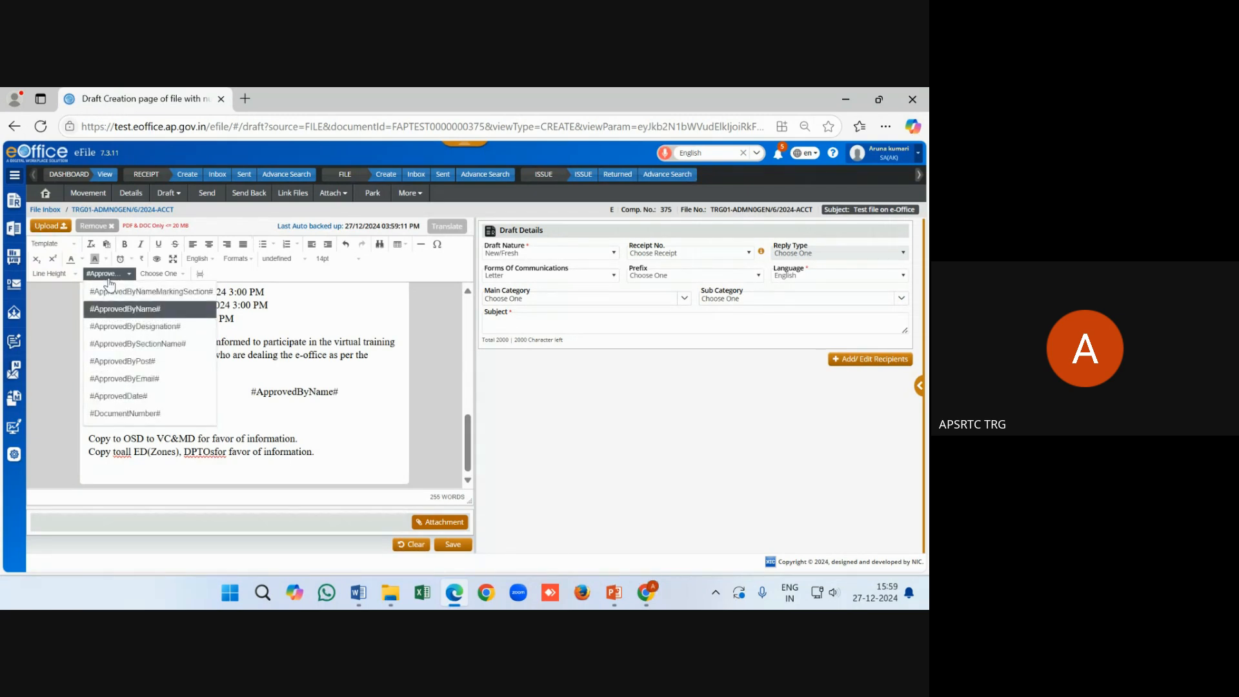
{"action": "left_click", "coordinate": [127, 397]}
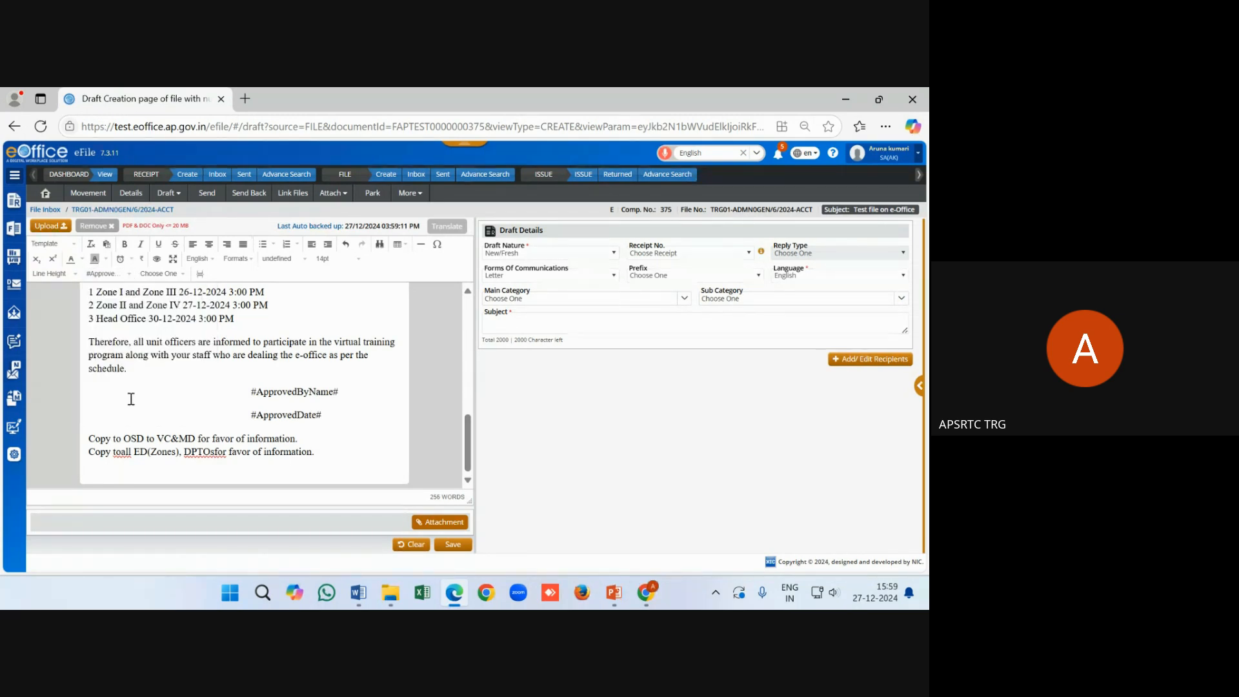
Save the draft so far, dismissing the hashtag list without inserting anything
{"action": "left_click", "coordinate": [331, 436]}
{"action": "left_click", "coordinate": [451, 546]}
{"action": "left_click", "coordinate": [123, 278]}
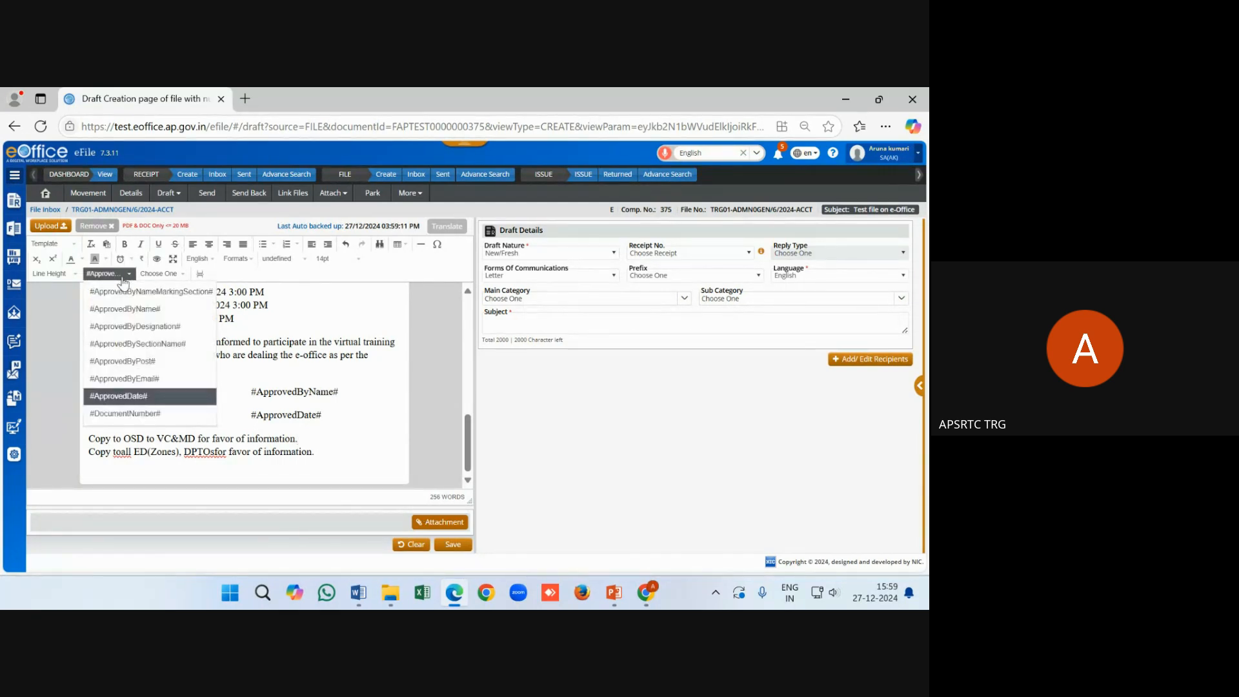
{"action": "left_click", "coordinate": [122, 275]}
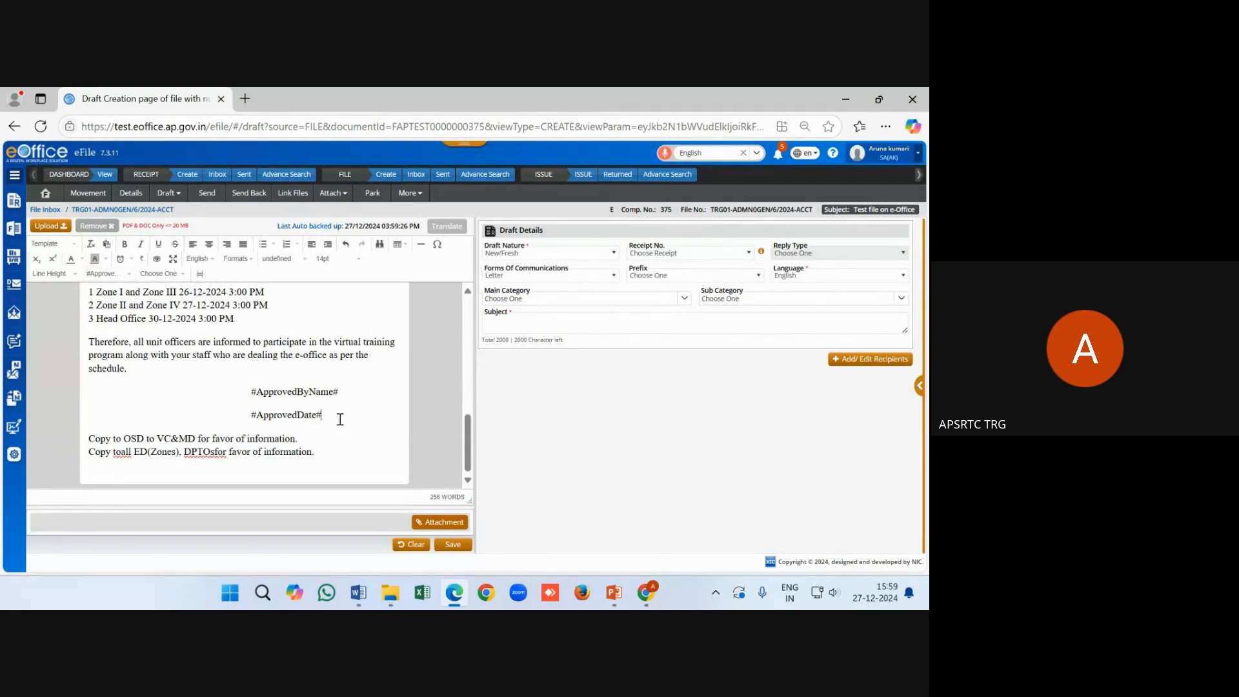
After the save is rejected, keep New/Fresh draft nature and enter the subject 'test draft'
{"action": "left_click", "coordinate": [452, 545]}
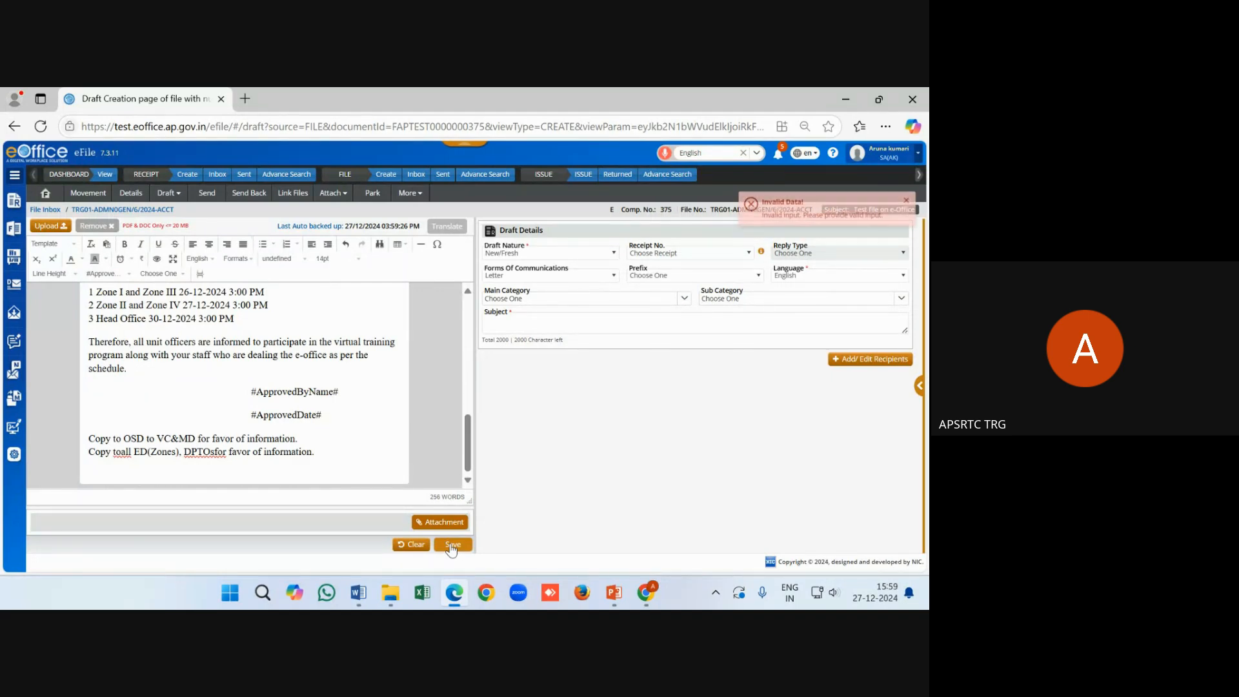
{"action": "left_click", "coordinate": [542, 277]}
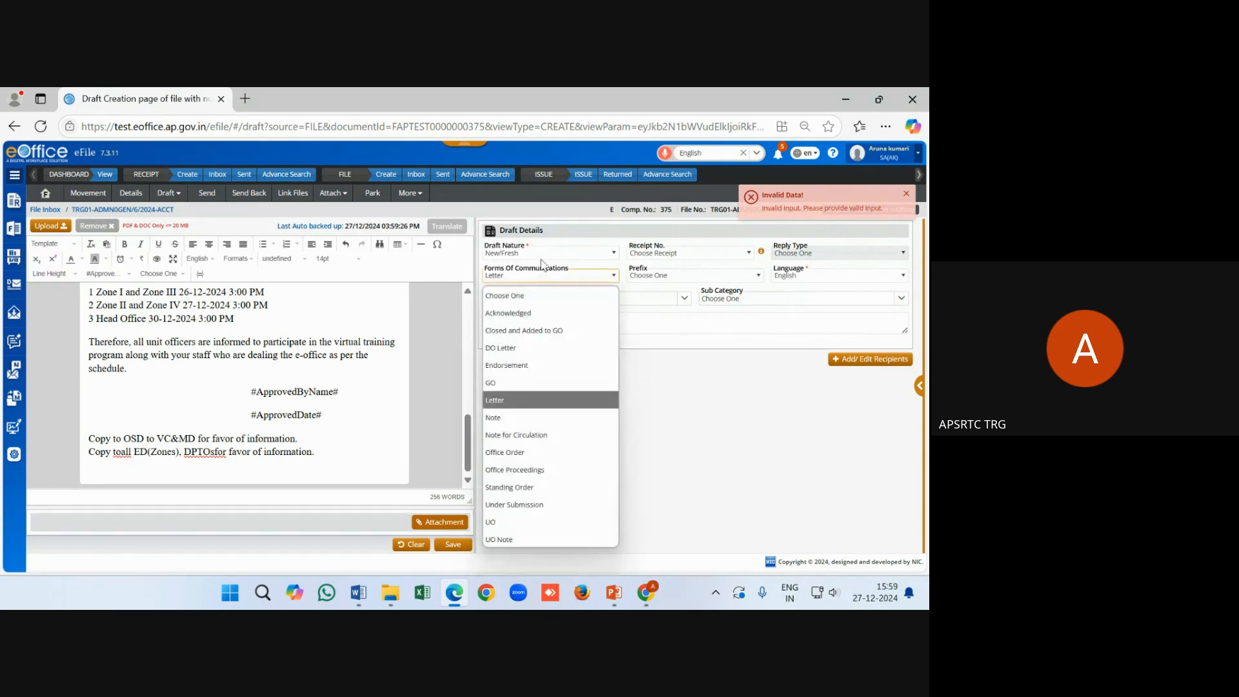
{"action": "left_click", "coordinate": [542, 253]}
{"action": "left_click", "coordinate": [541, 289]}
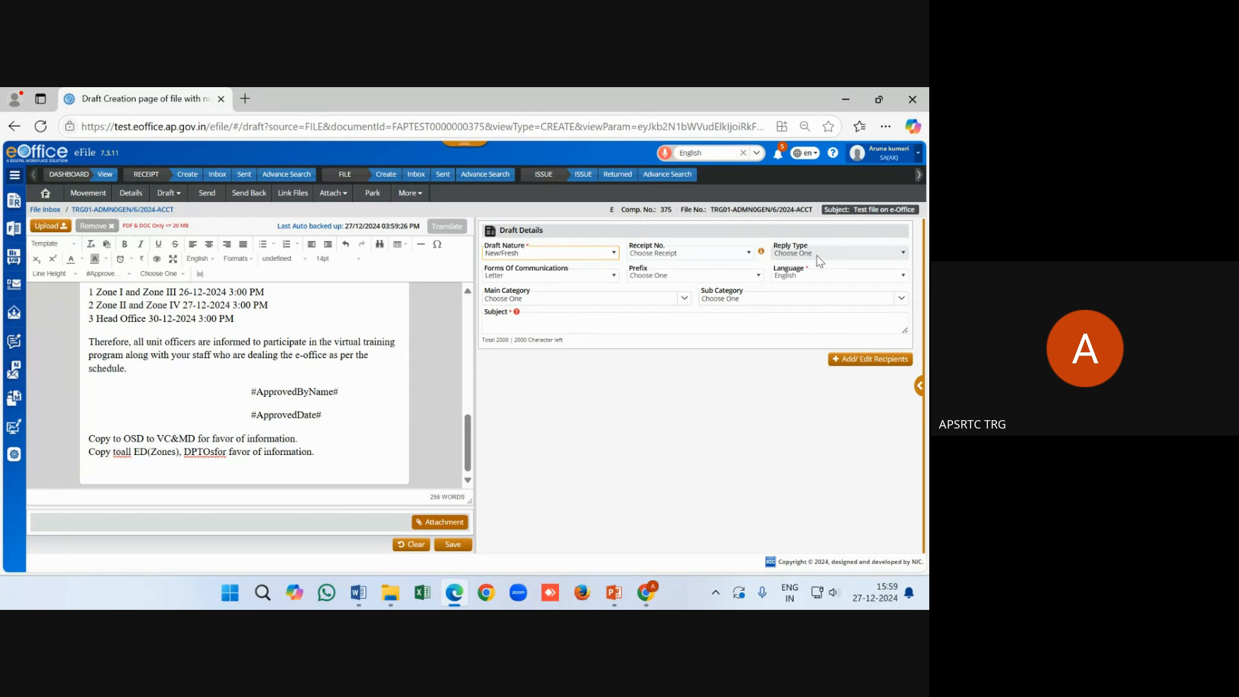
{"action": "left_click", "coordinate": [538, 323]}
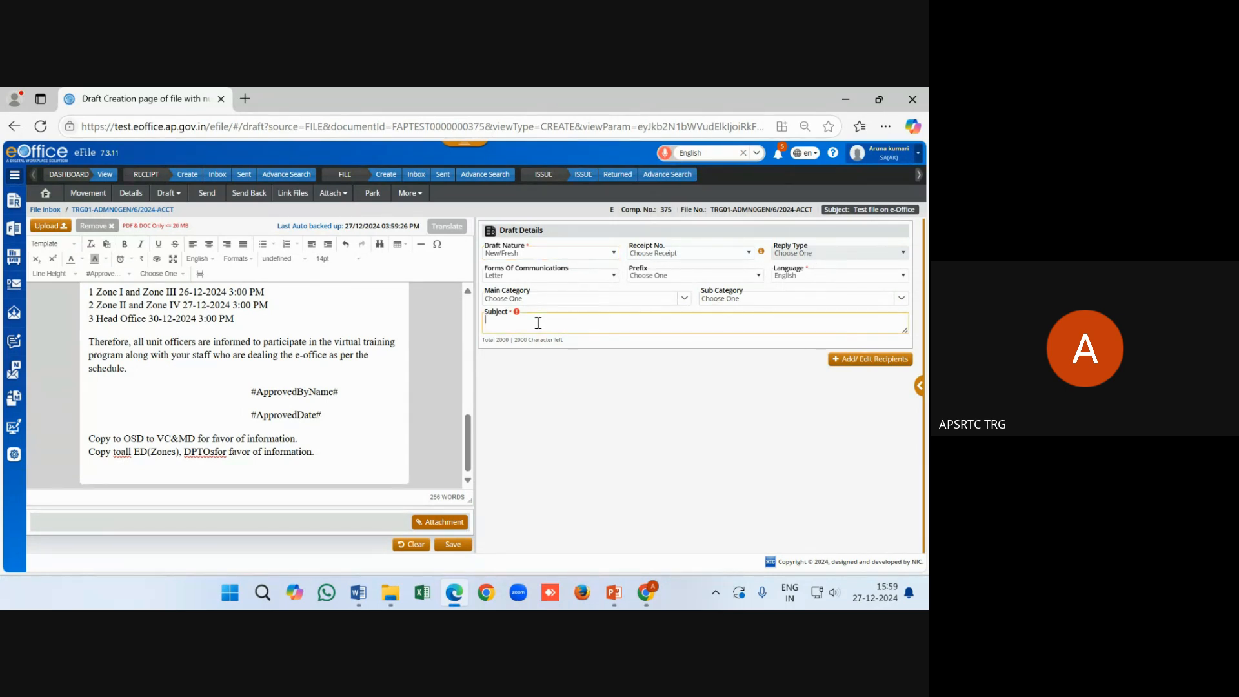
{"action": "type", "text": "test draft"}
{"action": "left_click", "coordinate": [734, 383]}
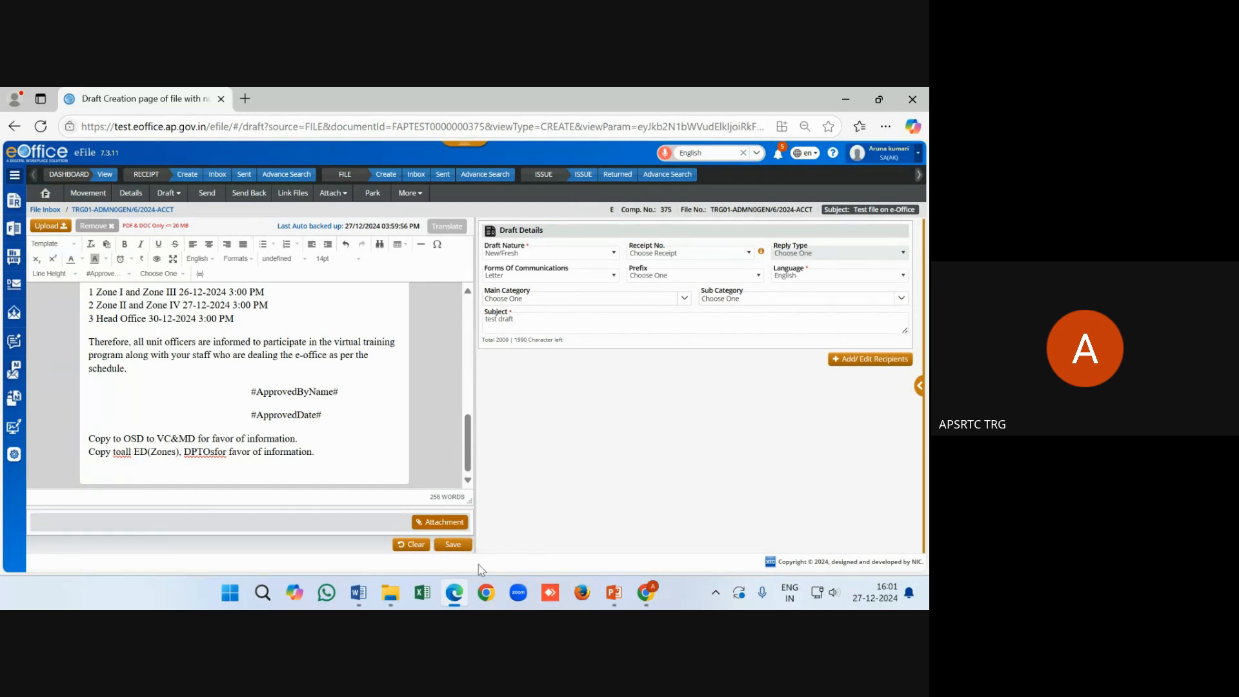
Save the letter as draft DFA/240 and scroll through its two-page PDF preview
{"action": "left_click", "coordinate": [439, 546]}
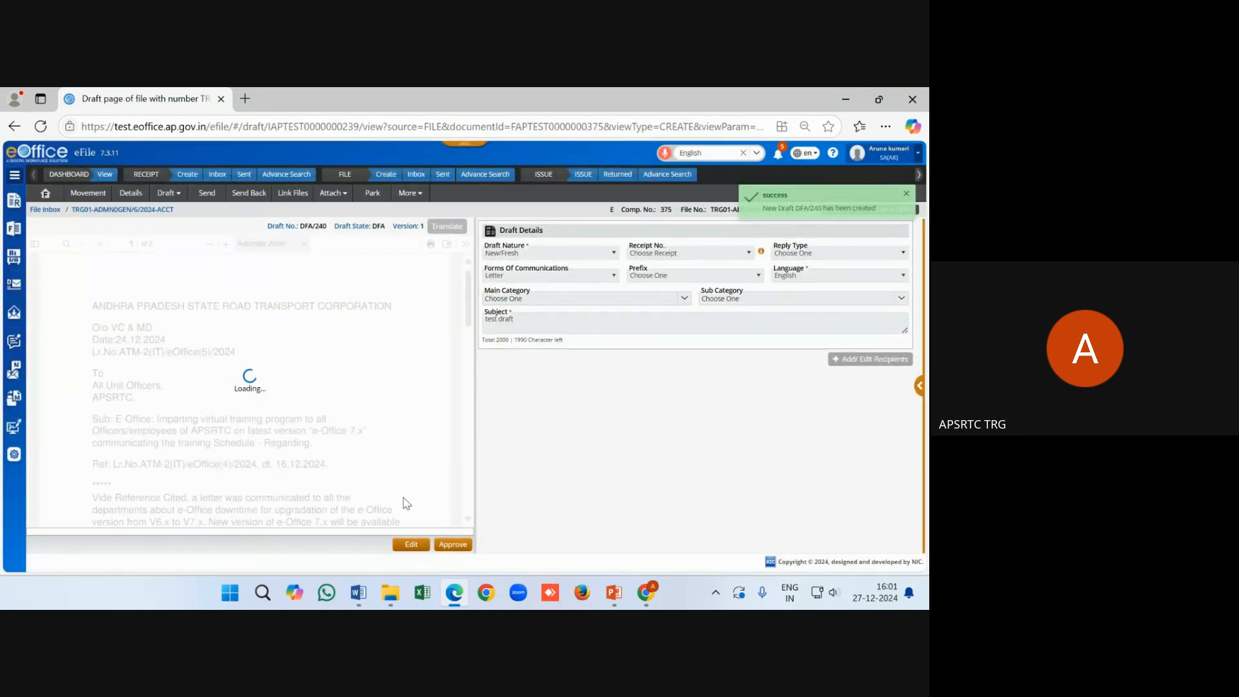
{"action": "scroll", "coordinate": [395, 498], "scroll_direction": "down", "scroll_amount": 5}
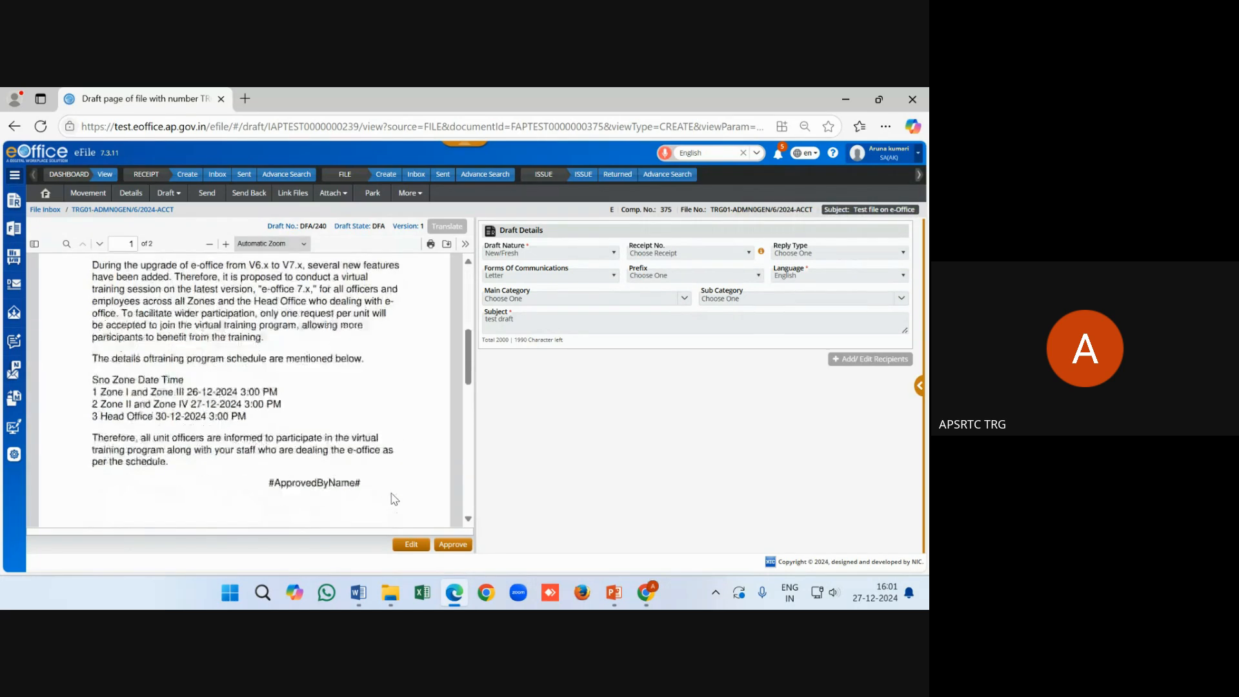
{"action": "scroll", "coordinate": [394, 499], "scroll_direction": "down", "scroll_amount": 4}
{"action": "scroll", "coordinate": [394, 499], "scroll_direction": "up", "scroll_amount": 2}
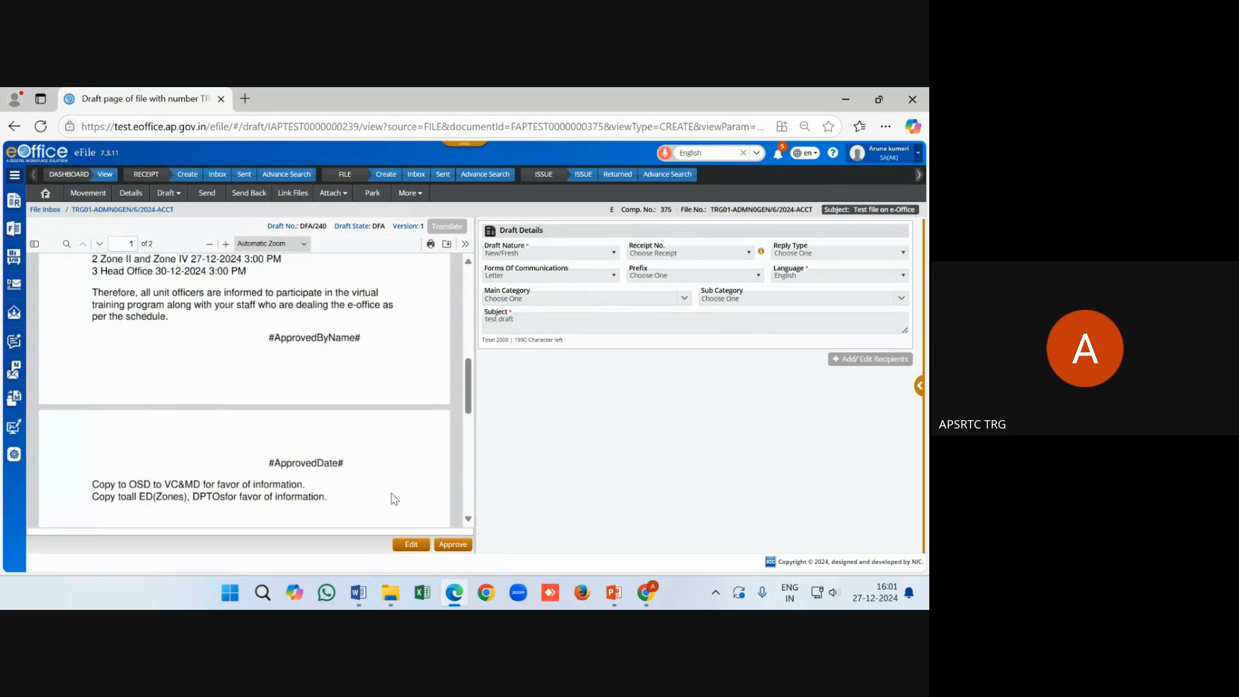
Approve the draft with Yes in the confirmation, then highlight the success message and APPROVED state
{"action": "left_click", "coordinate": [453, 545]}
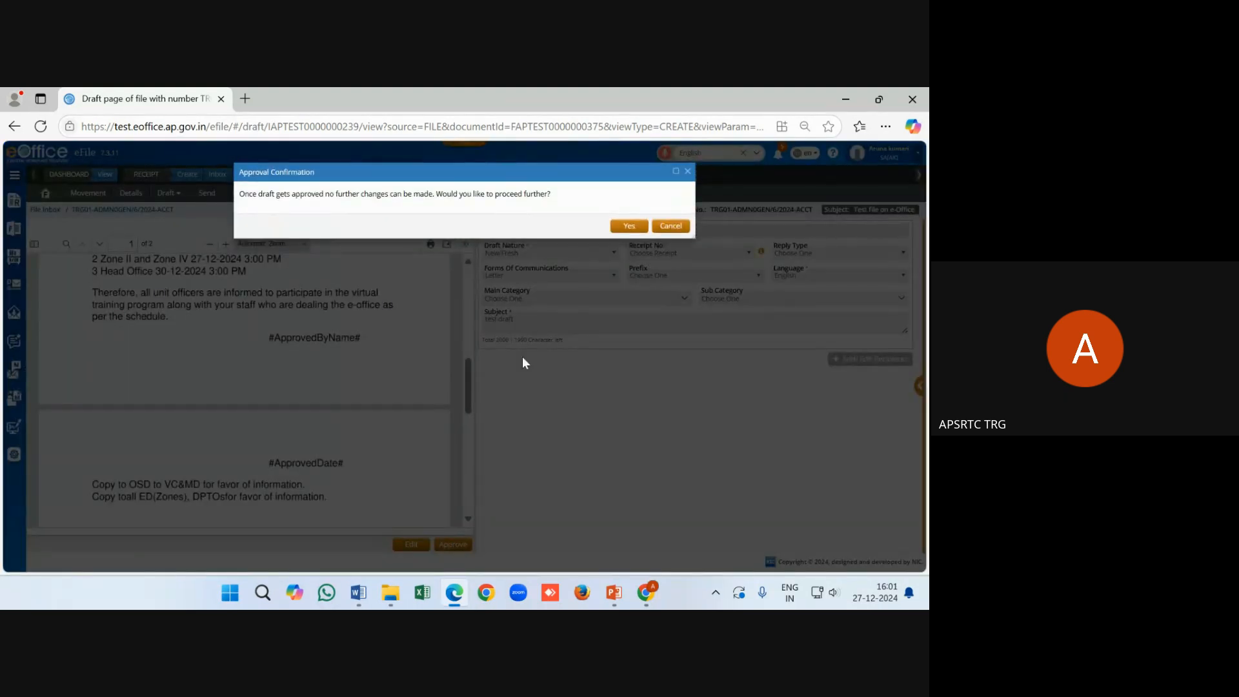
{"action": "left_click", "coordinate": [629, 226]}
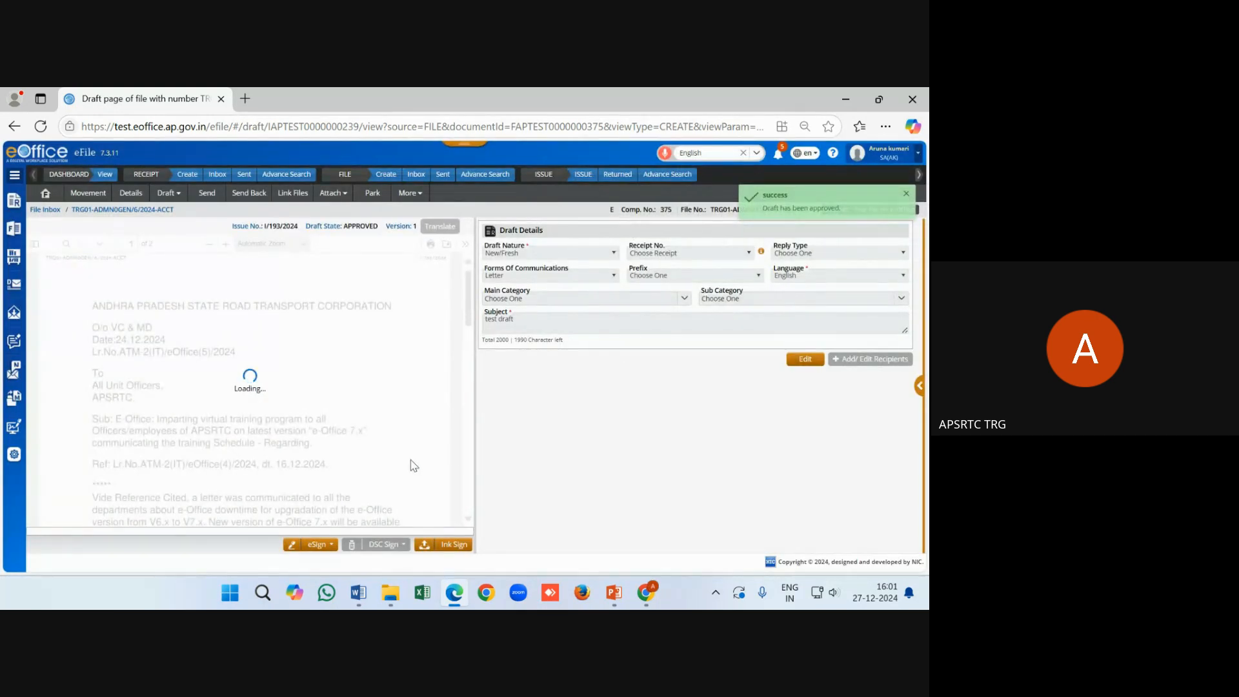
{"action": "left_click_drag", "start_coordinate": [841, 207], "coordinate": [764, 208]}
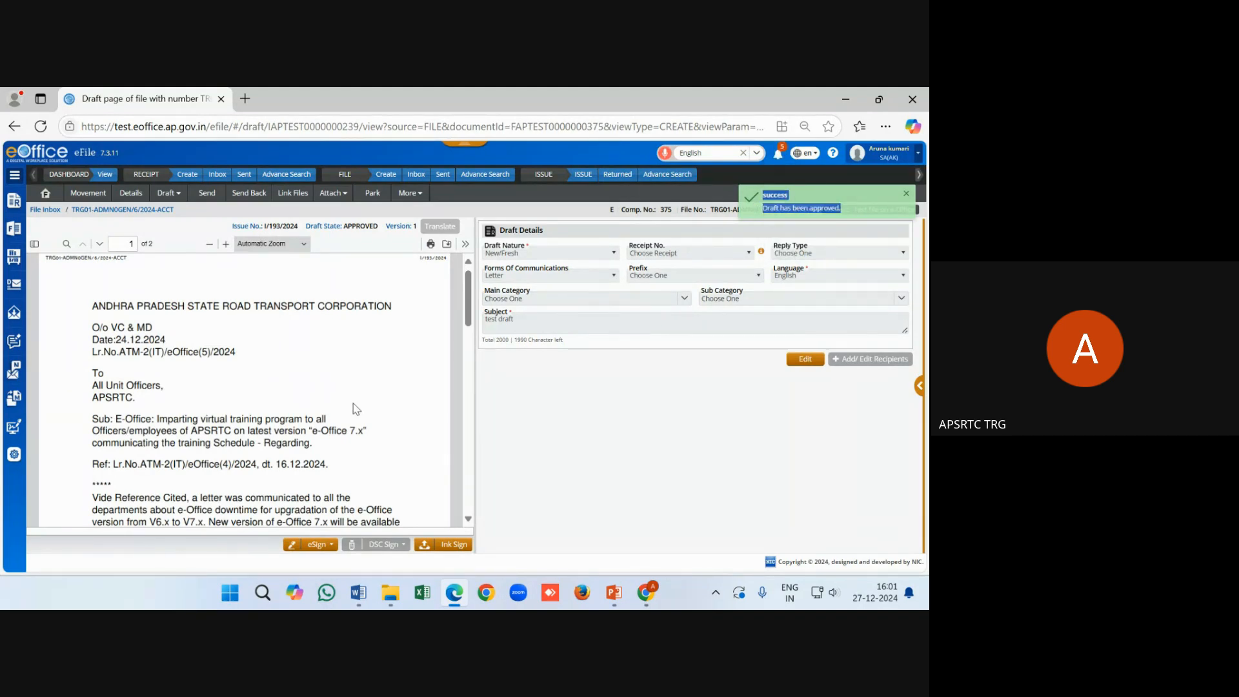
{"action": "left_click_drag", "start_coordinate": [379, 226], "coordinate": [343, 226]}
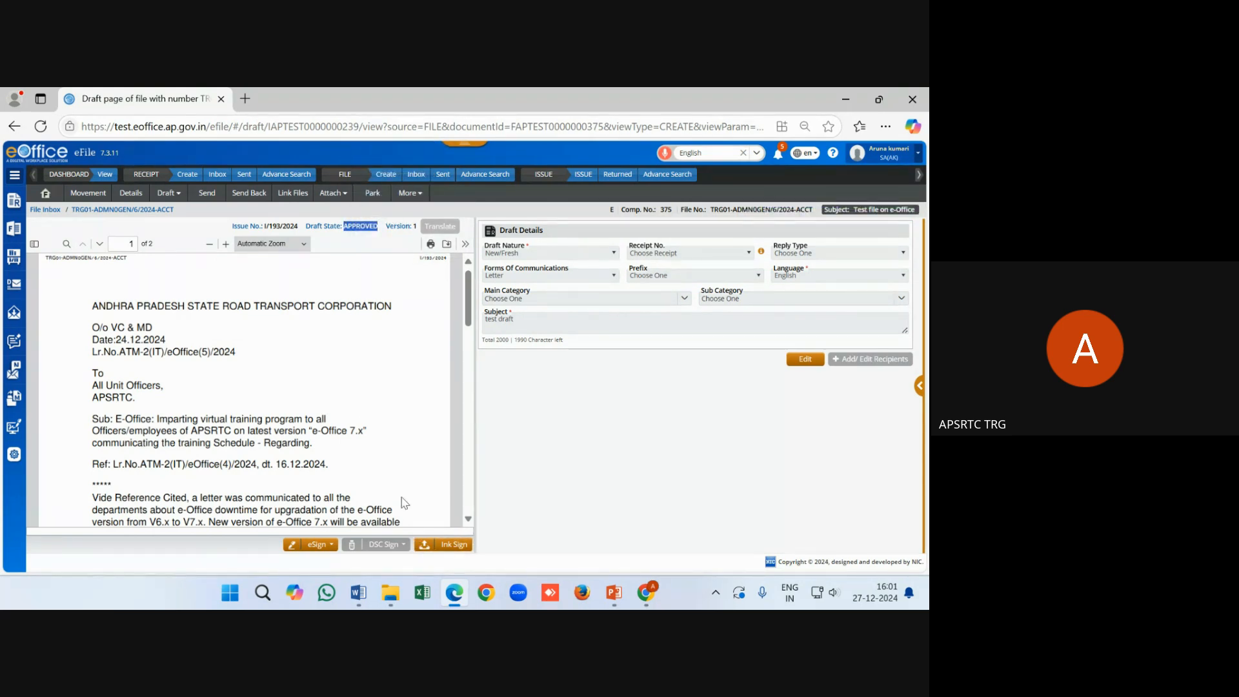
Re-select the draft's APPROVED state text and bring up the eSign options
{"action": "scroll", "coordinate": [404, 503], "scroll_direction": "down", "scroll_amount": 10}
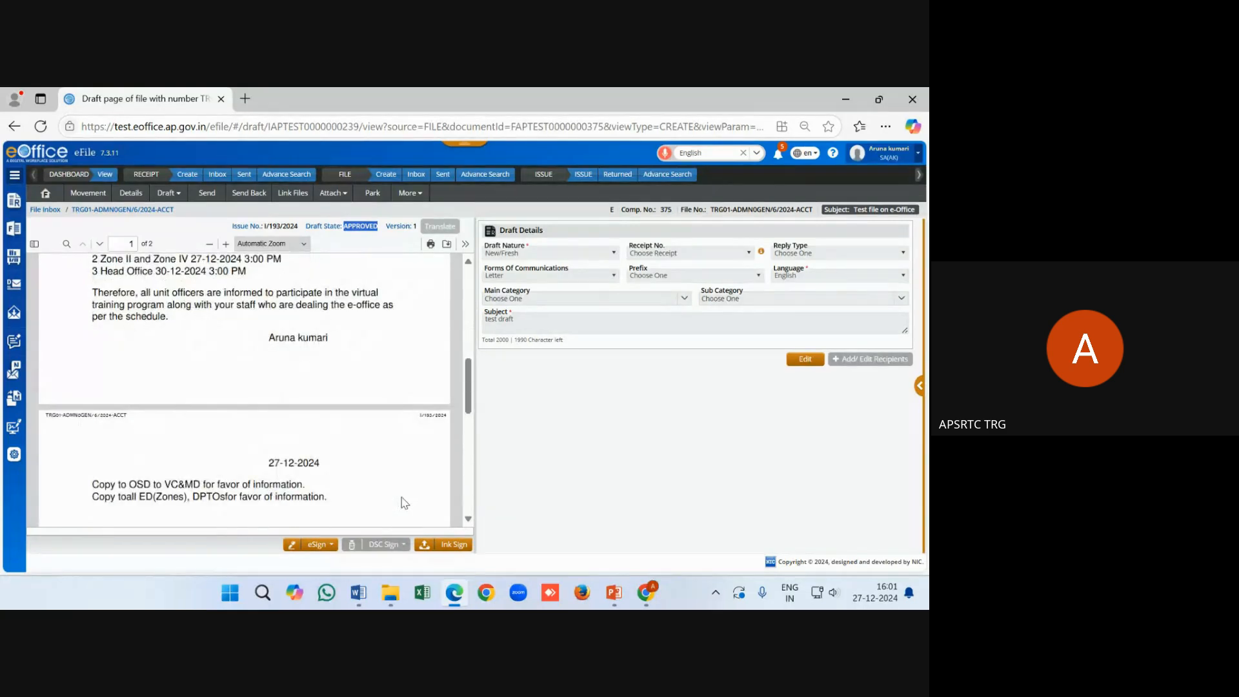
{"action": "left_click", "coordinate": [338, 346]}
{"action": "left_click", "coordinate": [353, 227]}
{"action": "left_click_drag", "start_coordinate": [376, 225], "coordinate": [343, 226]}
{"action": "left_click", "coordinate": [330, 547]}
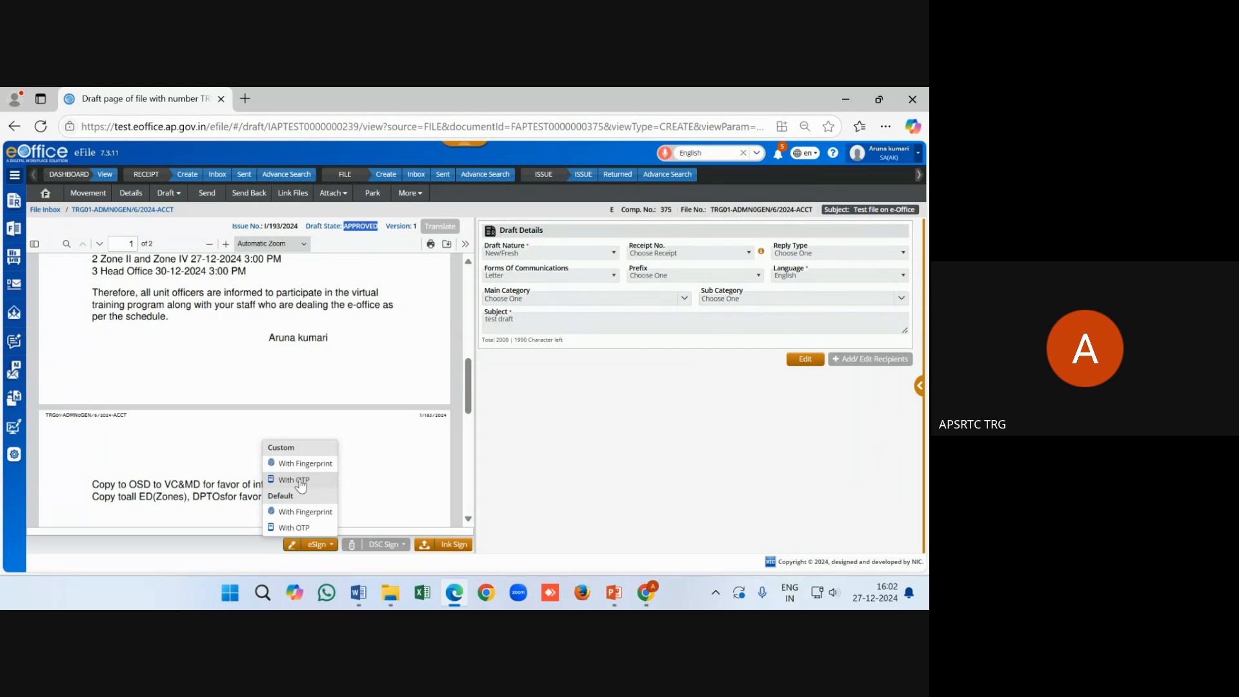
Using eSign Custom With OTP, mark a signature box on page 2, enter the Aadhaar digits and consent
{"action": "left_click", "coordinate": [300, 480]}
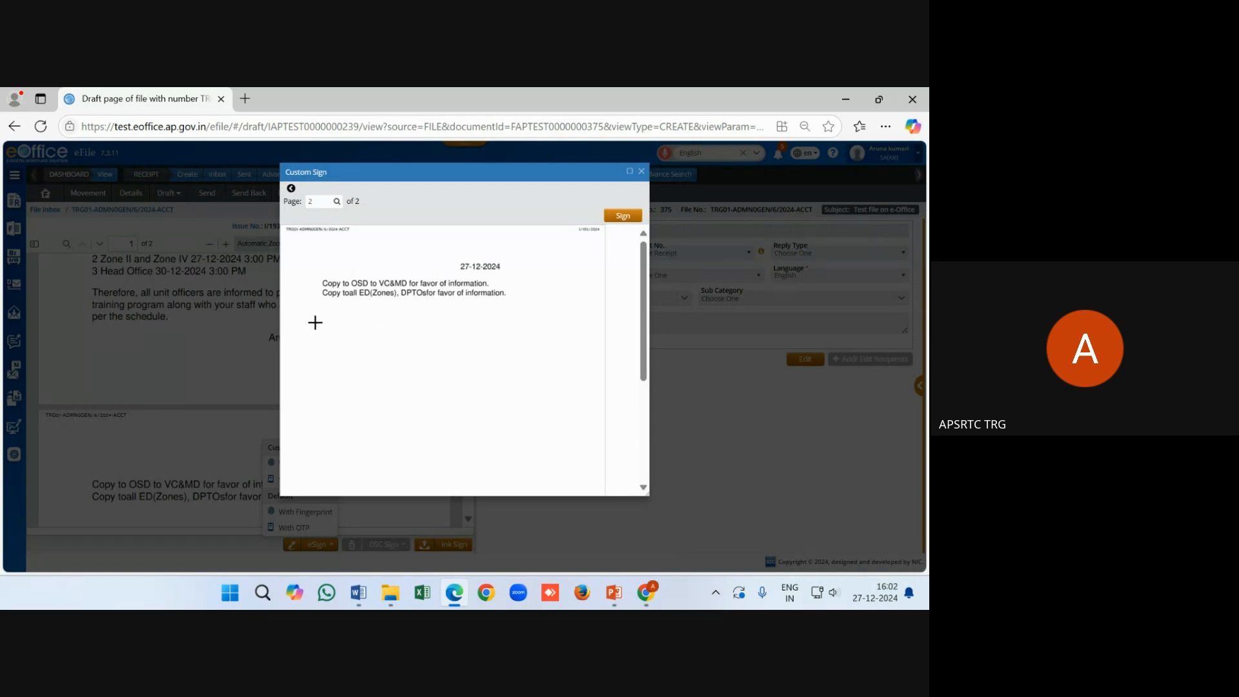
{"action": "mouse_move", "coordinate": [325, 320]}
{"action": "left_mouse_down"}
{"action": "mouse_move", "coordinate": [426, 326]}
{"action": "mouse_move", "coordinate": [426, 363]}
{"action": "left_mouse_up"}
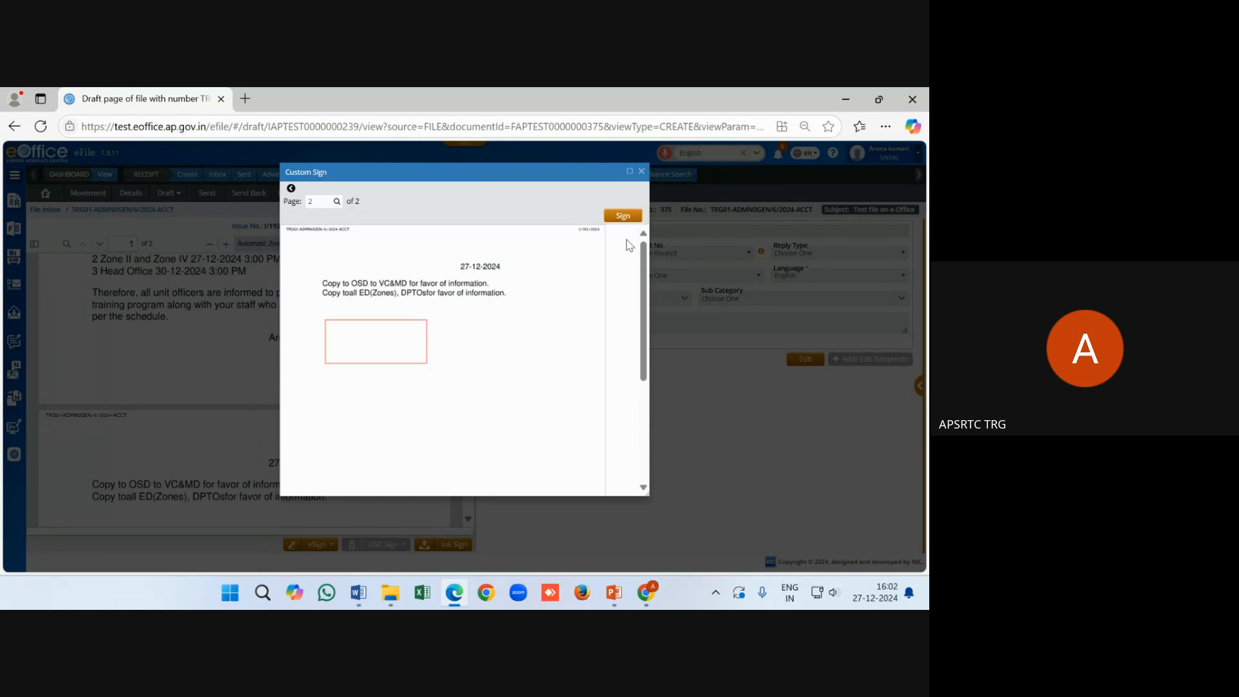
{"action": "left_click", "coordinate": [624, 217]}
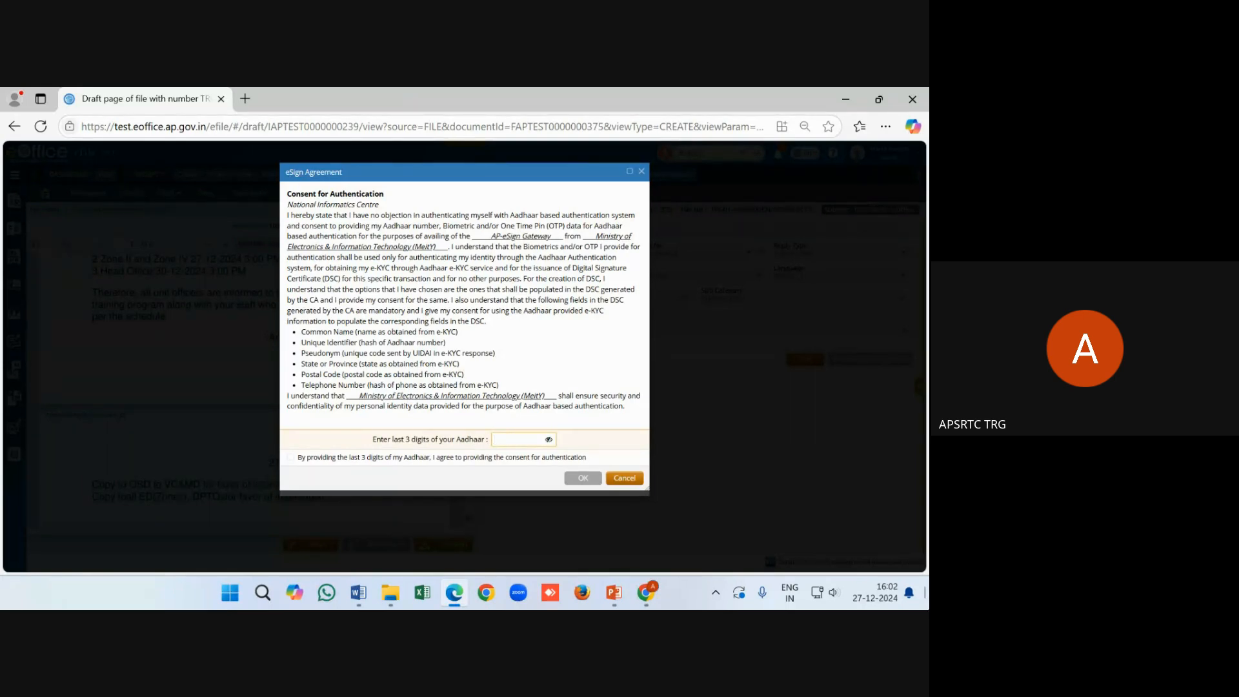
{"action": "type", "text": "123"}
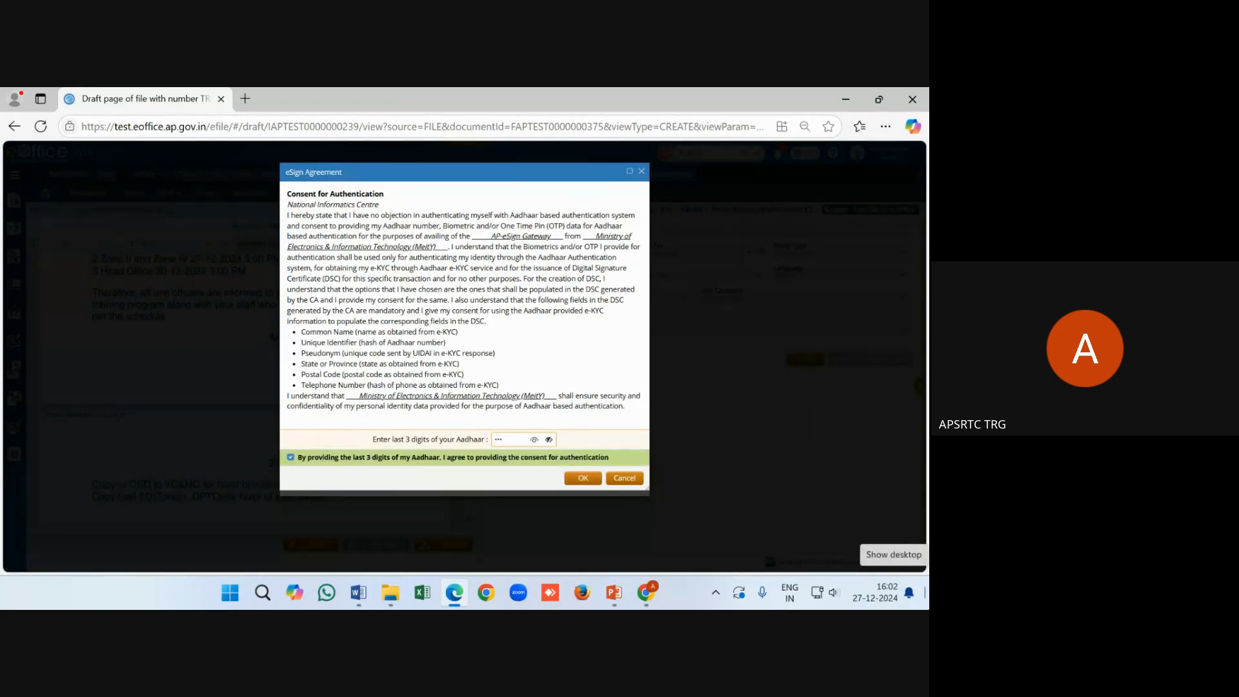
{"action": "left_click", "coordinate": [582, 478]}
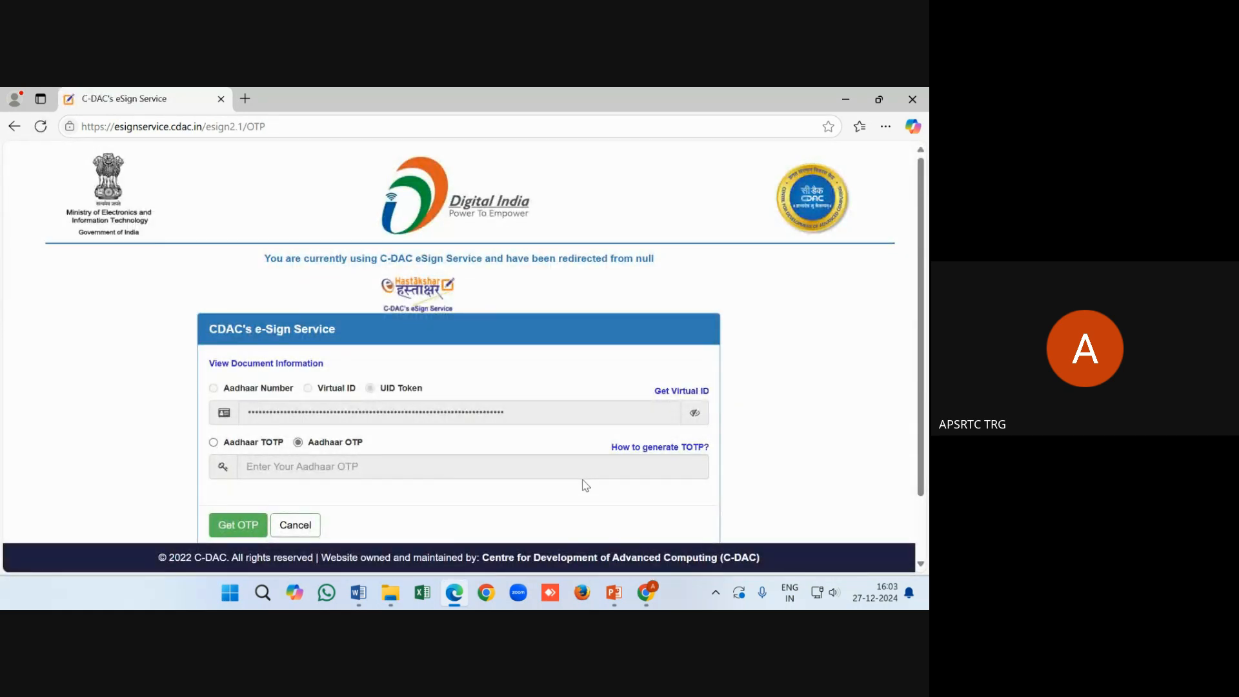
Request an Aadhaar OTP, enter the received OTP and submit it to sign the draft
{"action": "scroll", "coordinate": [452, 438], "scroll_direction": "down", "scroll_amount": 1}
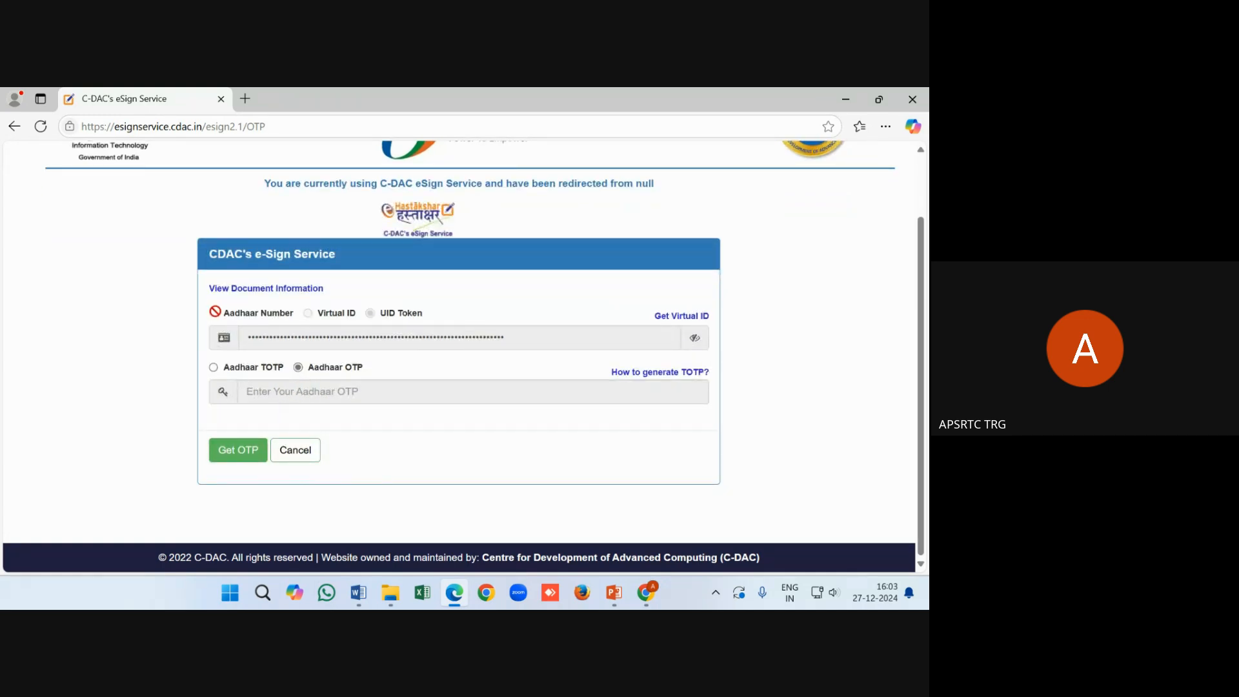
{"action": "left_click", "coordinate": [258, 451]}
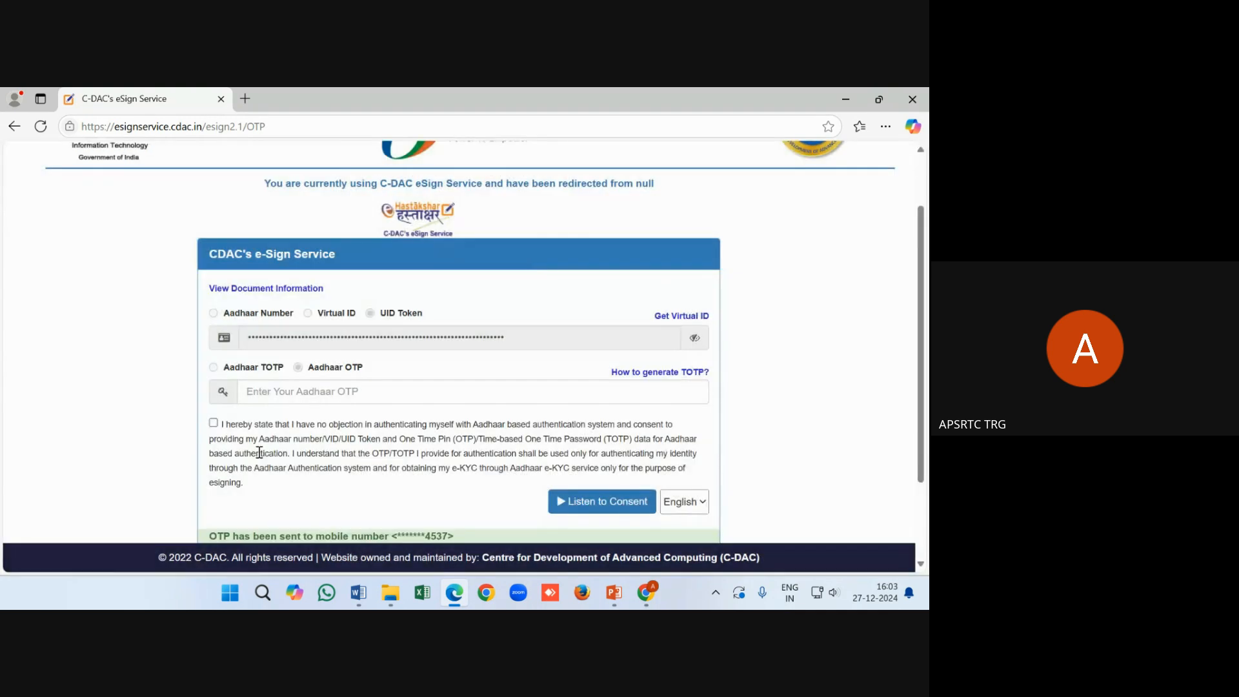
{"action": "left_click", "coordinate": [298, 396]}
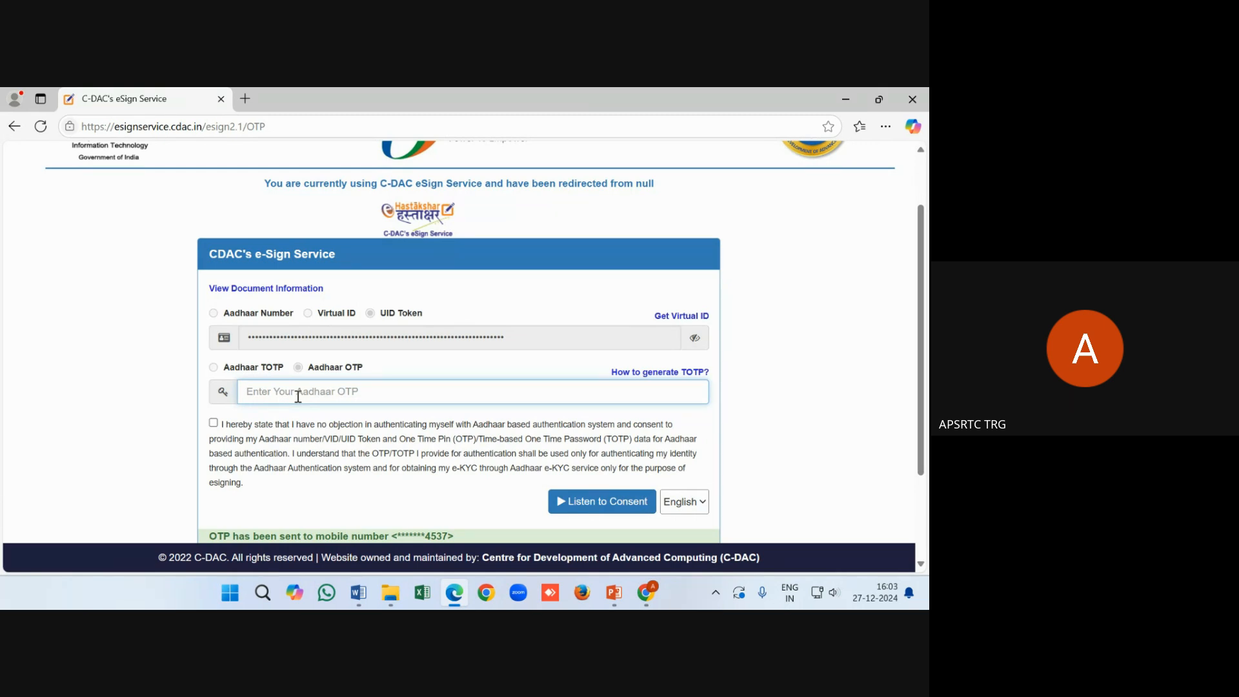
{"action": "scroll", "coordinate": [298, 396], "scroll_direction": "down", "scroll_amount": 2}
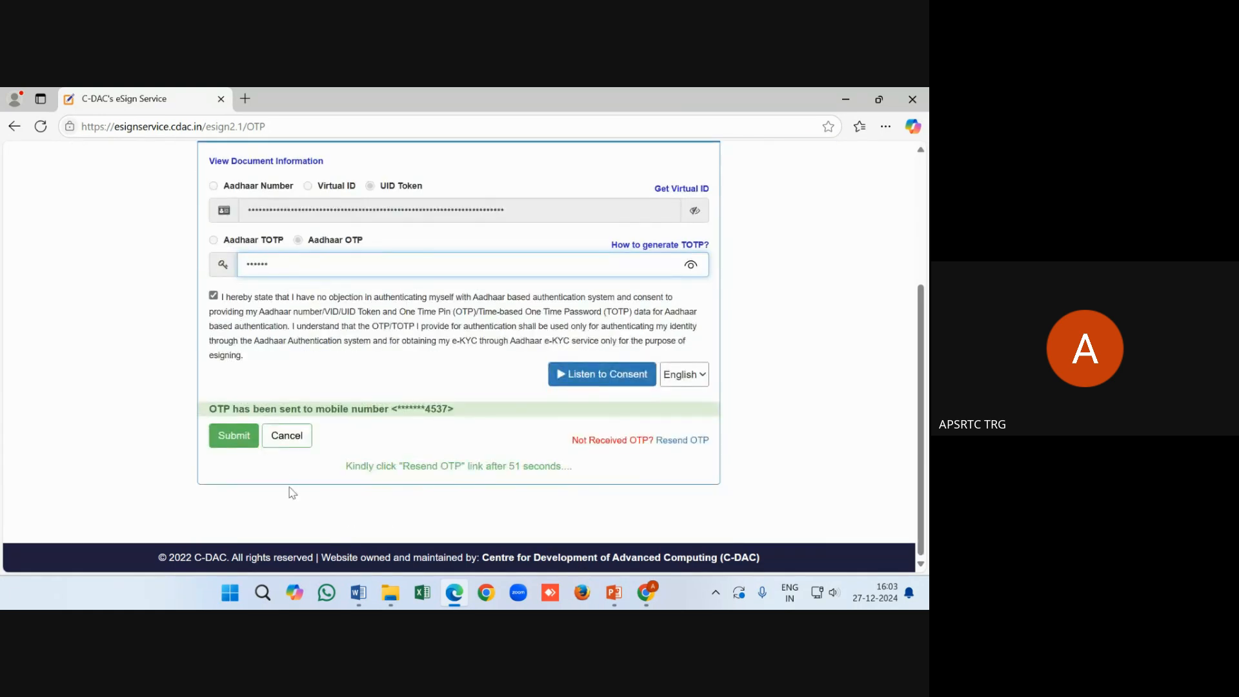
{"action": "left_click", "coordinate": [233, 439]}
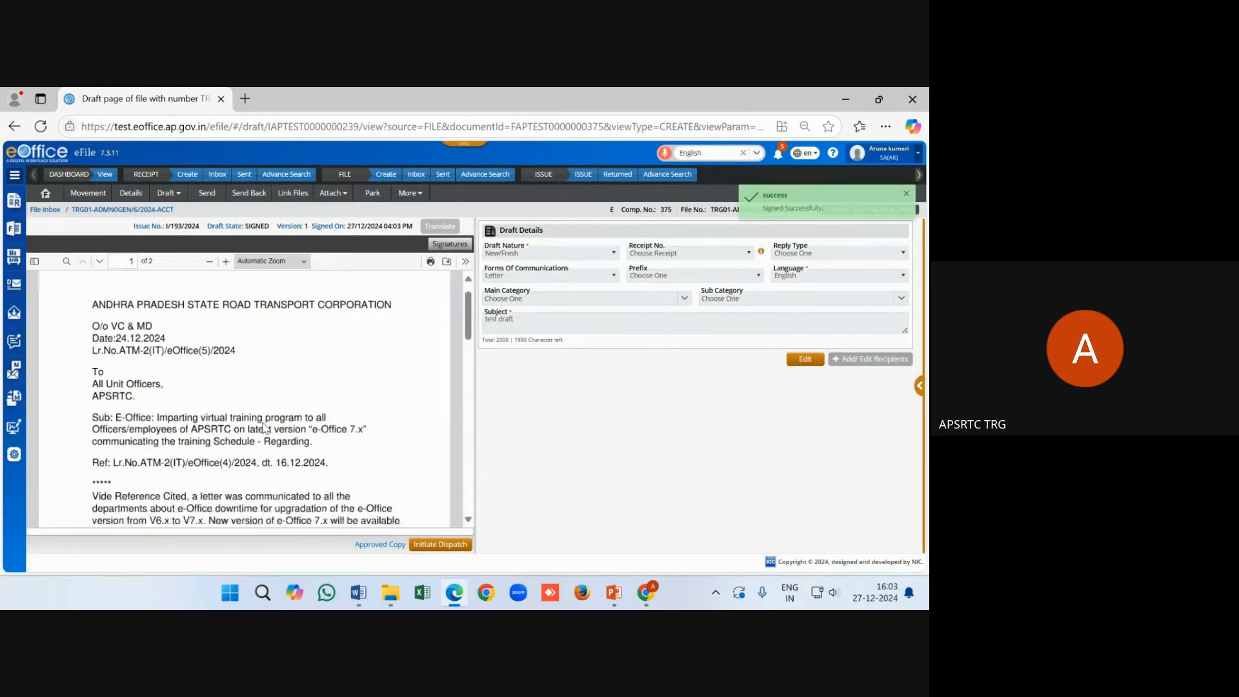
Scroll to page 2's signature block and copy the 'Draft State: SIGNED' text
{"action": "scroll", "coordinate": [265, 427], "scroll_direction": "down", "scroll_amount": 15}
{"action": "scroll", "coordinate": [245, 452], "scroll_direction": "up", "scroll_amount": 4}
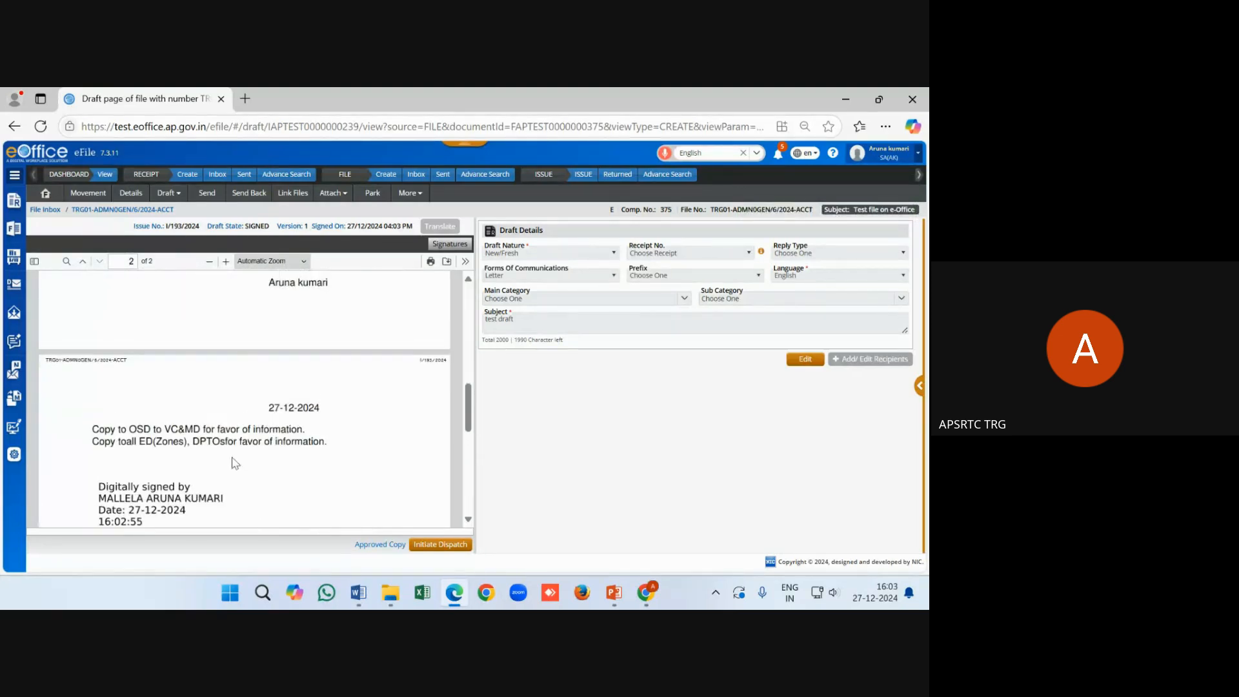
{"action": "scroll", "coordinate": [242, 471], "scroll_direction": "down", "scroll_amount": 2}
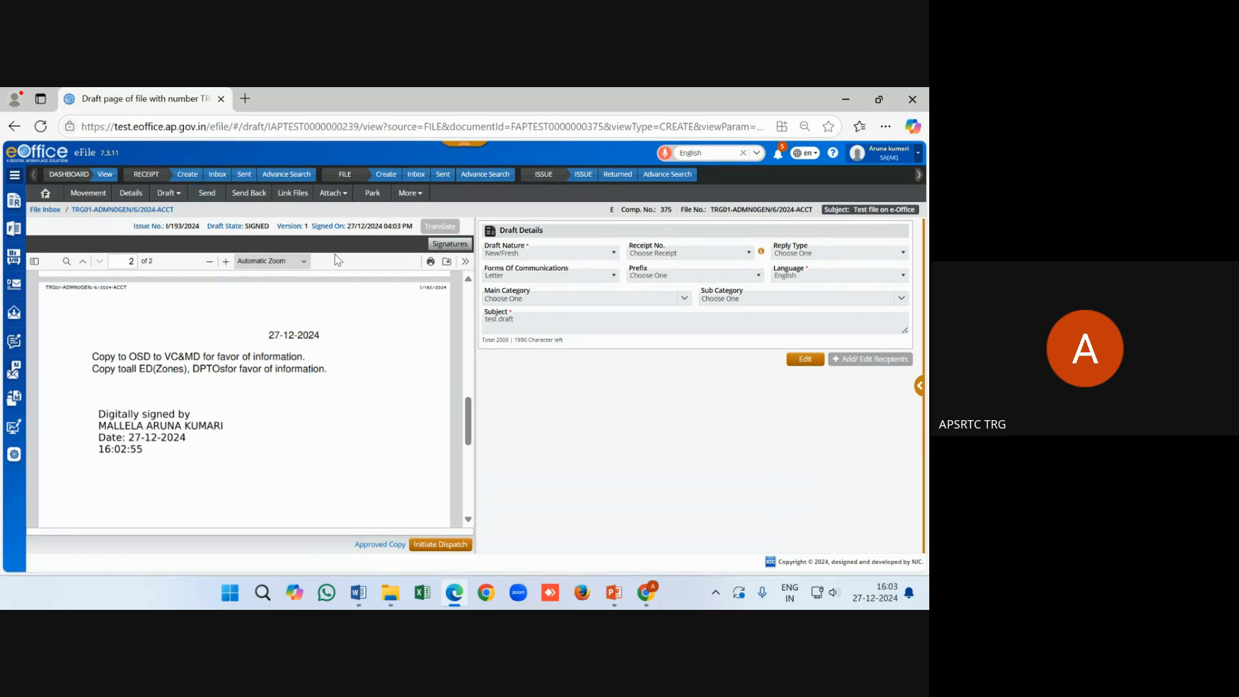
{"action": "left_click_drag", "start_coordinate": [271, 226], "coordinate": [209, 224]}
{"action": "right_click", "coordinate": [209, 223]}
{"action": "left_click", "coordinate": [258, 220]}
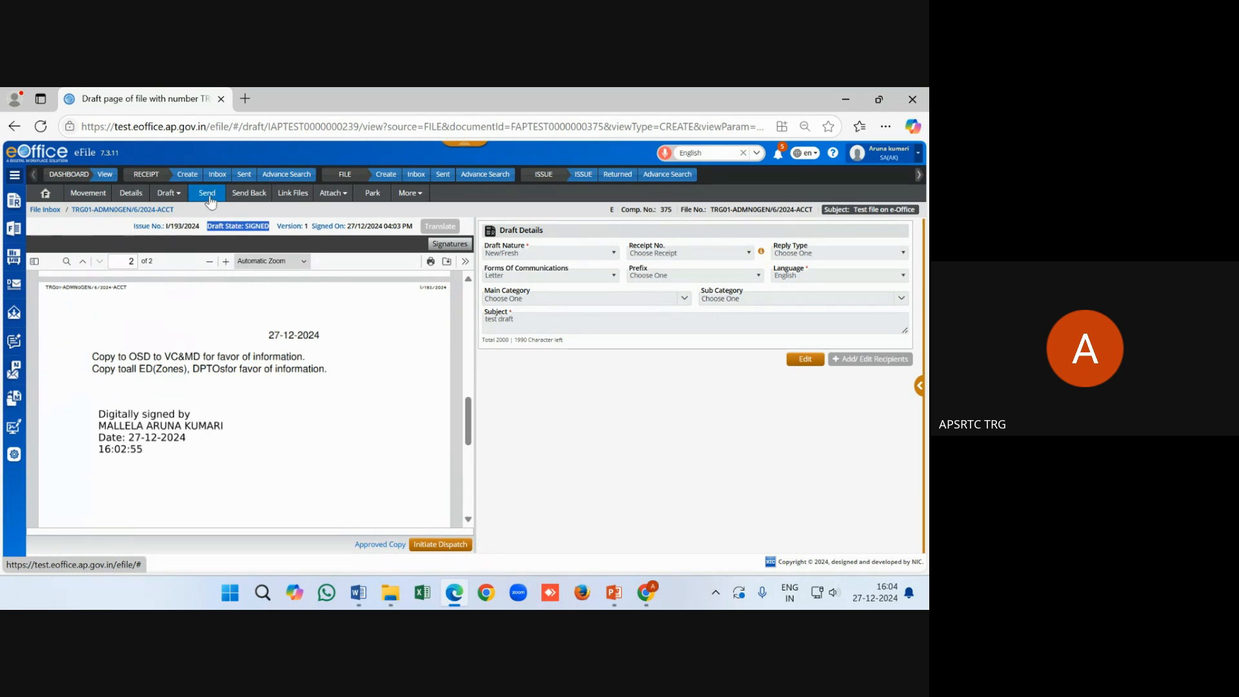
Send file TRG01-ADMN0GEN/6/2024-ACCT via eSign(OTP) to the Accounts Section superintendent from Recent 10
{"action": "left_click", "coordinate": [208, 195]}
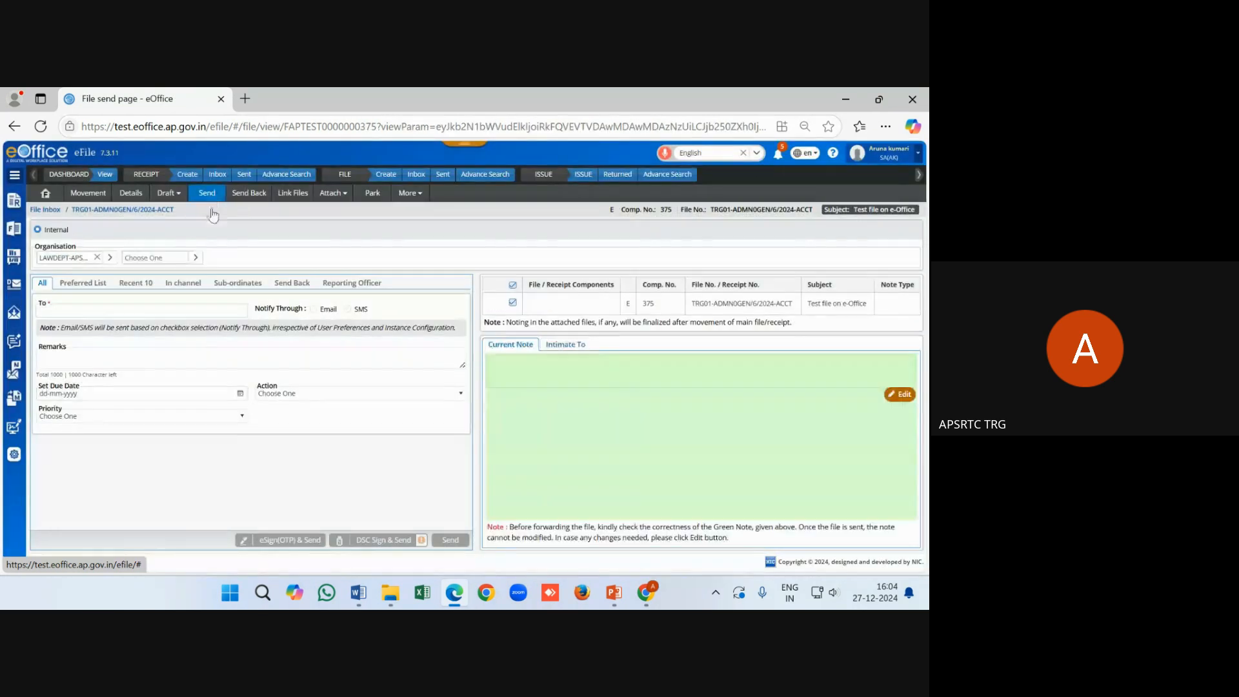
{"action": "left_click", "coordinate": [136, 284]}
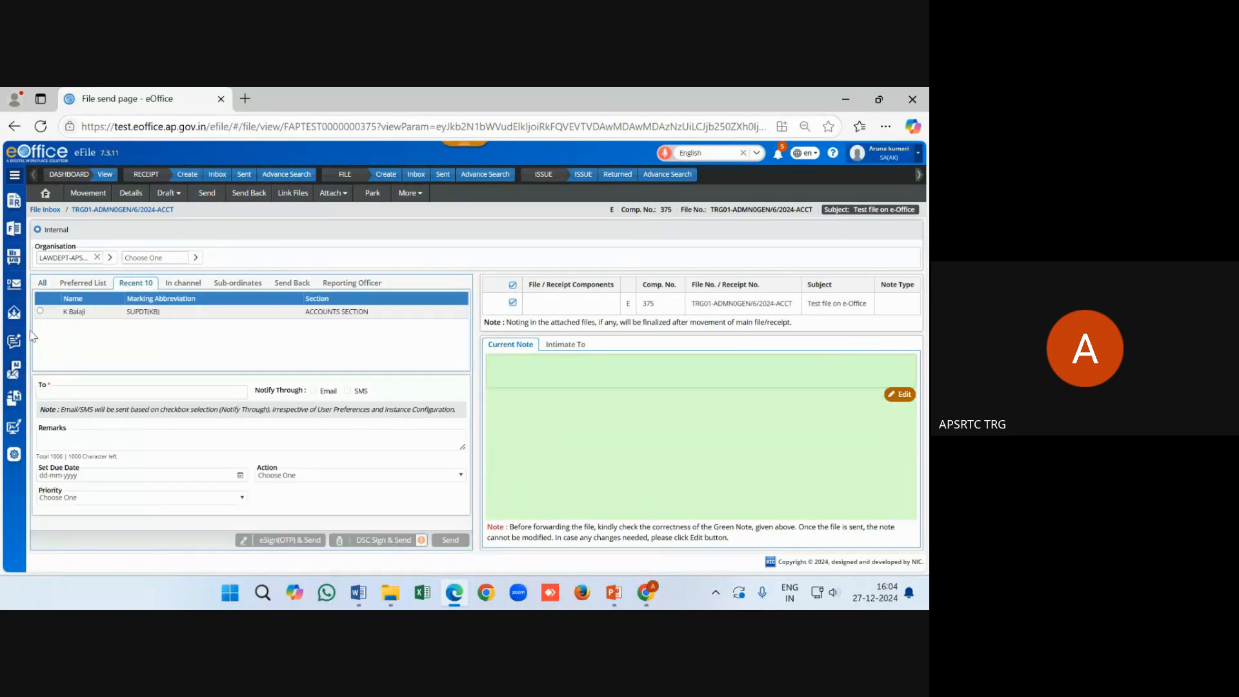
{"action": "left_click", "coordinate": [40, 311]}
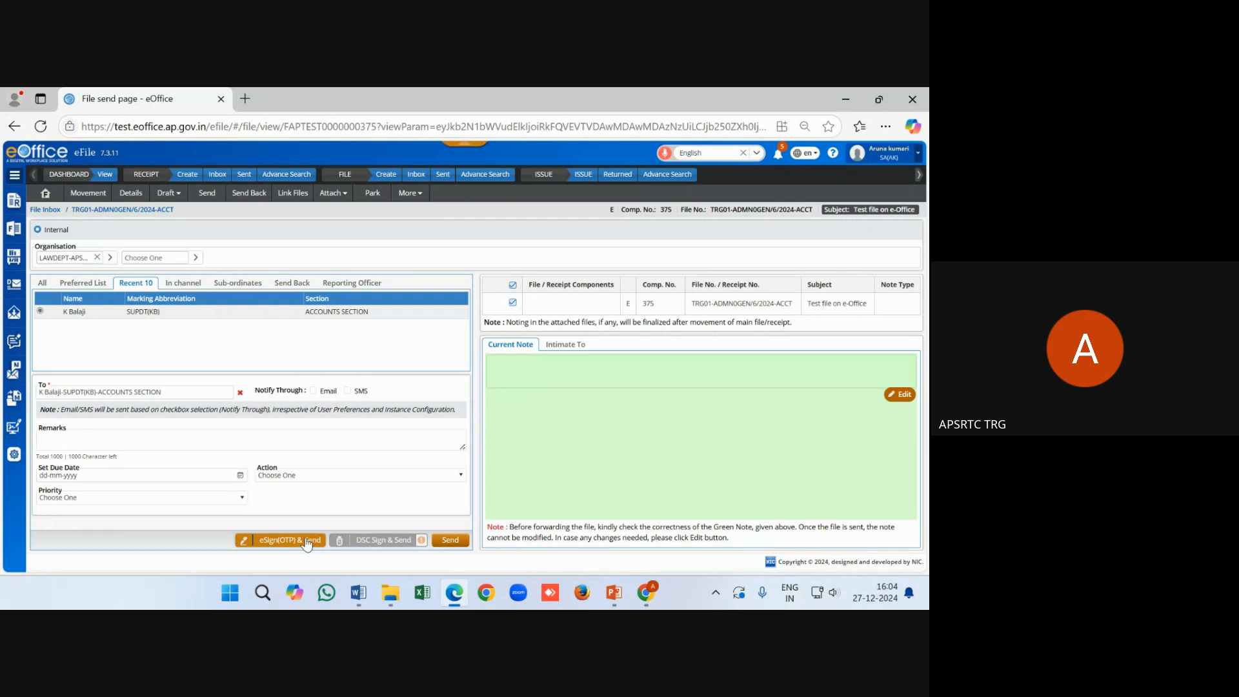
{"action": "left_click", "coordinate": [305, 539]}
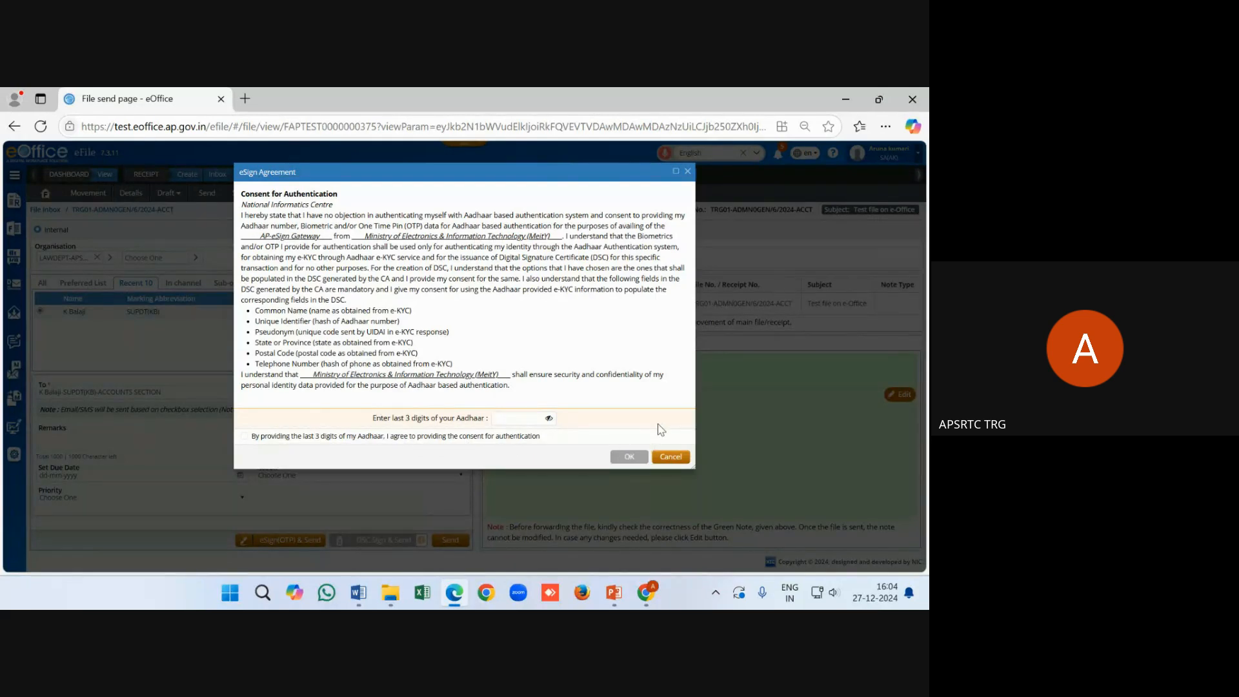
{"action": "left_click", "coordinate": [670, 456]}
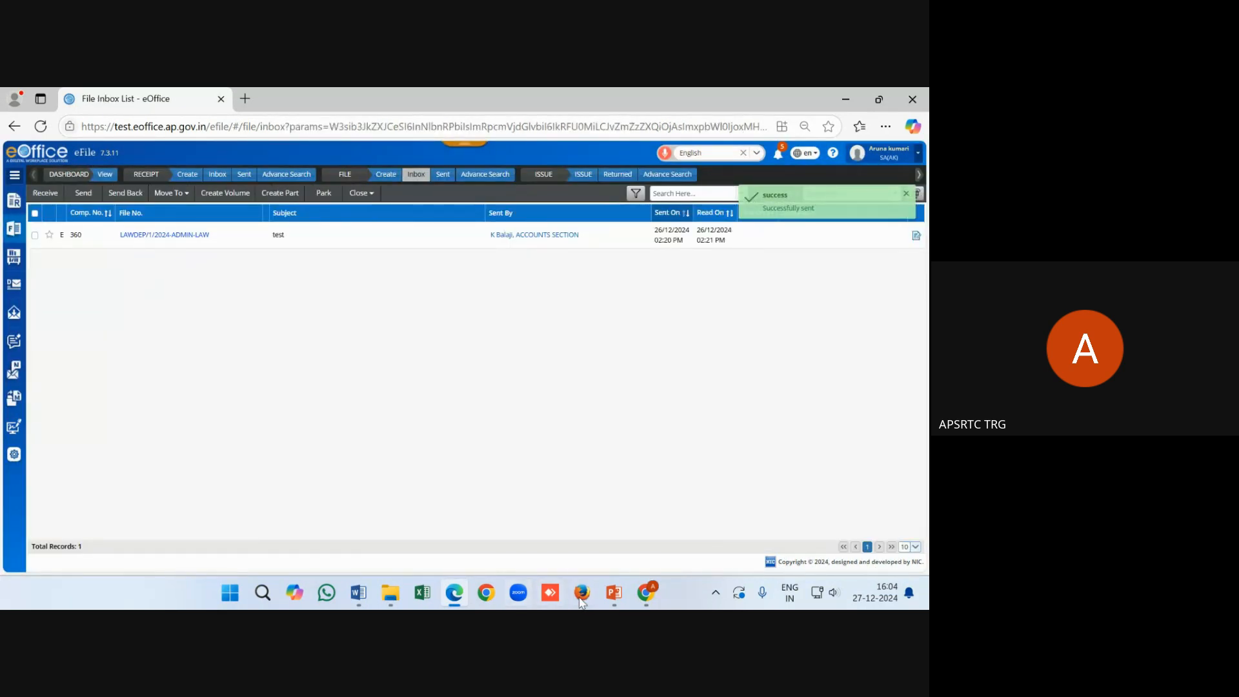
In the recipient's session, open file TRG01-ADMN0GEN/6/2024-ACCT from the FILE inbox
{"action": "mouse_move", "coordinate": [645, 593]}
{"action": "left_click", "coordinate": [568, 553]}
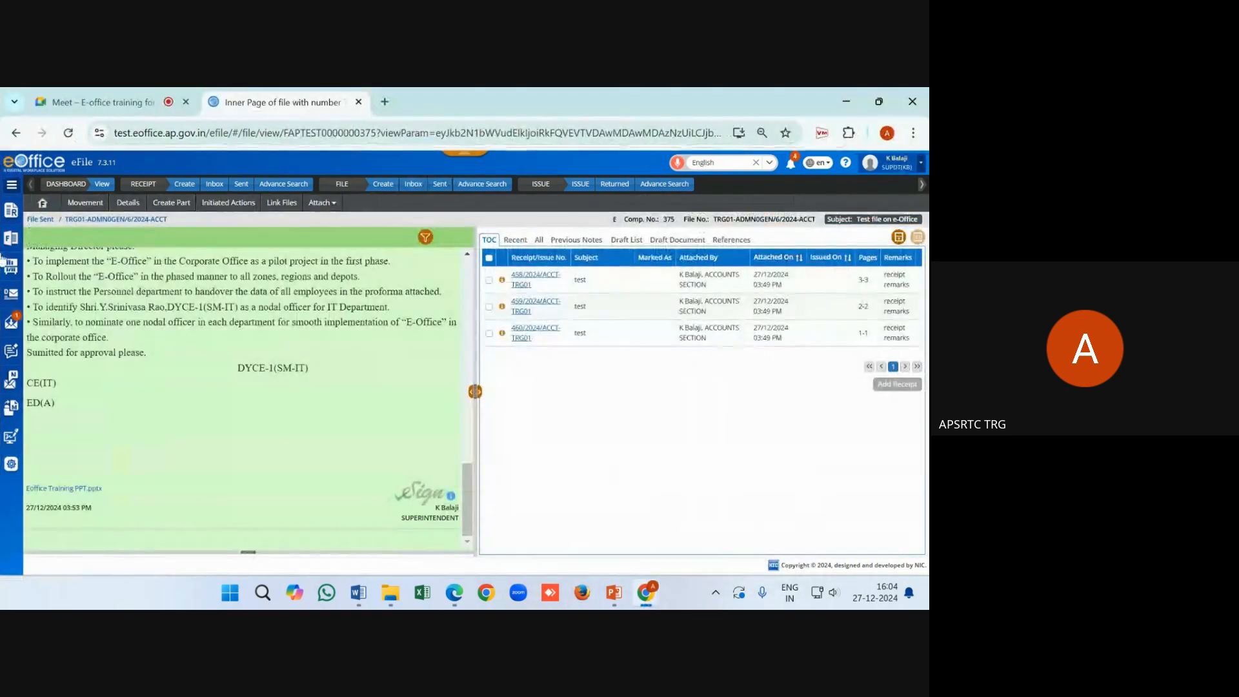
{"action": "left_click", "coordinate": [215, 187]}
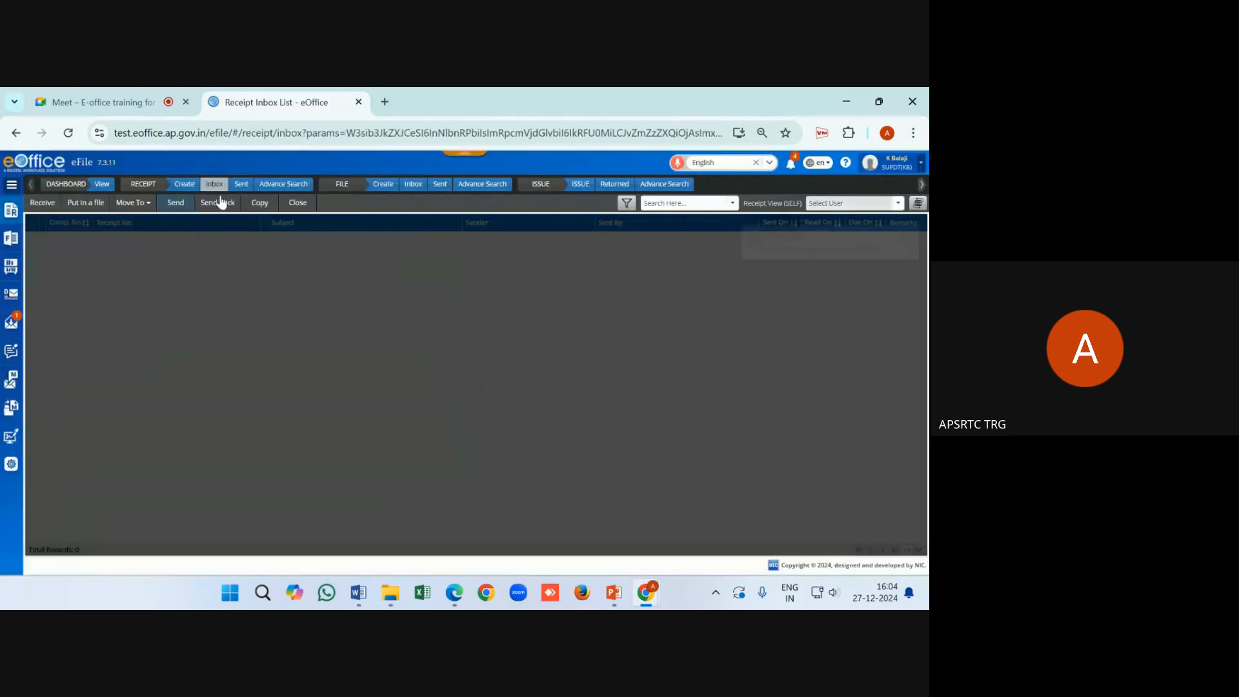
{"action": "left_click", "coordinate": [413, 184]}
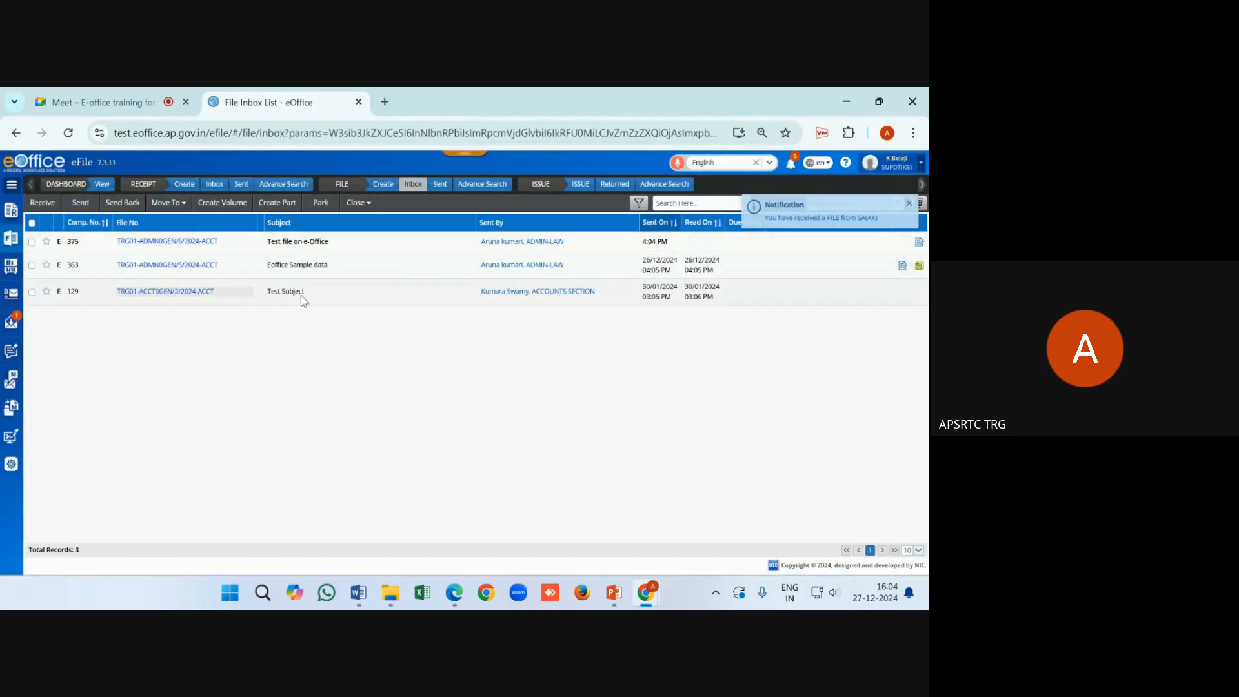
{"action": "left_click", "coordinate": [159, 243]}
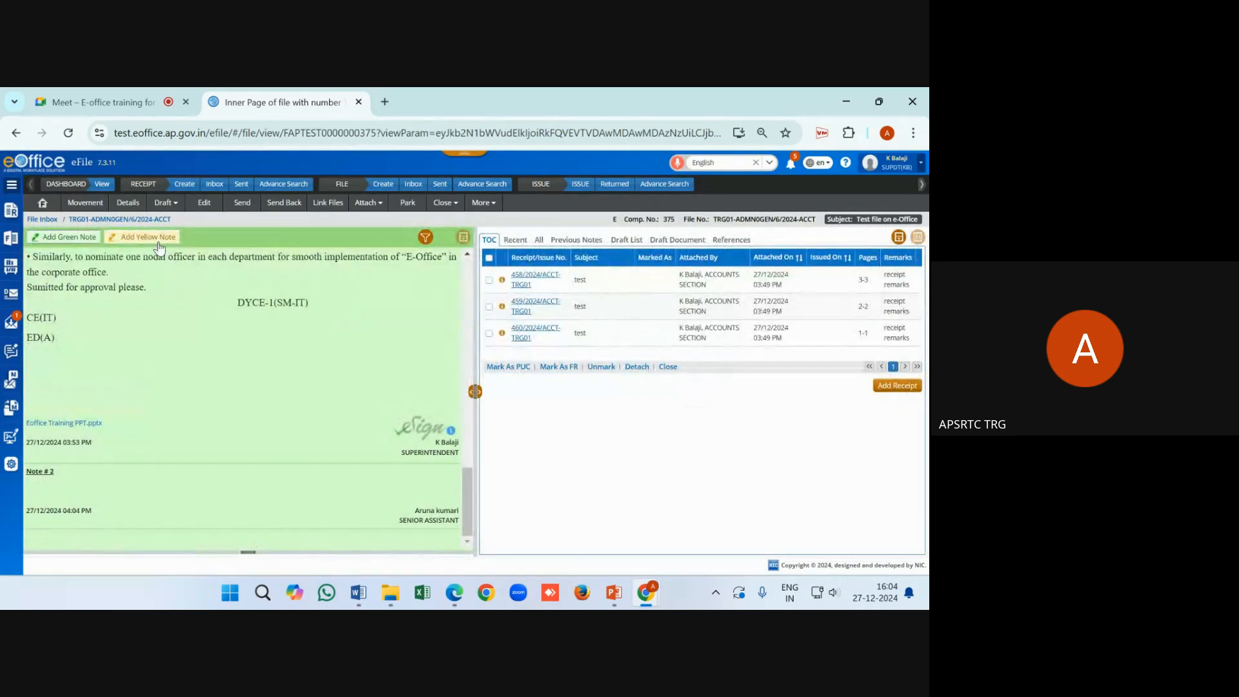
Open draft DFA/240 from View Draft and scroll to its page 2 signature
{"action": "left_click", "coordinate": [176, 205]}
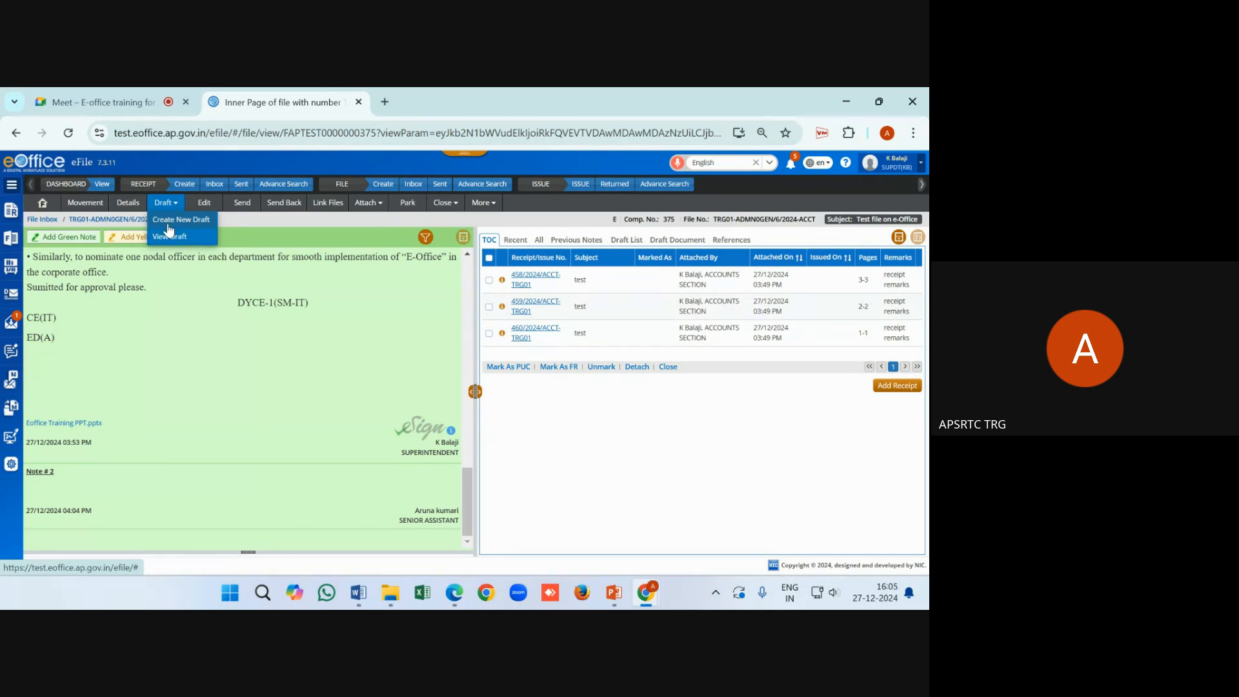
{"action": "left_click", "coordinate": [617, 242]}
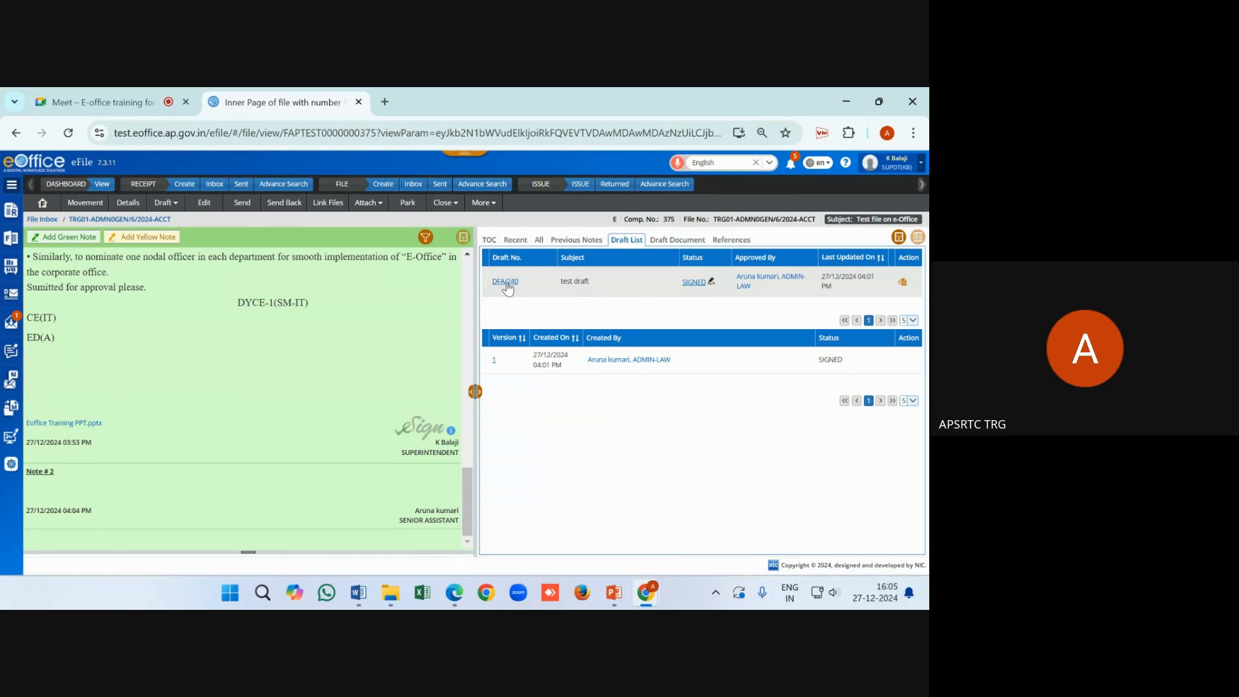
{"action": "left_click", "coordinate": [505, 284]}
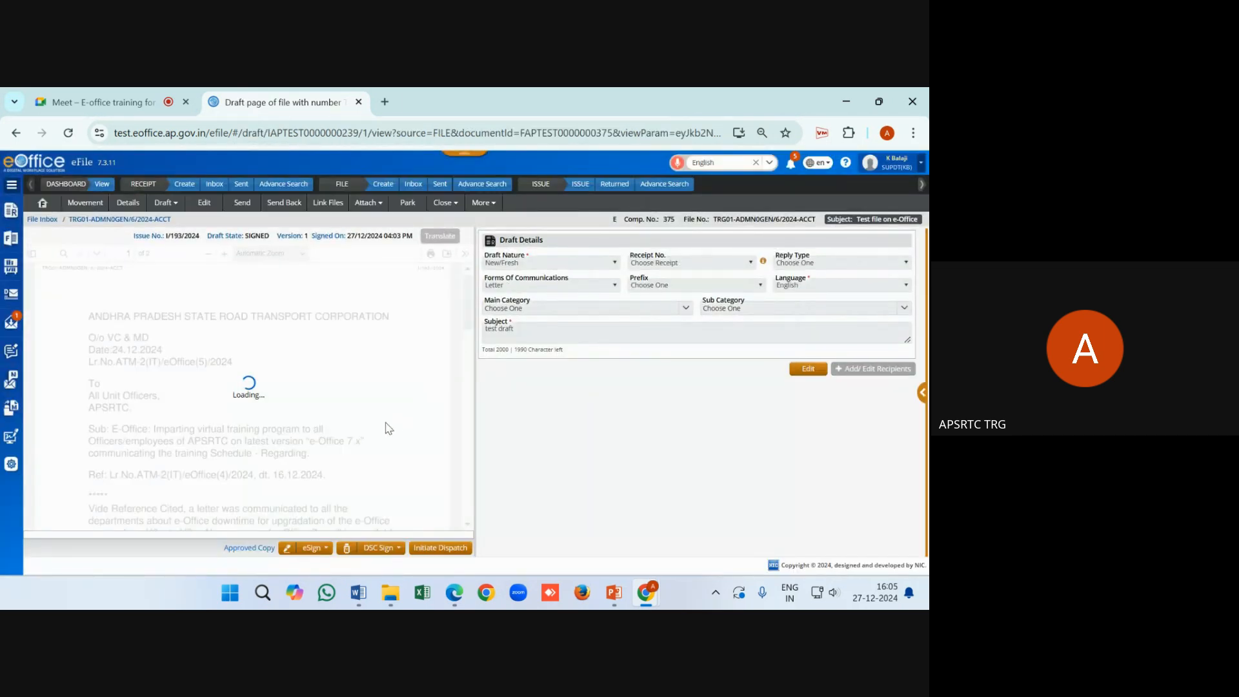
{"action": "scroll", "coordinate": [374, 438], "scroll_direction": "down", "scroll_amount": 10}
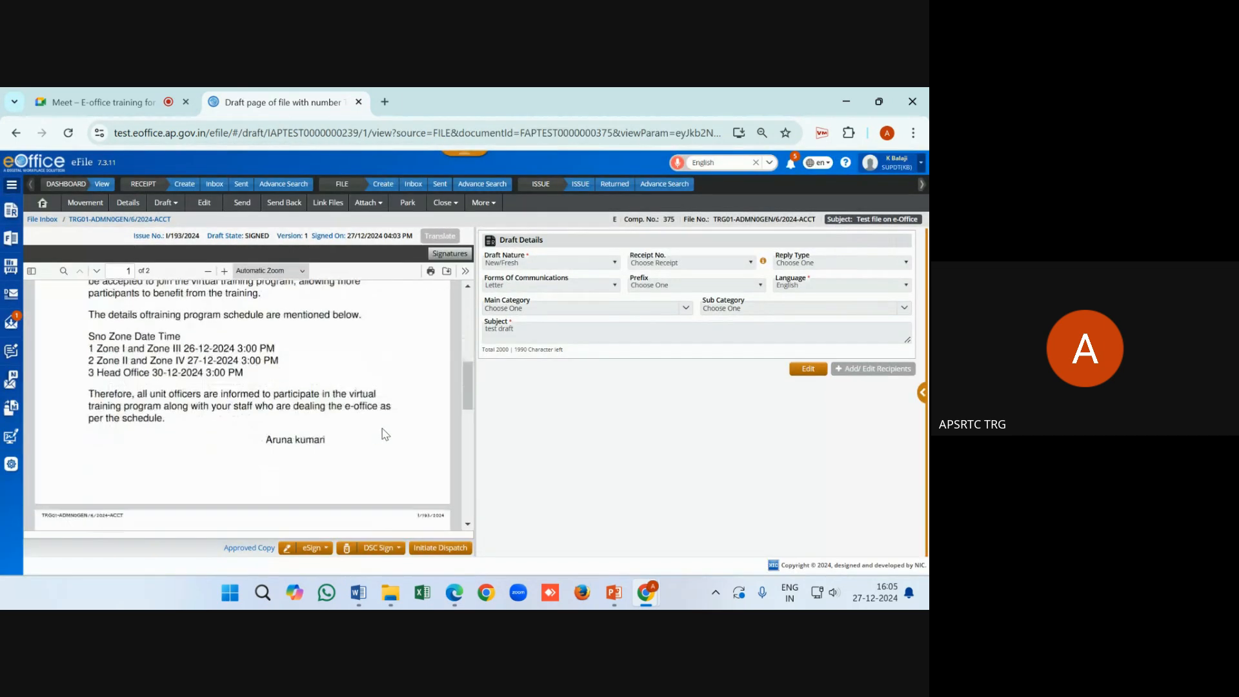
{"action": "scroll", "coordinate": [239, 455], "scroll_direction": "up", "scroll_amount": 2}
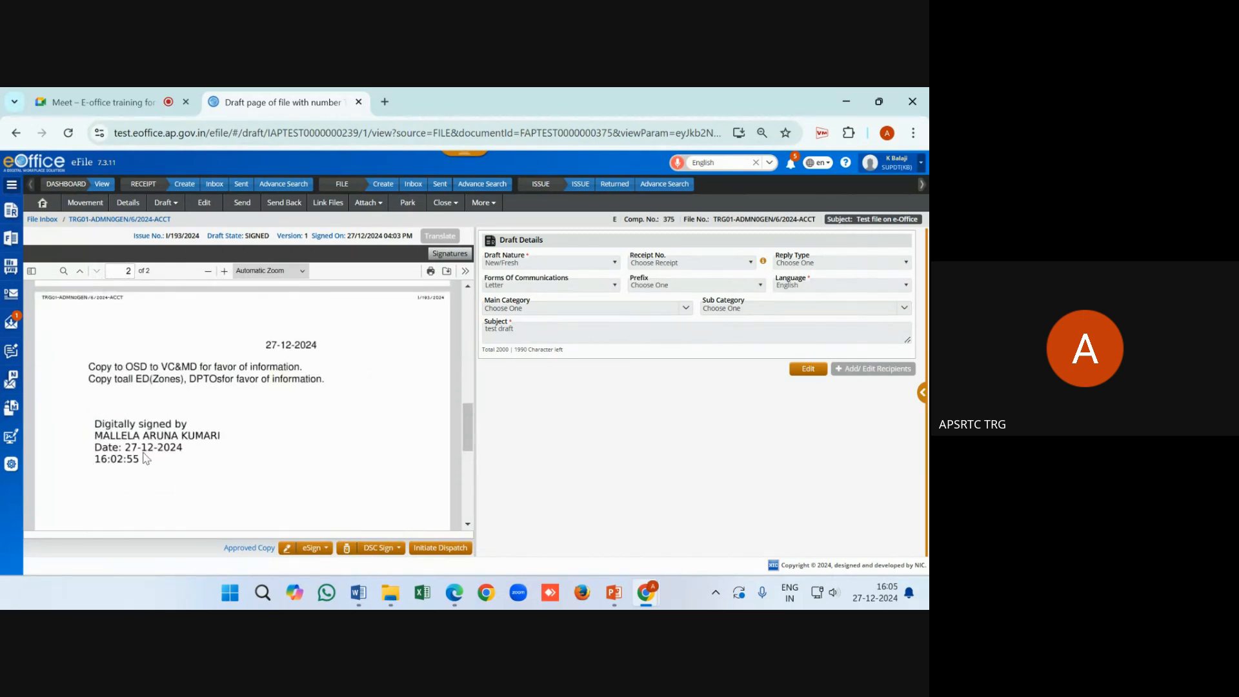
Draw a second signature box beside the first on page 2, enter the Aadhaar digits and consent
{"action": "left_click", "coordinate": [322, 550]}
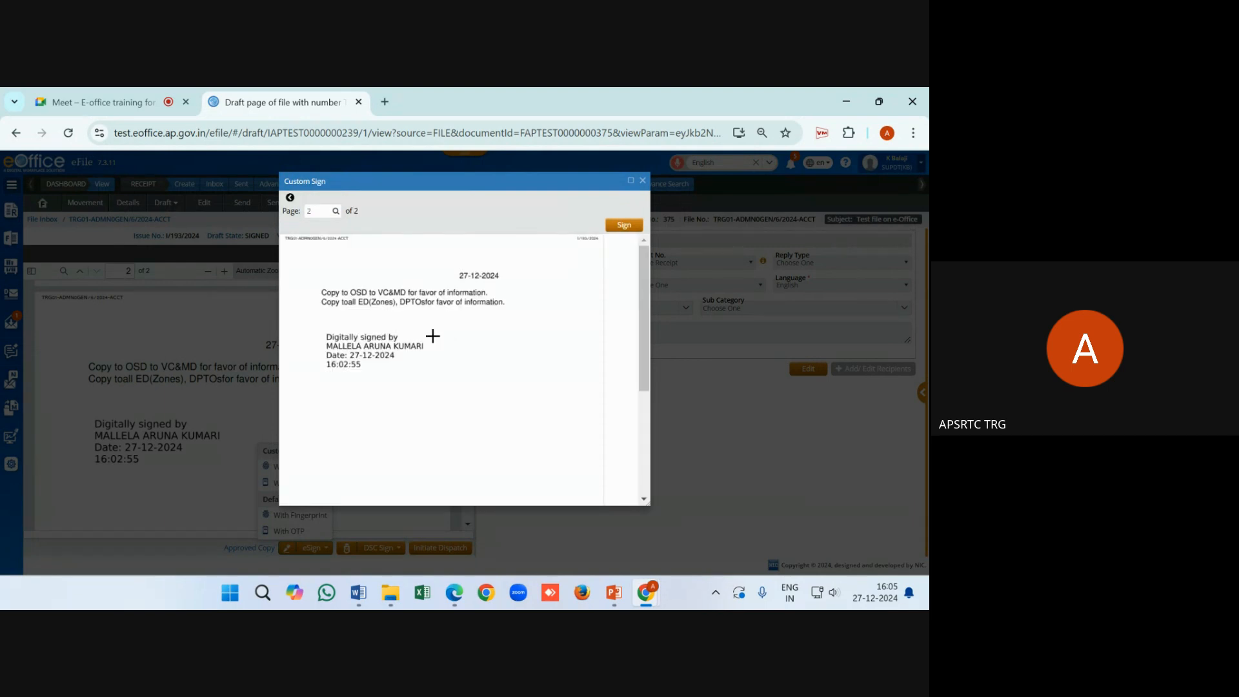
{"action": "left_click_drag", "start_coordinate": [450, 334], "coordinate": [571, 376]}
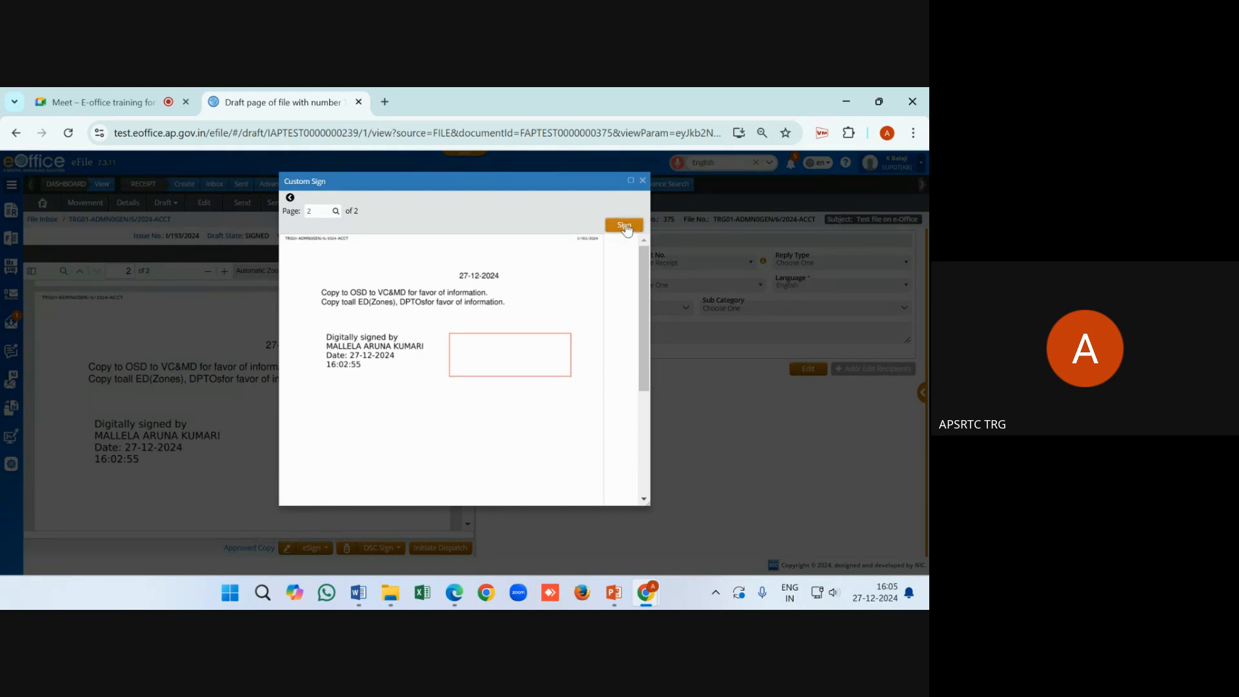
{"action": "left_click", "coordinate": [624, 226]}
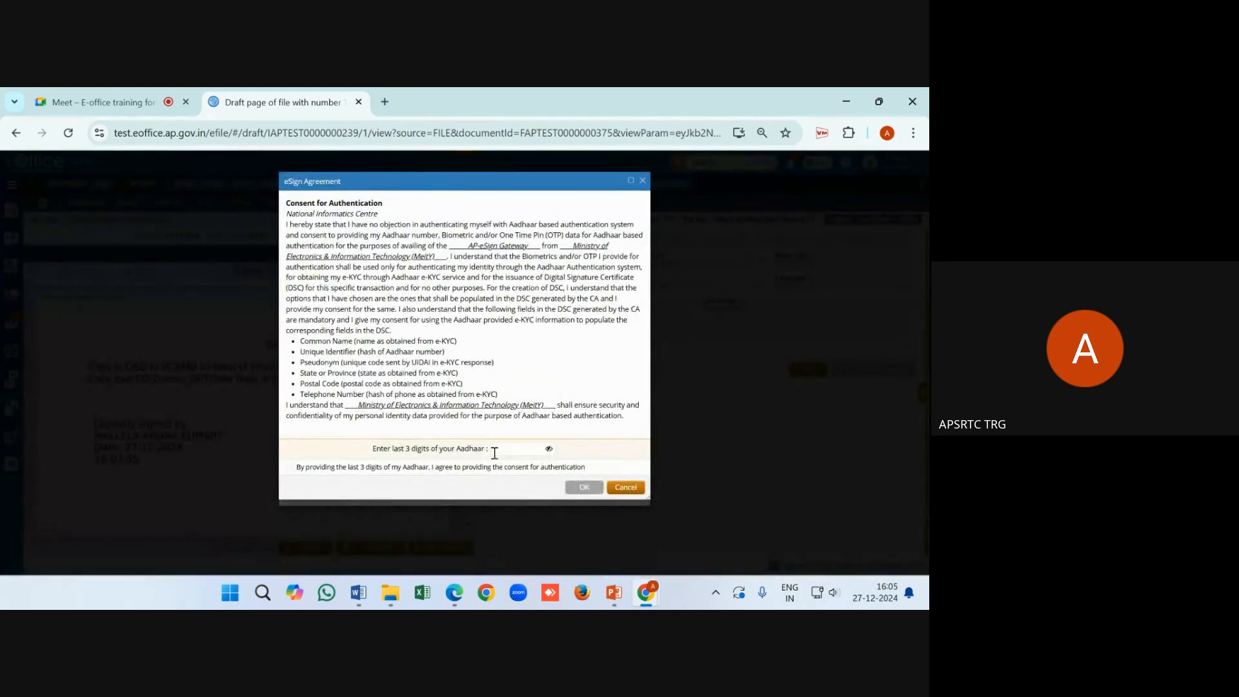
{"action": "left_click", "coordinate": [503, 449]}
{"action": "type", "text": "123"}
{"action": "left_click", "coordinate": [522, 466]}
{"action": "left_click", "coordinate": [585, 487]}
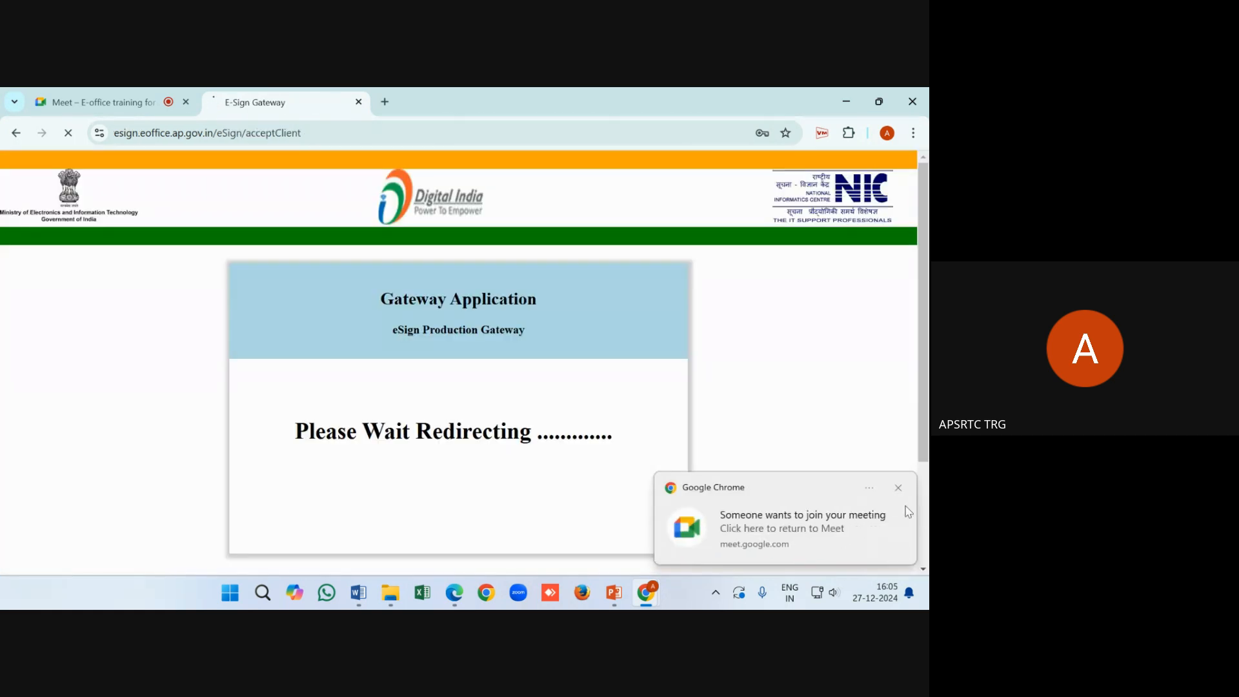
Get an Aadhaar OTP, enter it and submit to sign the draft a second time
{"action": "scroll", "coordinate": [299, 461], "scroll_direction": "down", "scroll_amount": 1}
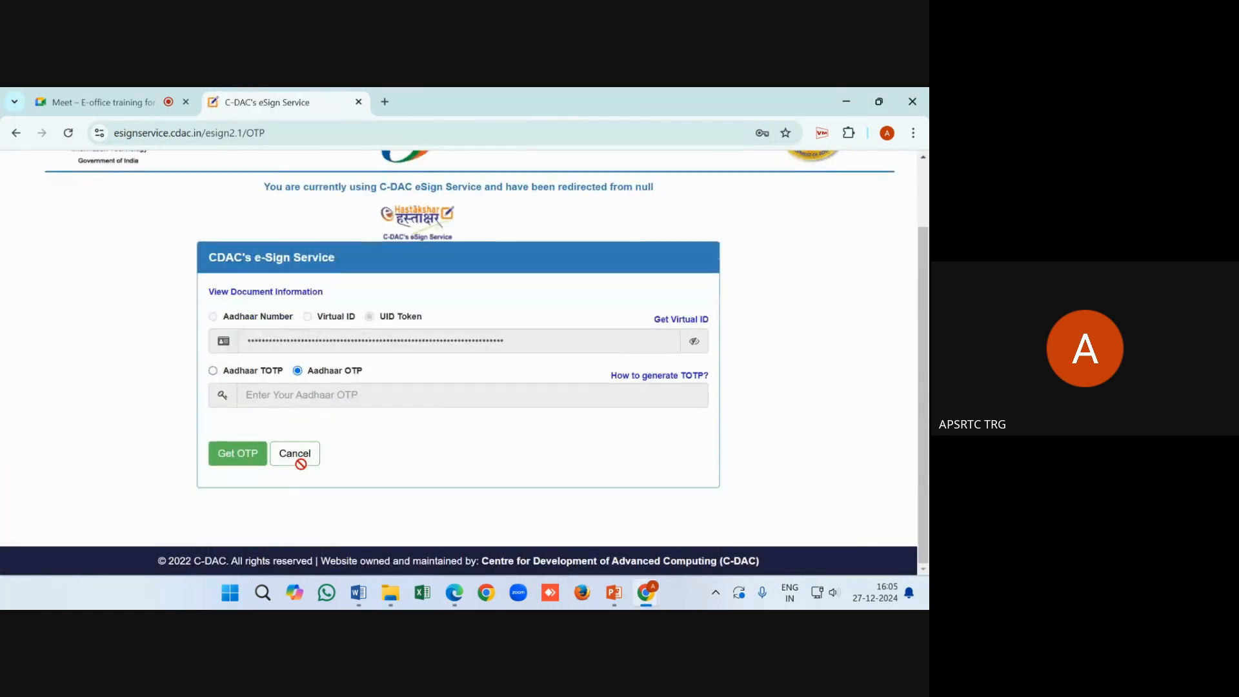
{"action": "left_click", "coordinate": [248, 453]}
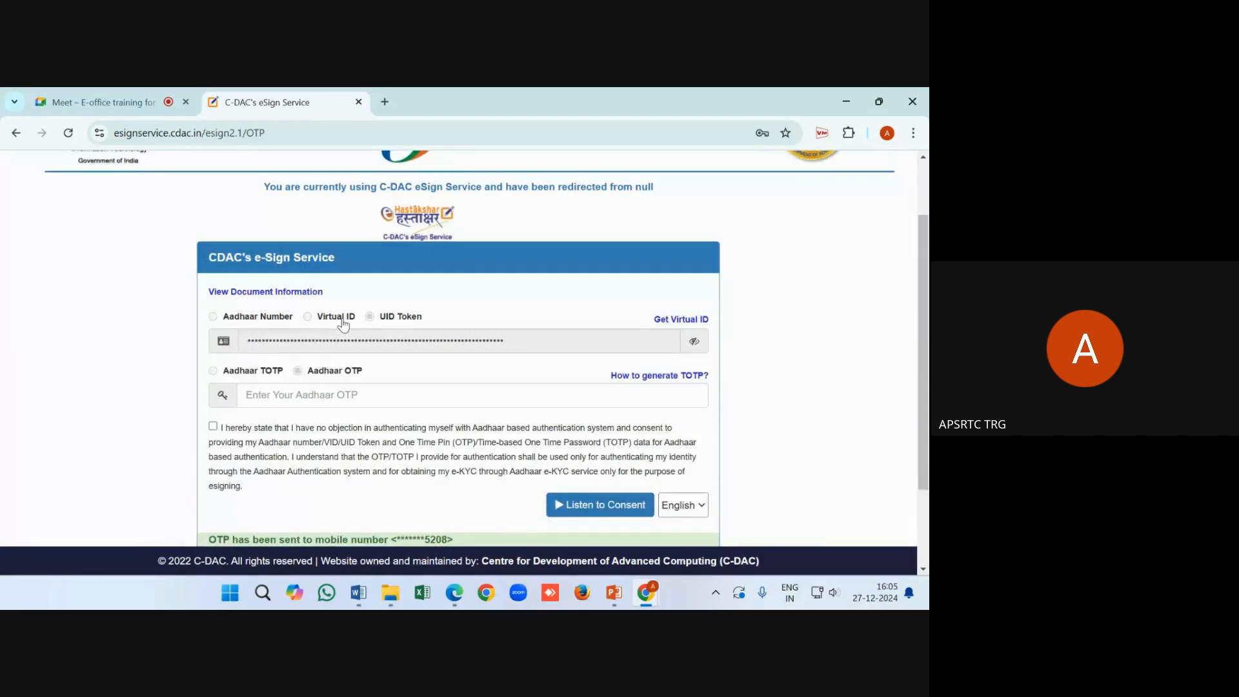
{"action": "left_click", "coordinate": [343, 386]}
{"action": "scroll", "coordinate": [343, 391], "scroll_direction": "down", "scroll_amount": 2}
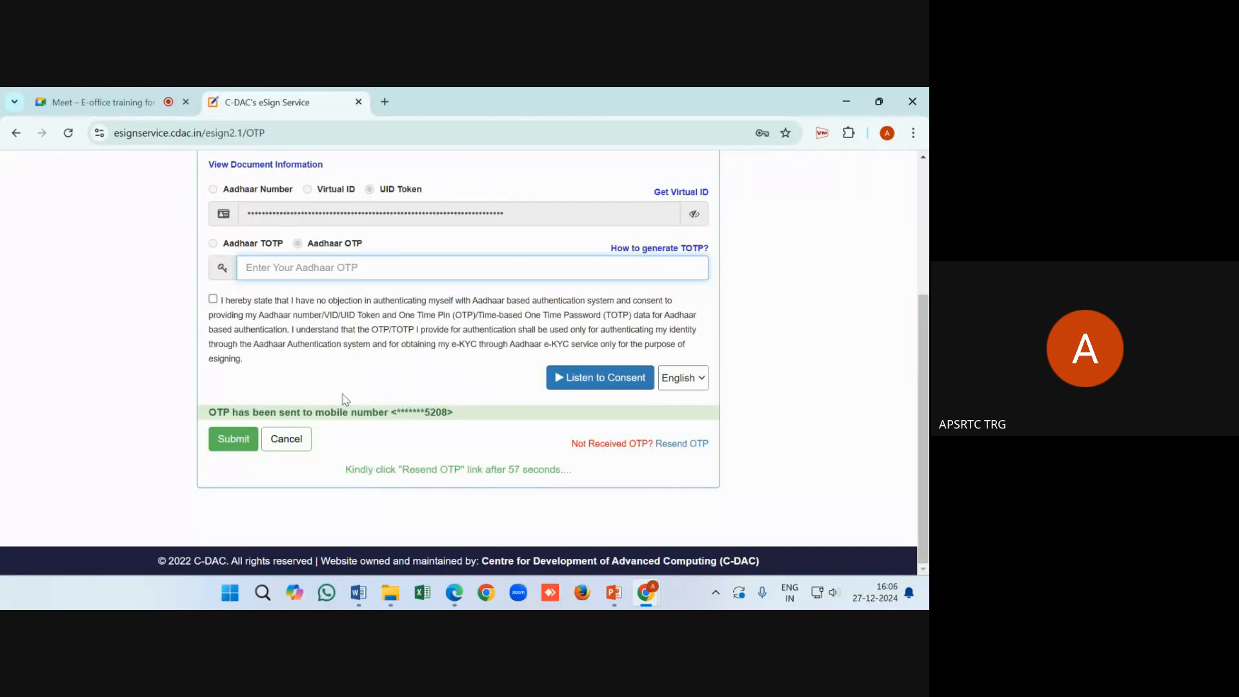
{"action": "type", "text": "******"}
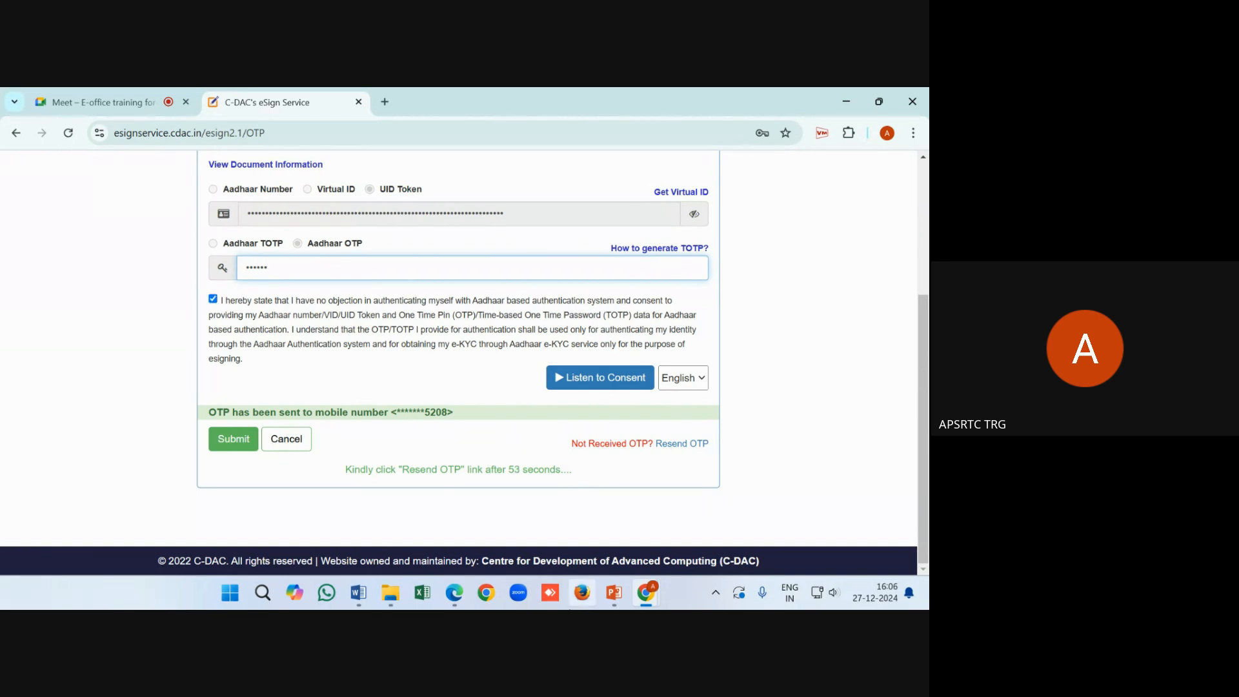
{"action": "left_click", "coordinate": [239, 431]}
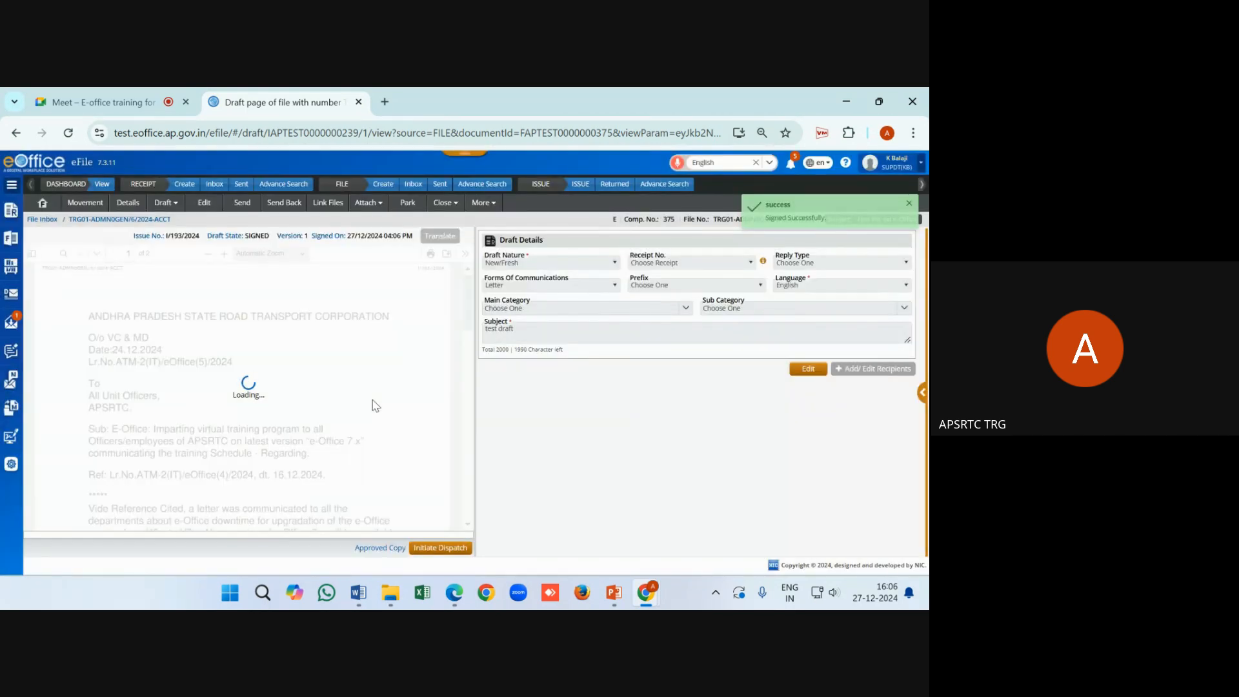
Send the twice-signed file to the ADMIN-LAW recipient chosen from Recent 10
{"action": "scroll", "coordinate": [375, 405], "scroll_direction": "down", "scroll_amount": 10}
{"action": "scroll", "coordinate": [375, 405], "scroll_direction": "down", "scroll_amount": 2}
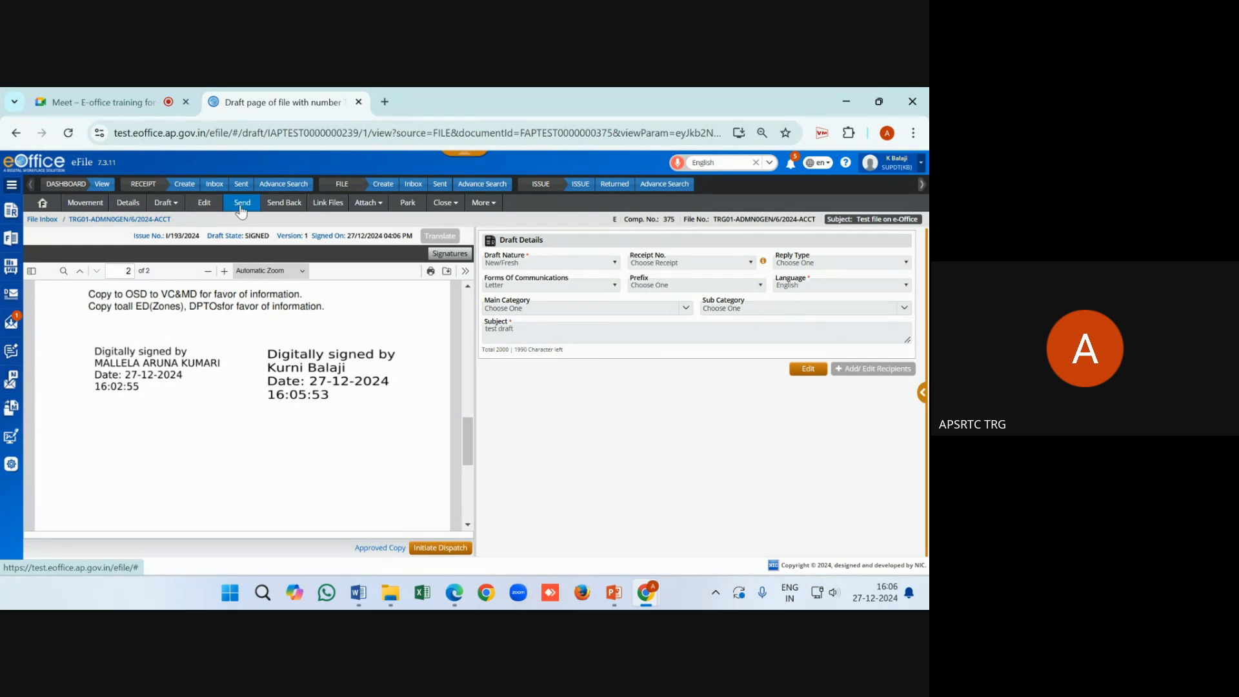
{"action": "left_click", "coordinate": [241, 205]}
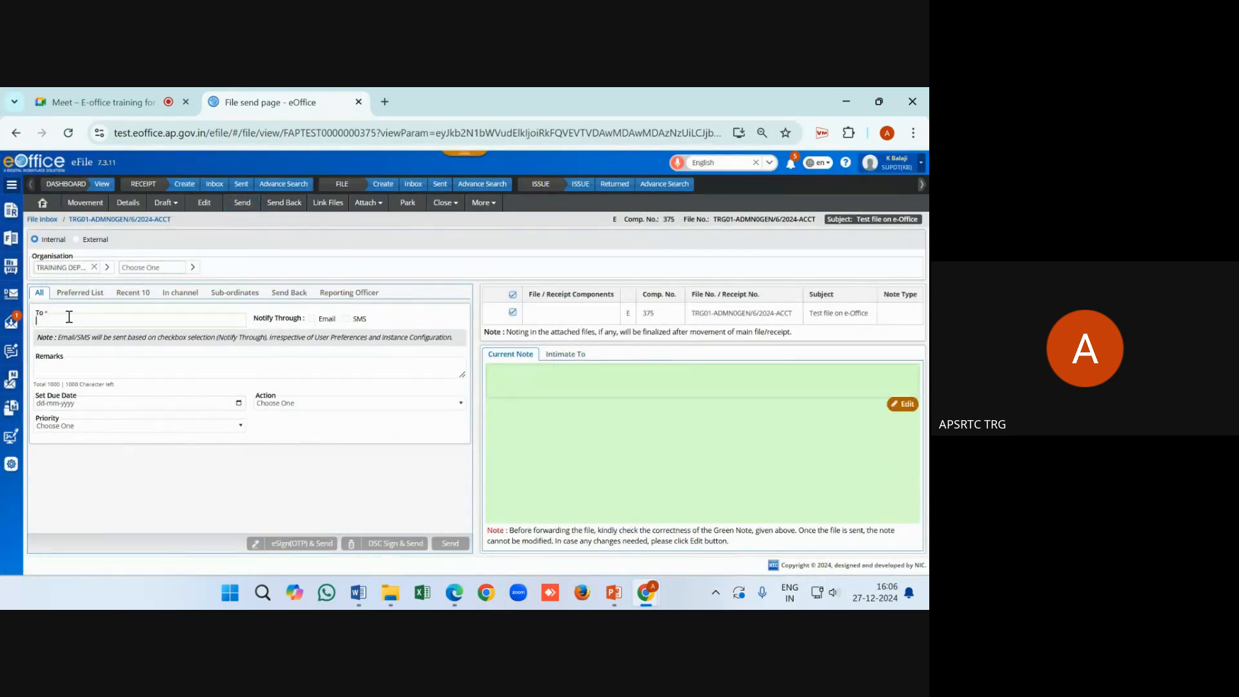
{"action": "left_click", "coordinate": [129, 295]}
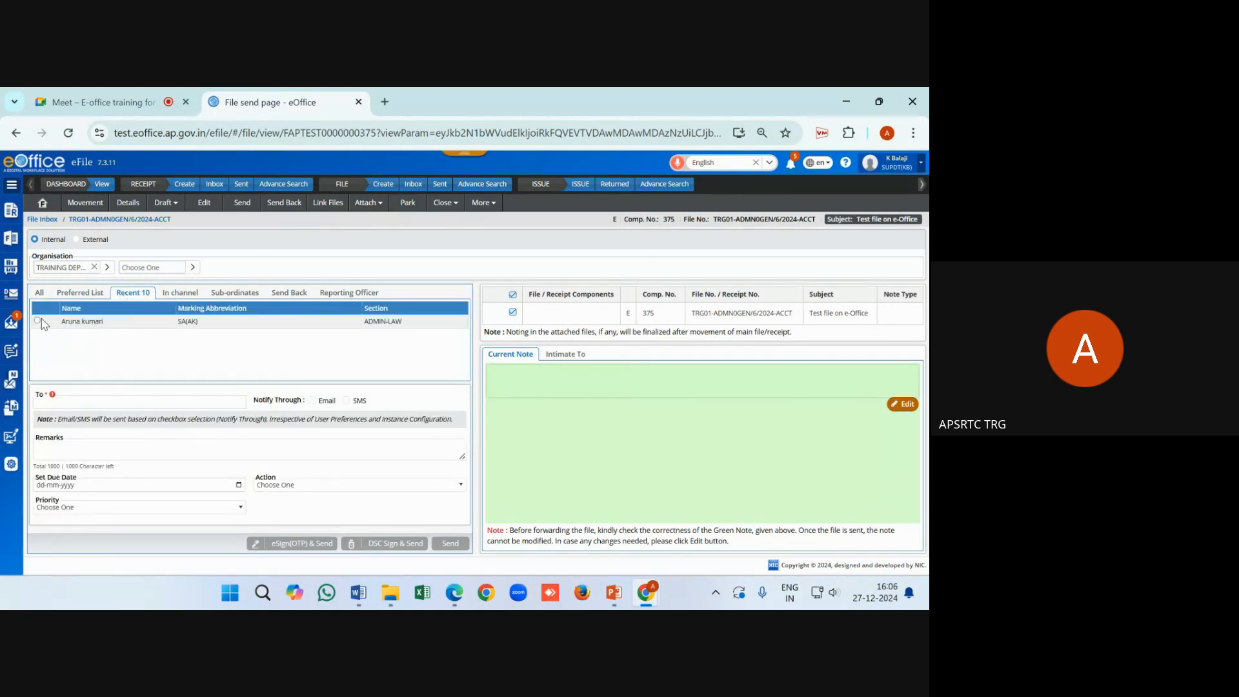
{"action": "left_click", "coordinate": [38, 320]}
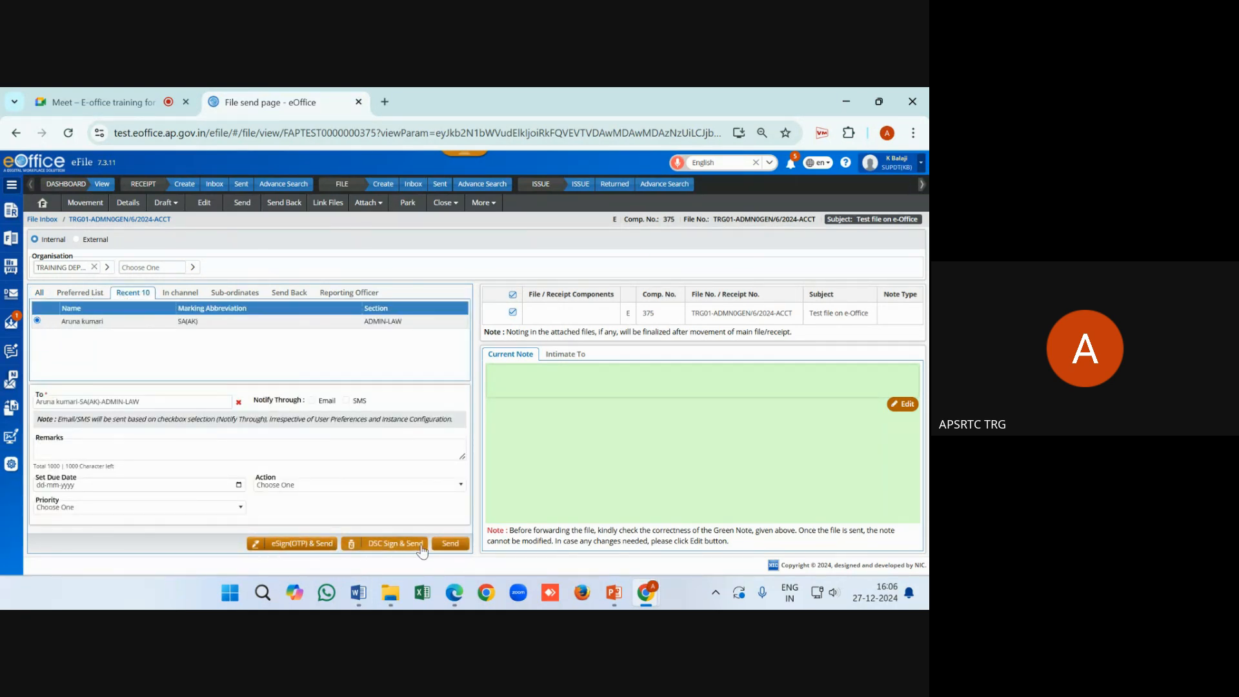
{"action": "left_click", "coordinate": [451, 545]}
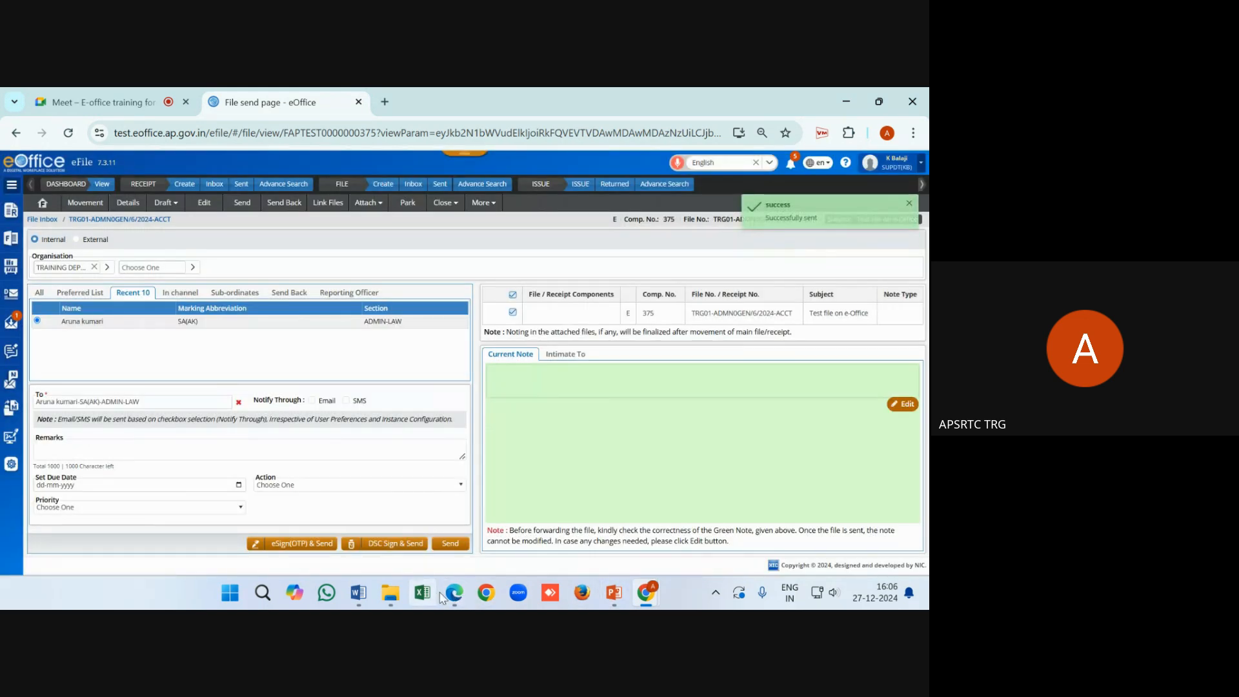
{"action": "left_click", "coordinate": [454, 592]}
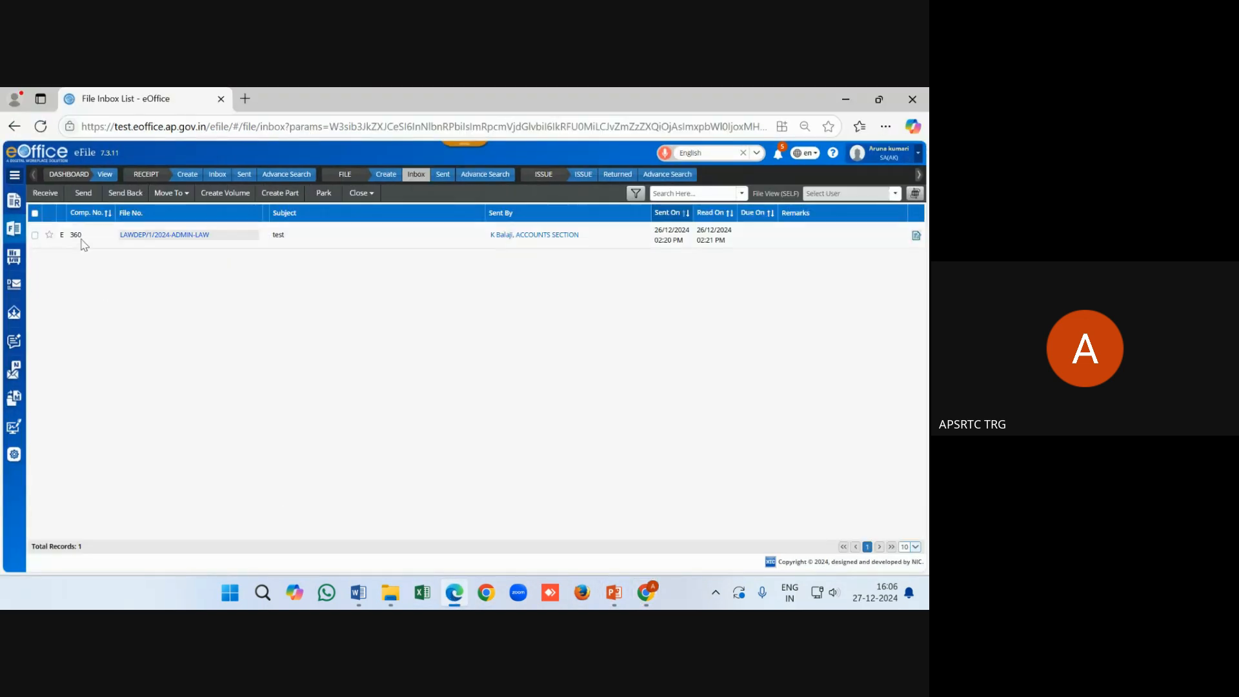
Refresh the Inbox and open draft DFA/240 from file TRG01-ADMN0GEN/6/2024-ACCT's Draft List
{"action": "left_click", "coordinate": [418, 175]}
{"action": "left_click", "coordinate": [173, 231]}
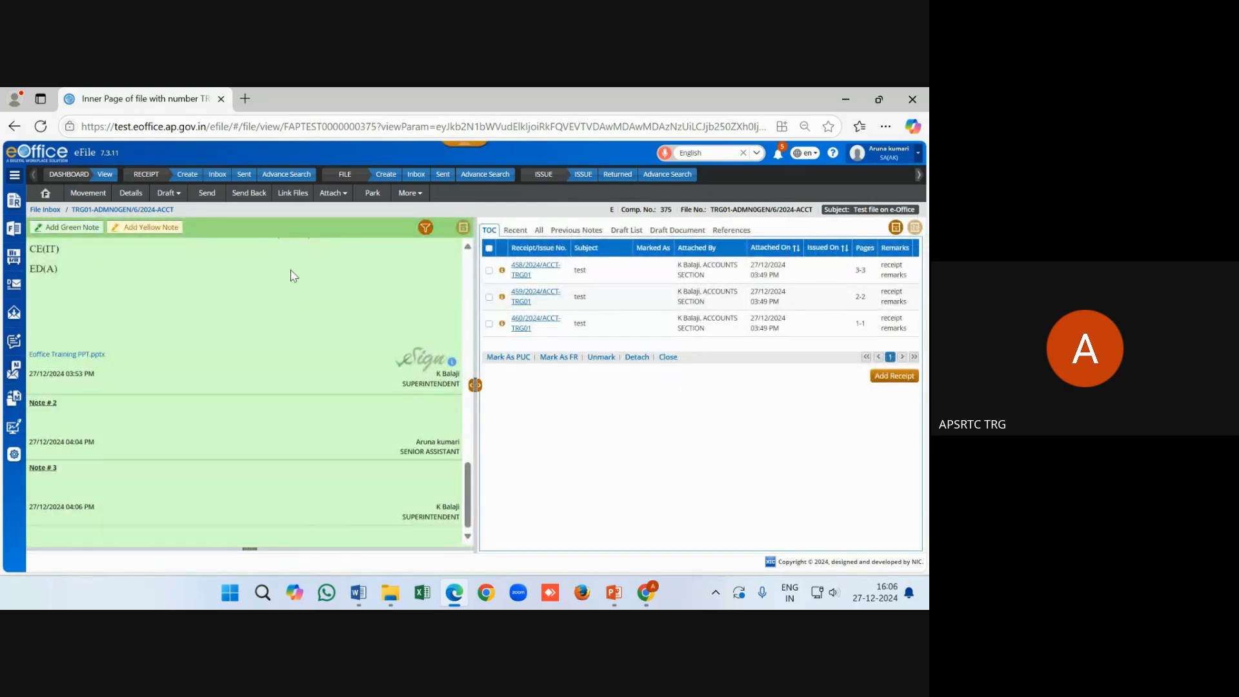
{"action": "left_click", "coordinate": [637, 231]}
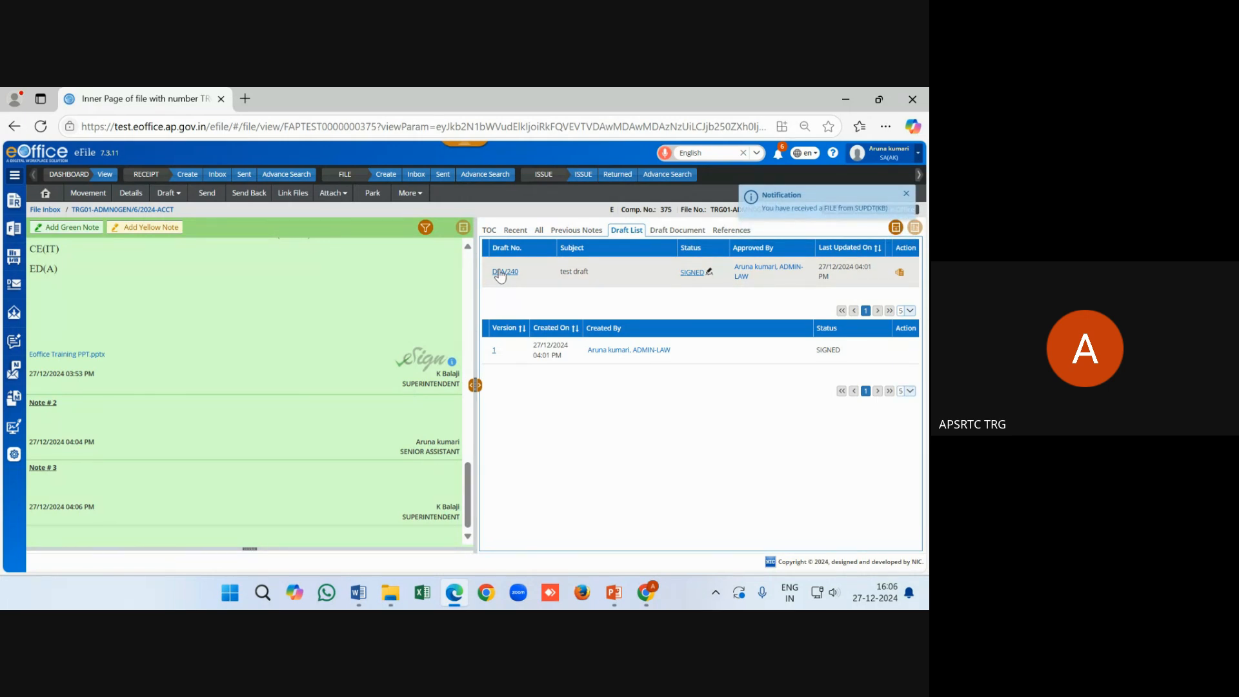
{"action": "left_click", "coordinate": [501, 273]}
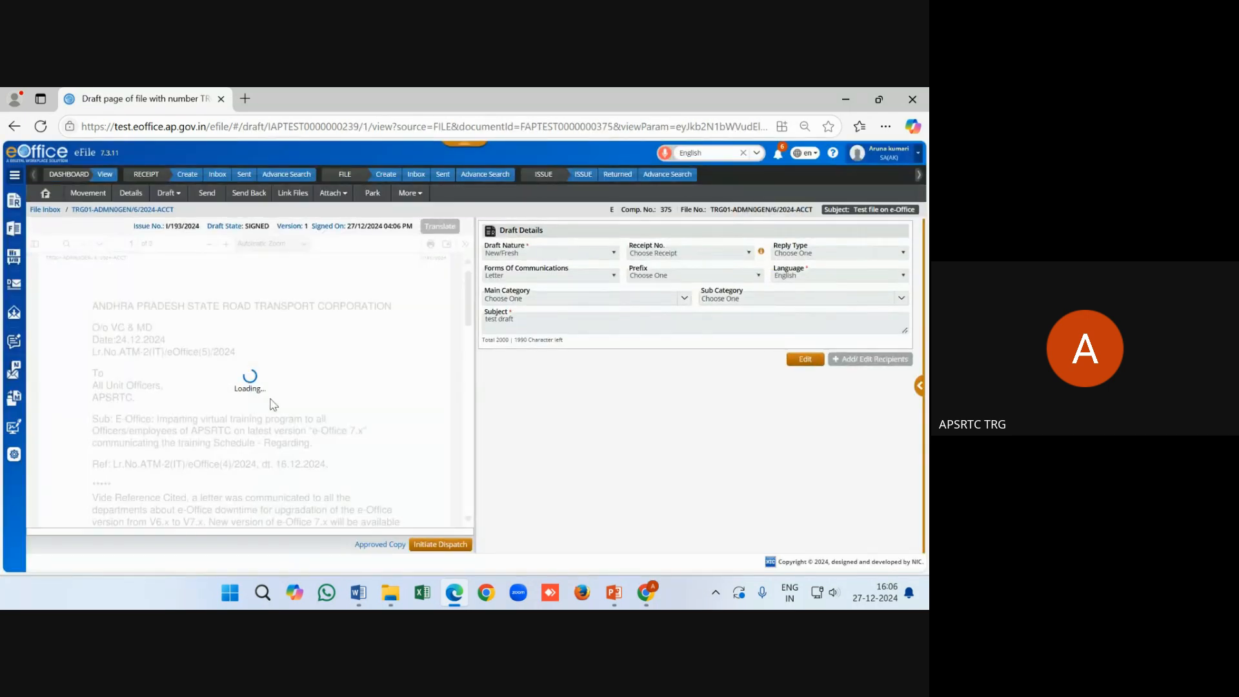
Check page 2 for signatures dated 16:02:55 and 16:05:53, and dismiss the meeting notification
{"action": "scroll", "coordinate": [274, 404], "scroll_direction": "down", "scroll_amount": 5}
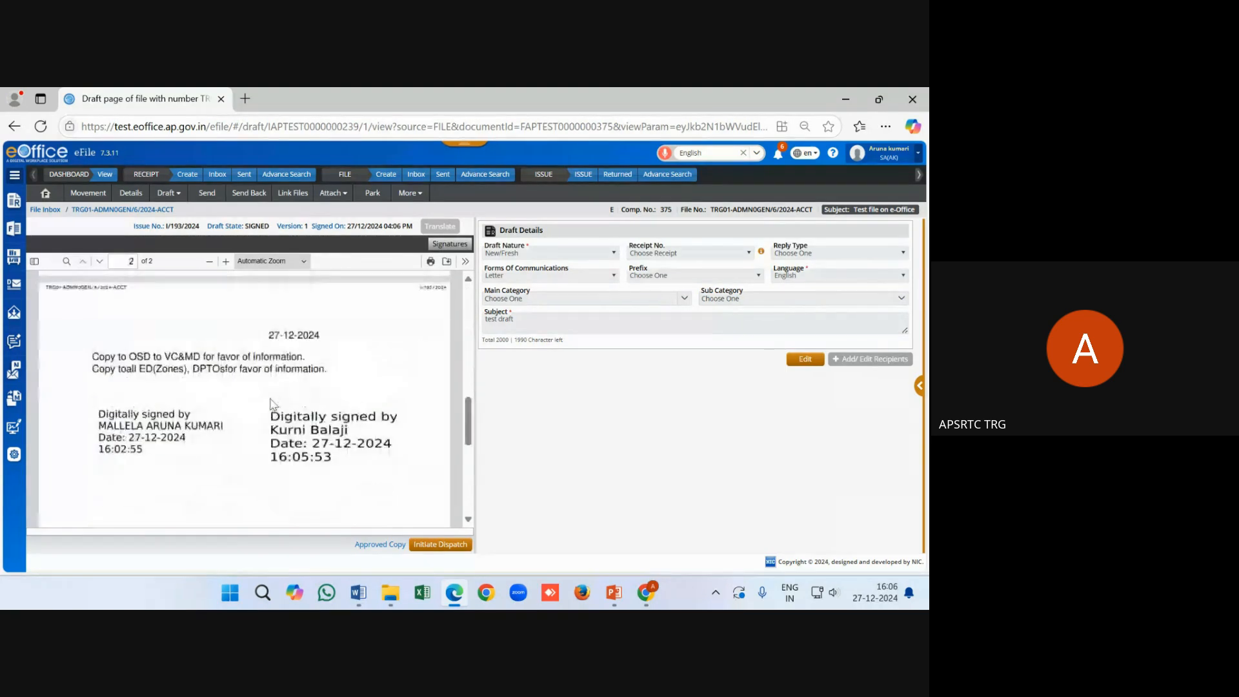
{"action": "scroll", "coordinate": [270, 404], "scroll_direction": "down", "scroll_amount": 3}
{"action": "scroll", "coordinate": [271, 405], "scroll_direction": "up", "scroll_amount": 1}
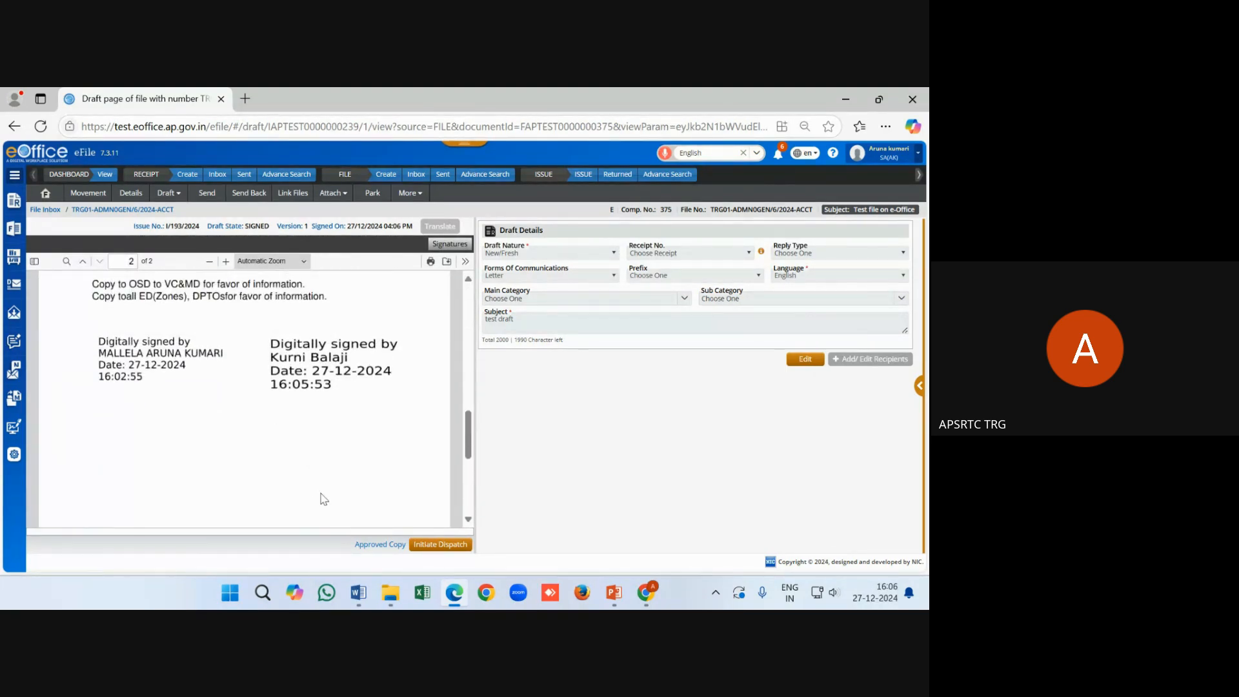
{"action": "scroll", "coordinate": [323, 499], "scroll_direction": "up", "scroll_amount": 1}
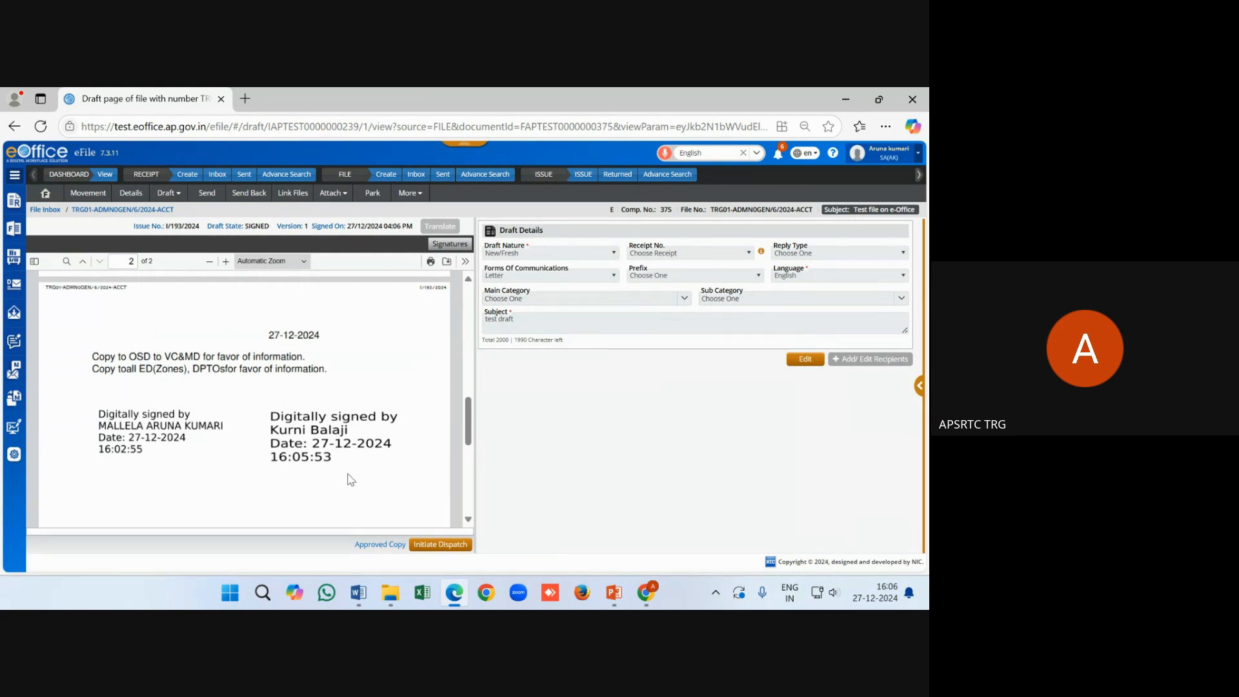
{"action": "scroll", "coordinate": [349, 477], "scroll_direction": "down", "scroll_amount": 4}
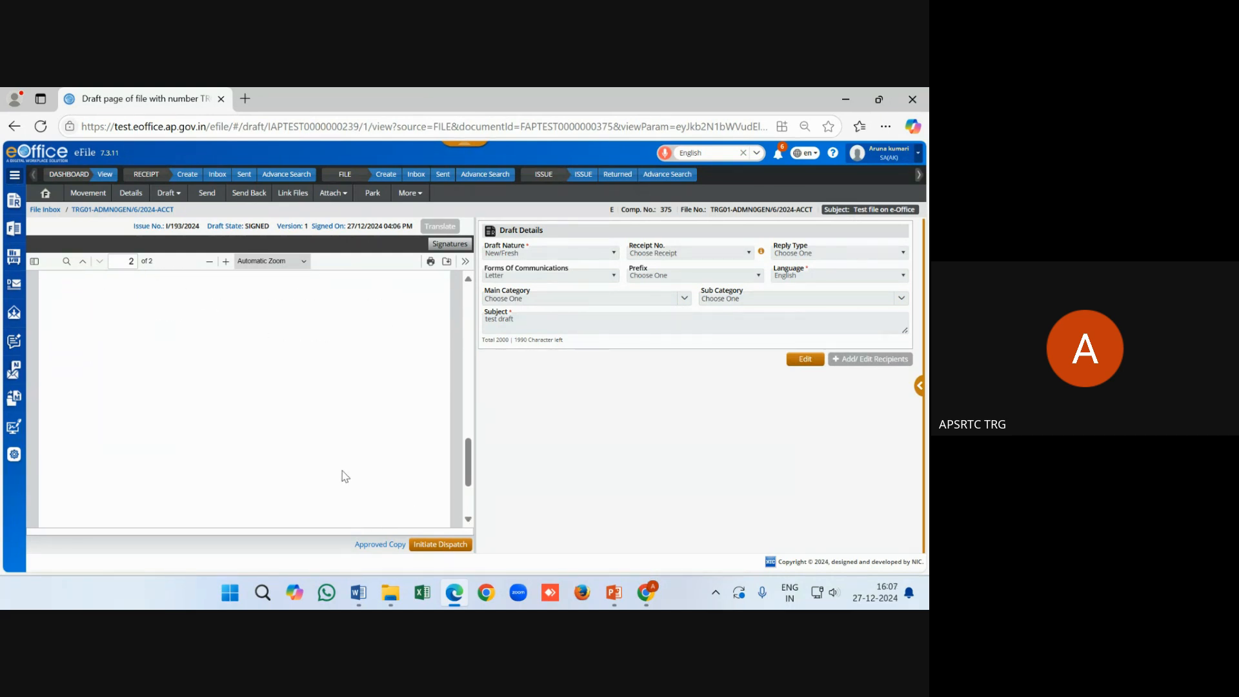
{"action": "scroll", "coordinate": [345, 476], "scroll_direction": "up", "scroll_amount": 3}
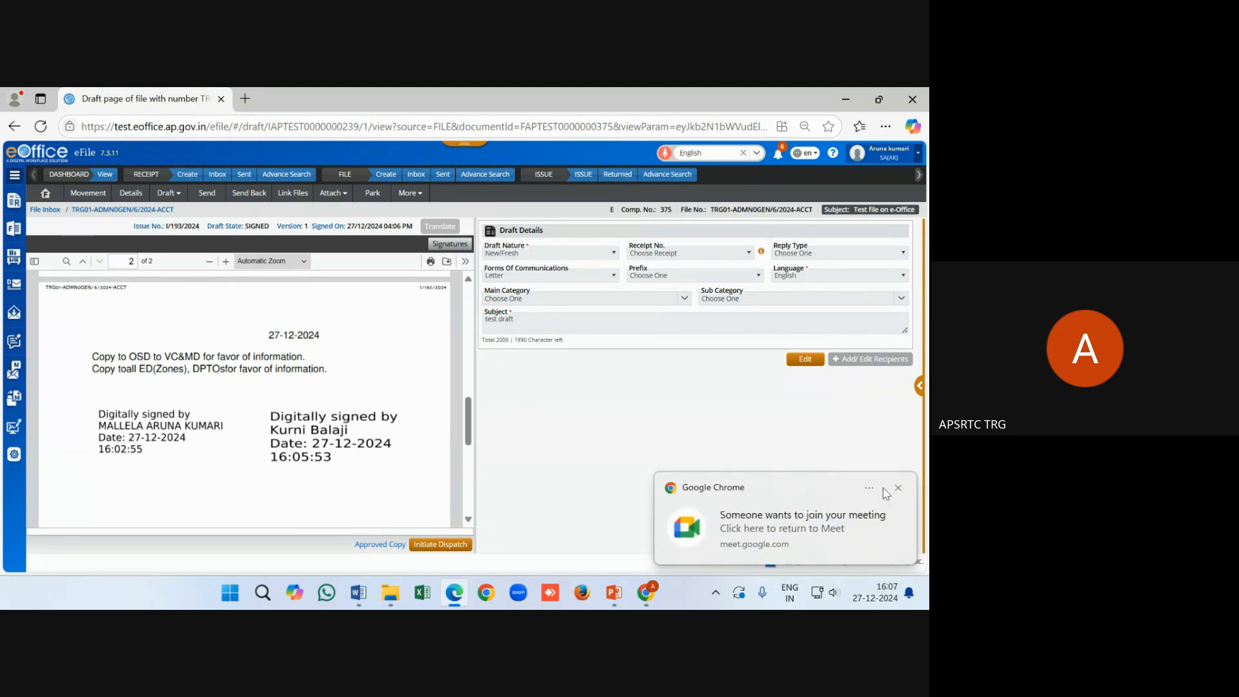
{"action": "left_click", "coordinate": [897, 488]}
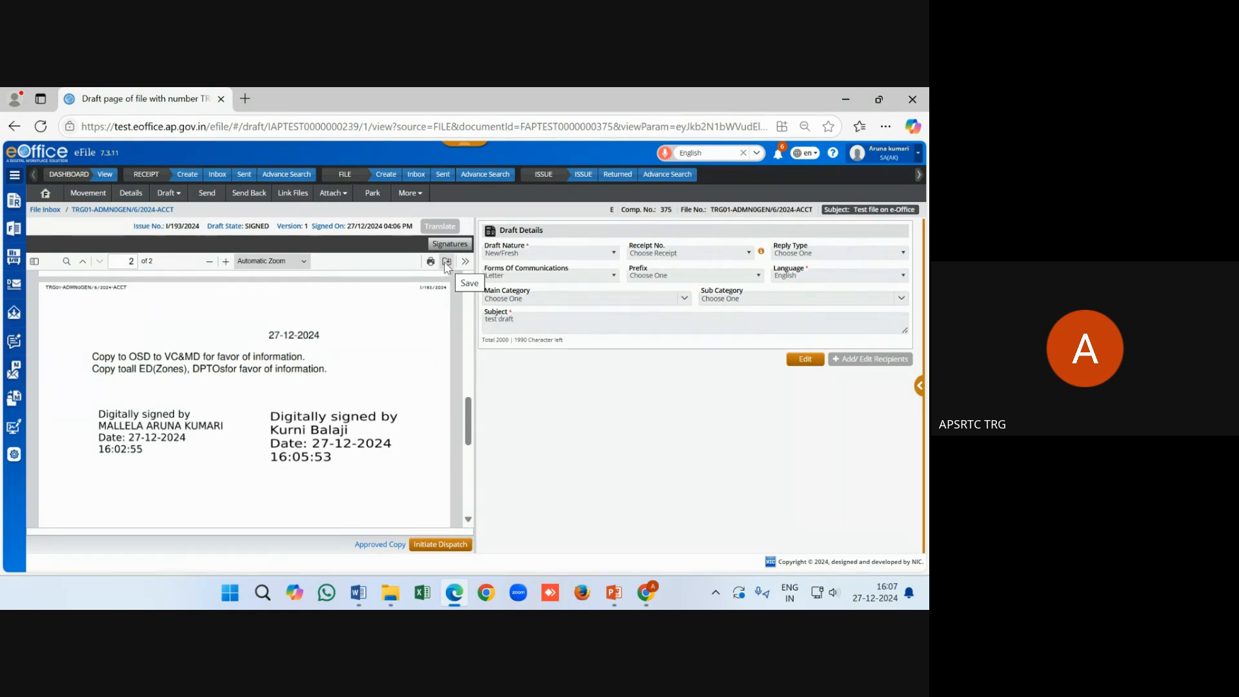
Save the signed draft, then open document (2).pdf to view both signatures on page 2
{"action": "left_click", "coordinate": [446, 262]}
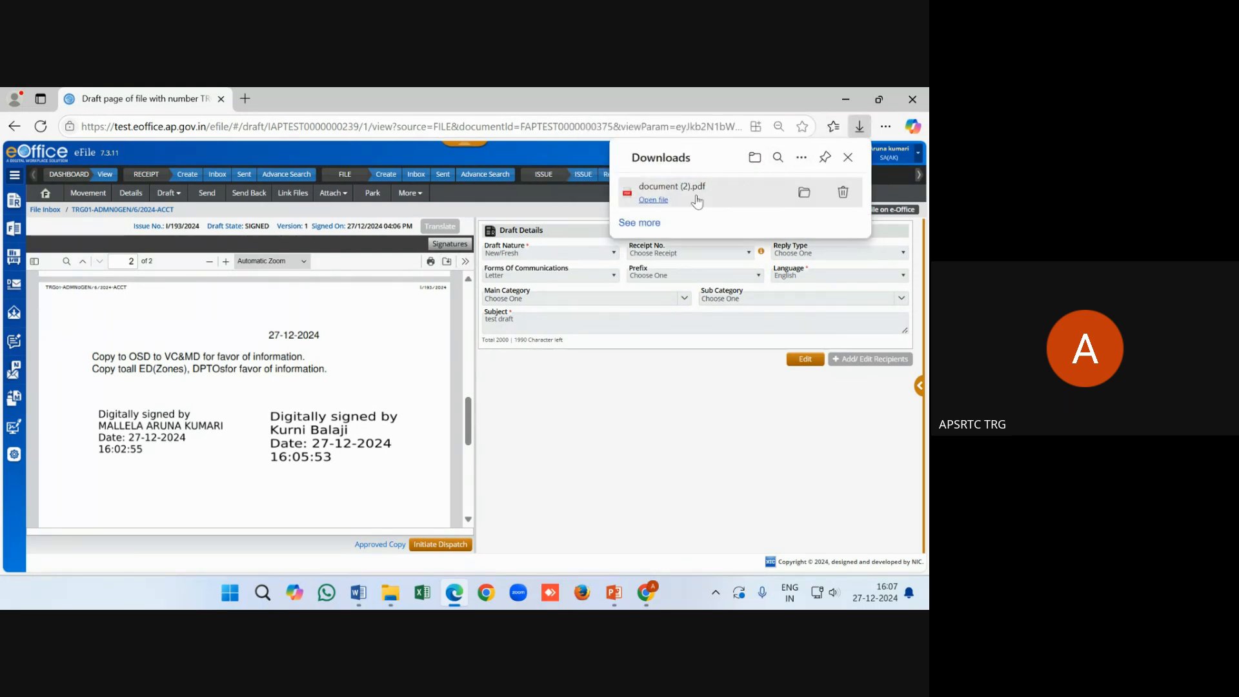
{"action": "left_click", "coordinate": [671, 187]}
{"action": "scroll", "coordinate": [417, 394], "scroll_direction": "down", "scroll_amount": 3}
{"action": "scroll", "coordinate": [414, 401], "scroll_direction": "down", "scroll_amount": 10}
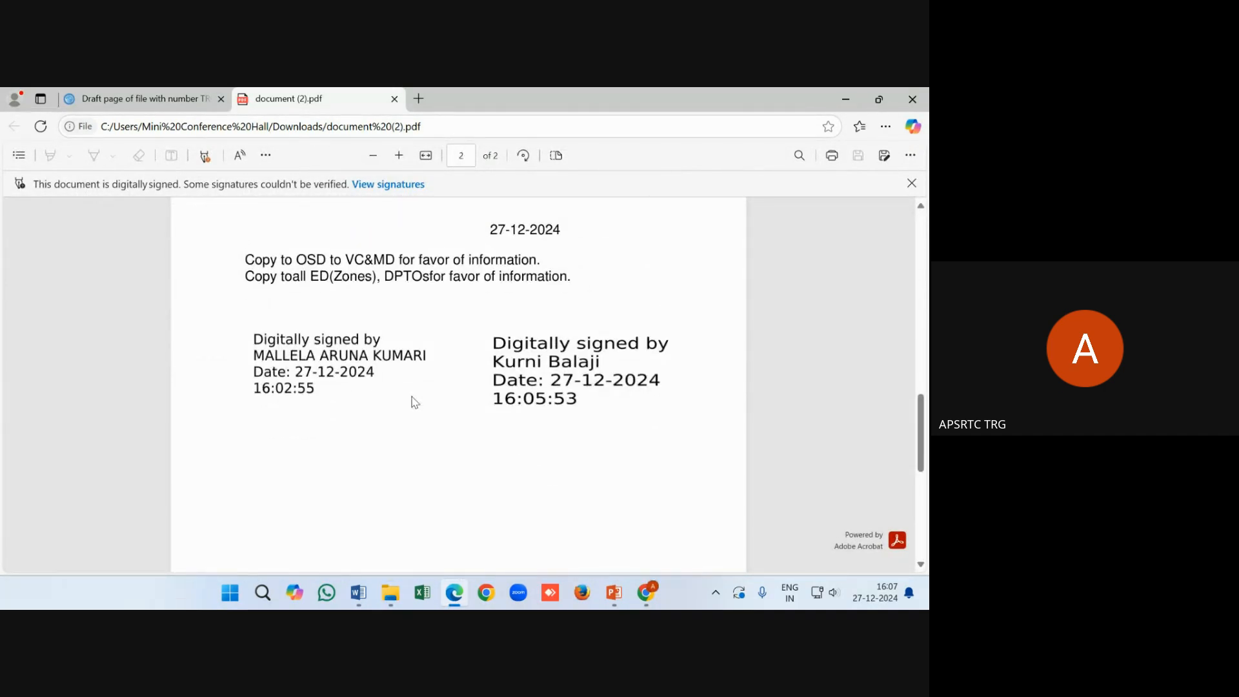
{"action": "scroll", "coordinate": [414, 402], "scroll_direction": "up", "scroll_amount": 15}
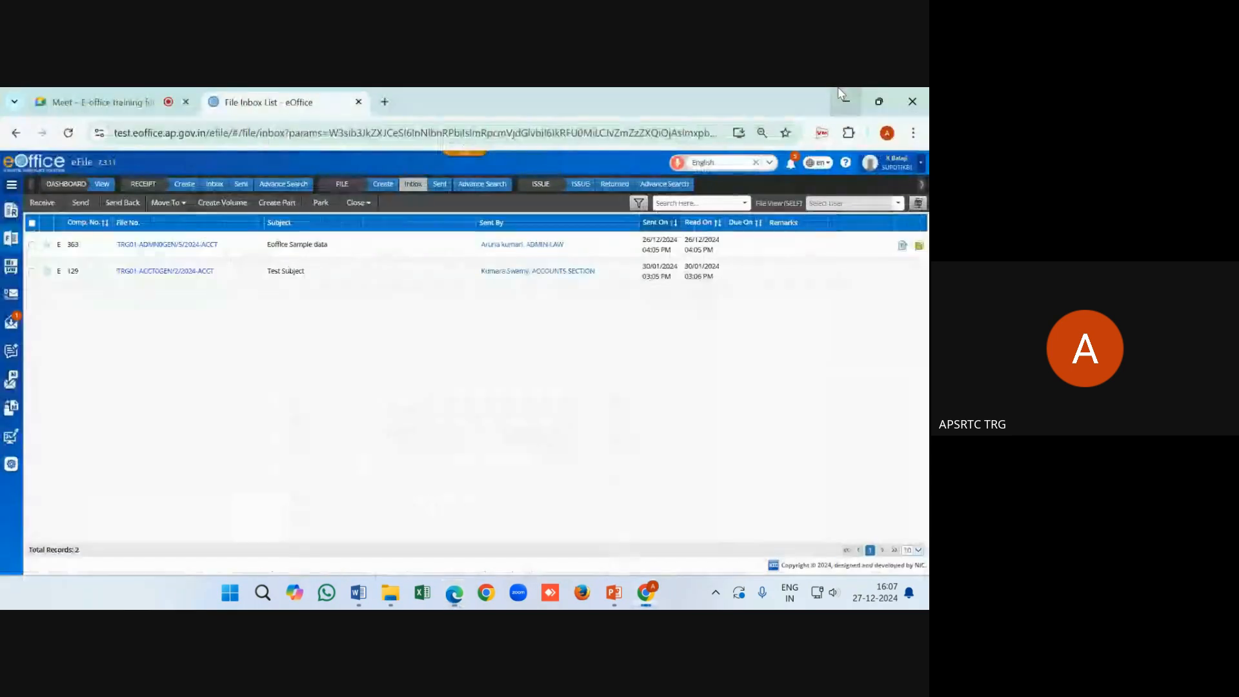
Minimise the PDF window and switch to the Eoffice Training PPT deck in PowerPoint
{"action": "left_click", "coordinate": [845, 99]}
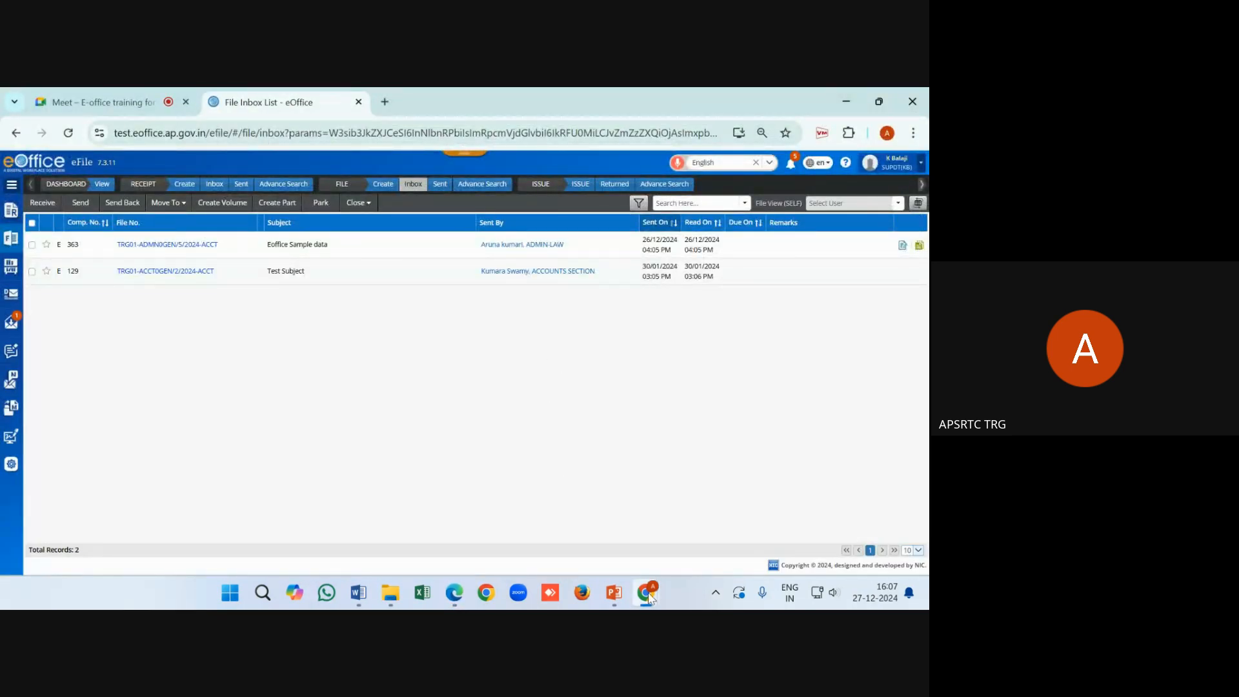
{"action": "mouse_move", "coordinate": [649, 597]}
{"action": "left_click", "coordinate": [589, 526]}
{"action": "mouse_move", "coordinate": [647, 597]}
{"action": "left_click", "coordinate": [613, 593]}
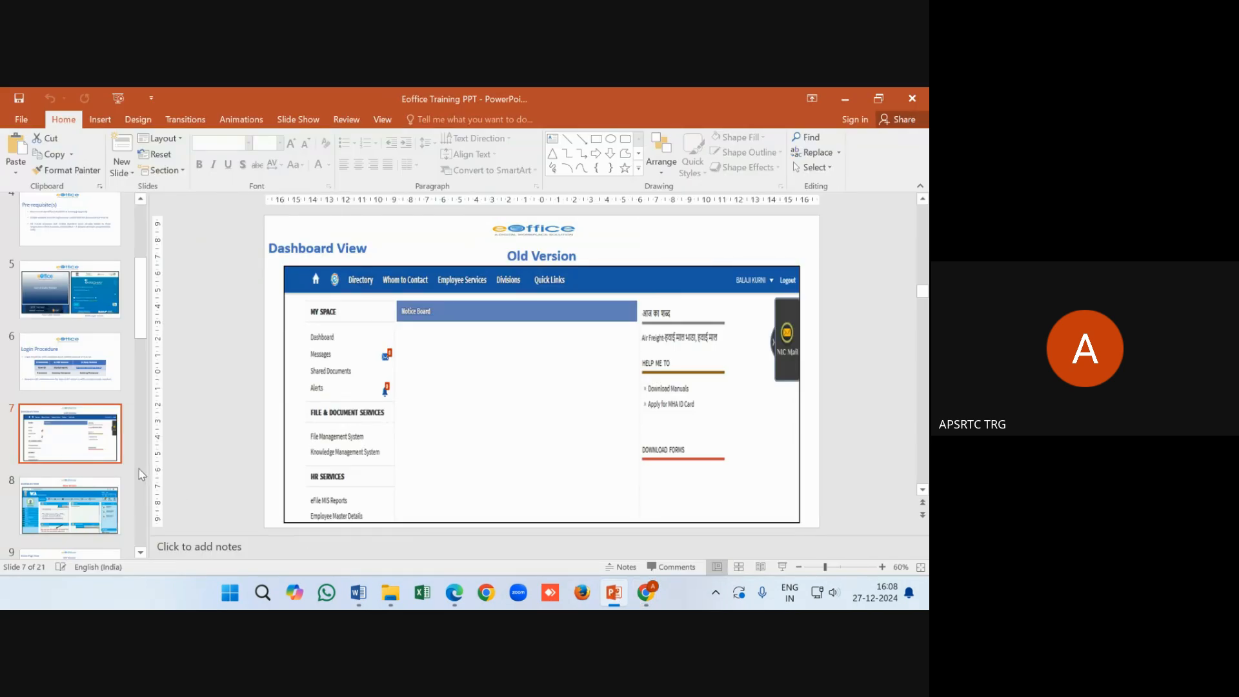
{"action": "scroll", "coordinate": [142, 473], "scroll_direction": "up", "scroll_amount": 5}
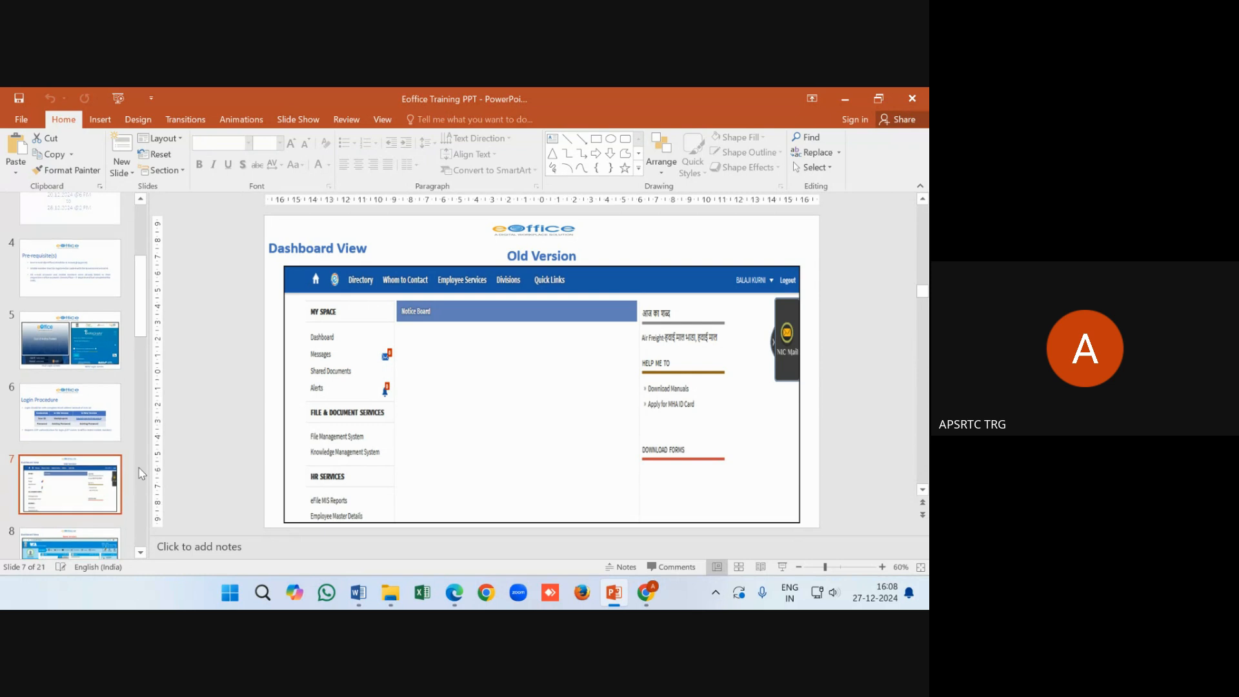
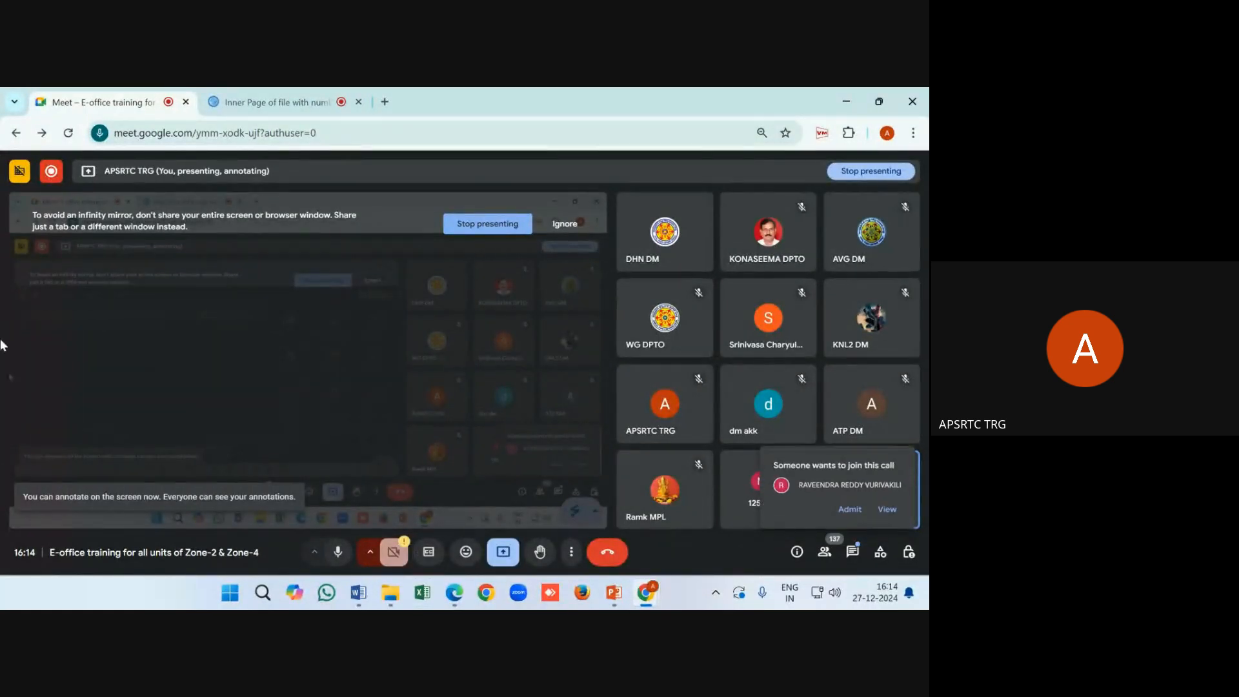
Switch from the Meet tab back to the eOffice 'Inner Page of file' tab showing Note #2
{"action": "left_click", "coordinate": [216, 96]}
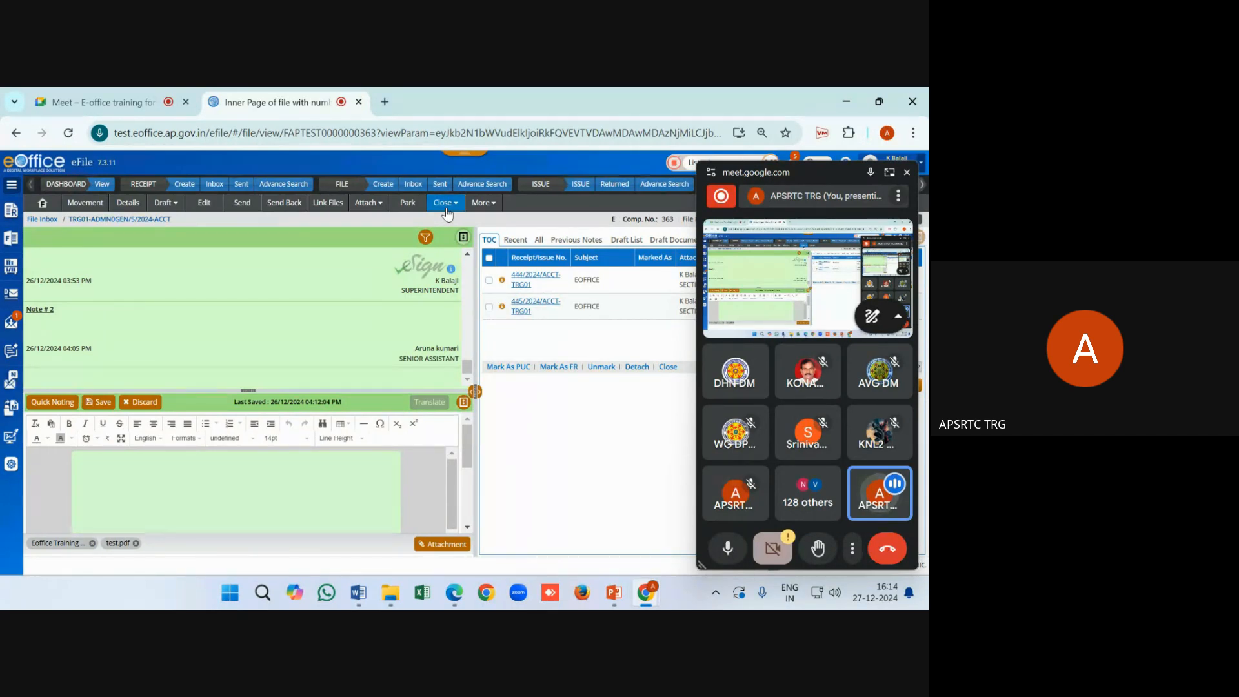
Open file TRG01-ADMNOGEN/5/2024-ACCT from the FILE Inbox
{"action": "left_click", "coordinate": [13, 189]}
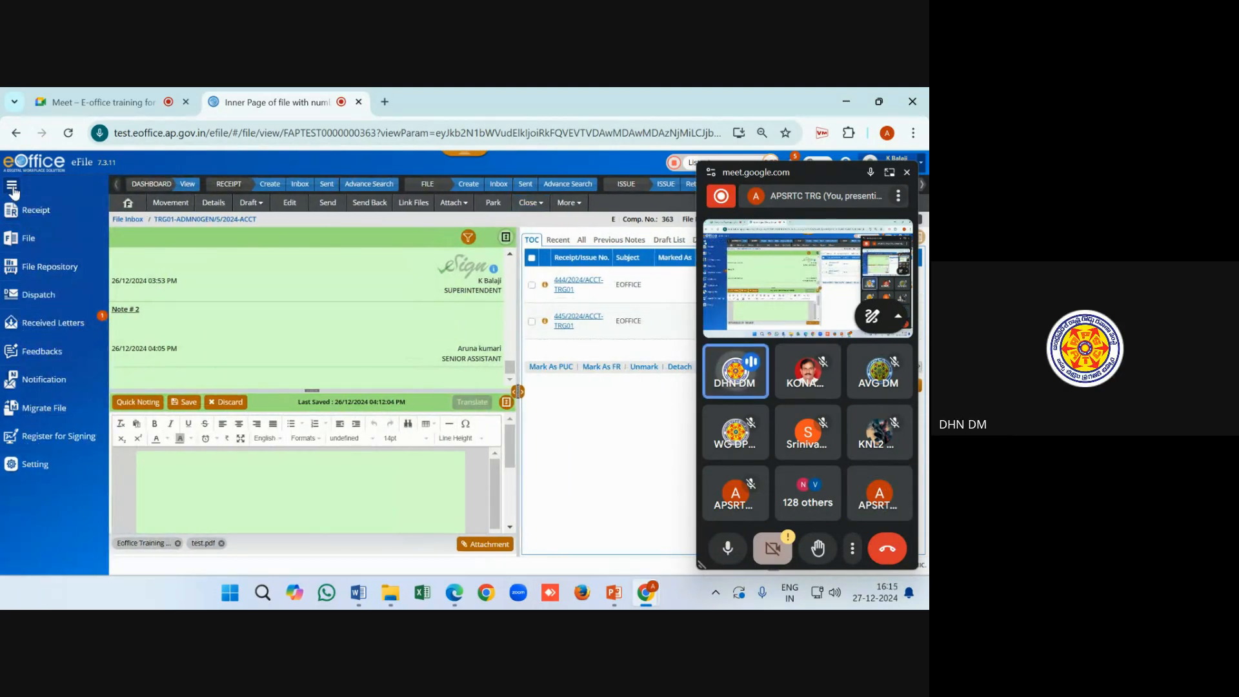
{"action": "left_click", "coordinate": [13, 186]}
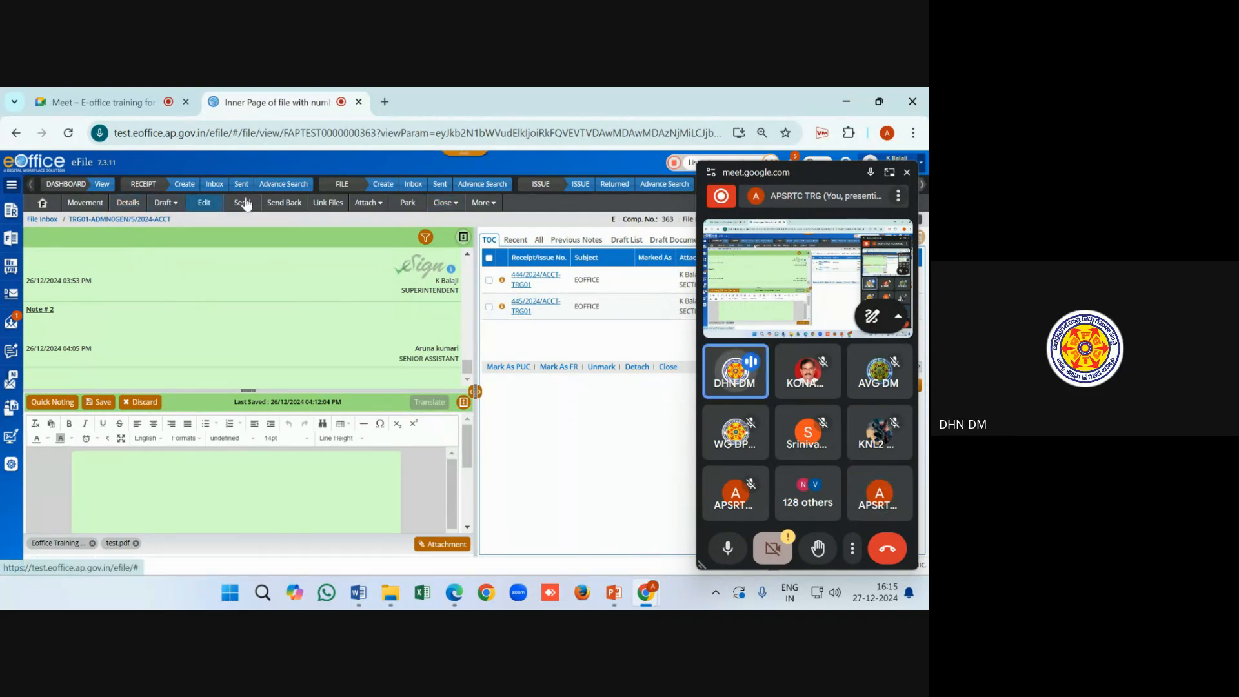
{"action": "left_click", "coordinate": [414, 186]}
{"action": "left_click_drag", "start_coordinate": [814, 180], "coordinate": [867, 607]}
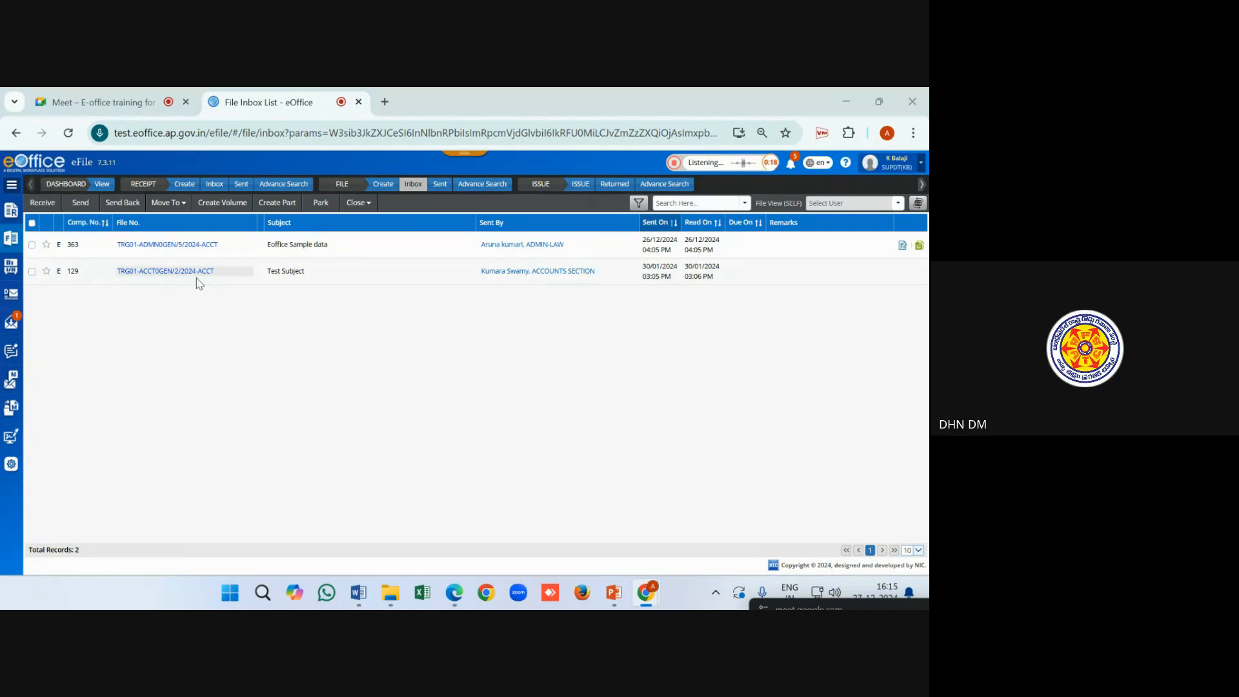
{"action": "left_click", "coordinate": [183, 244]}
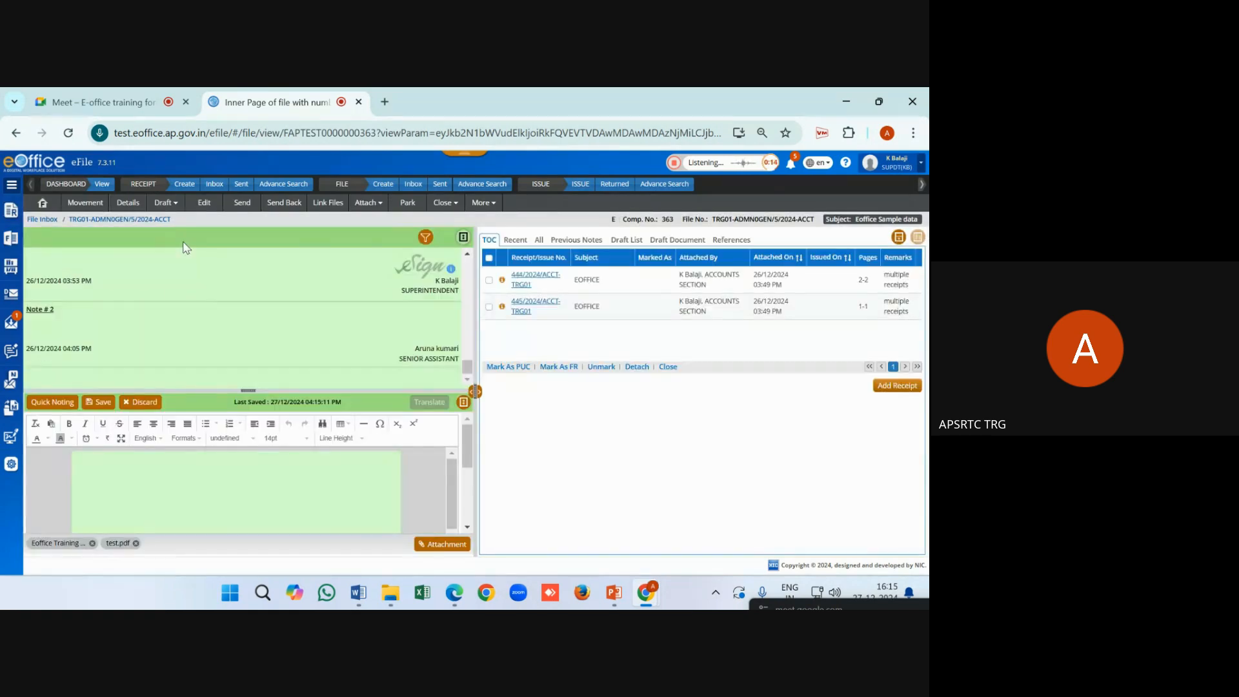
Bring up the file's Close options to reach the closing remarks prompt
{"action": "left_click", "coordinate": [450, 210]}
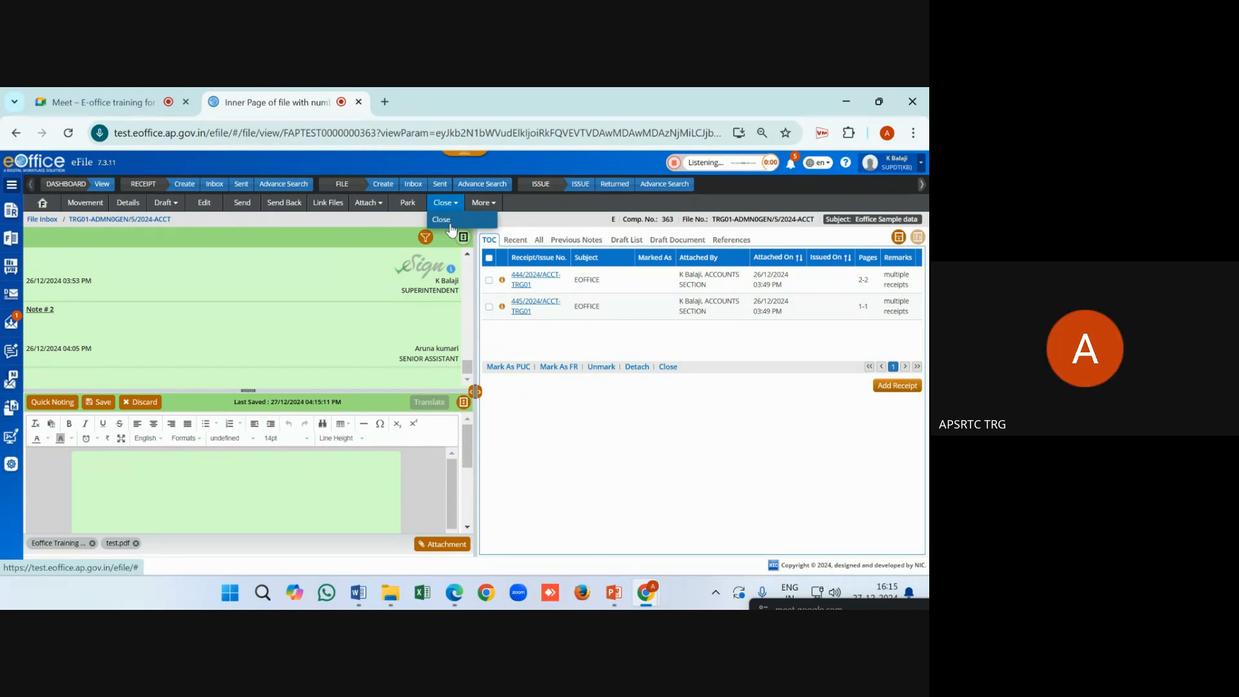
{"action": "left_click", "coordinate": [450, 223]}
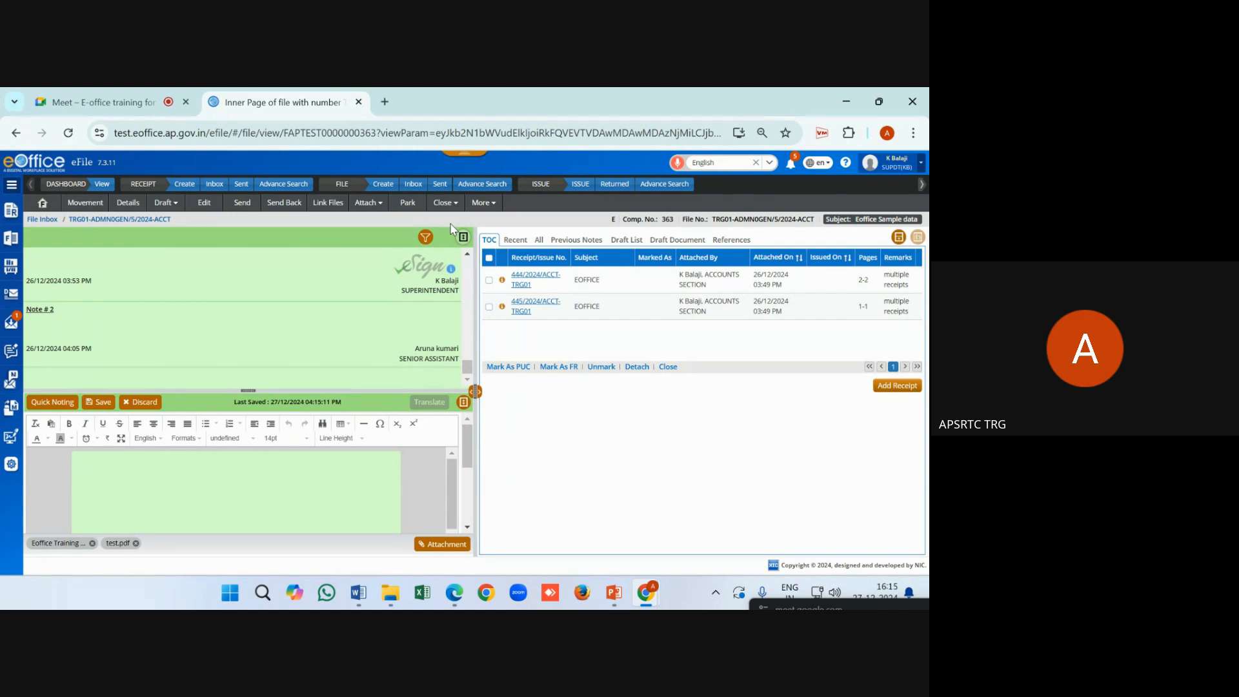
{"action": "left_click", "coordinate": [93, 98]}
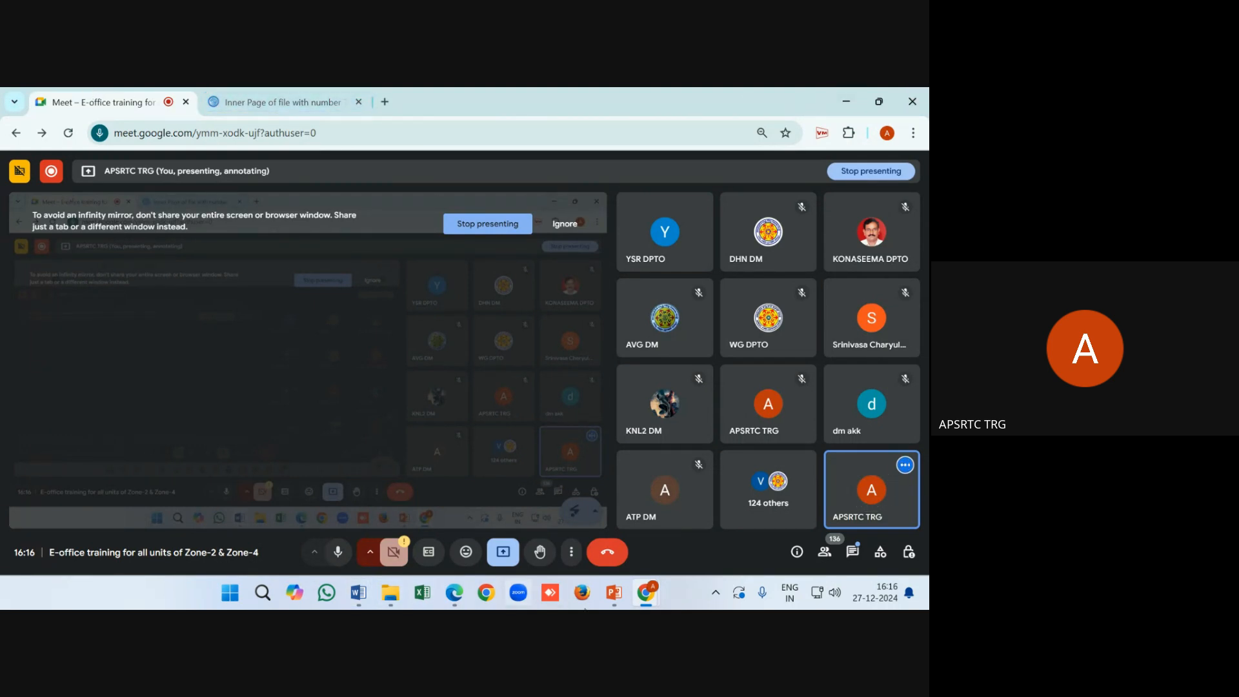
{"action": "left_click", "coordinate": [246, 95]}
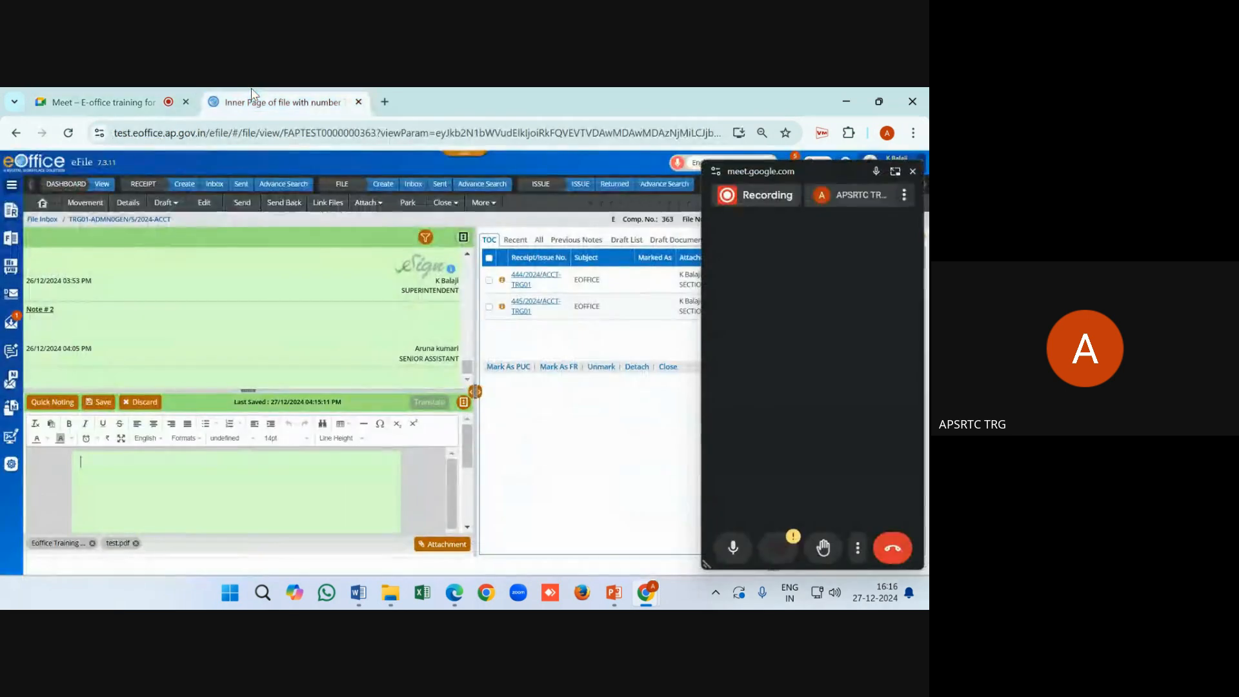
{"action": "left_click", "coordinate": [445, 203]}
Close the file with the remark 'close'
{"action": "left_click", "coordinate": [444, 220]}
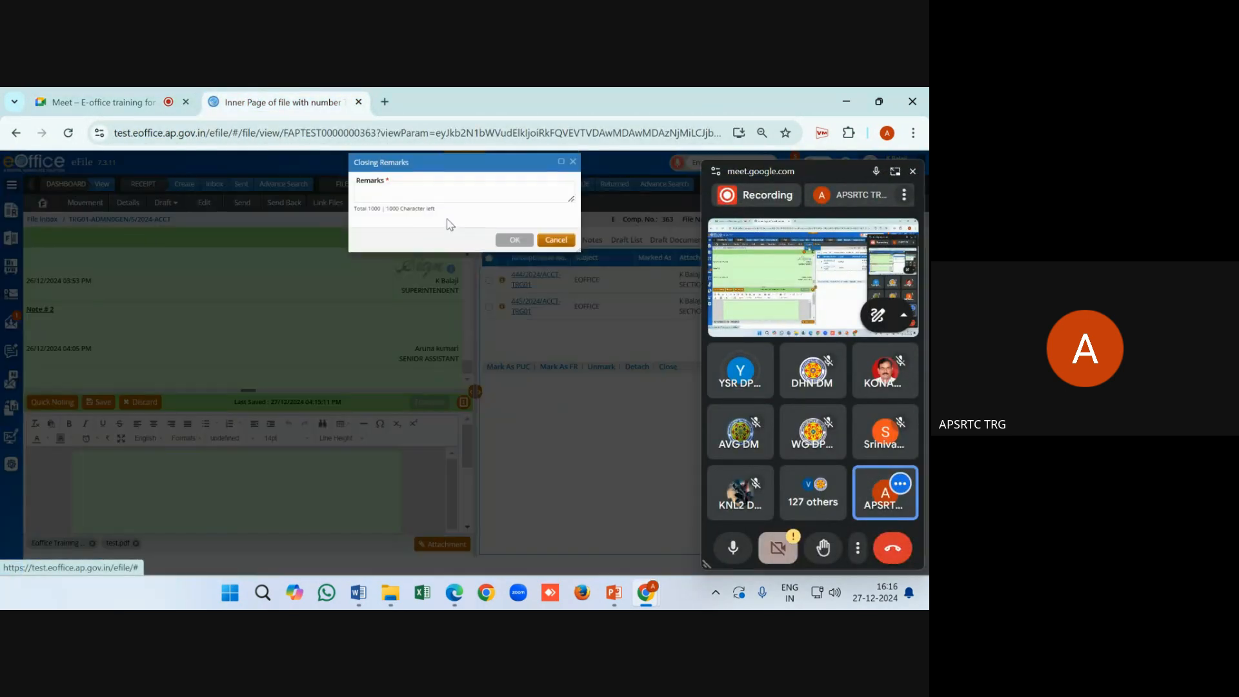
{"action": "type", "text": "clo"}
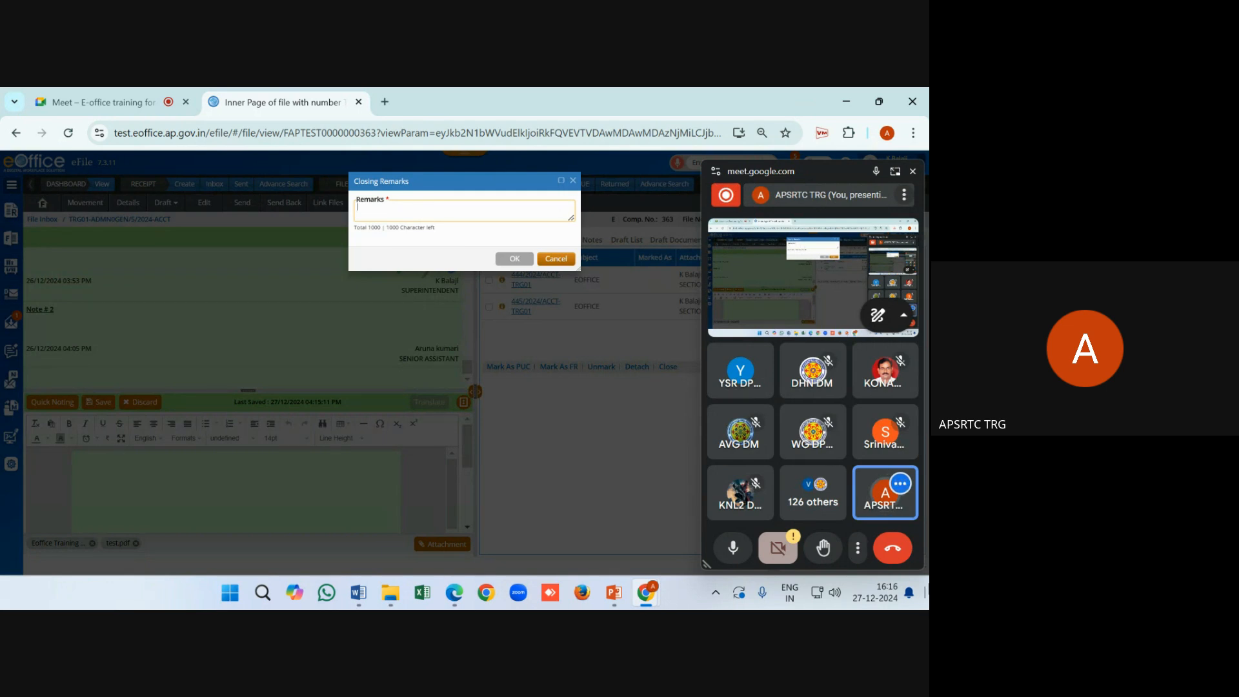
{"action": "type", "text": "sin"}
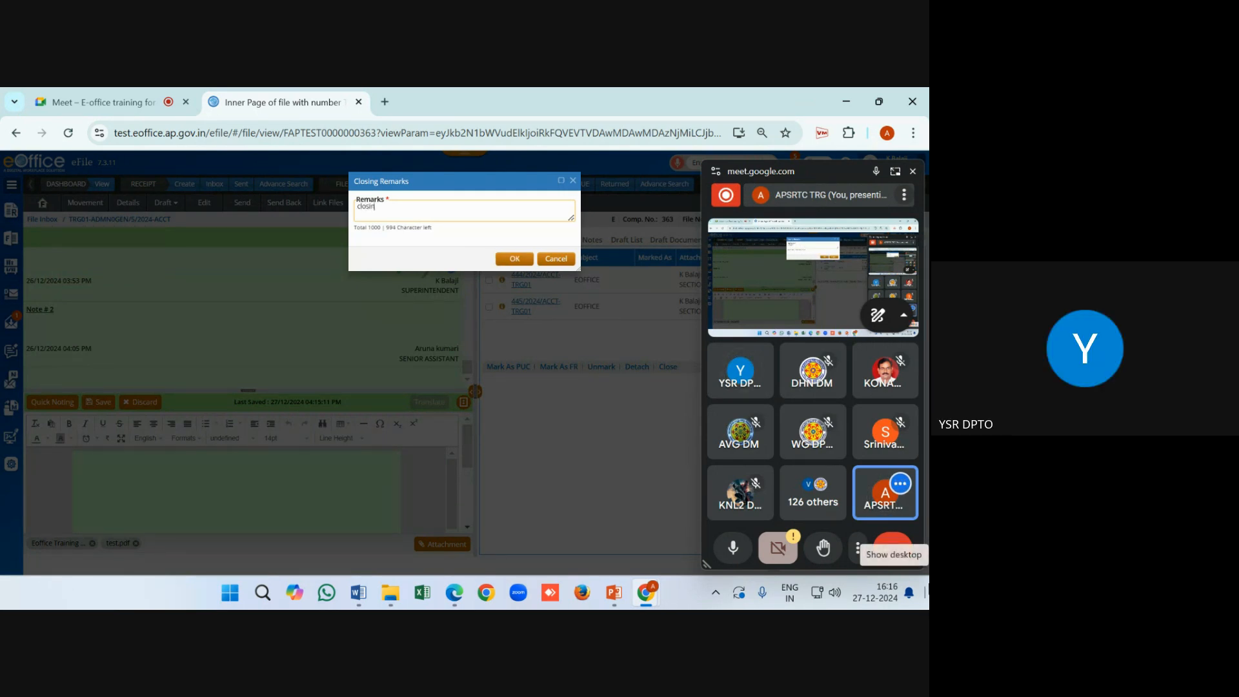
{"action": "key", "text": "BackSpace"}
{"action": "key", "text": "BackSpace"}
{"action": "type", "text": "e"}
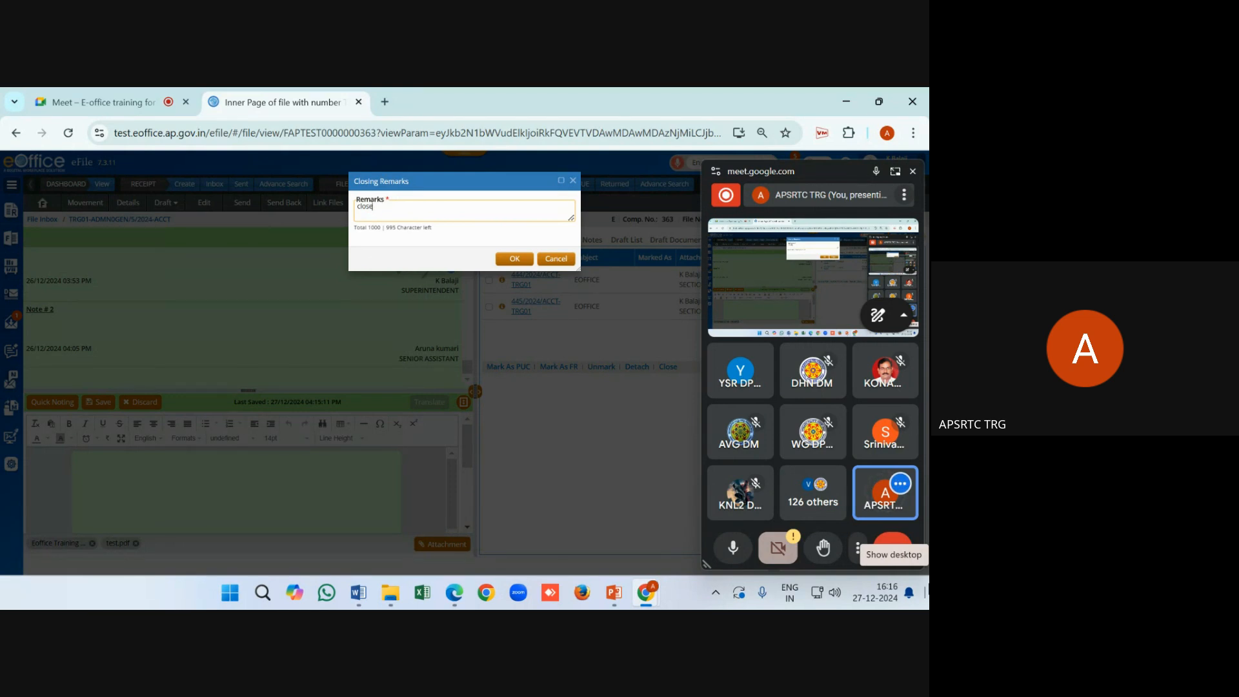
{"action": "left_click", "coordinate": [515, 259]}
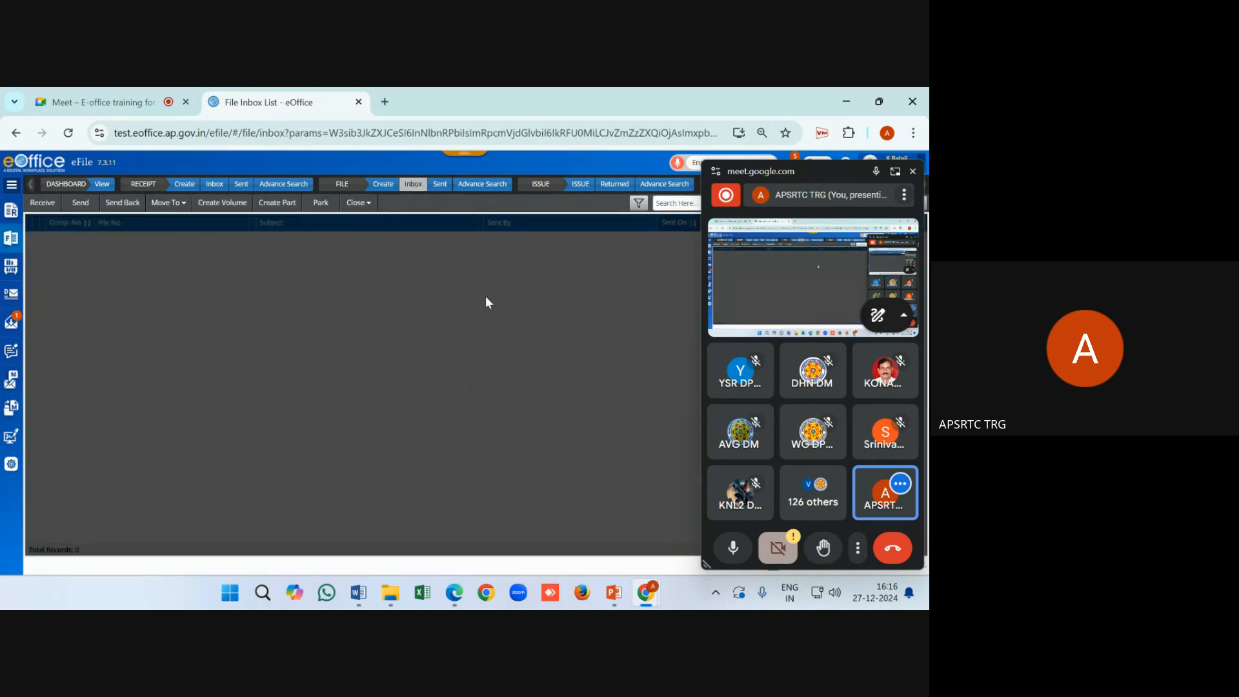
Show File Repository > Closed Files and tick the closed file's row
{"action": "left_click", "coordinate": [18, 240]}
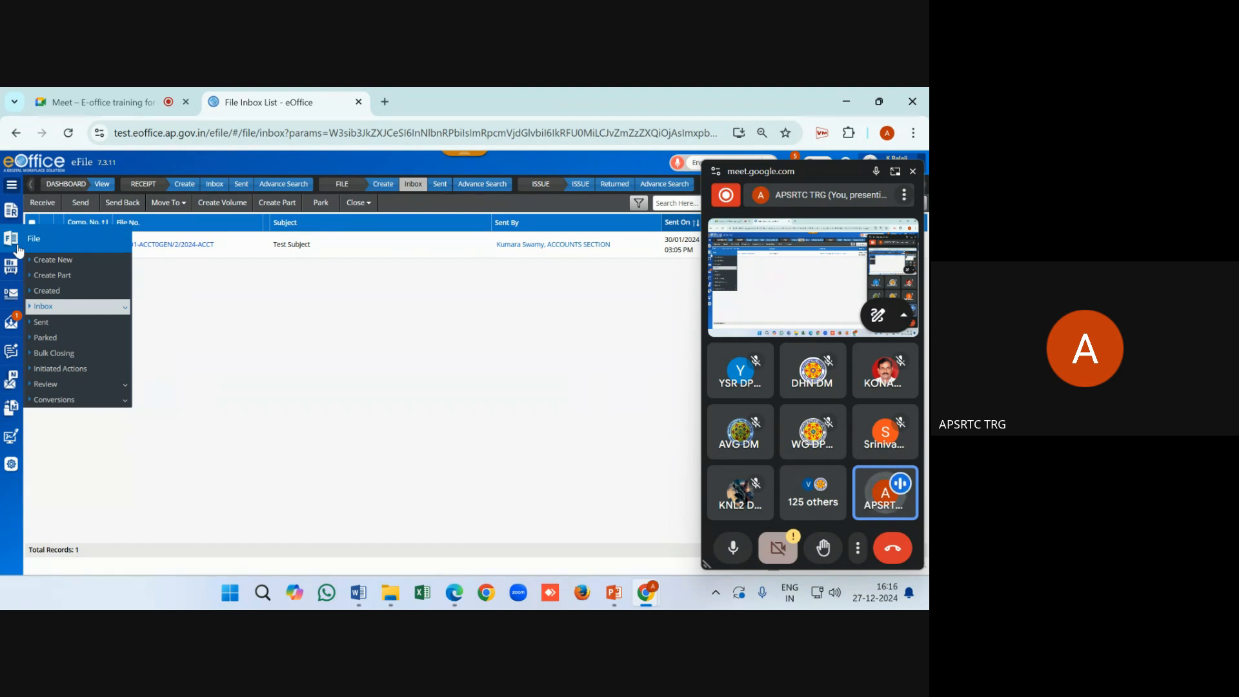
{"action": "left_click", "coordinate": [9, 269]}
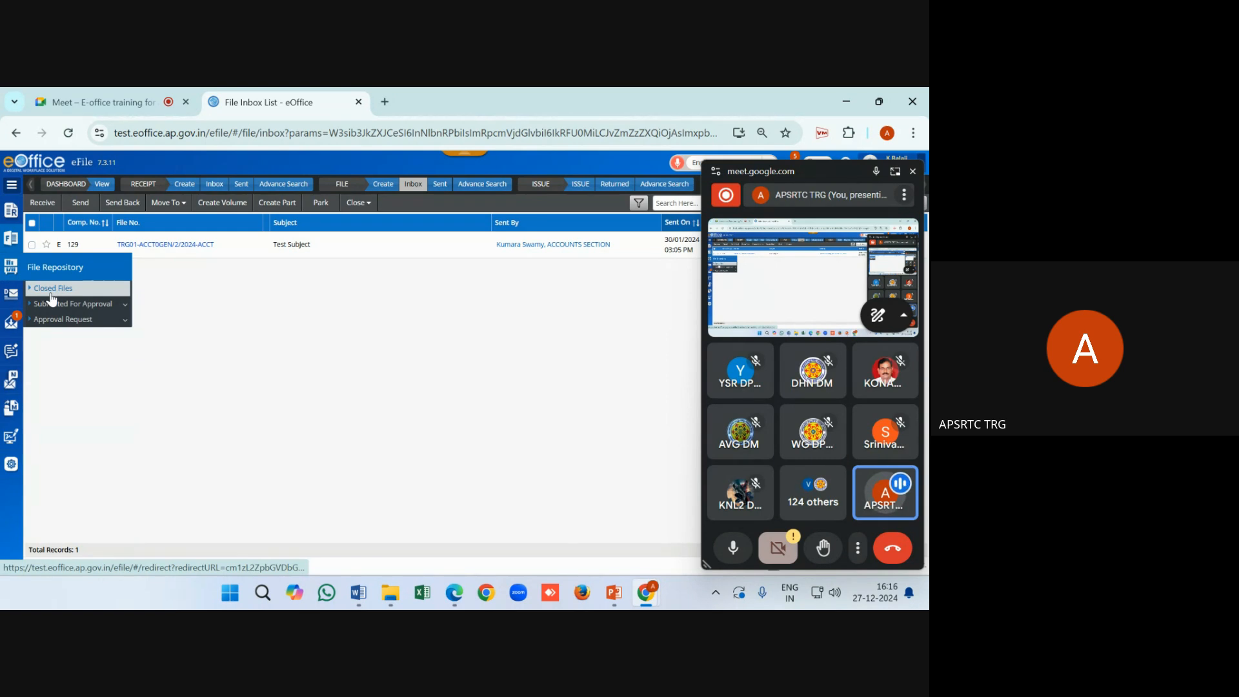
{"action": "left_click", "coordinate": [52, 290]}
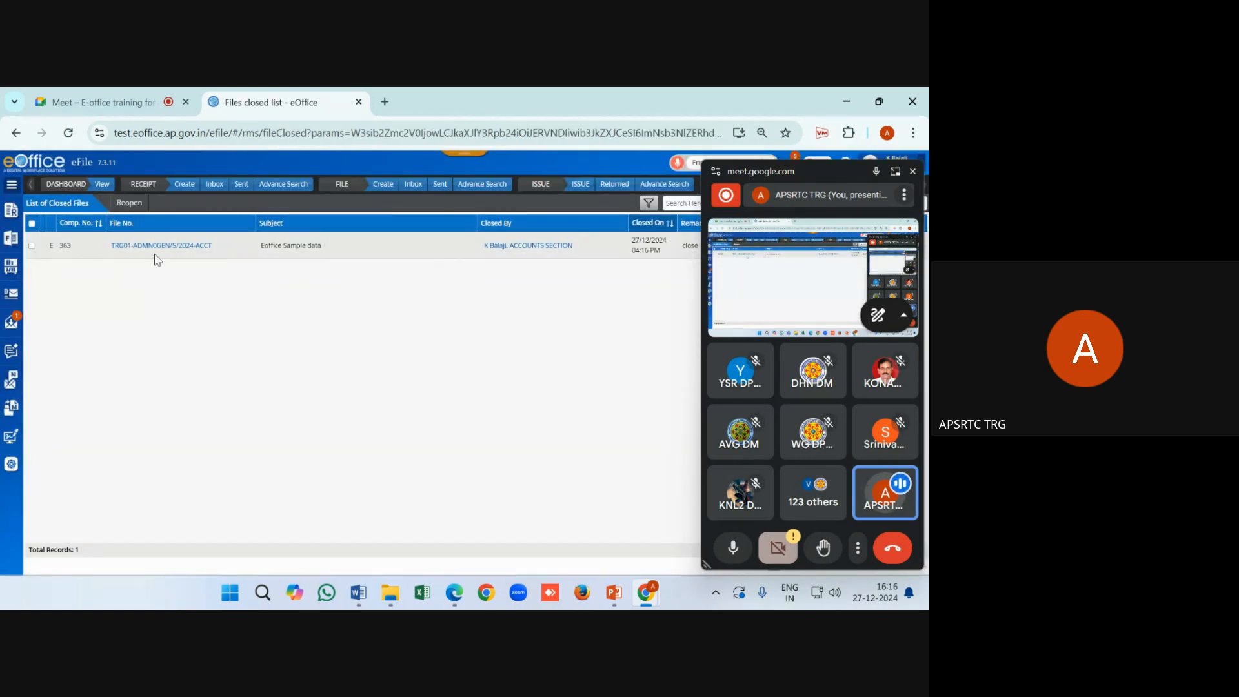
{"action": "left_click_drag", "start_coordinate": [849, 172], "coordinate": [857, 483]}
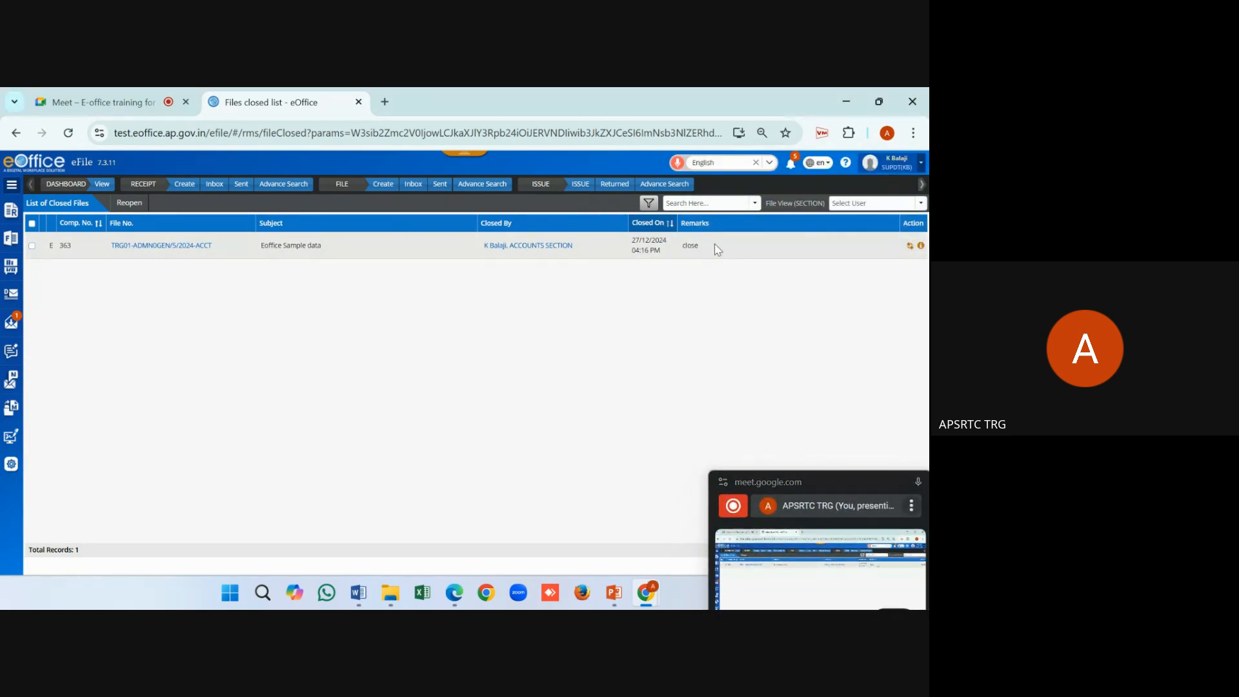
{"action": "left_click_drag", "start_coordinate": [669, 250], "coordinate": [631, 245]}
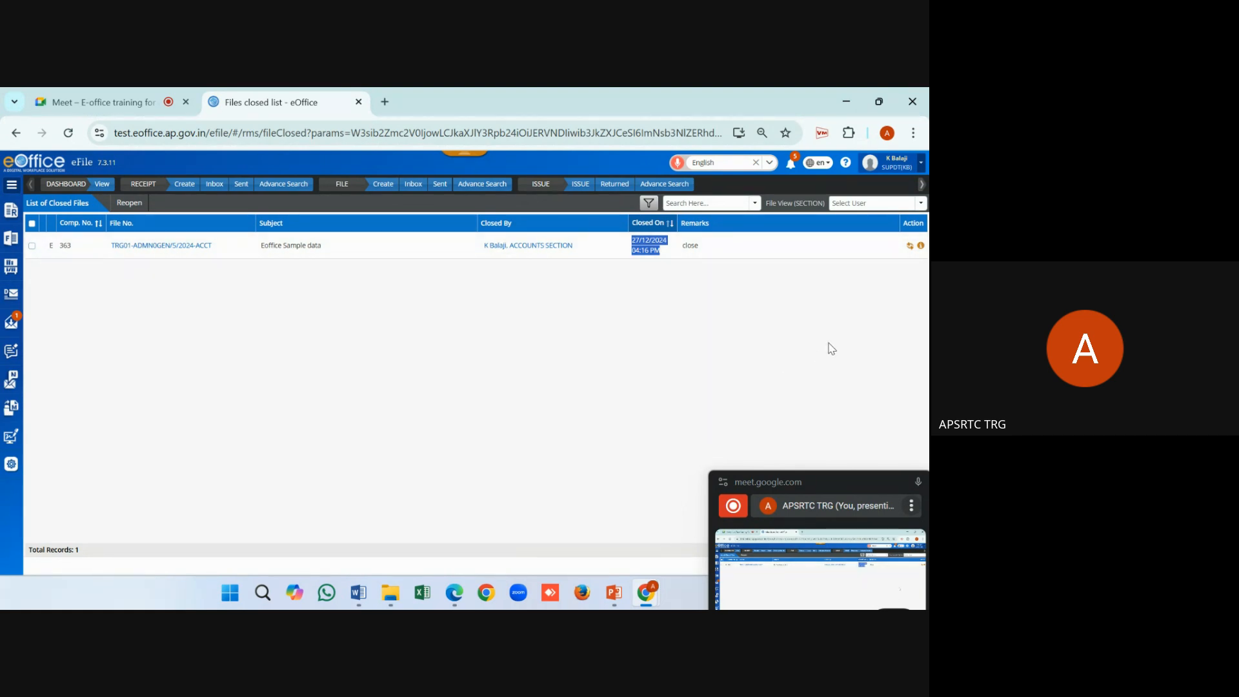
{"action": "key", "text": "ctrl+minus"}
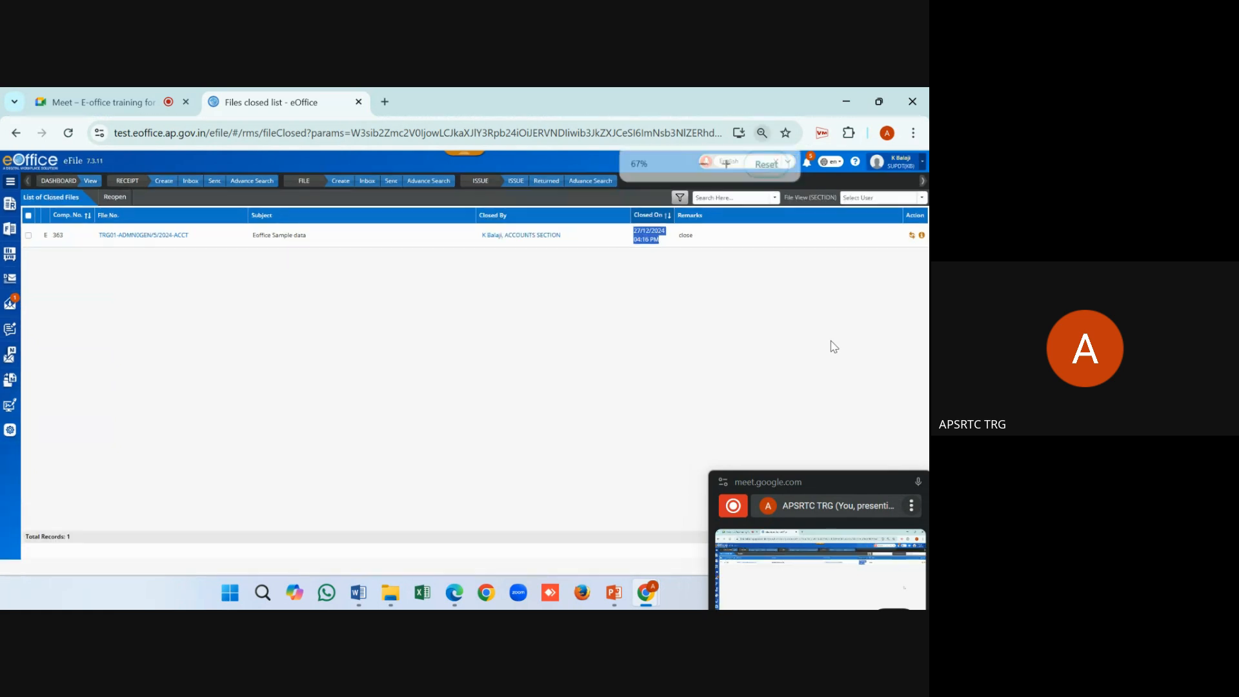
{"action": "left_click", "coordinate": [28, 237]}
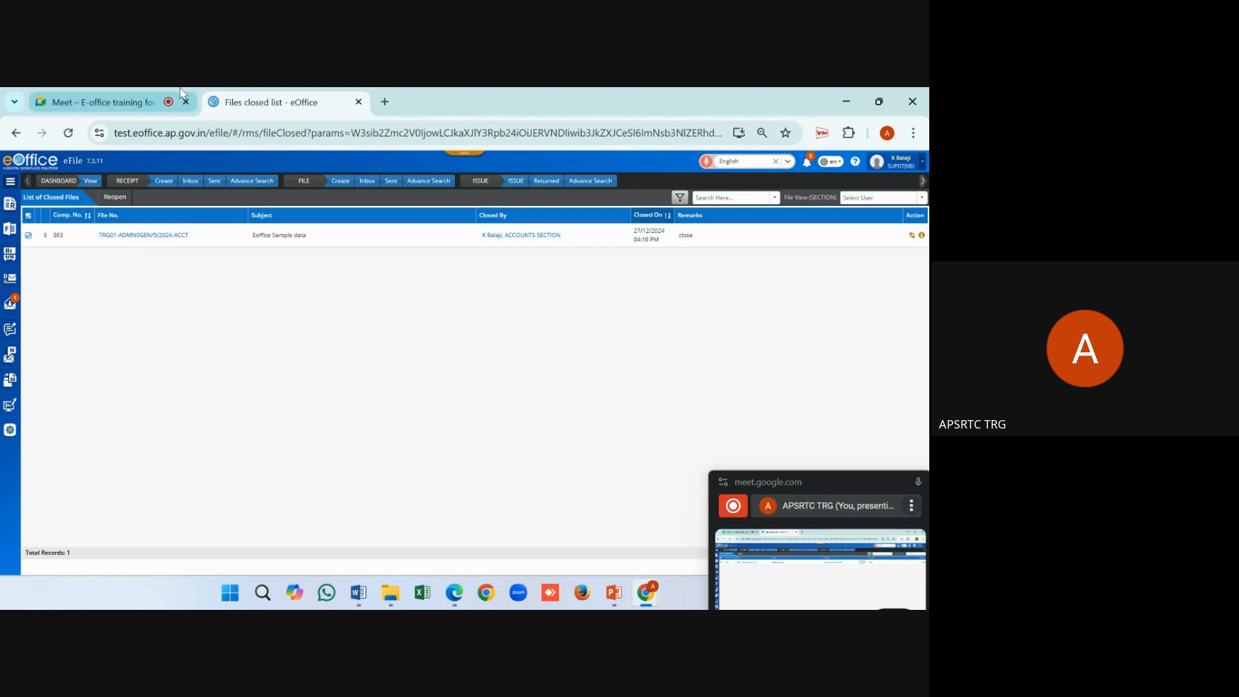
{"action": "left_click", "coordinate": [103, 102]}
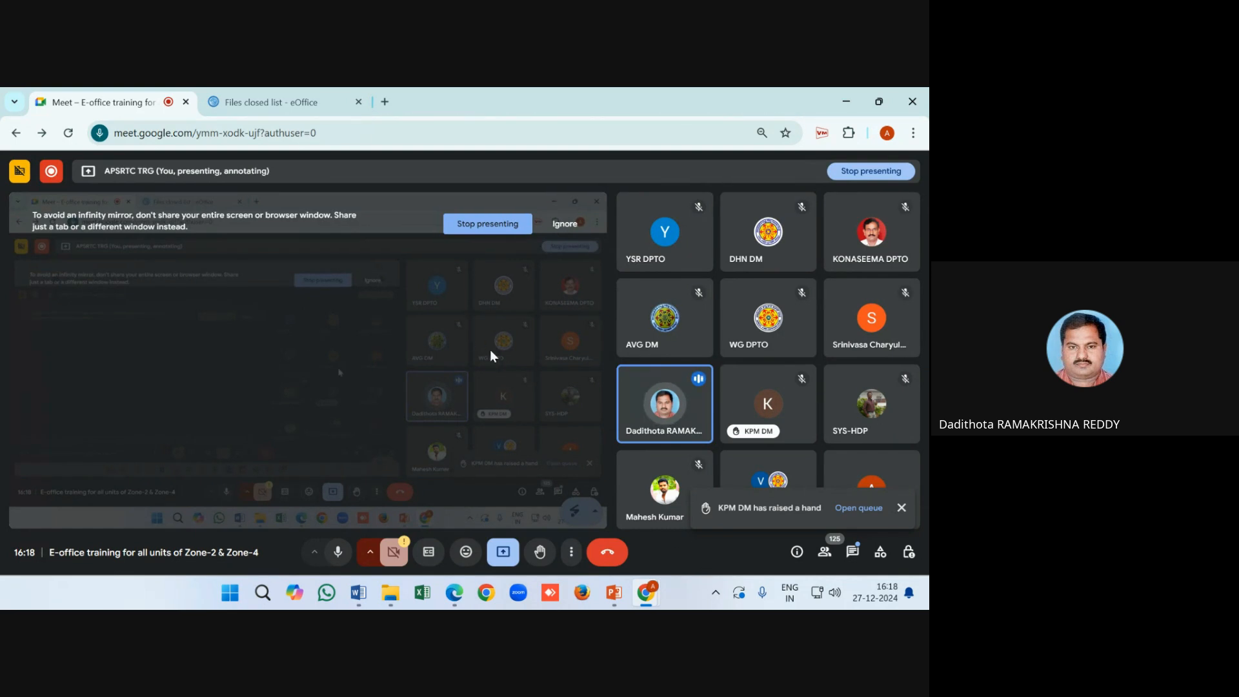
Return to the closed files list showing TRG01-ADMNOGEN/5/2024-ACCT with remark close
{"action": "left_click", "coordinate": [313, 103]}
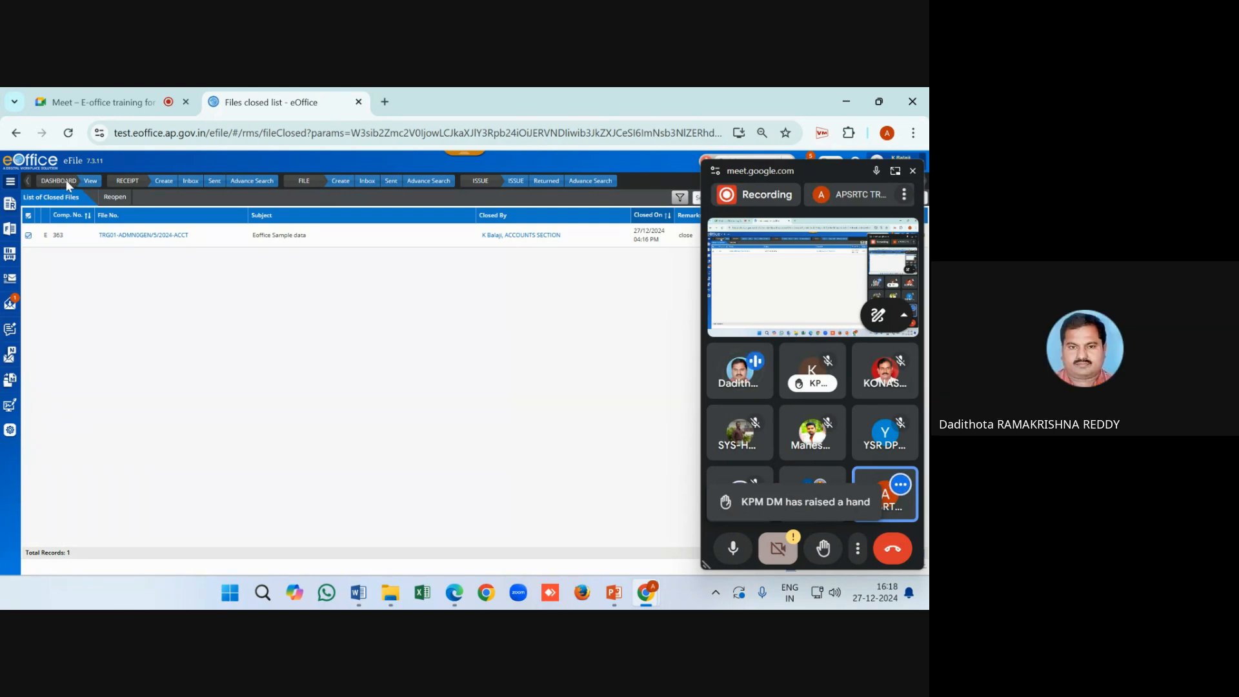
Go through the eFile Dashboard to the WAW Portal home page with its eFile, Notes and Notice Board panels
{"action": "left_click", "coordinate": [11, 183]}
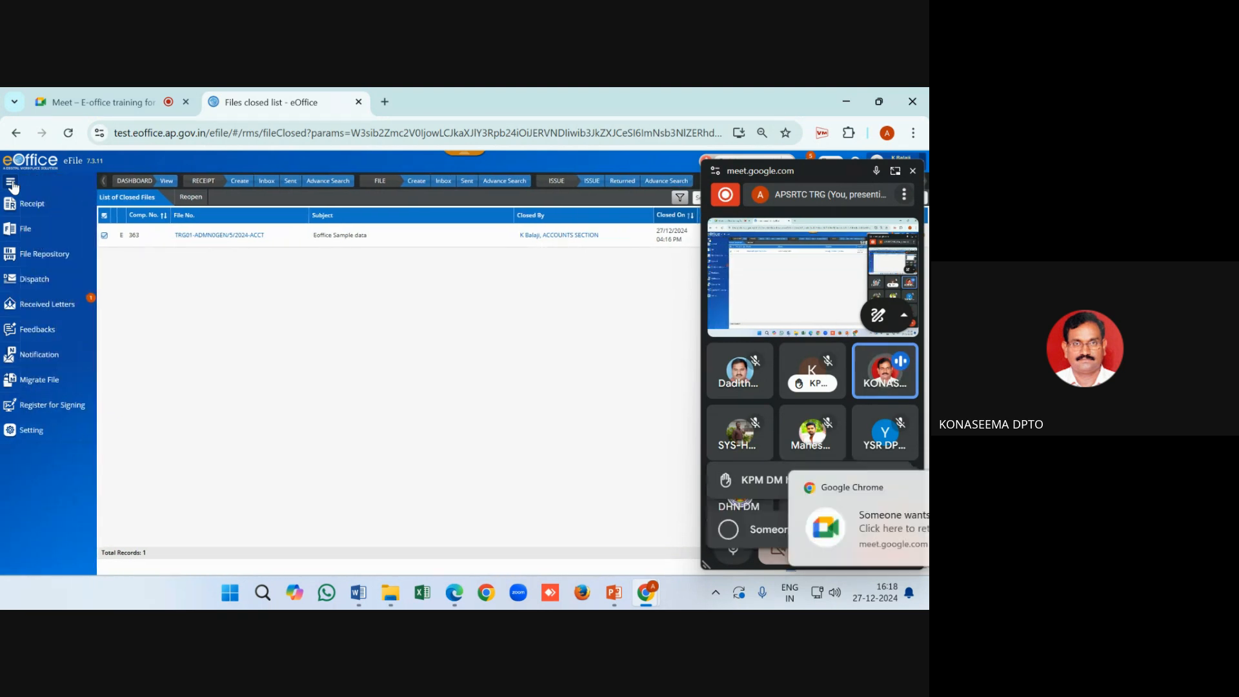
{"action": "left_click", "coordinate": [140, 179]}
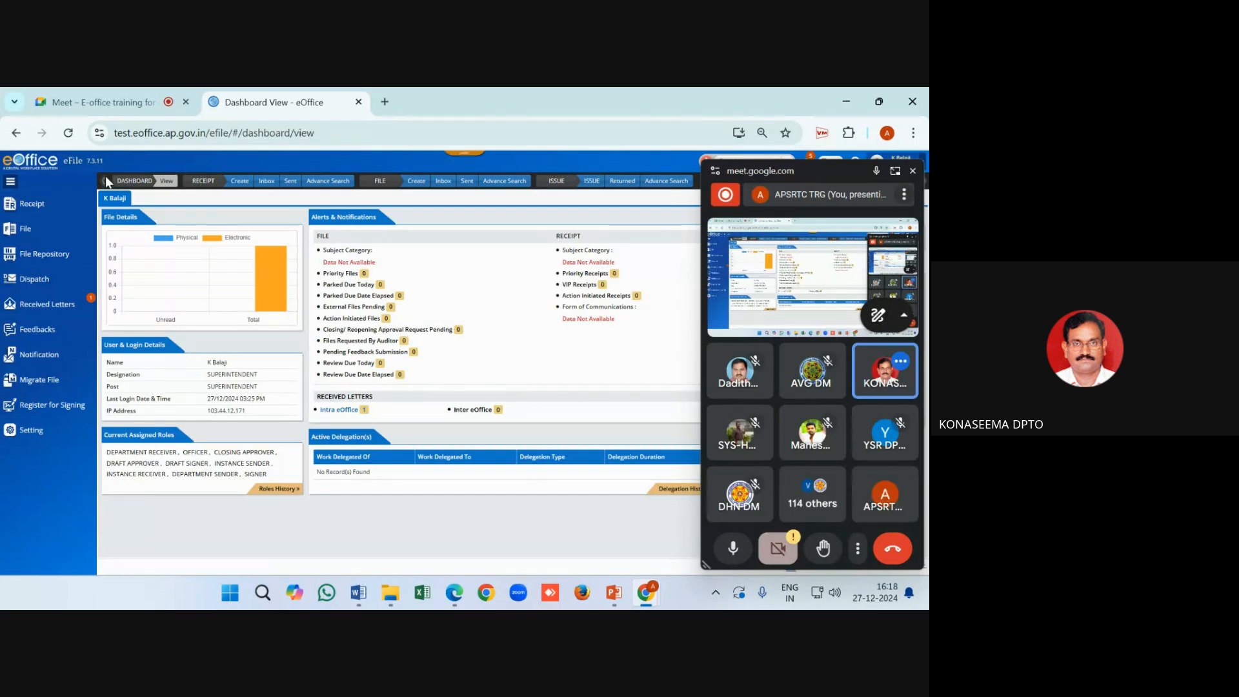
{"action": "left_click", "coordinate": [13, 182]}
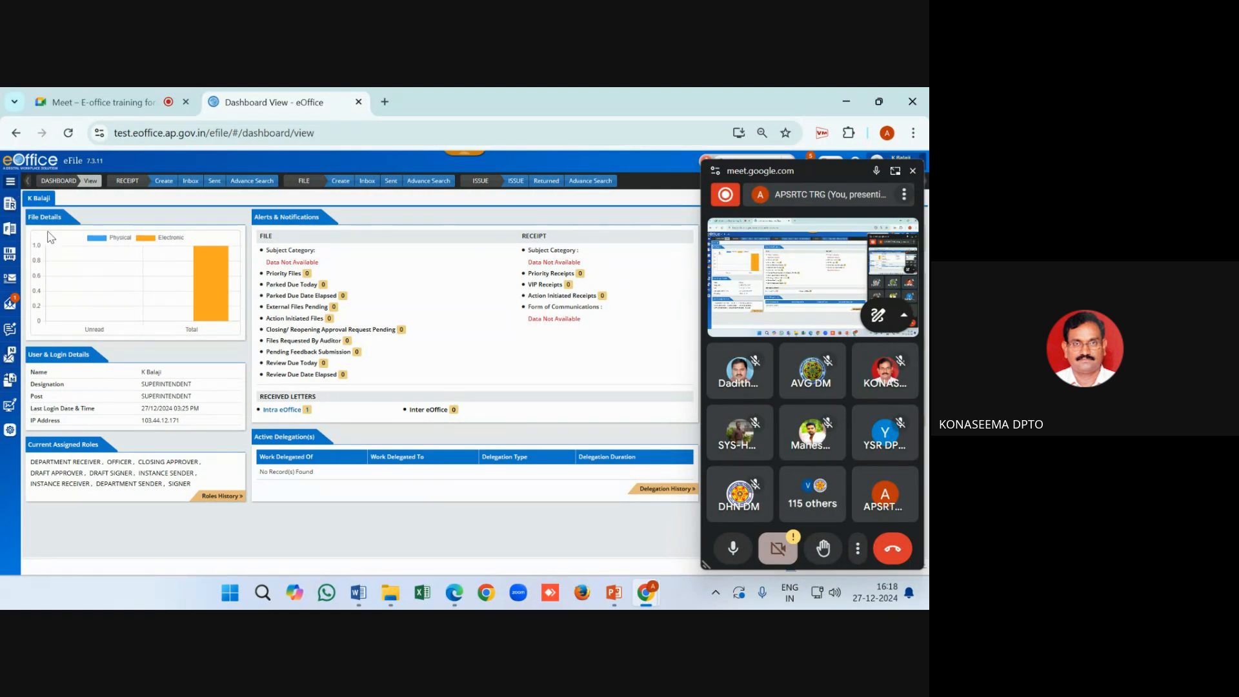
{"action": "left_click", "coordinate": [13, 167]}
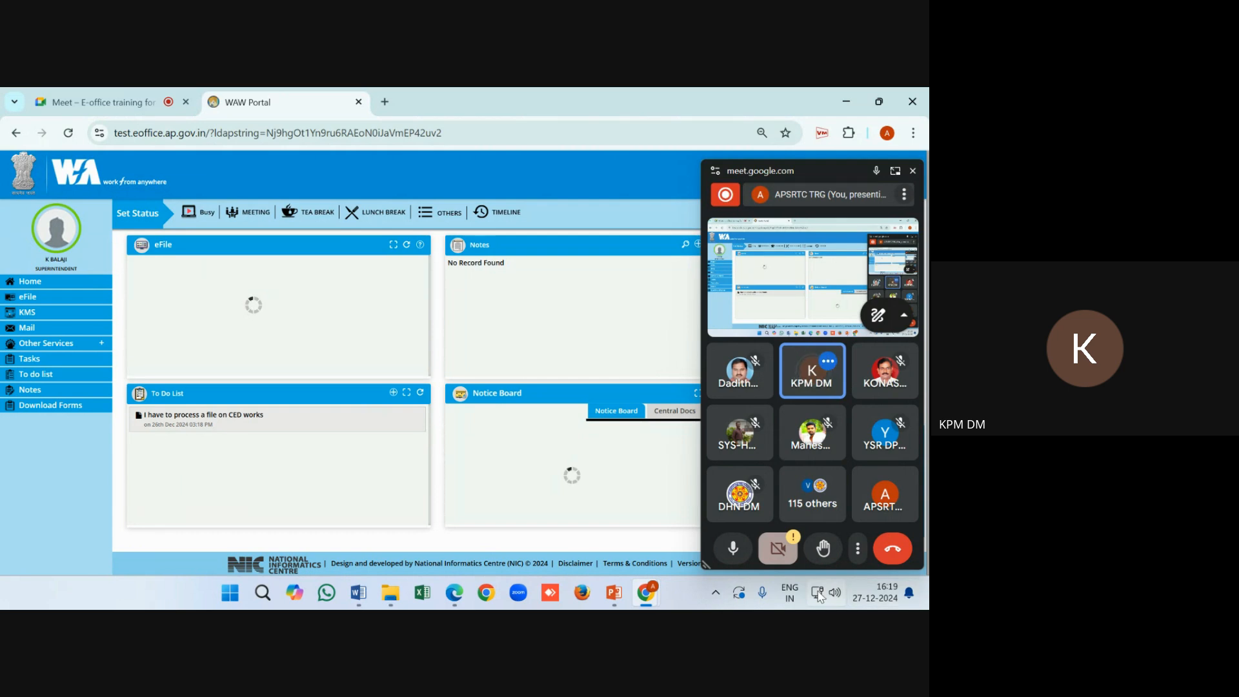
{"action": "mouse_move", "coordinate": [819, 594]}
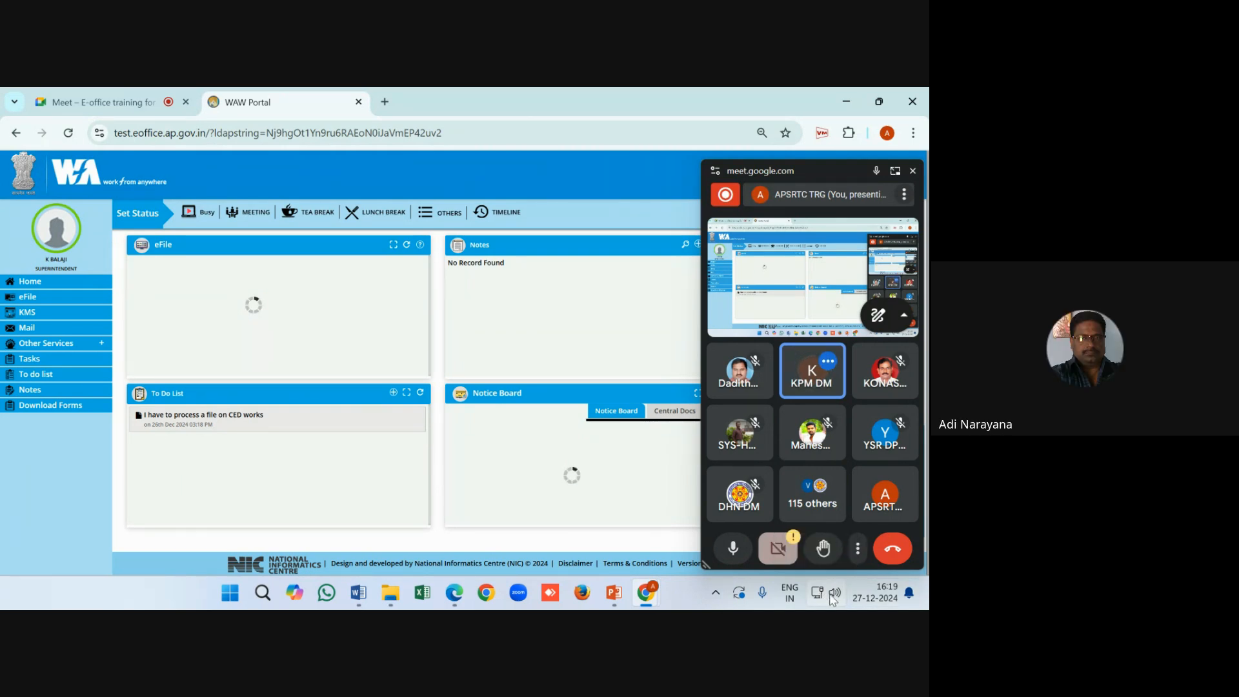
{"action": "left_click", "coordinate": [833, 594]}
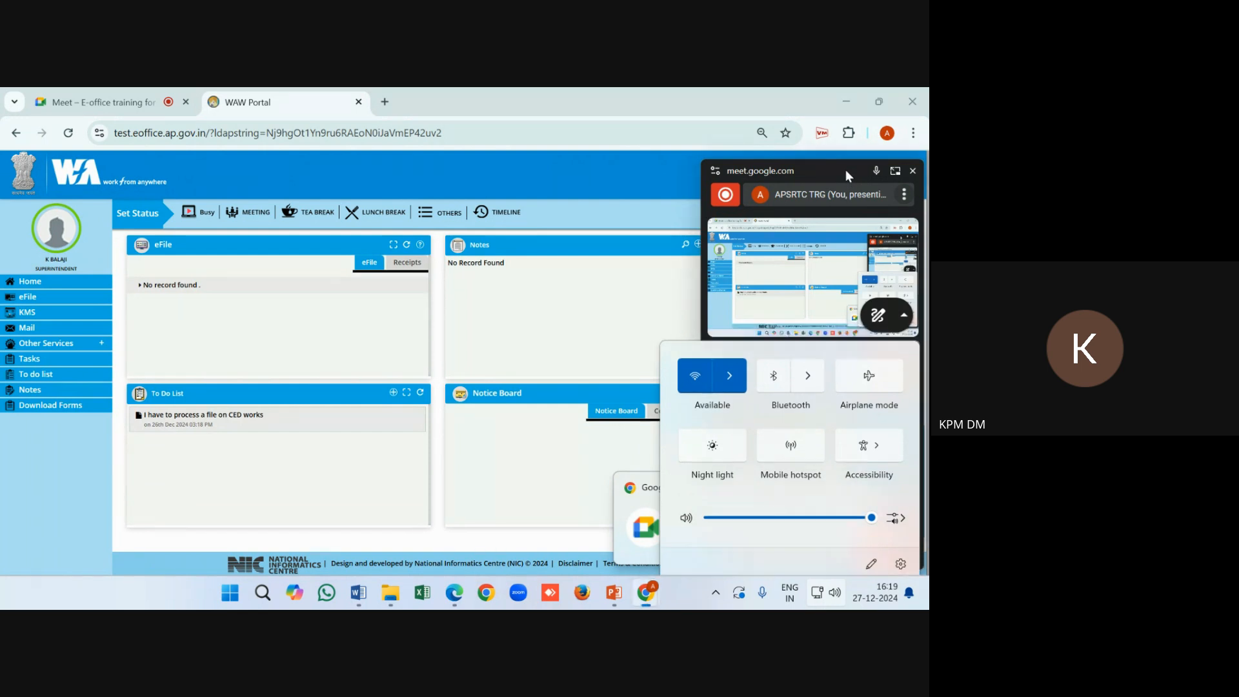
{"action": "left_click_drag", "start_coordinate": [845, 169], "coordinate": [857, 588]}
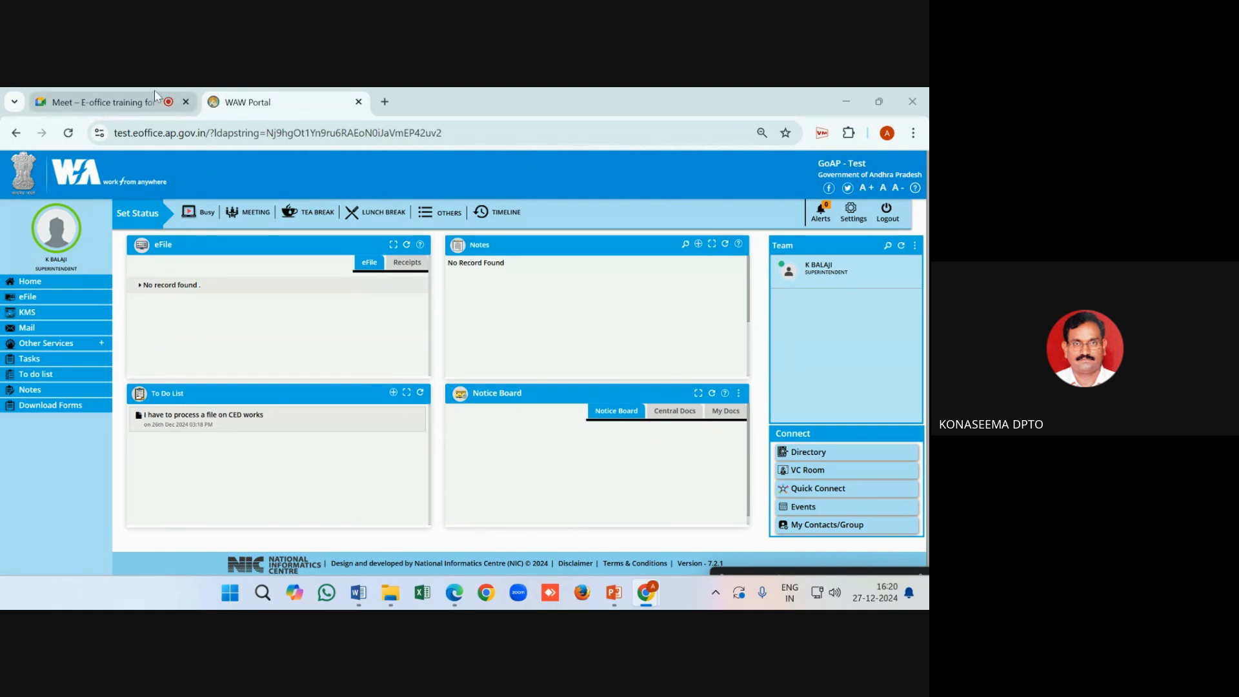
{"action": "left_click", "coordinate": [96, 102]}
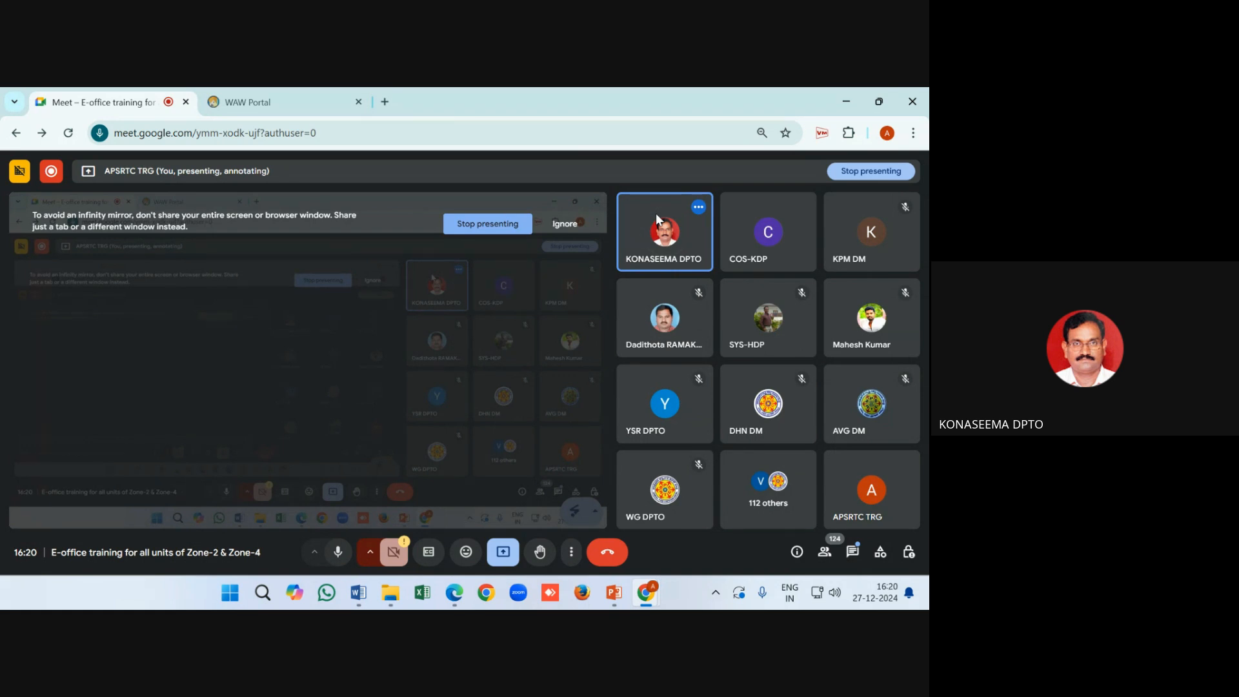
{"action": "left_click", "coordinate": [329, 102]}
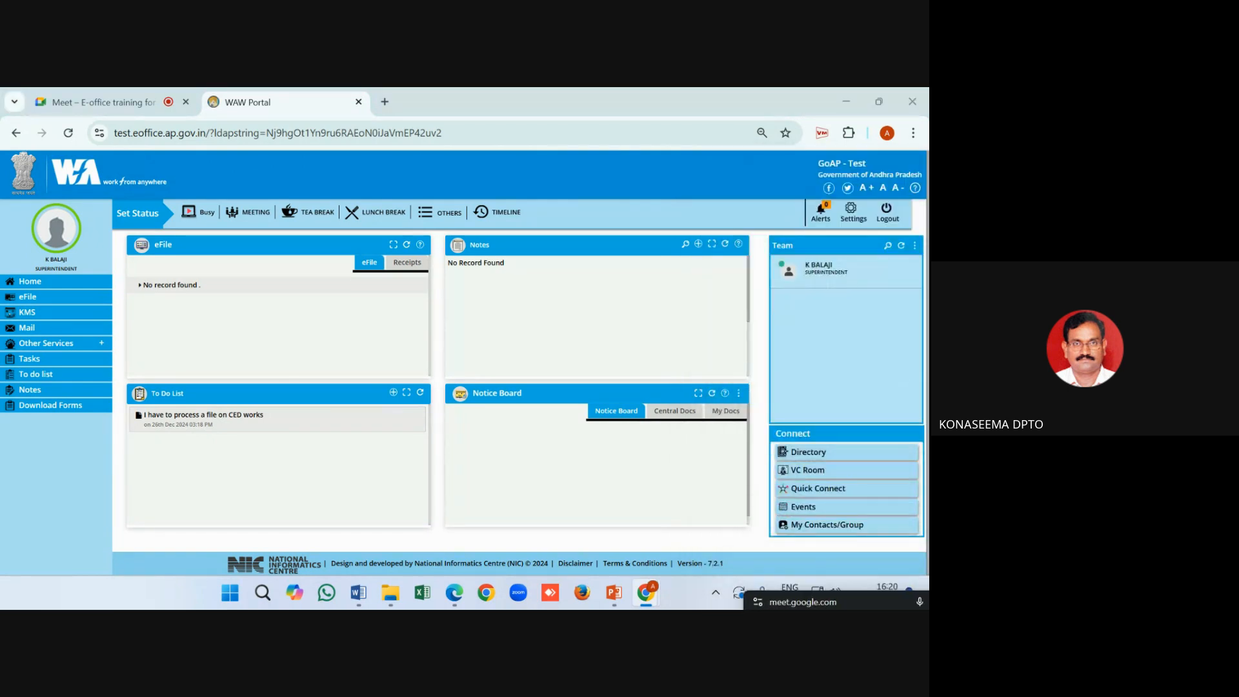
Try opening file TRG01-ACCTOGEN/2/2024-ACCT from the File Inbox, retrying after 'Something went wrong' errors
{"action": "left_click", "coordinate": [27, 298]}
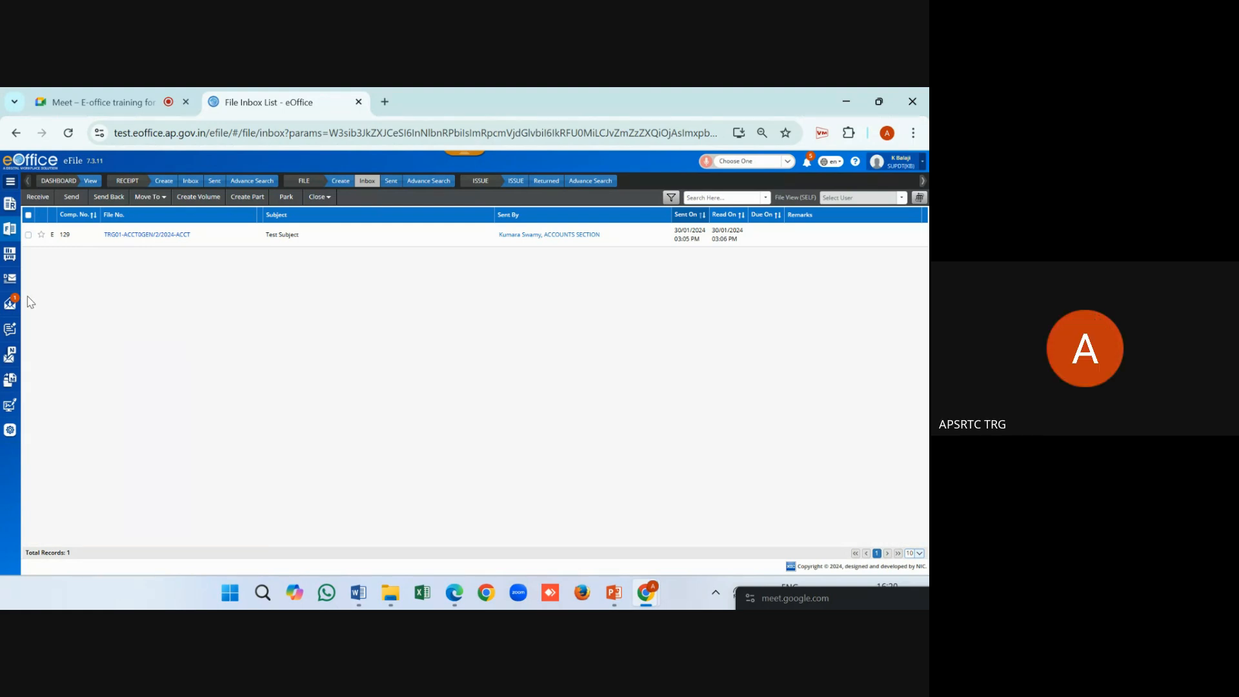
{"action": "left_click", "coordinate": [124, 235]}
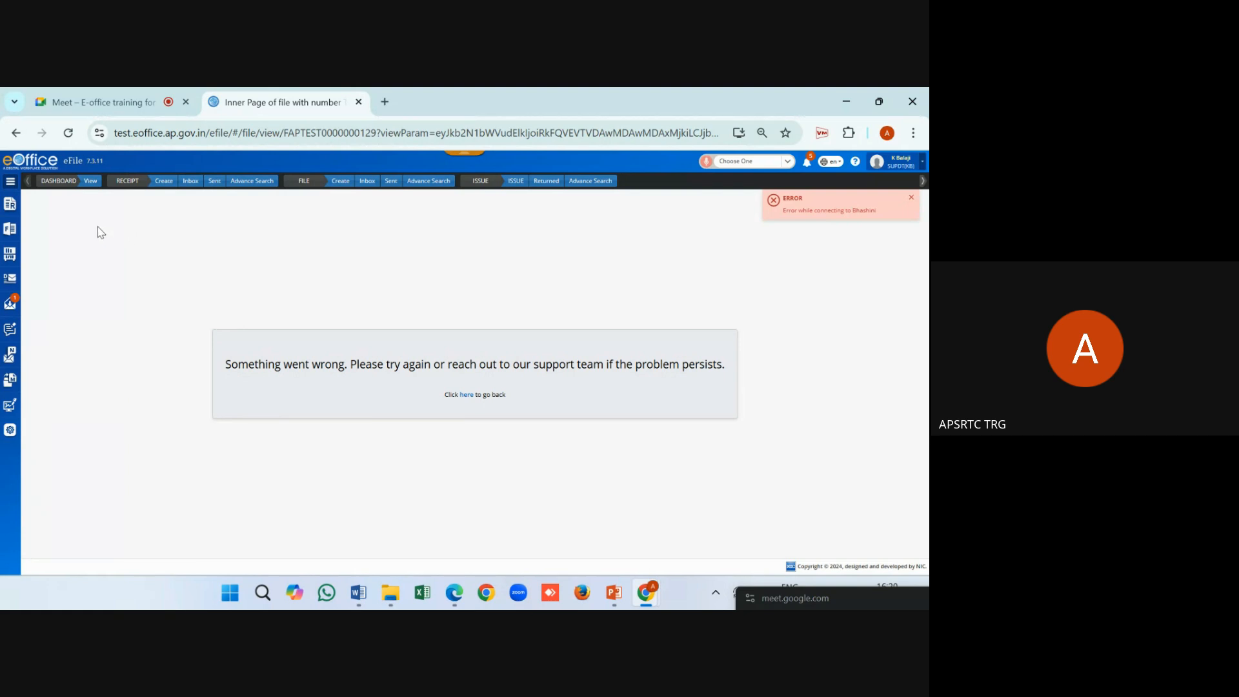
{"action": "left_click", "coordinate": [467, 395]}
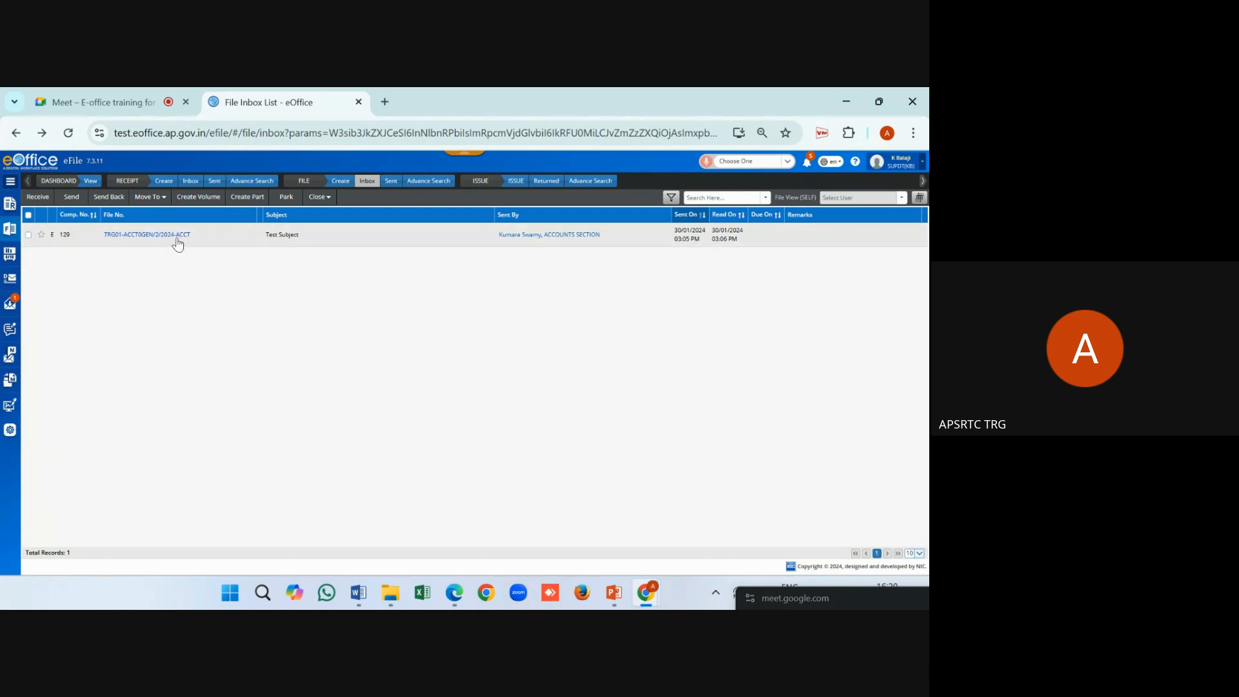
{"action": "left_click", "coordinate": [177, 236]}
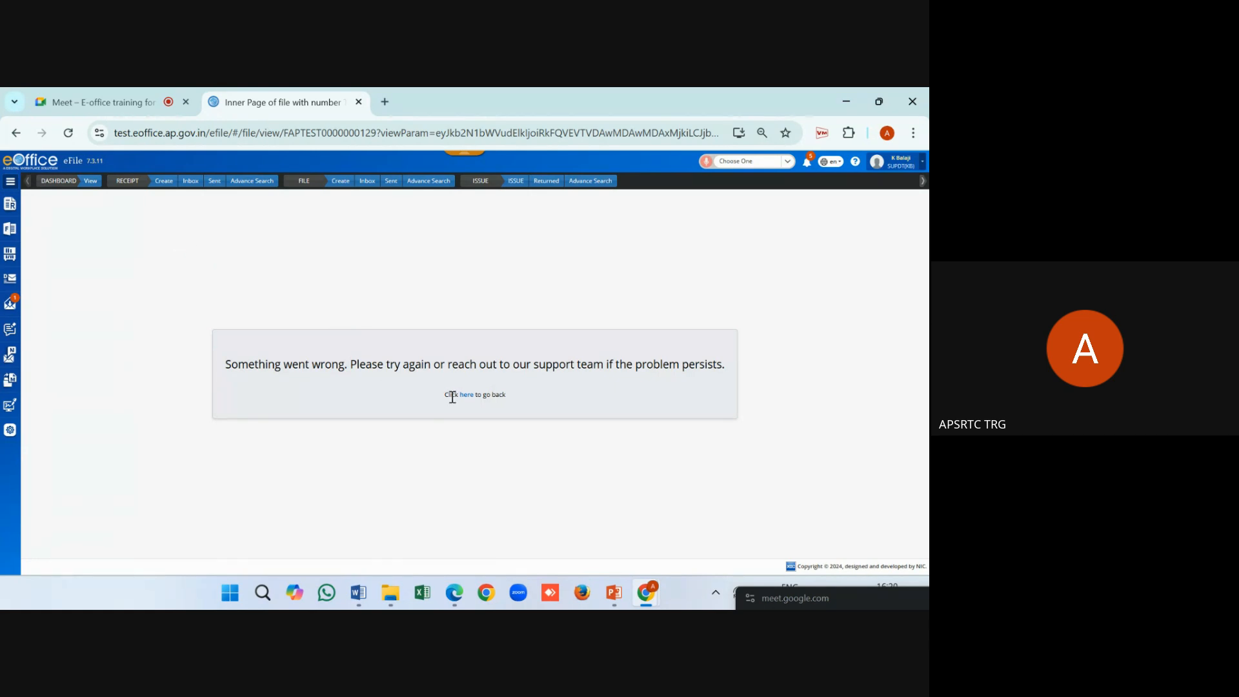
{"action": "left_click", "coordinate": [190, 181]}
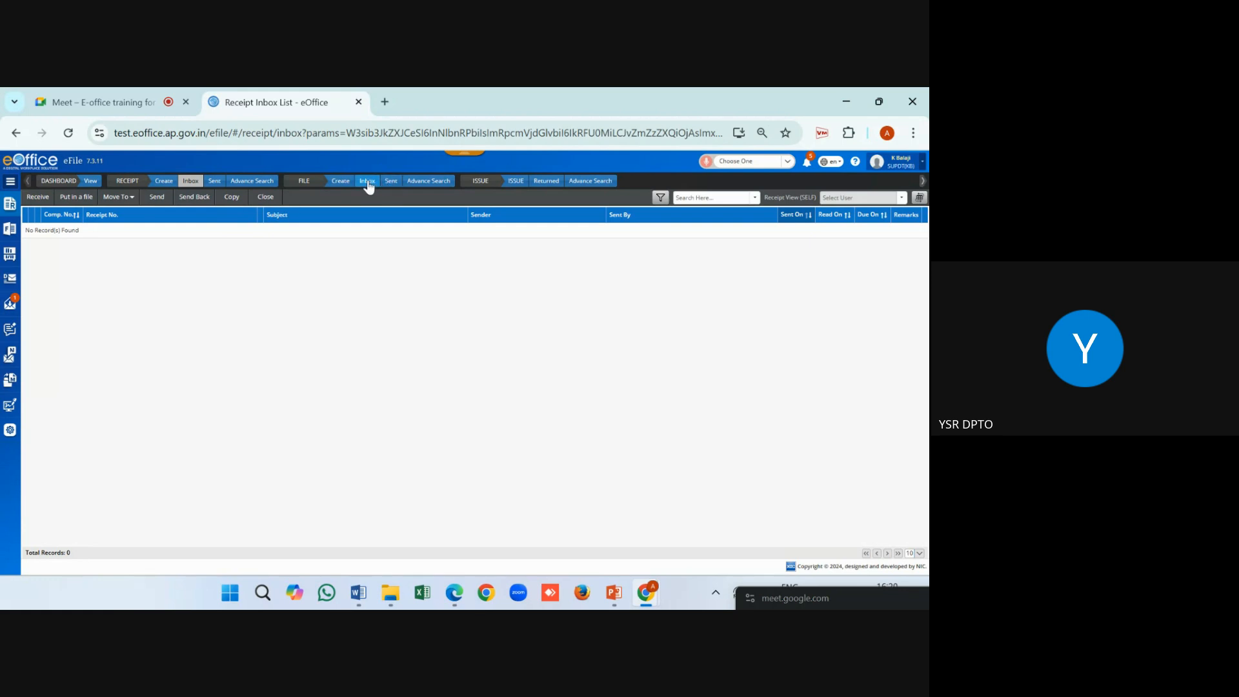
{"action": "left_click", "coordinate": [367, 181]}
{"action": "left_click", "coordinate": [144, 244]}
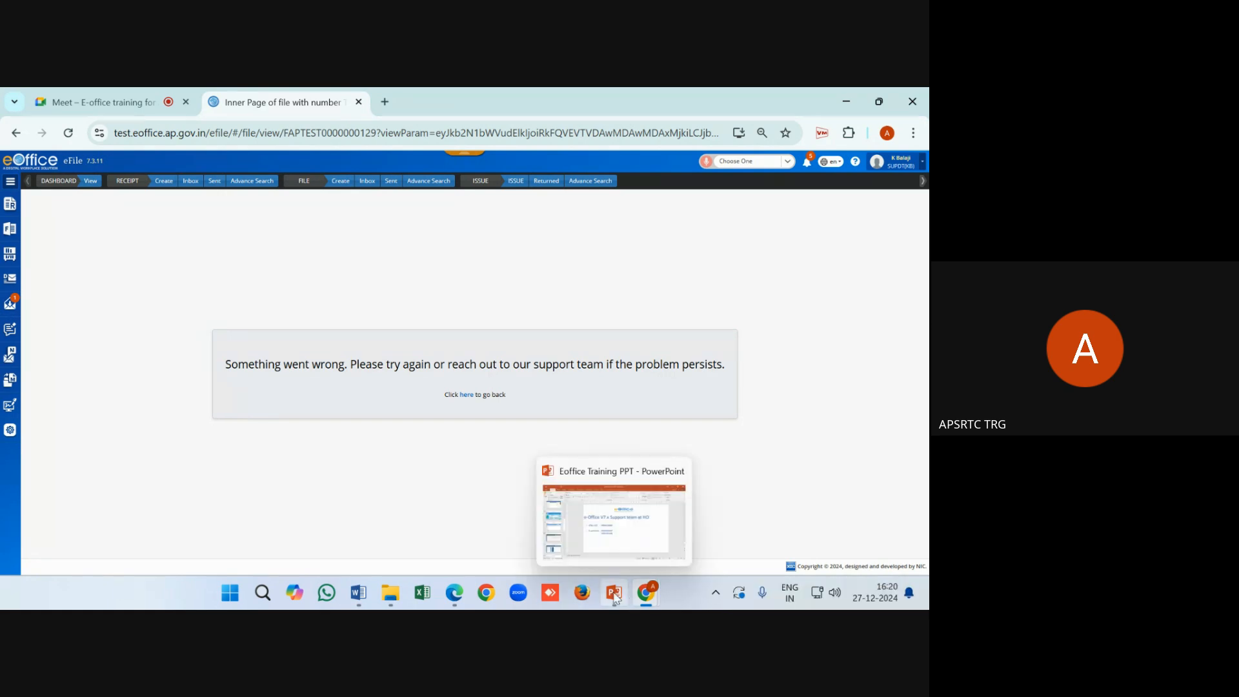
In the Edge login, view TRG01-ADMN0GEN/6/2024-ACCT's movement history, then return to Chrome's error page
{"action": "left_click", "coordinate": [455, 594]}
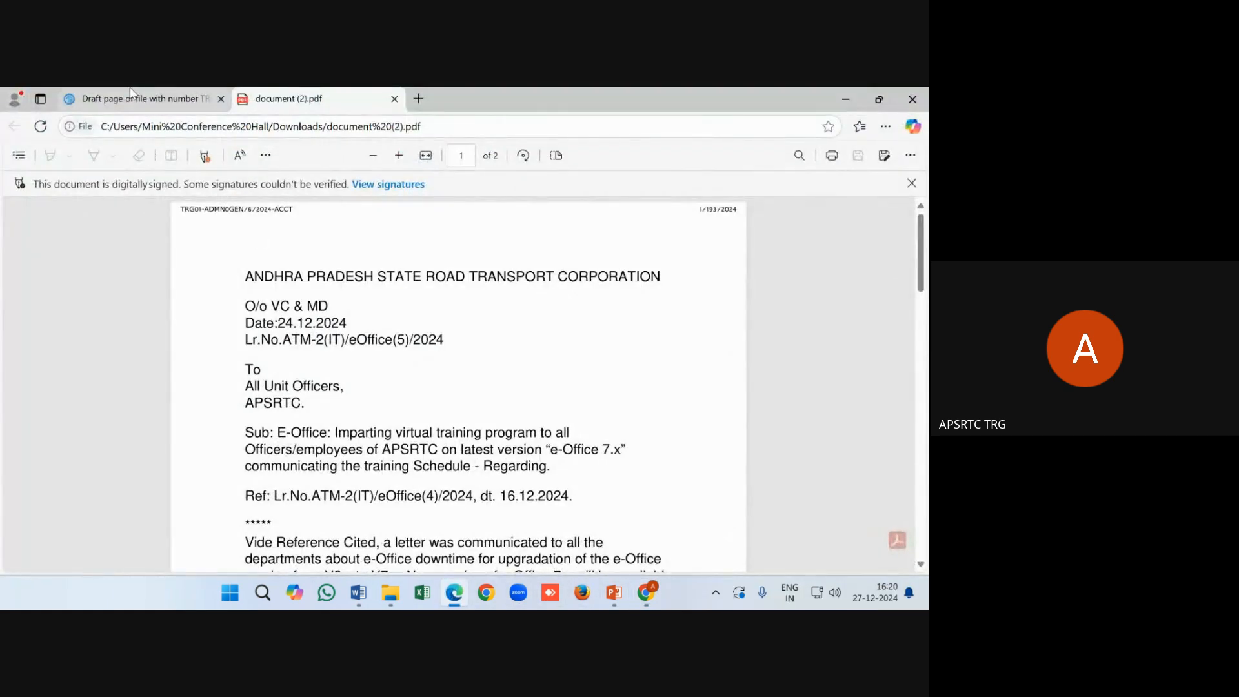
{"action": "left_click", "coordinate": [130, 94]}
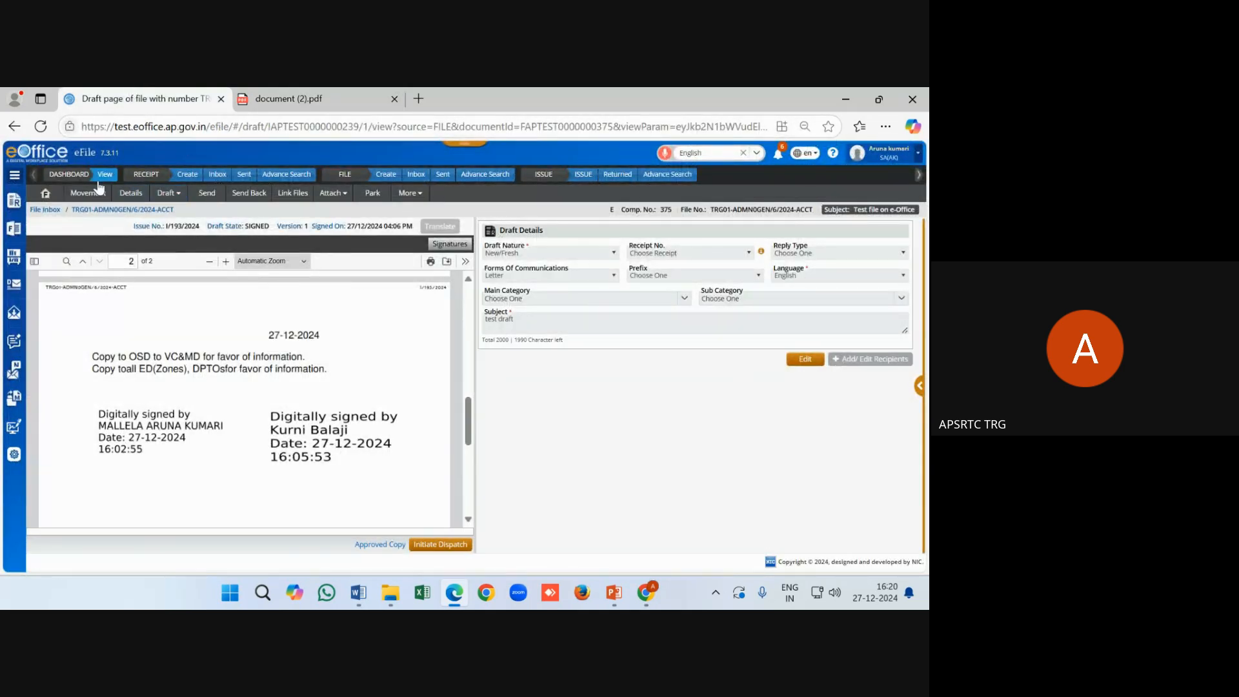
{"action": "left_click", "coordinate": [410, 179]}
{"action": "left_click", "coordinate": [137, 235]}
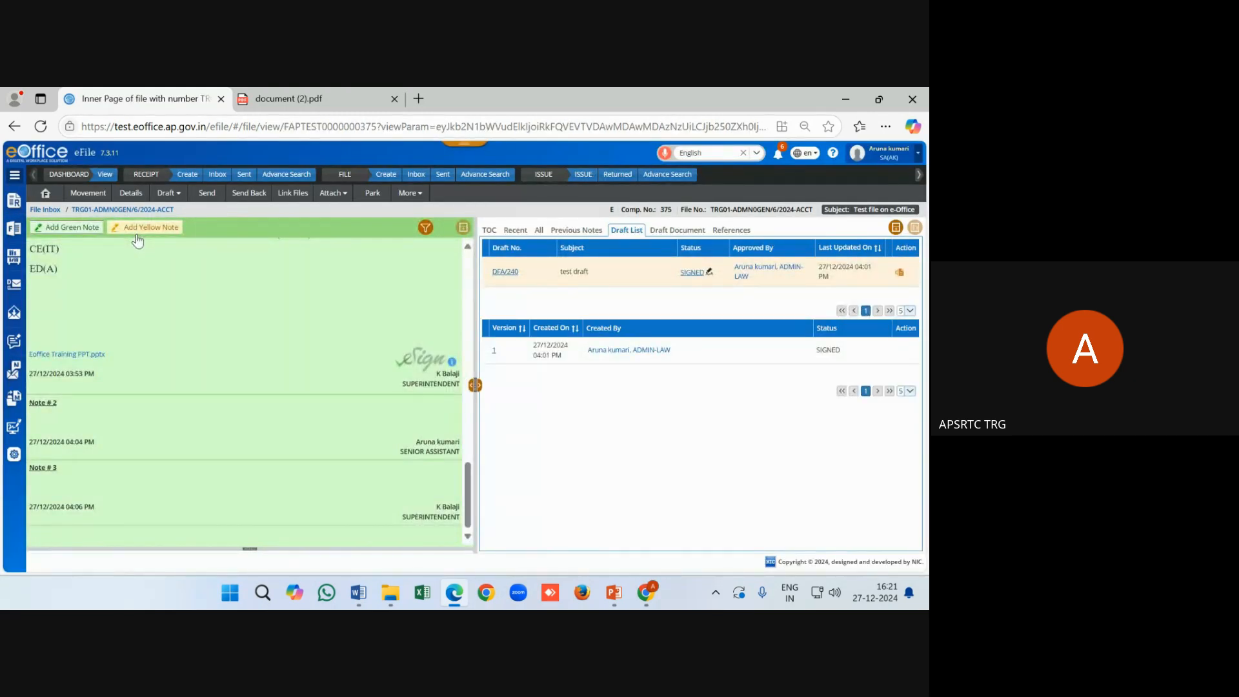
{"action": "left_click", "coordinate": [97, 199]}
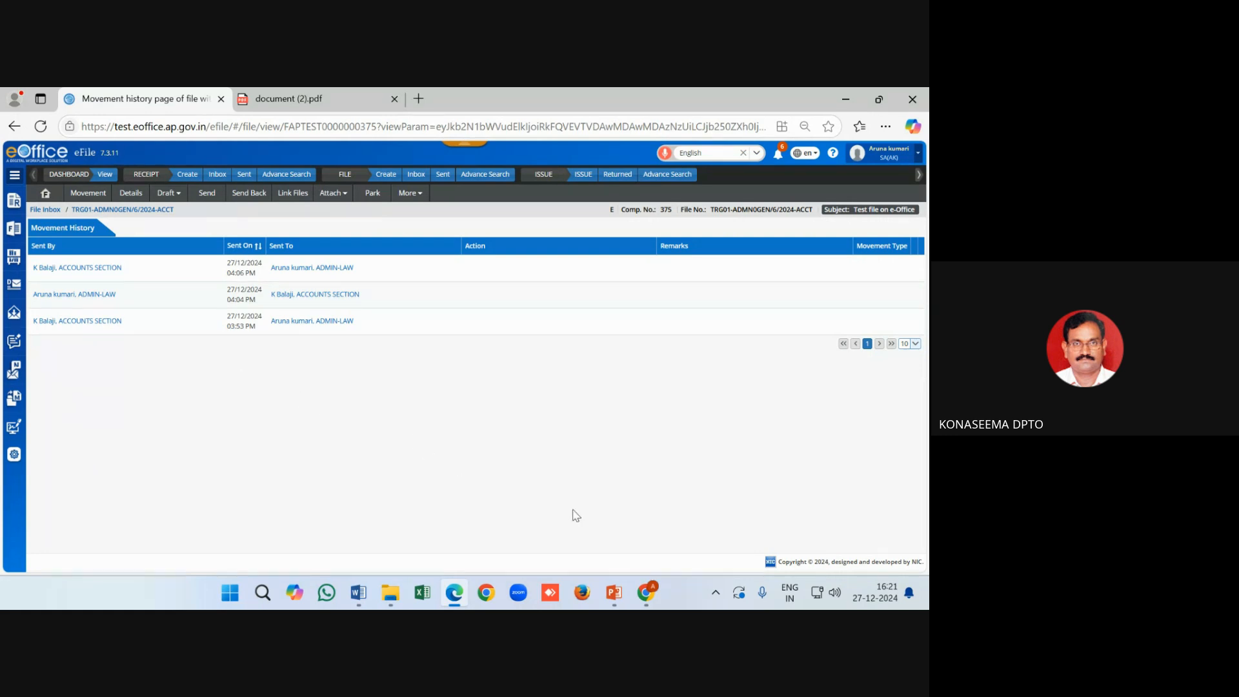
{"action": "left_click", "coordinate": [646, 592]}
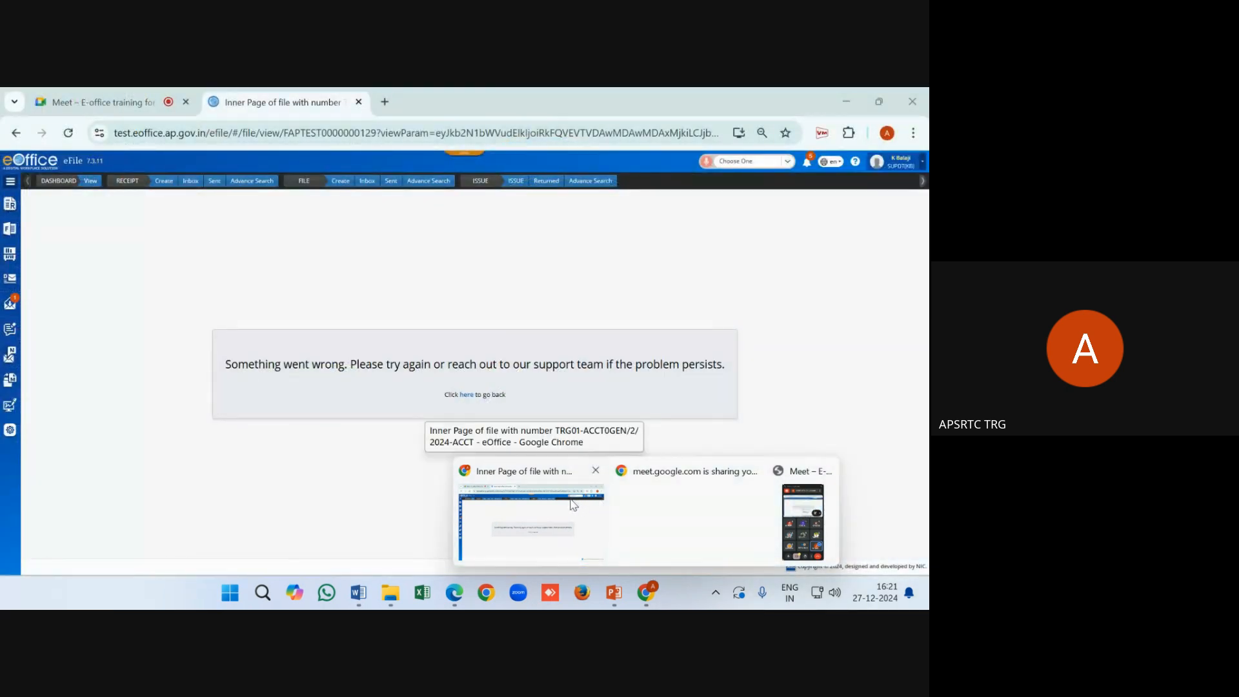
{"action": "left_click", "coordinate": [556, 497]}
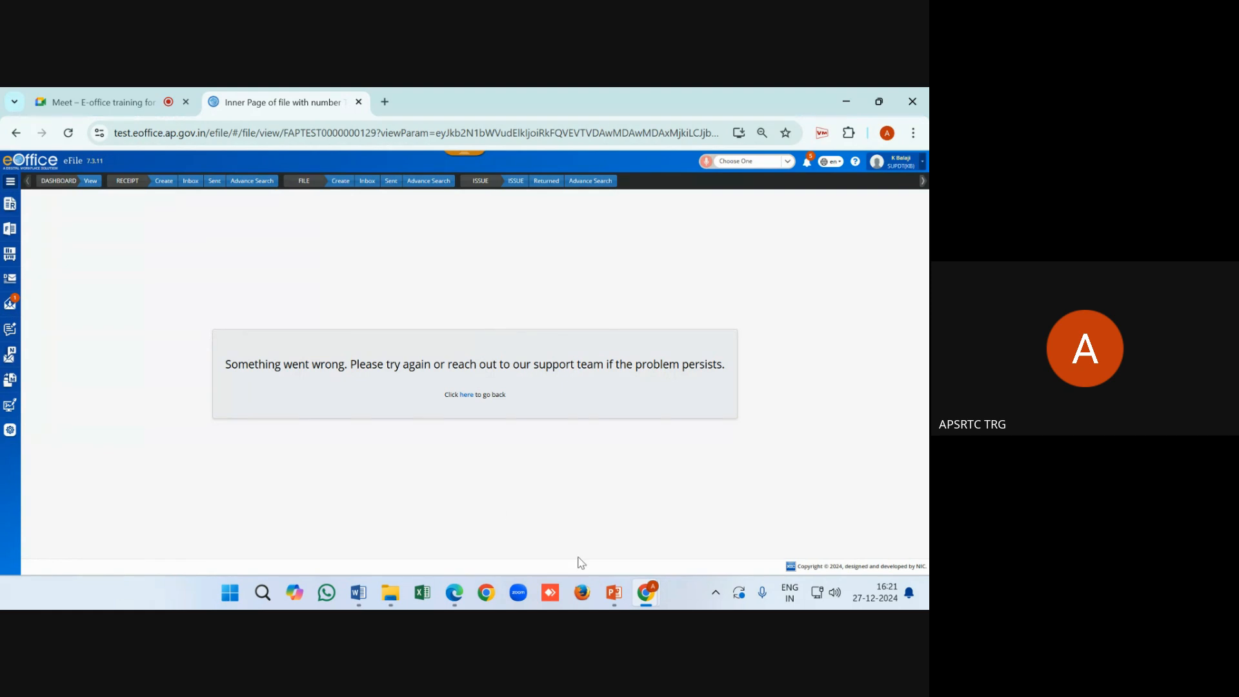
{"action": "mouse_move", "coordinate": [646, 592]}
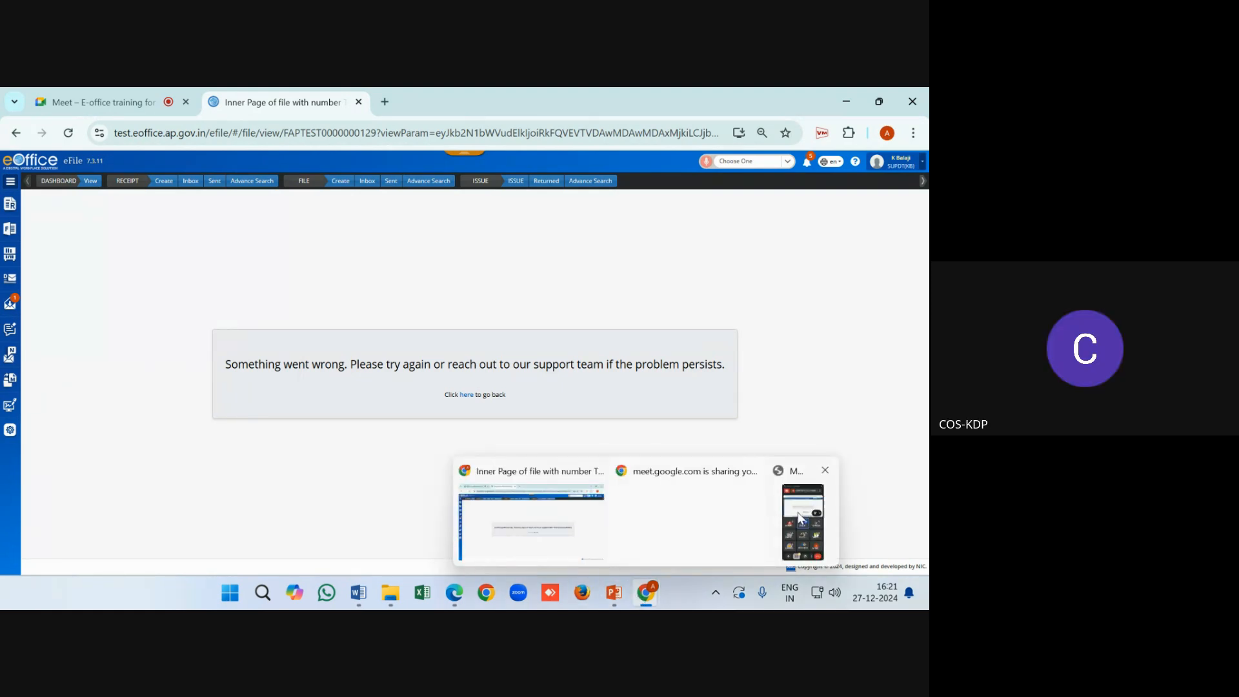
{"action": "left_click", "coordinate": [778, 520]}
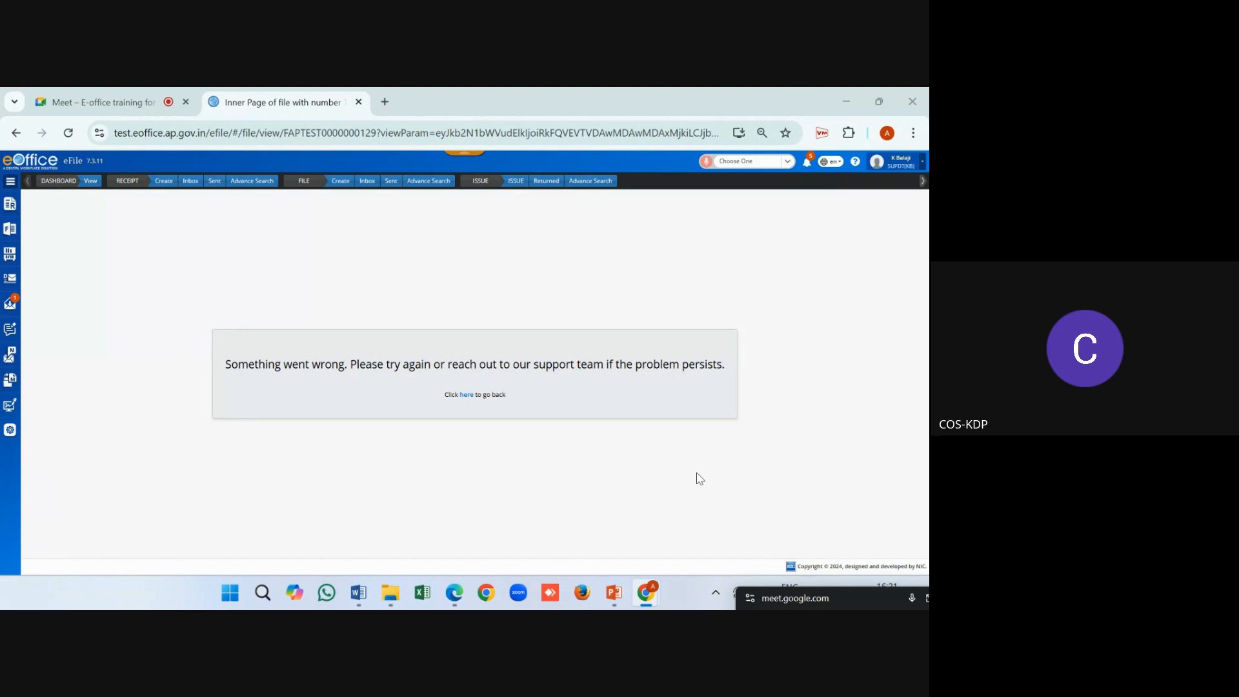
{"action": "mouse_move", "coordinate": [652, 595]}
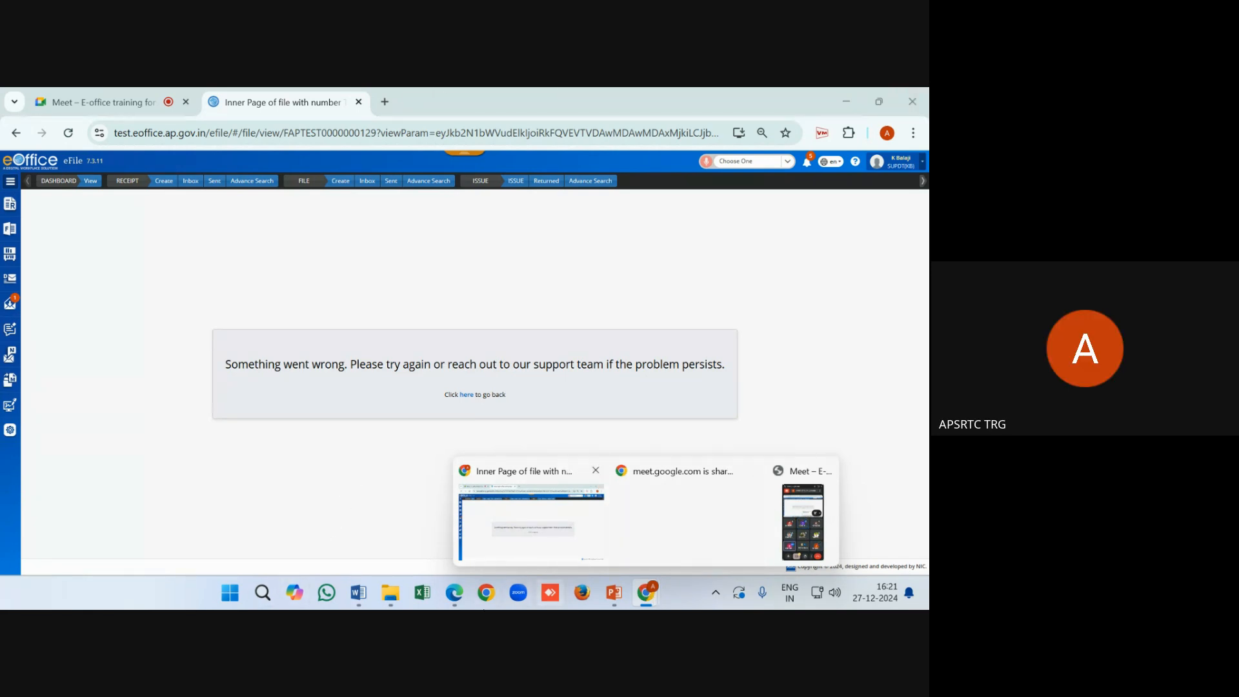
In the Edge window, list registered eSigns, showing the one dated 25/12/2024
{"action": "left_click", "coordinate": [446, 597]}
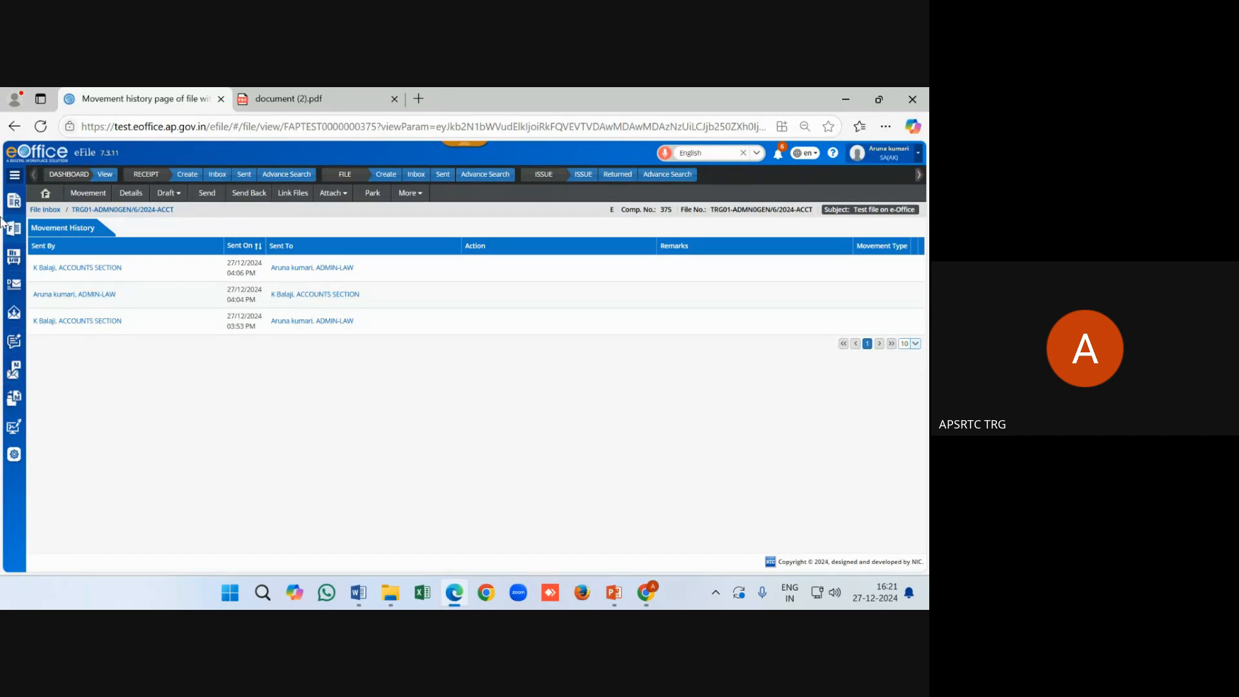
{"action": "mouse_move", "coordinate": [12, 431]}
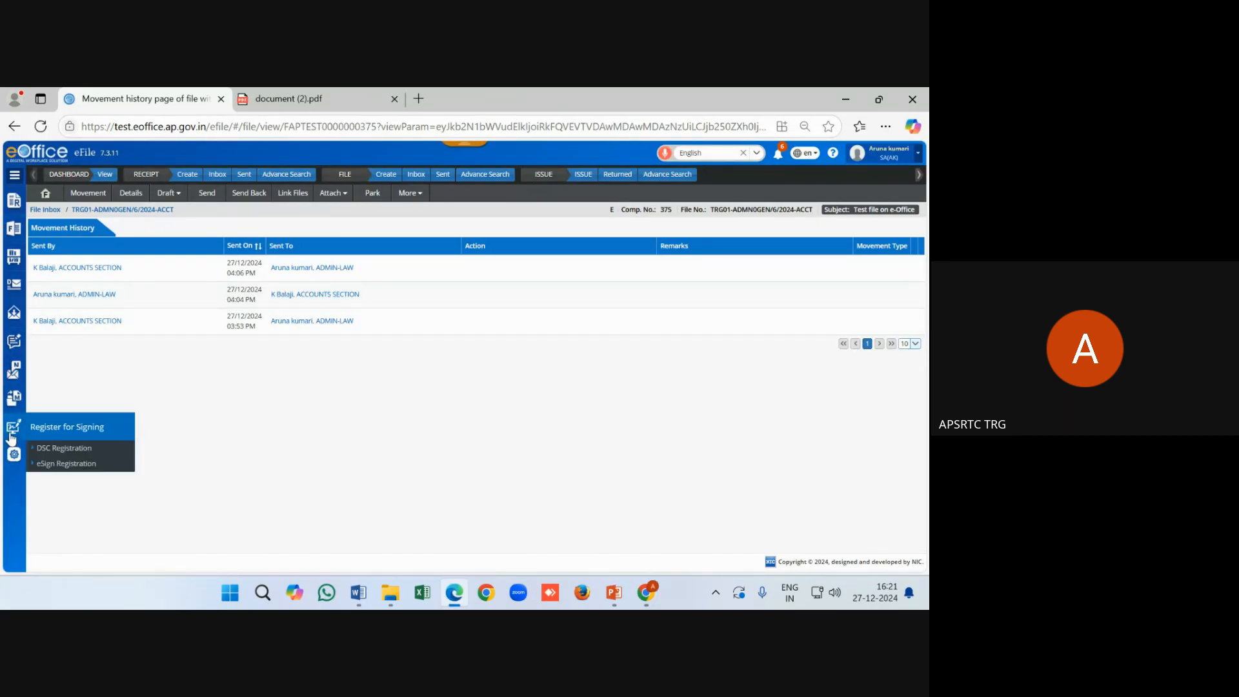
{"action": "left_click", "coordinate": [57, 465]}
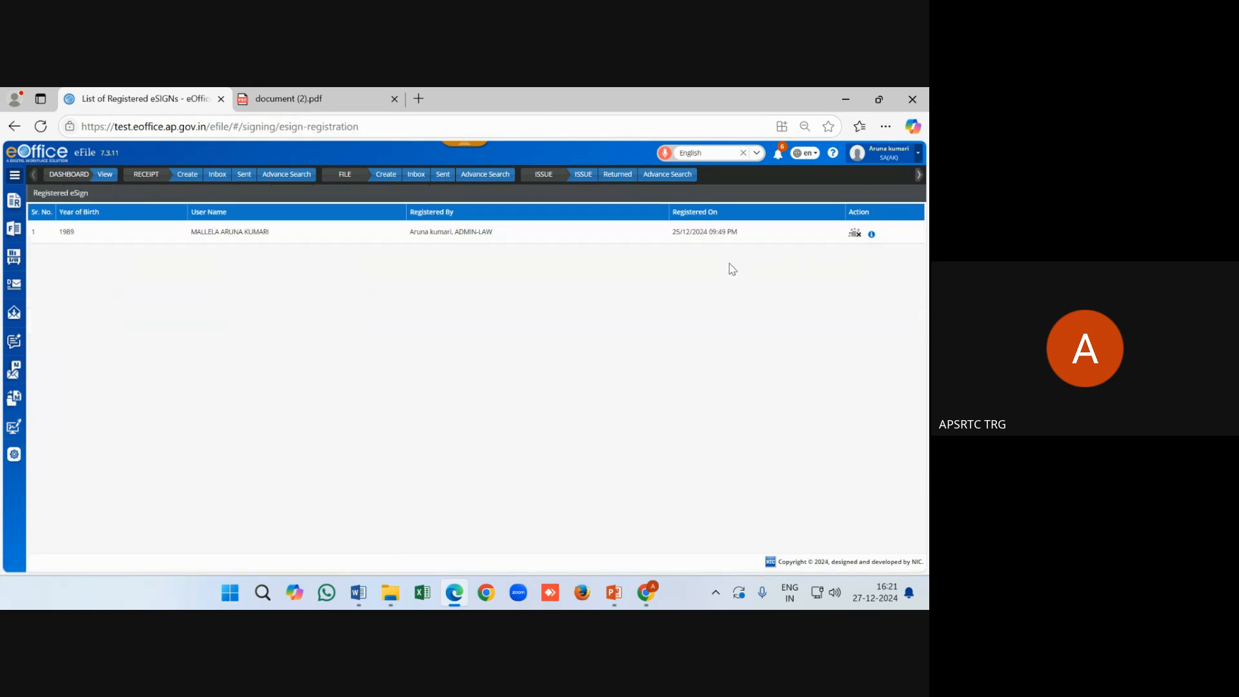
{"action": "mouse_move", "coordinate": [12, 431]}
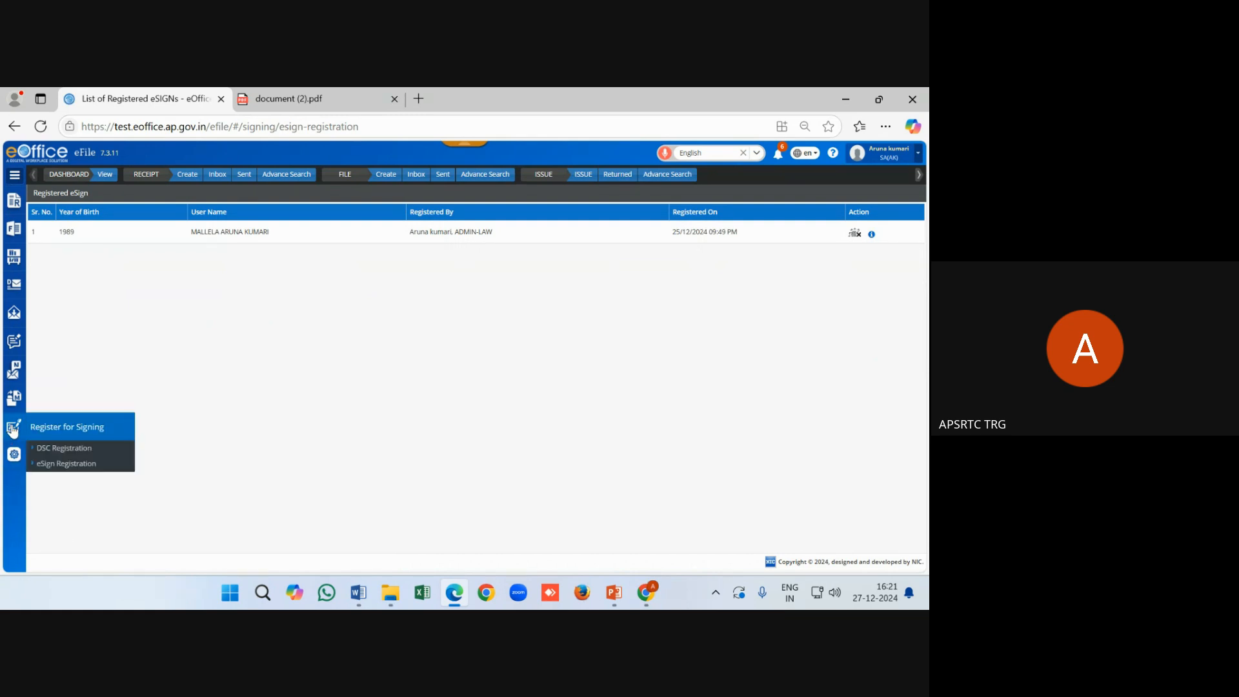
{"action": "left_click", "coordinate": [64, 464]}
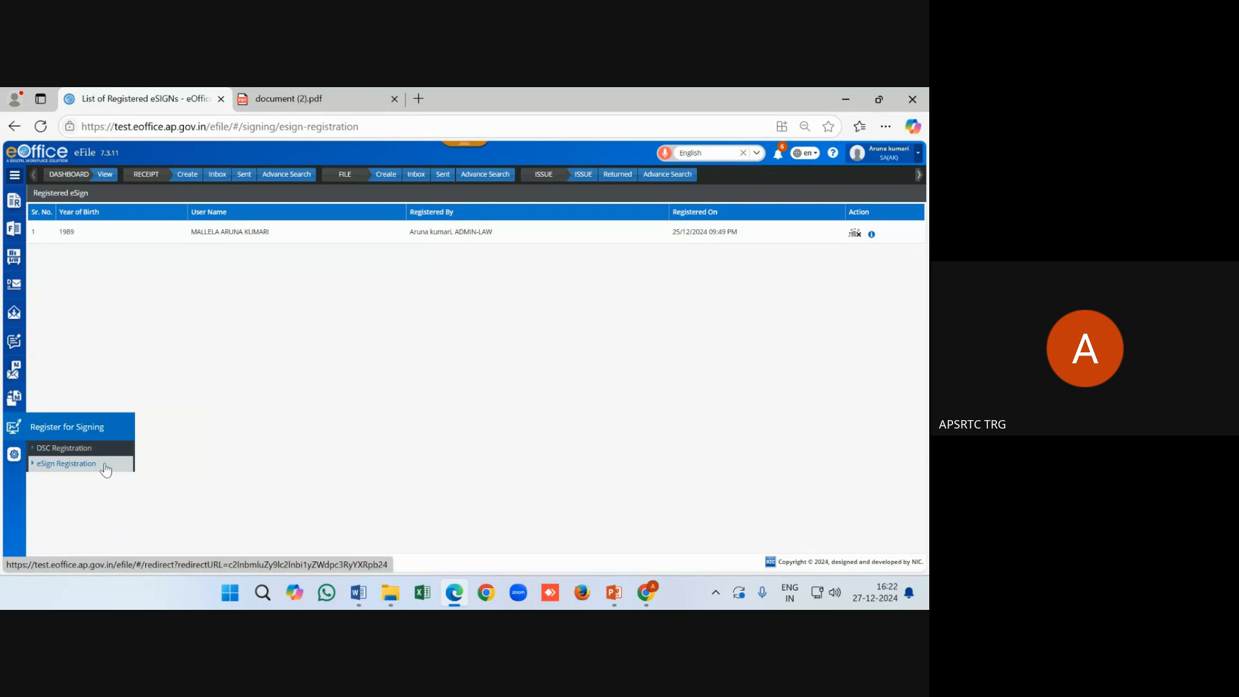
{"action": "left_click", "coordinate": [85, 470]}
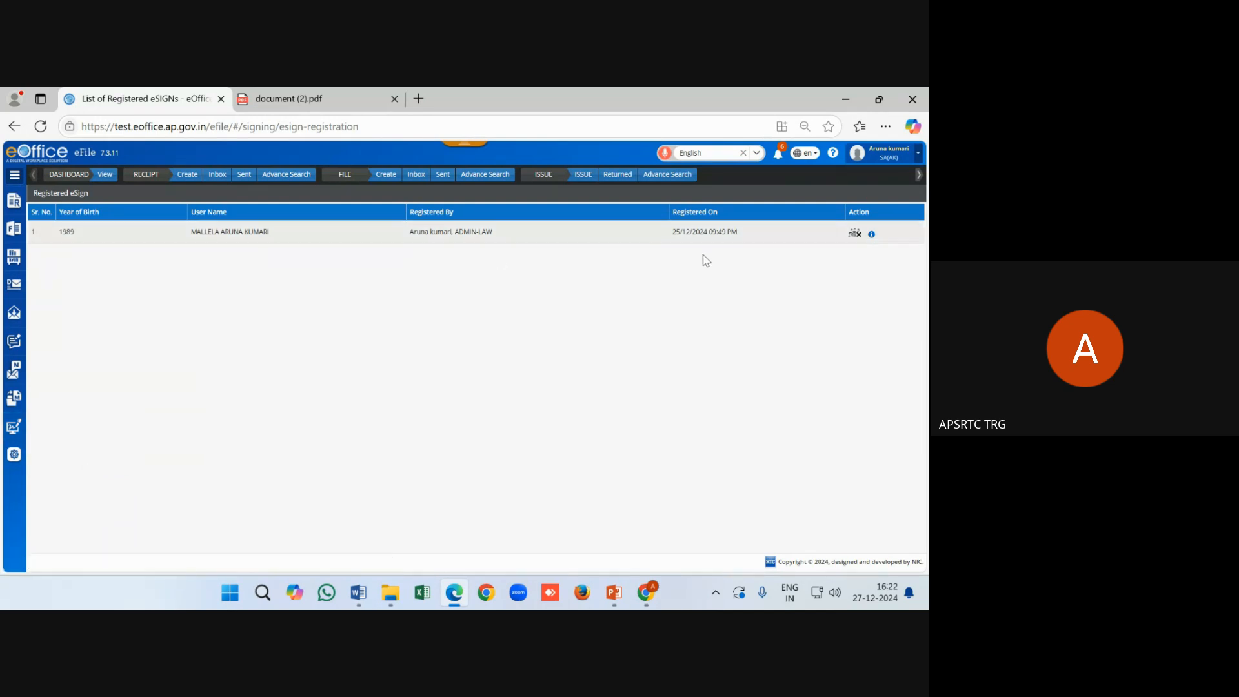
De-register the existing eSign with the remark 'te'
{"action": "left_click", "coordinate": [856, 235]}
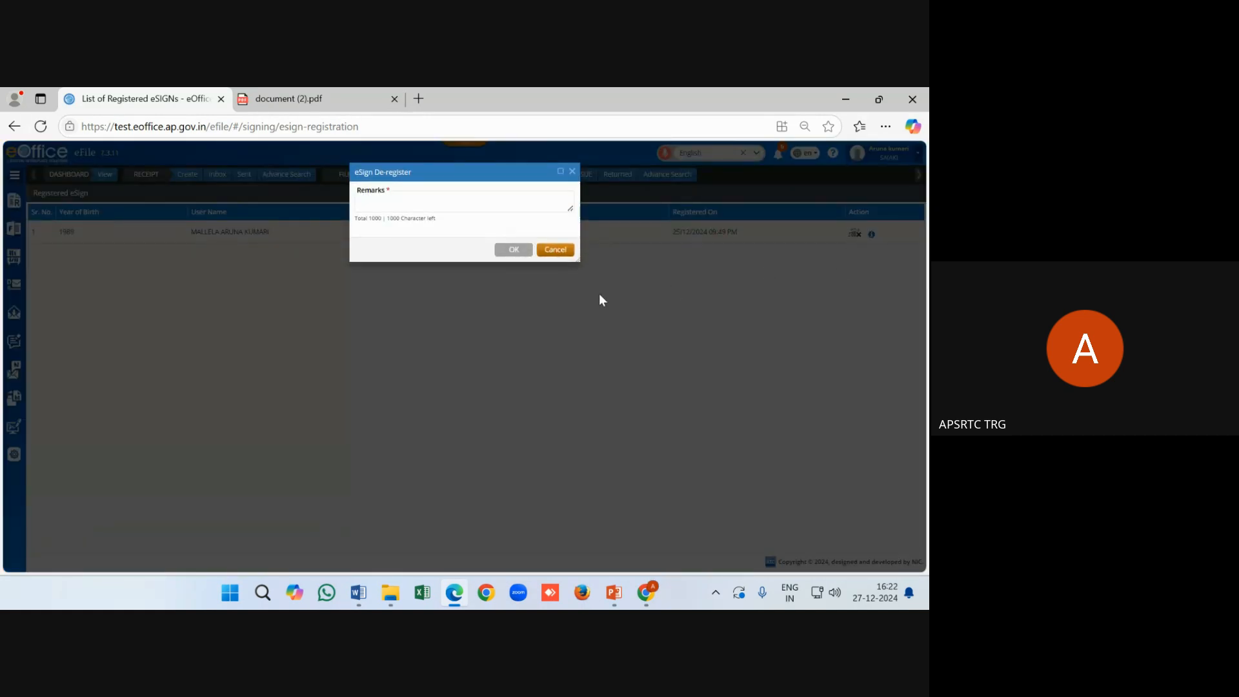
{"action": "left_click", "coordinate": [473, 207]}
{"action": "type", "text": "test"}
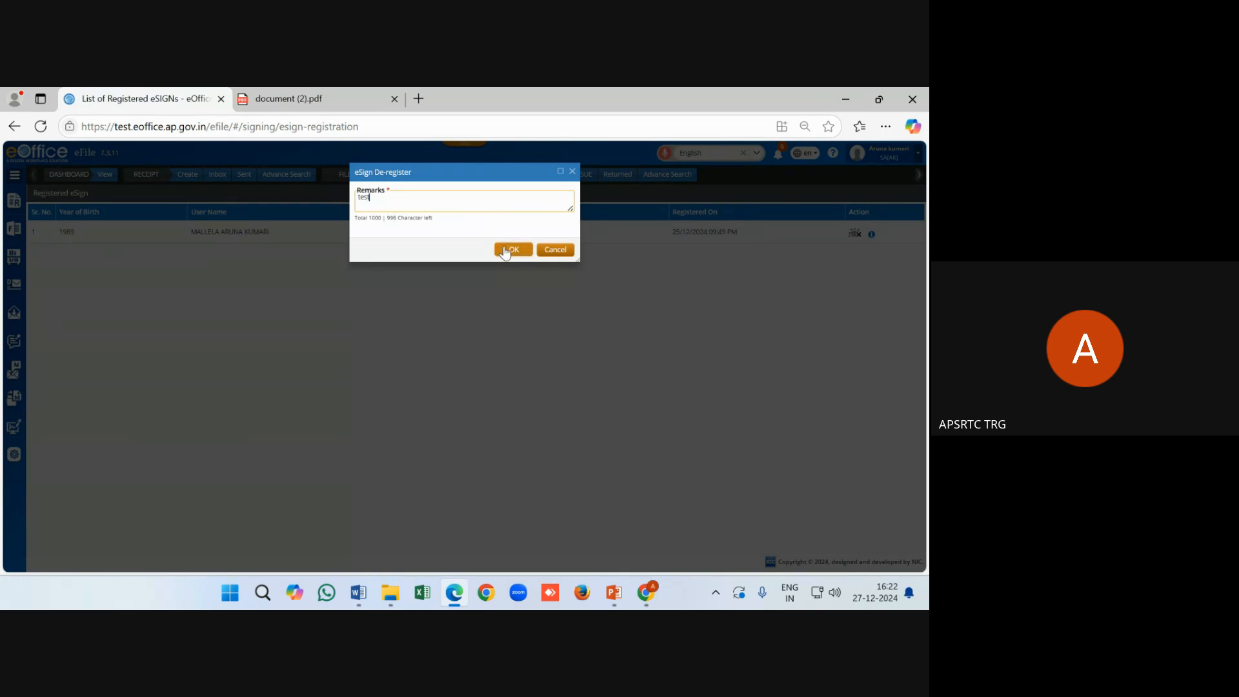
{"action": "left_click", "coordinate": [503, 250]}
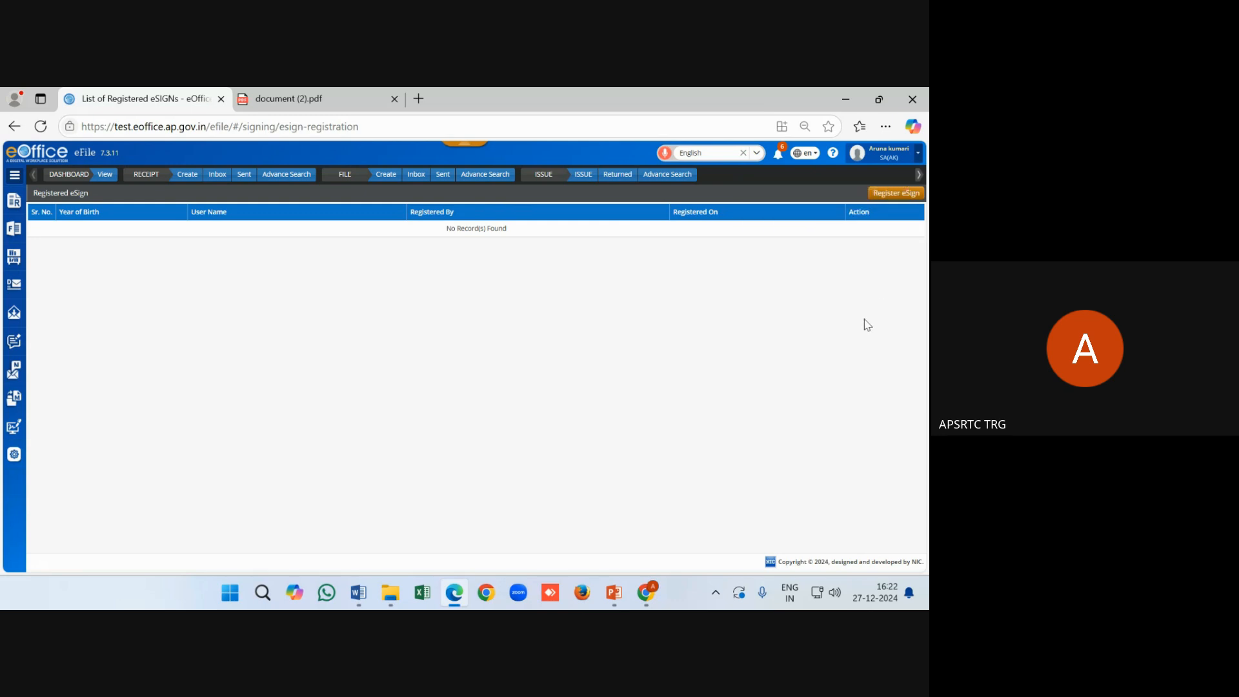
Start a new eSign registration, accepting the UID token and authentication consents
{"action": "left_click", "coordinate": [895, 196]}
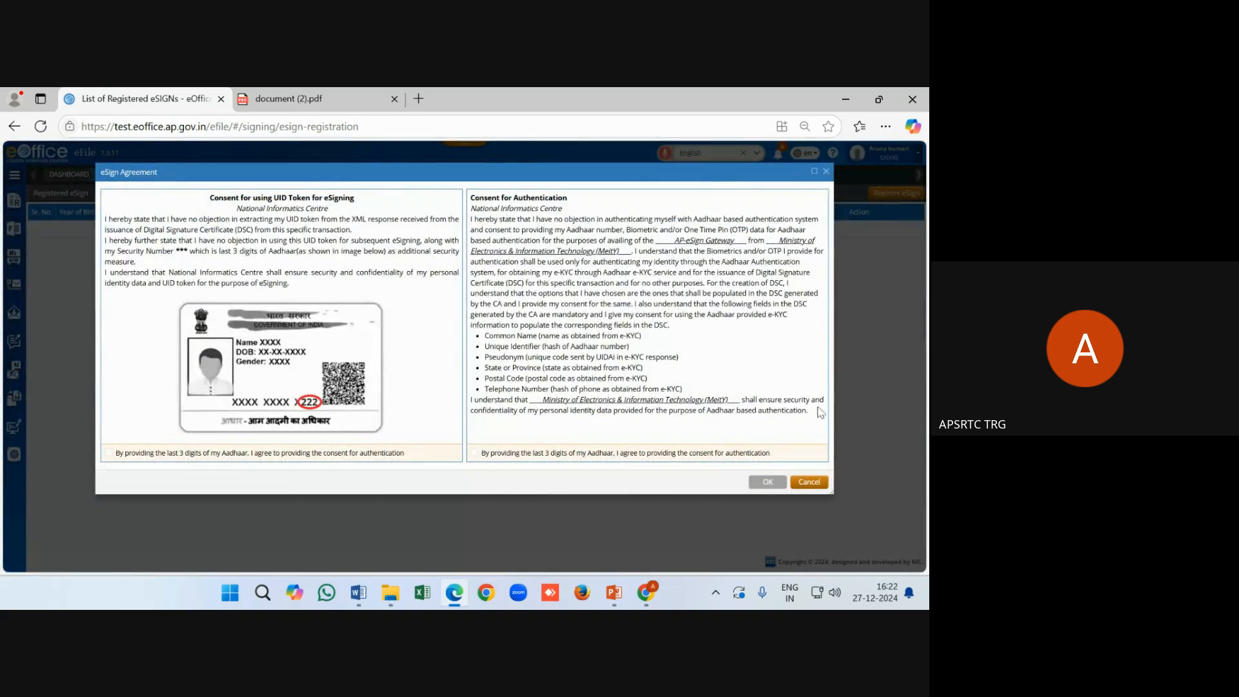
{"action": "left_click", "coordinate": [108, 453]}
{"action": "left_click", "coordinate": [475, 452]}
{"action": "left_click", "coordinate": [768, 484]}
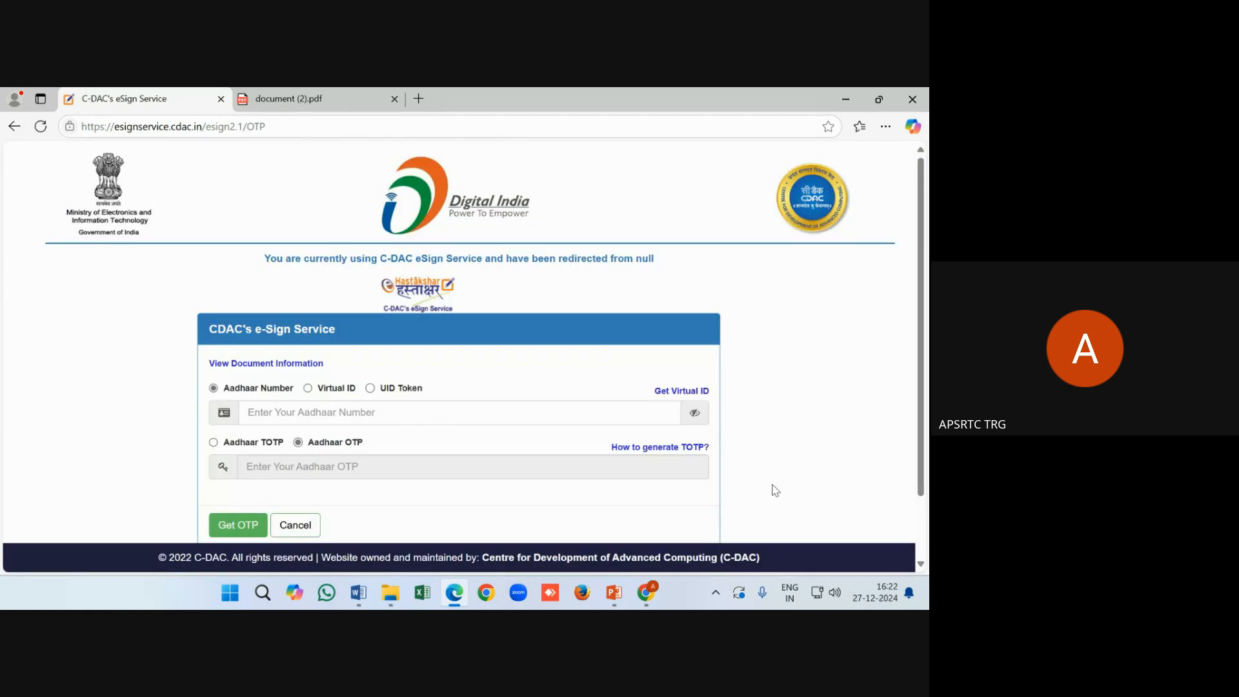
Enter the Aadhaar number and request a one-time password
{"action": "scroll", "coordinate": [618, 480], "scroll_direction": "down", "scroll_amount": 1}
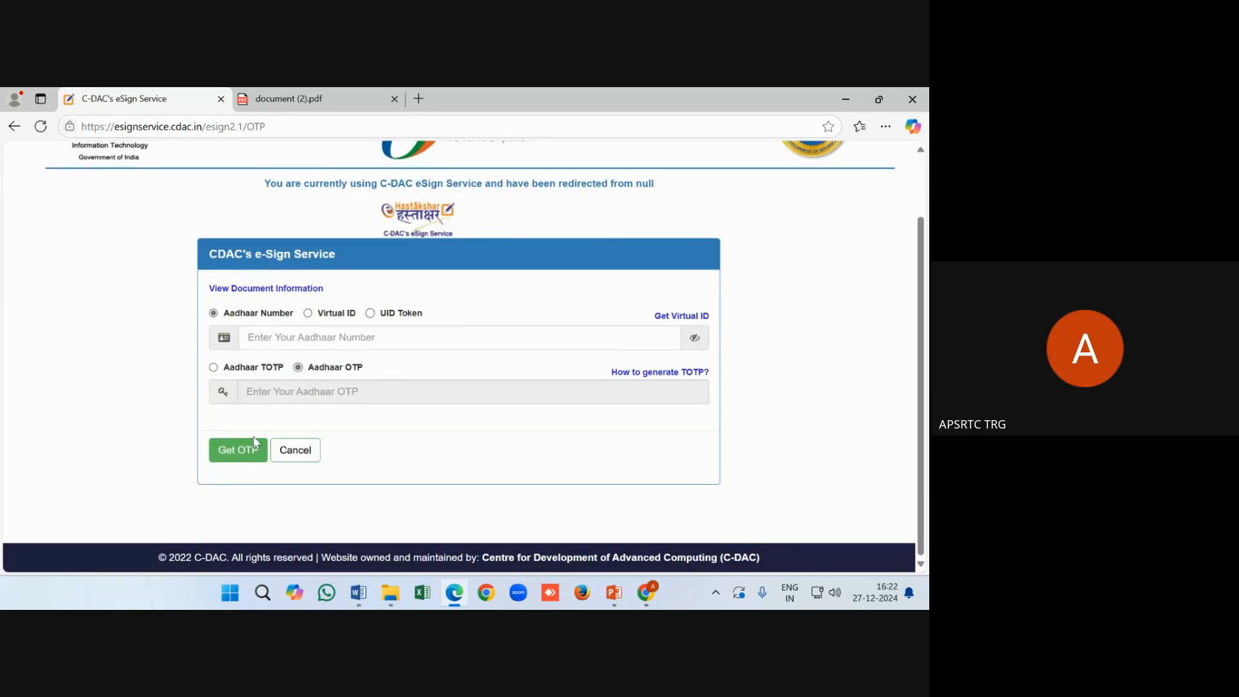
{"action": "left_click", "coordinate": [274, 337]}
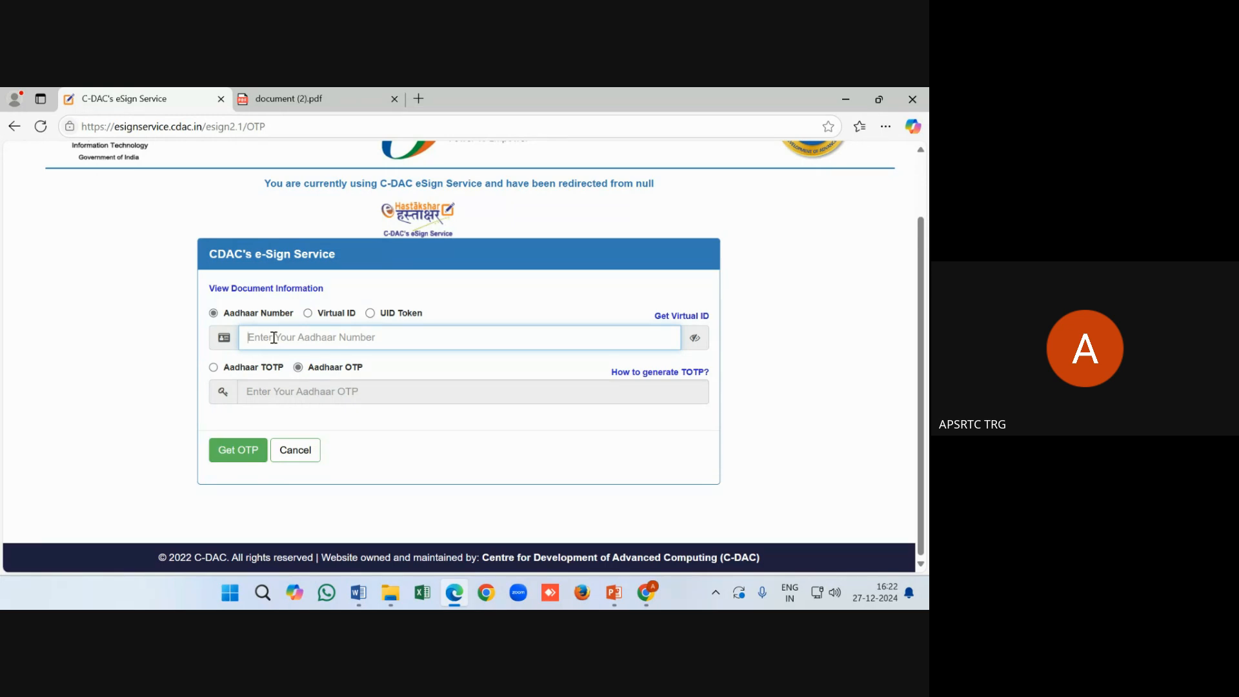
{"action": "type", "text": "5"}
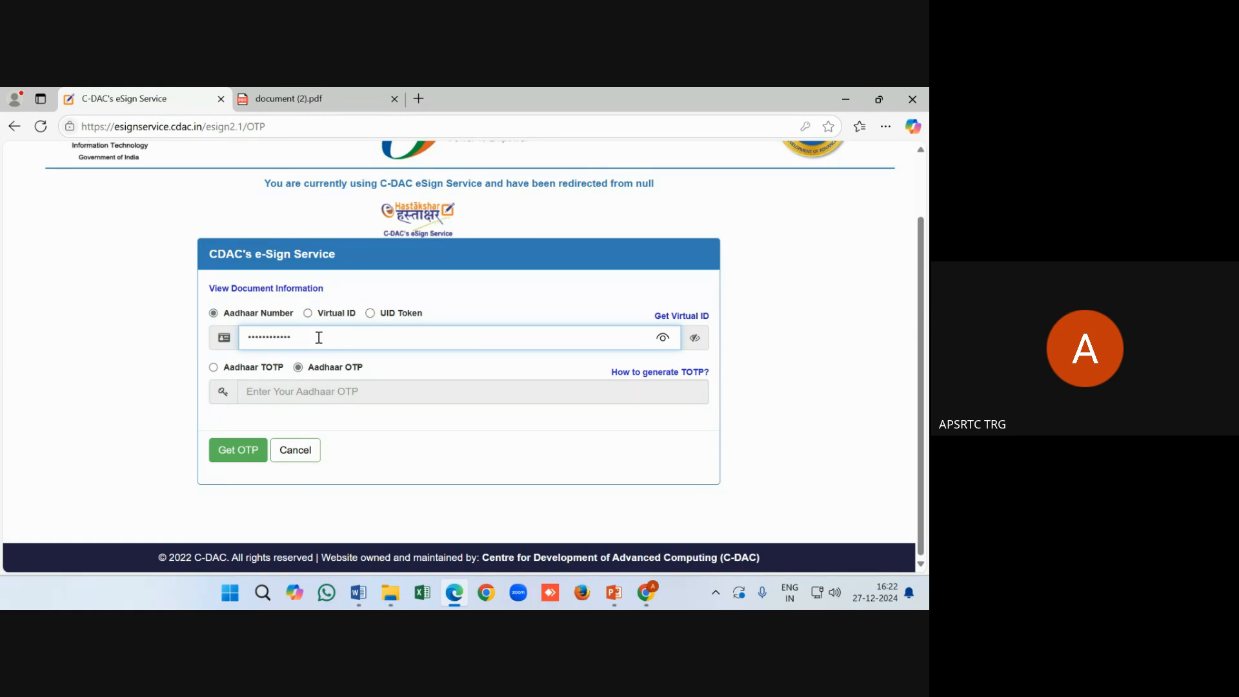
{"action": "left_click_drag", "start_coordinate": [316, 336], "coordinate": [231, 342]}
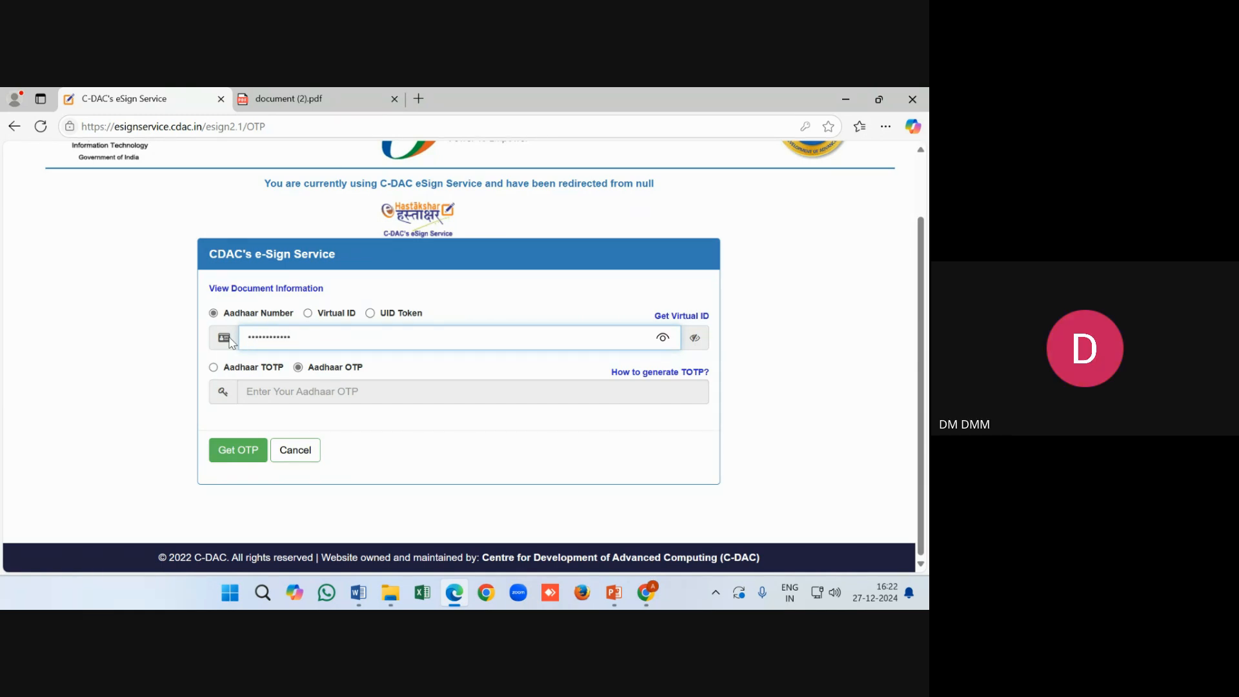
{"action": "left_click", "coordinate": [247, 463]}
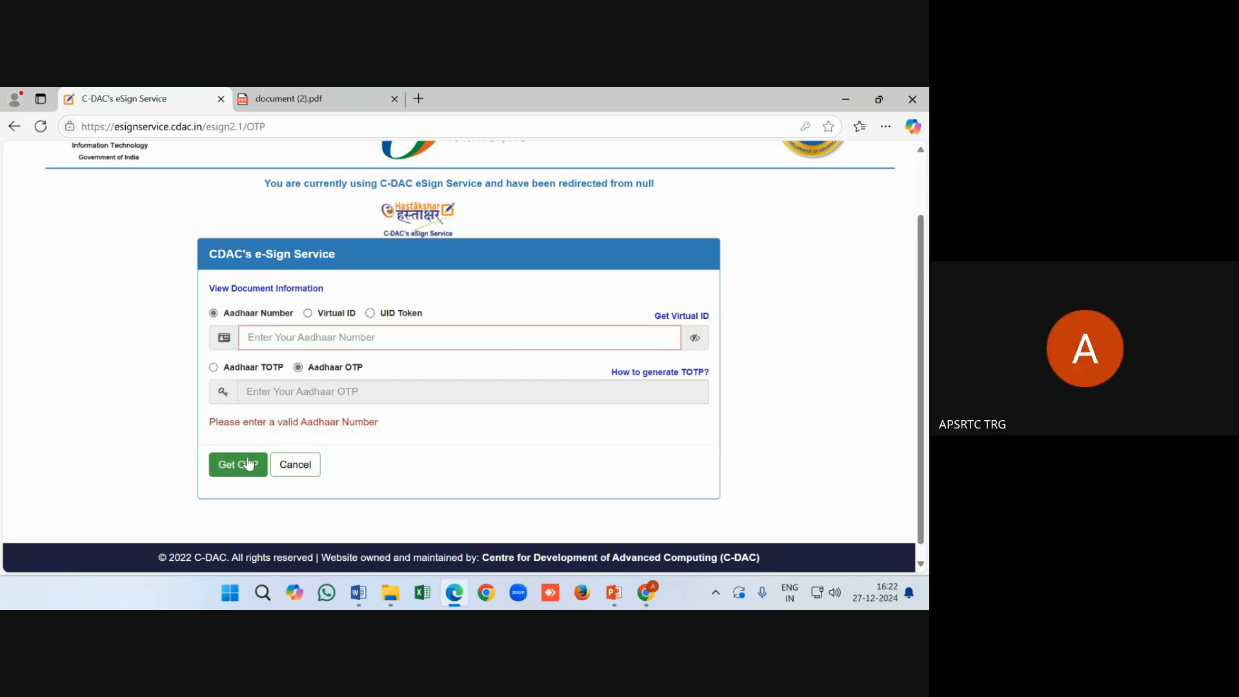
{"action": "left_click", "coordinate": [253, 335]}
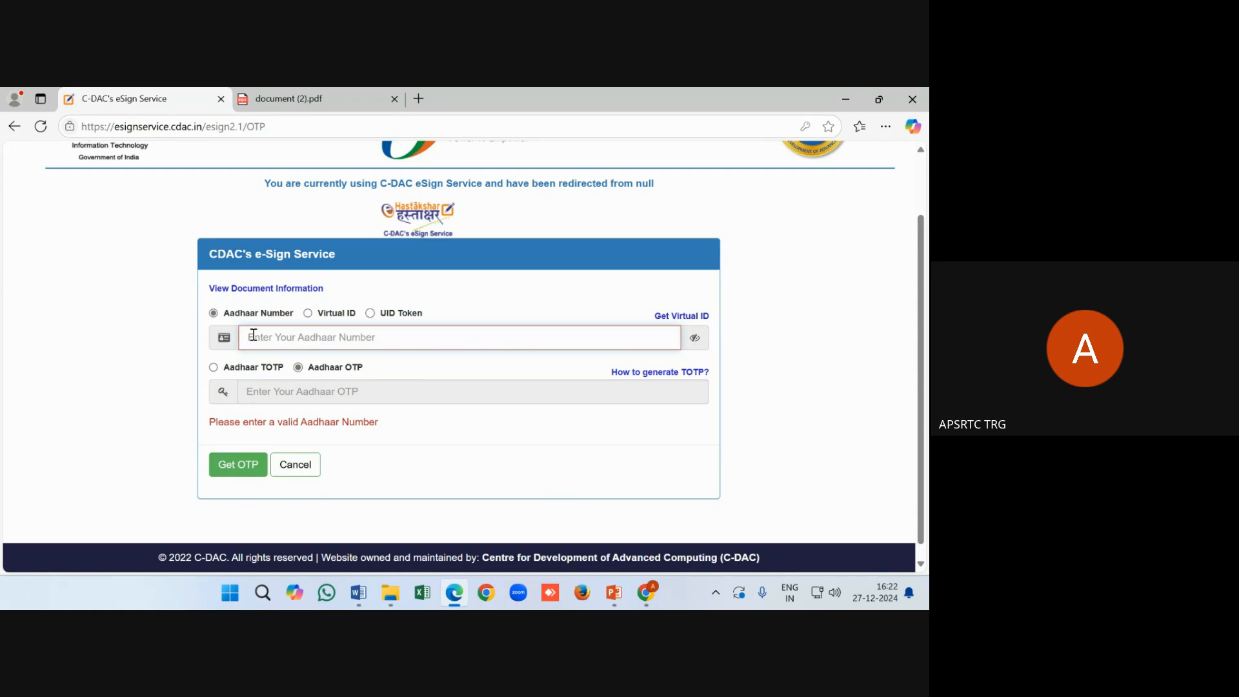
{"action": "type", "text": "1"}
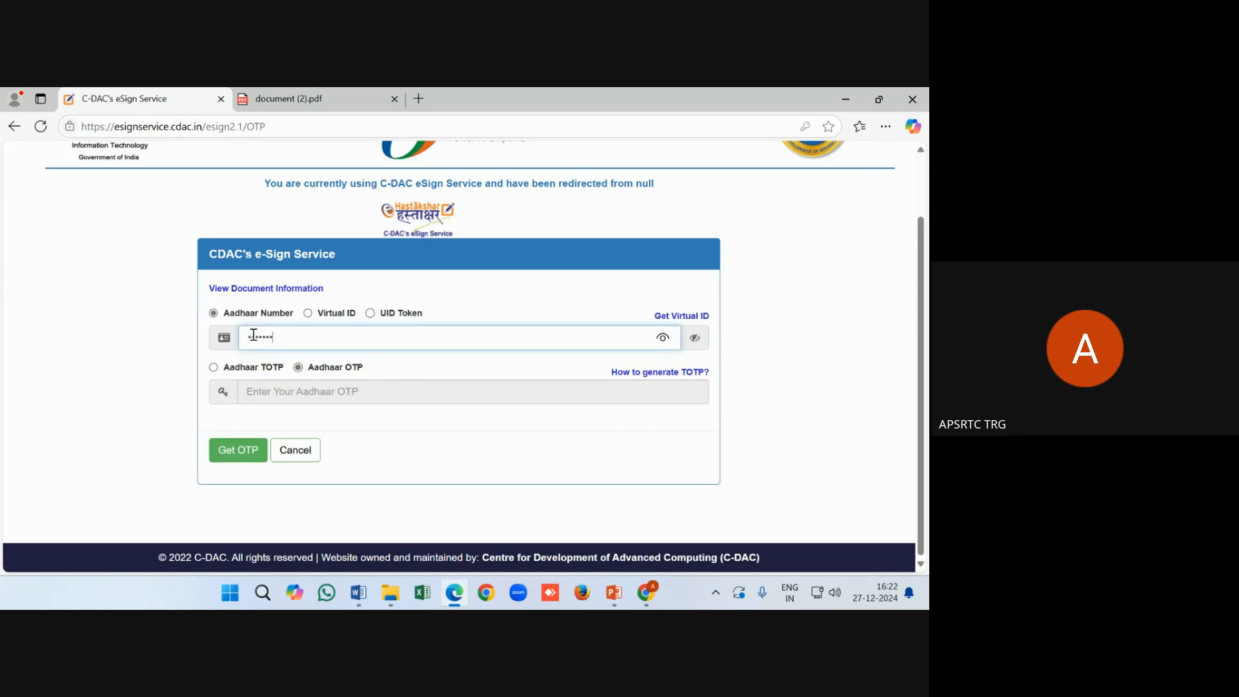
{"action": "left_click", "coordinate": [230, 452]}
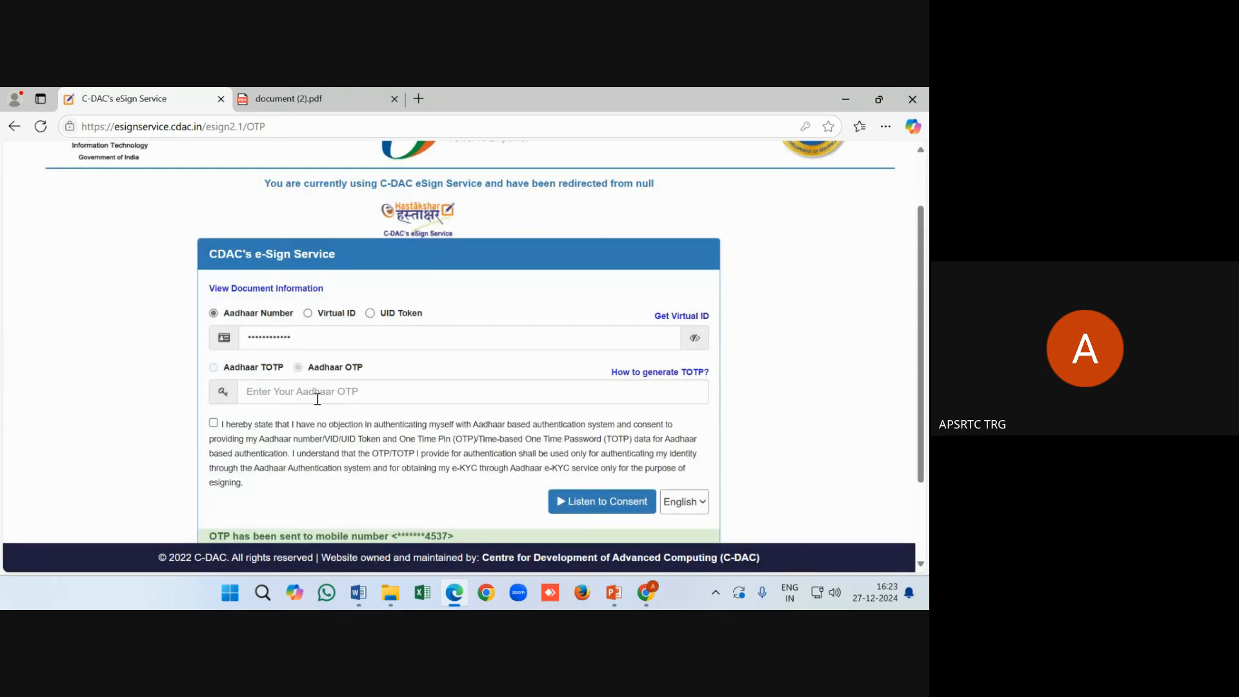
Enter the Aadhaar OTP, agree to the authentication consent, and submit
{"action": "left_click", "coordinate": [317, 396]}
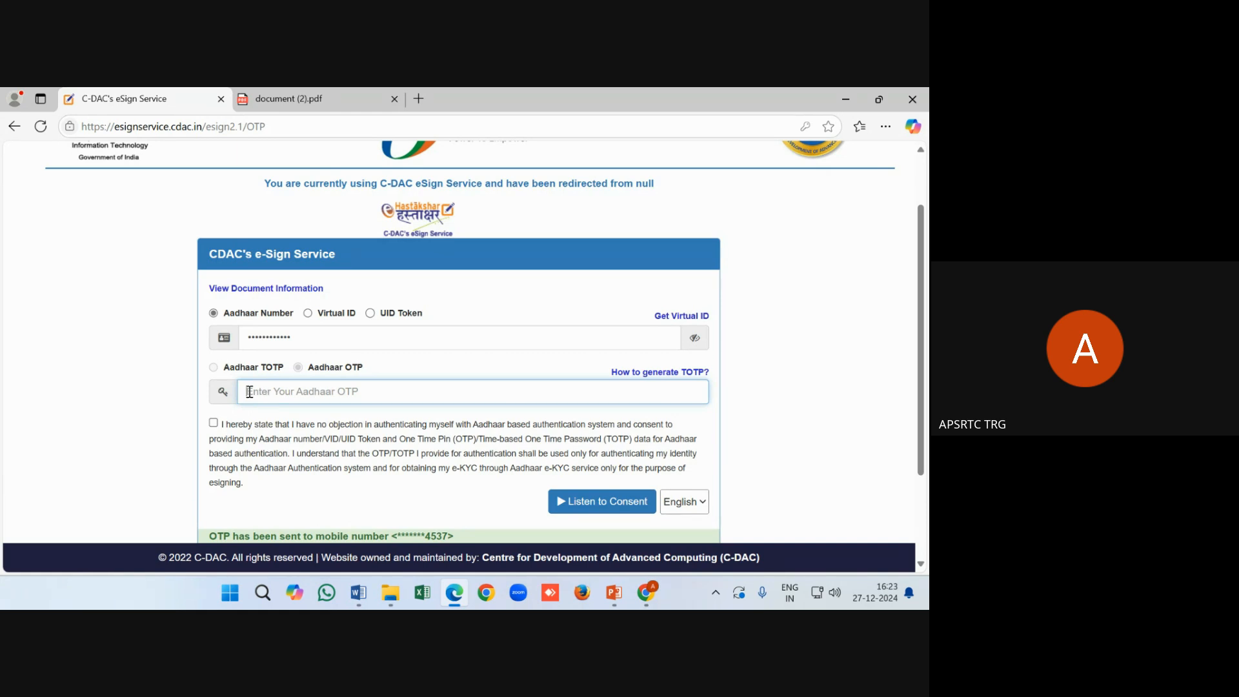
{"action": "scroll", "coordinate": [262, 397], "scroll_direction": "down", "scroll_amount": 1}
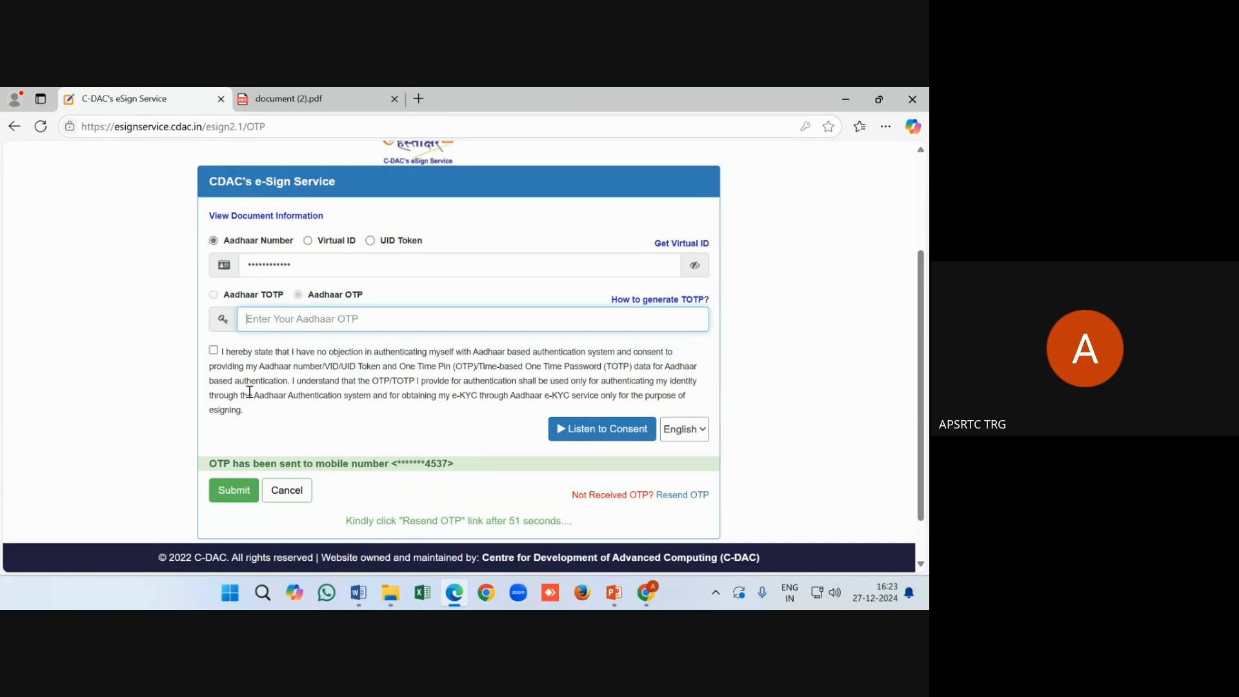
{"action": "type", "text": "•"}
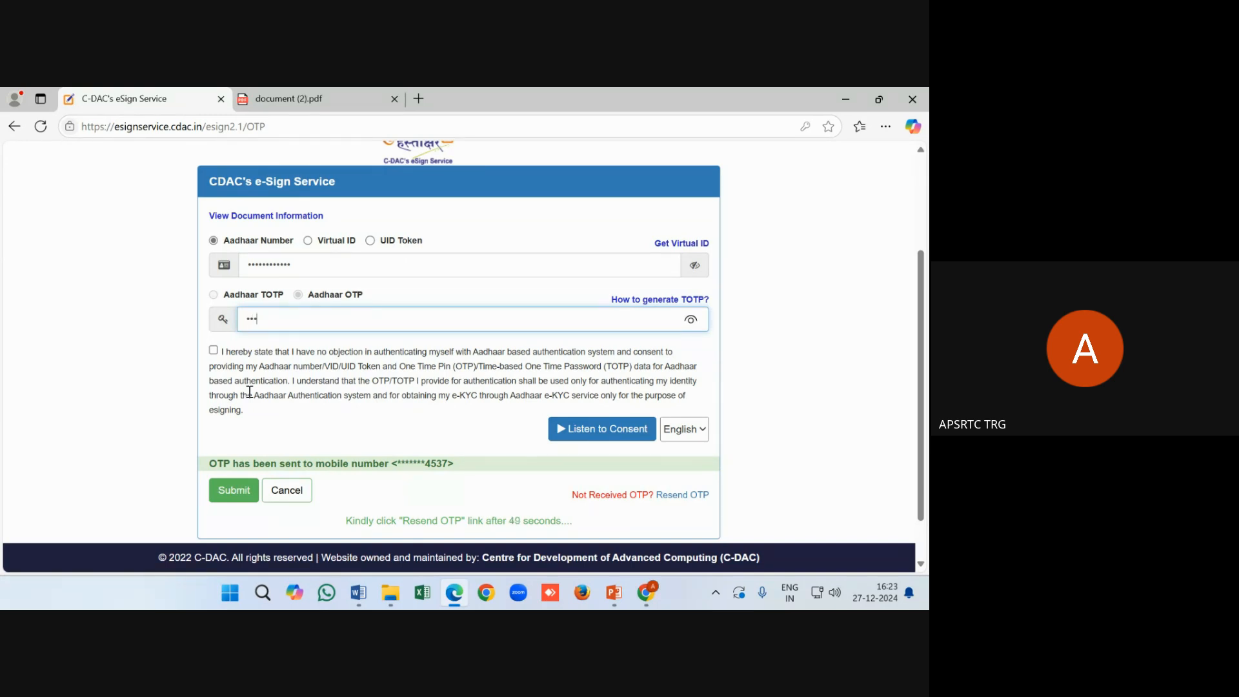
{"action": "type", "text": "•"}
{"action": "left_click", "coordinate": [249, 391]}
{"action": "left_click", "coordinate": [243, 491]}
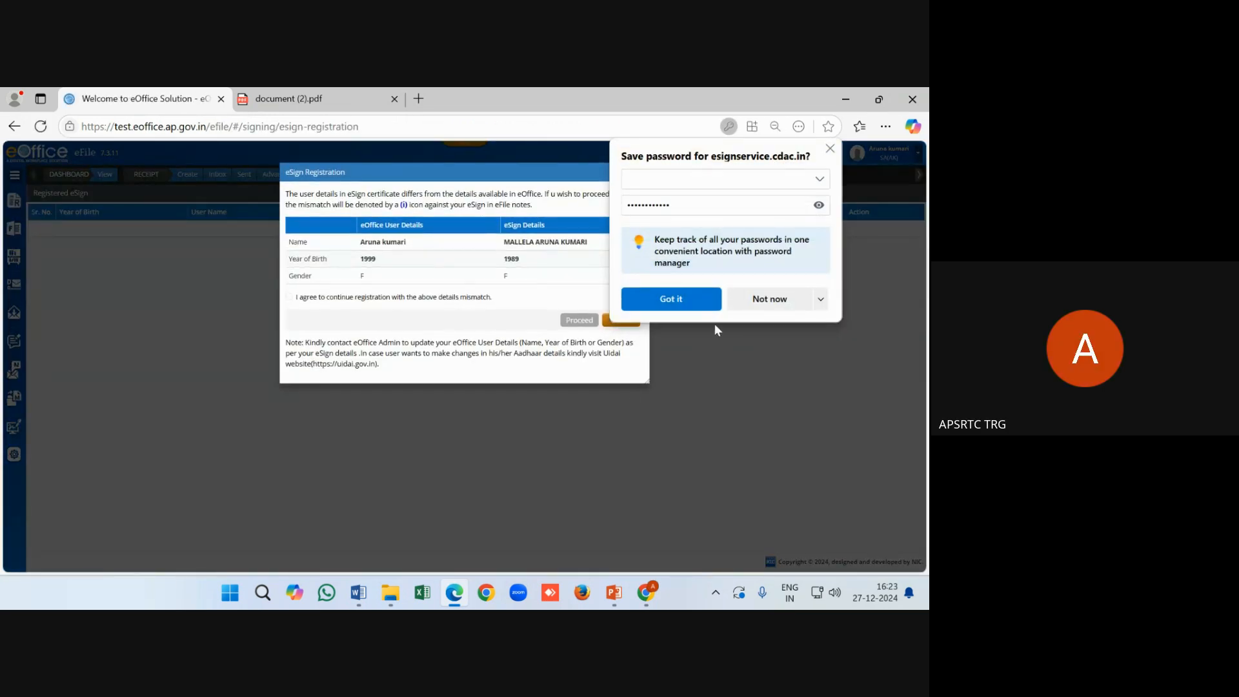
Decline saving the password, agree to continue despite the details mismatch, and proceed with registration
{"action": "left_click", "coordinate": [763, 302]}
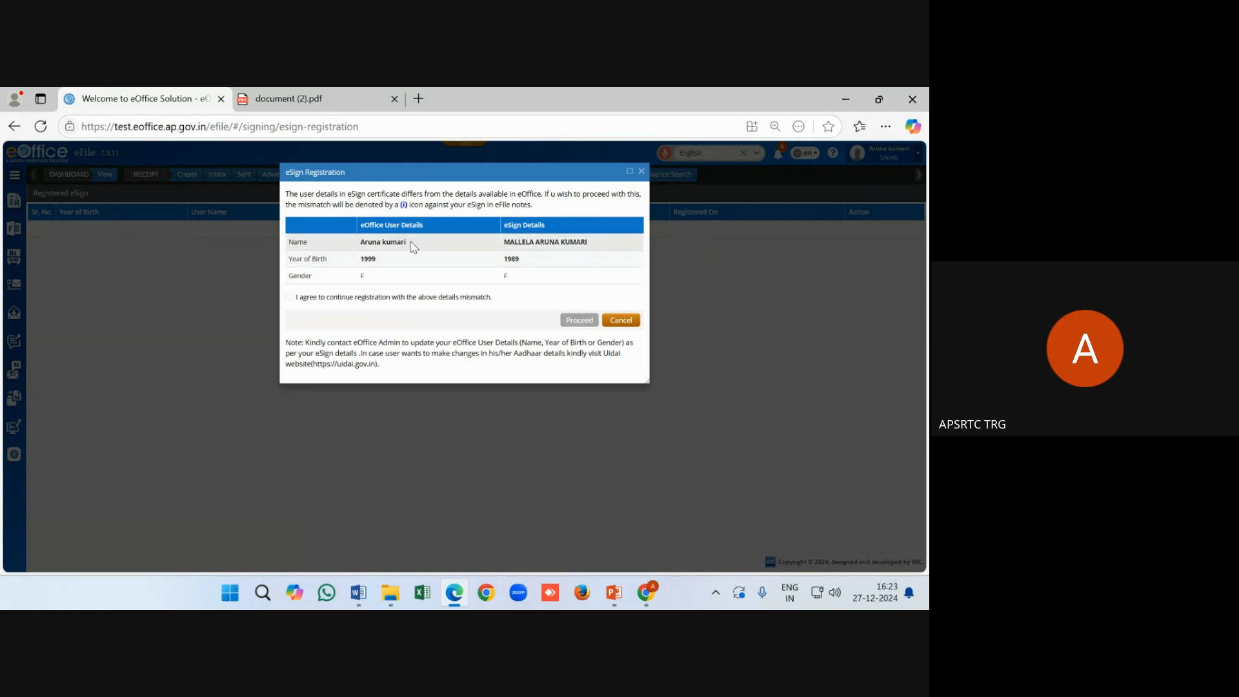
{"action": "left_click", "coordinate": [289, 298]}
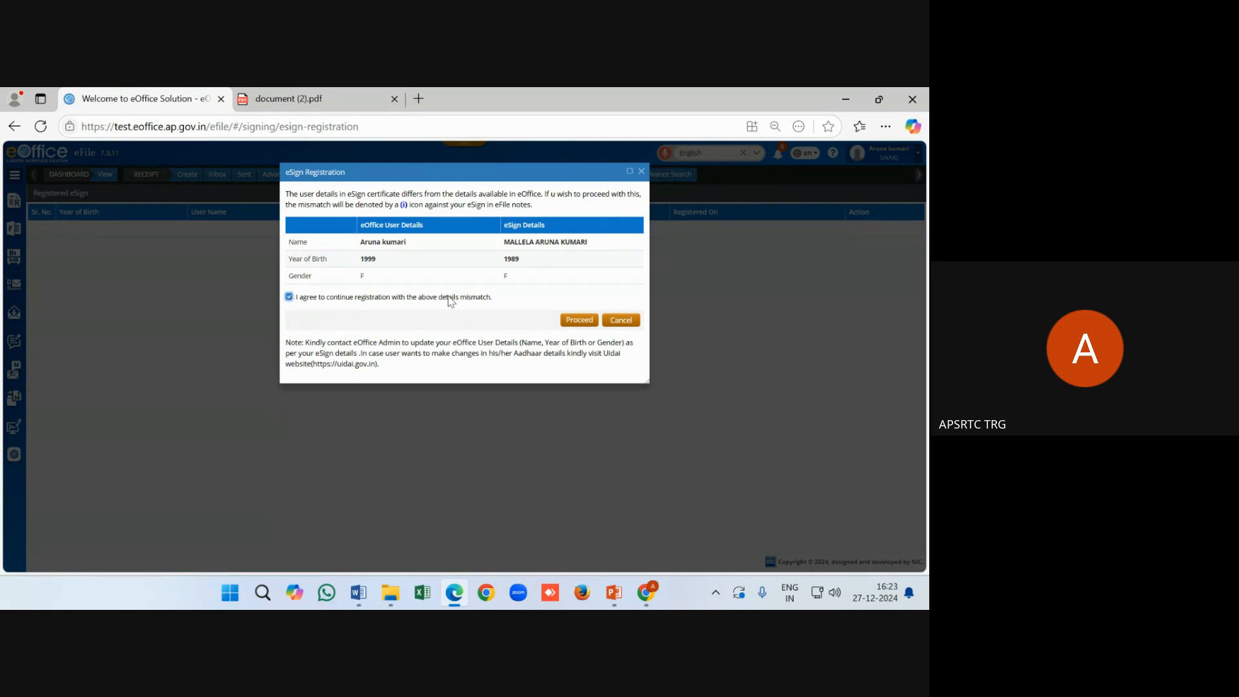
{"action": "left_click", "coordinate": [579, 321]}
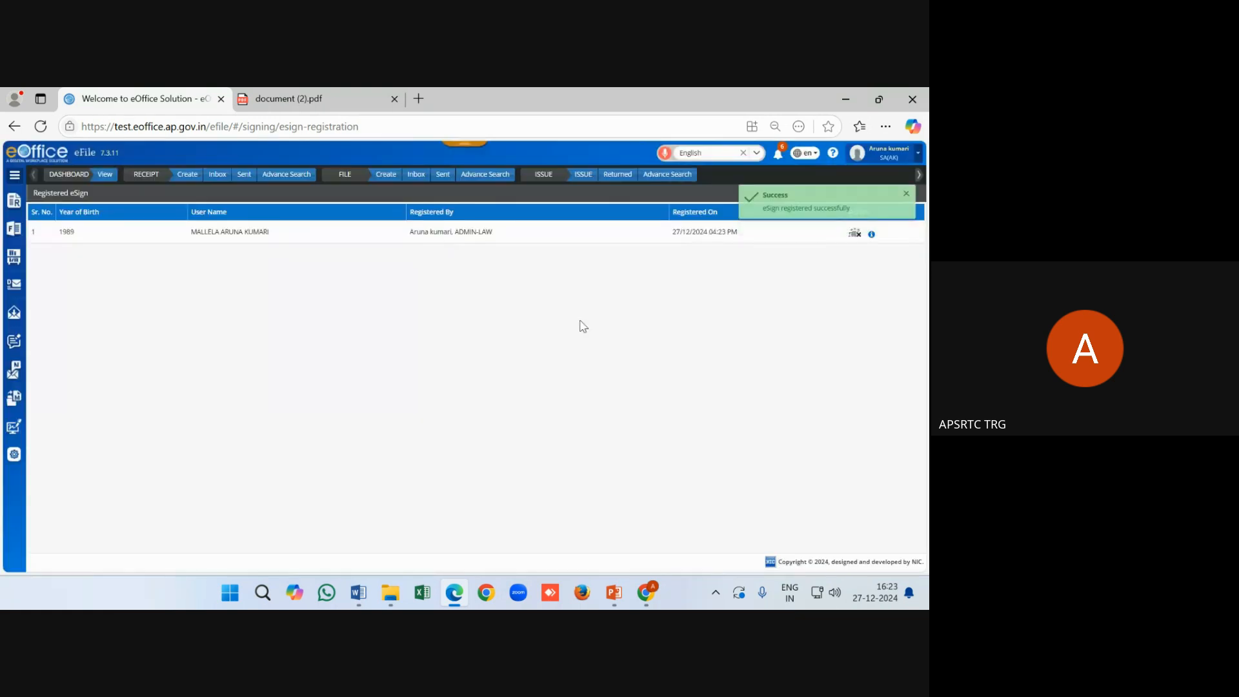
Highlight the eSign registration success message text
{"action": "left_click_drag", "start_coordinate": [853, 209], "coordinate": [755, 190]}
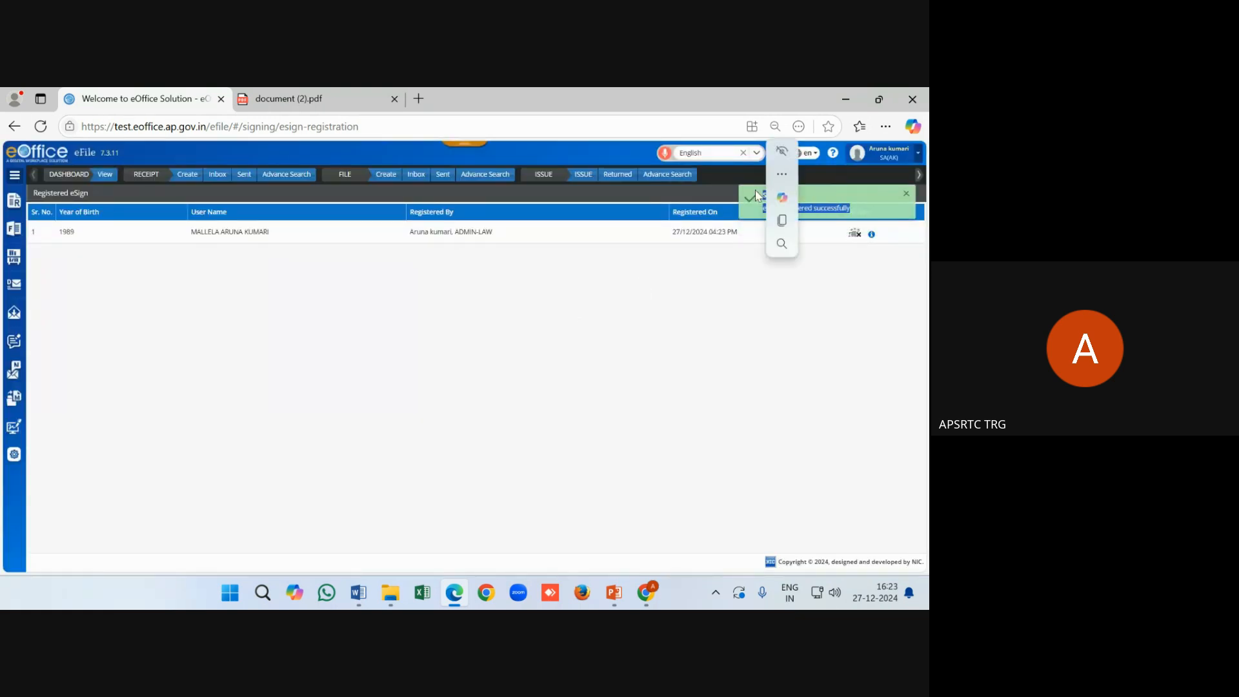
{"action": "left_click", "coordinate": [688, 280]}
{"action": "left_click_drag", "start_coordinate": [852, 208], "coordinate": [767, 211]}
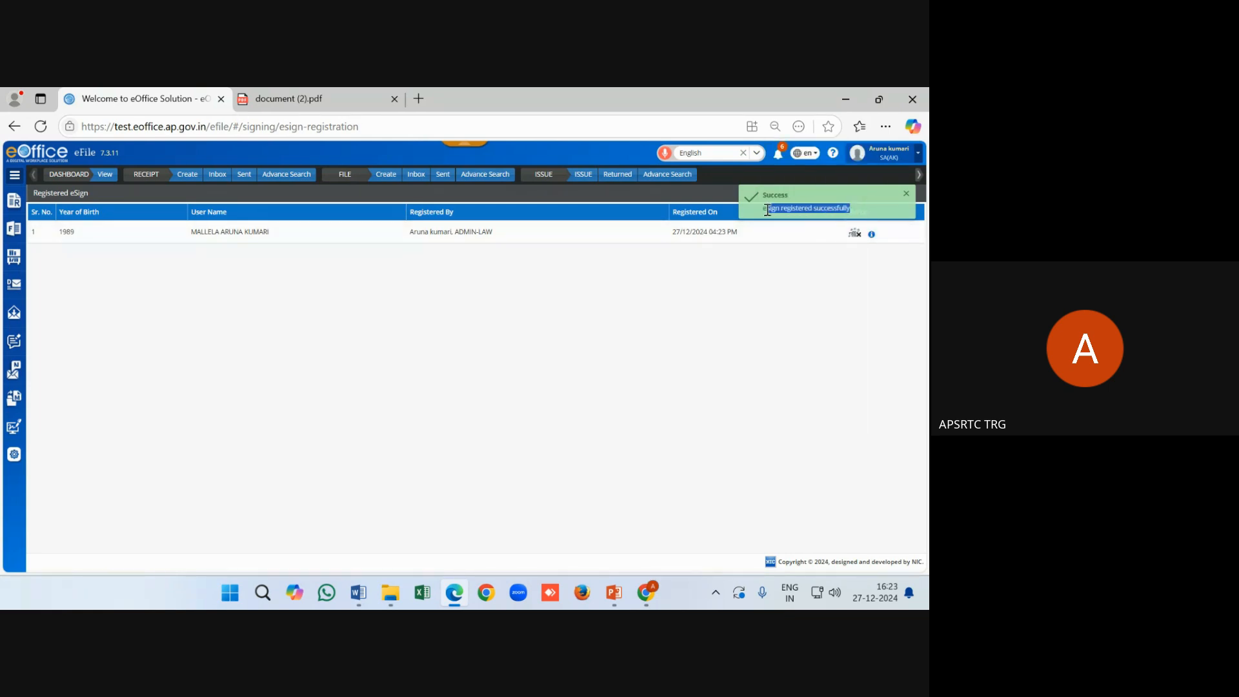
{"action": "left_click", "coordinate": [756, 213]}
{"action": "left_click_drag", "start_coordinate": [757, 213], "coordinate": [855, 225]}
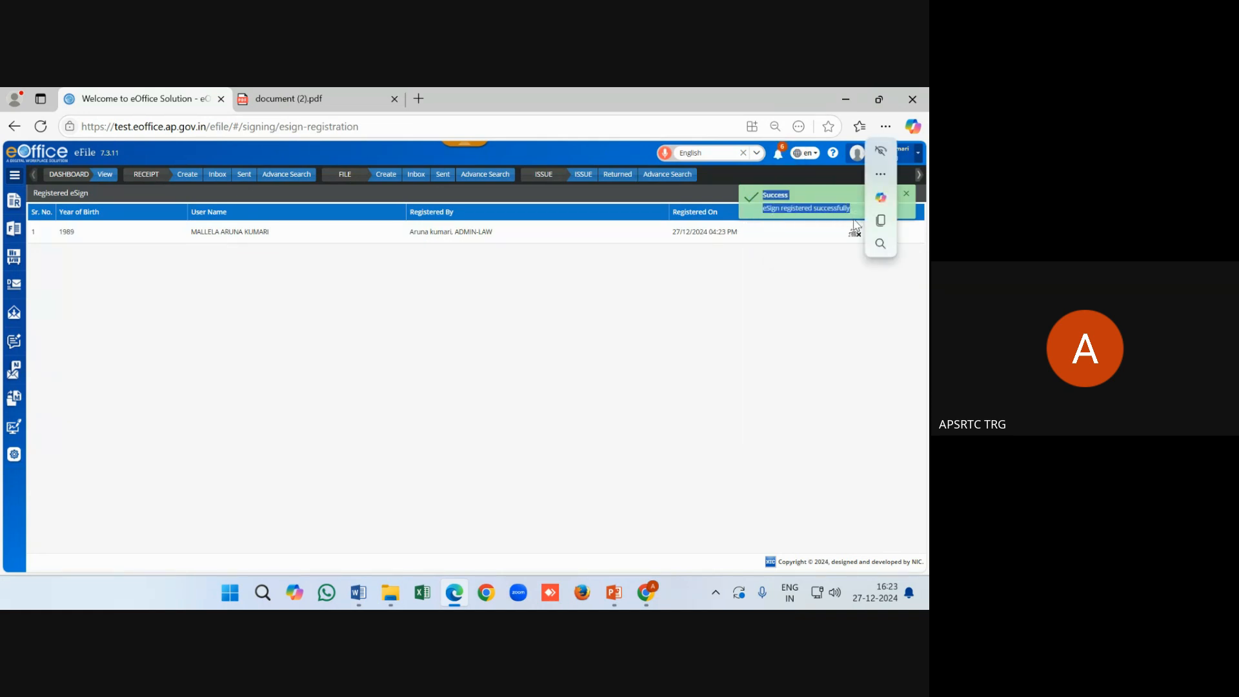
{"action": "left_click", "coordinate": [805, 258]}
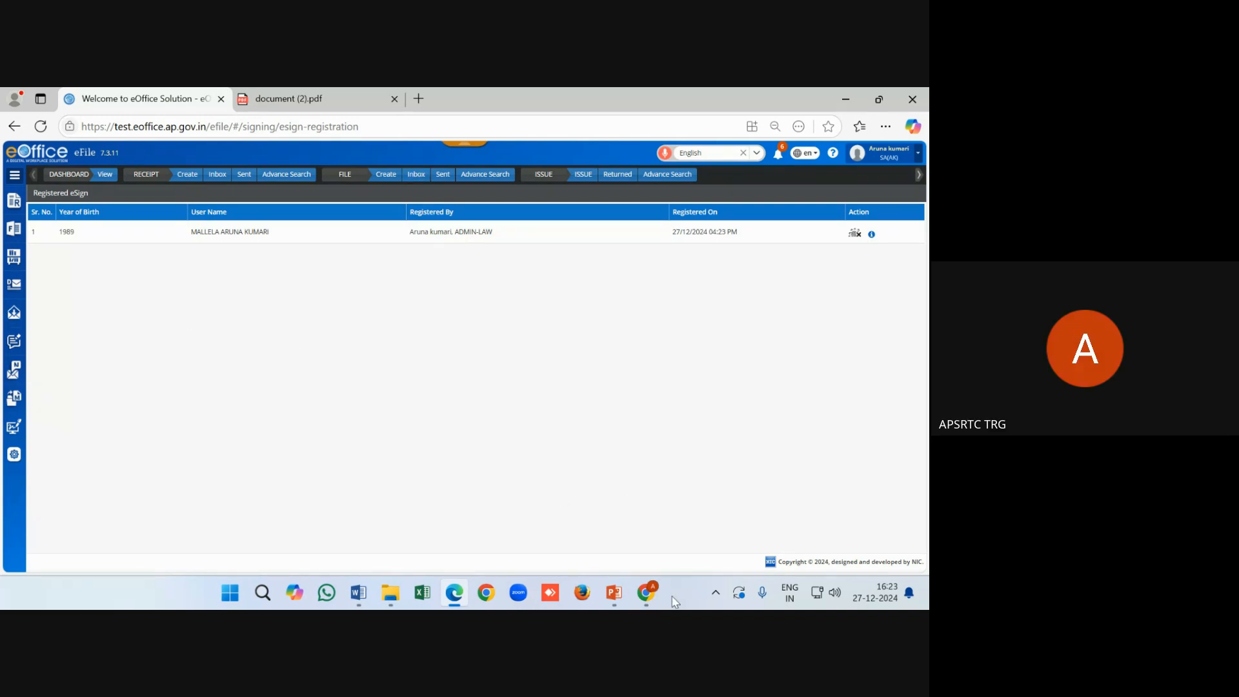
Bring the Google Meet meeting window to the front from the Chrome taskbar previews
{"action": "mouse_move", "coordinate": [646, 593]}
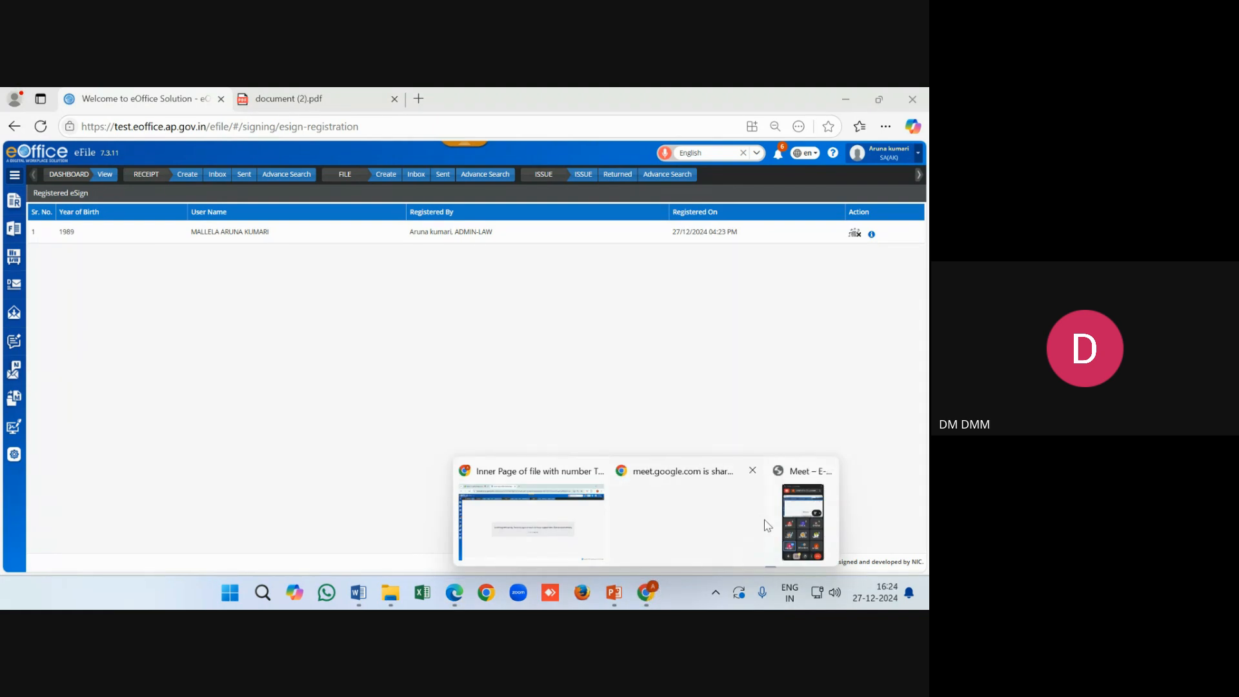
{"action": "left_click", "coordinate": [678, 499]}
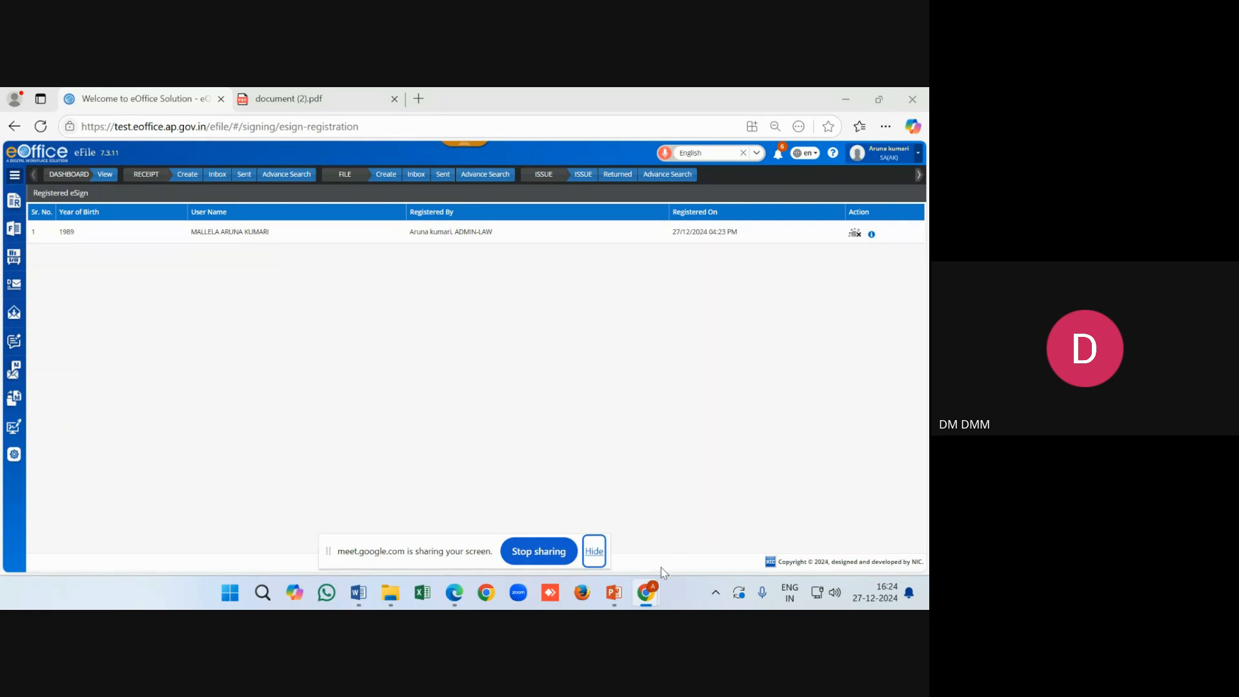
{"action": "mouse_move", "coordinate": [647, 590]}
{"action": "left_click", "coordinate": [800, 512]}
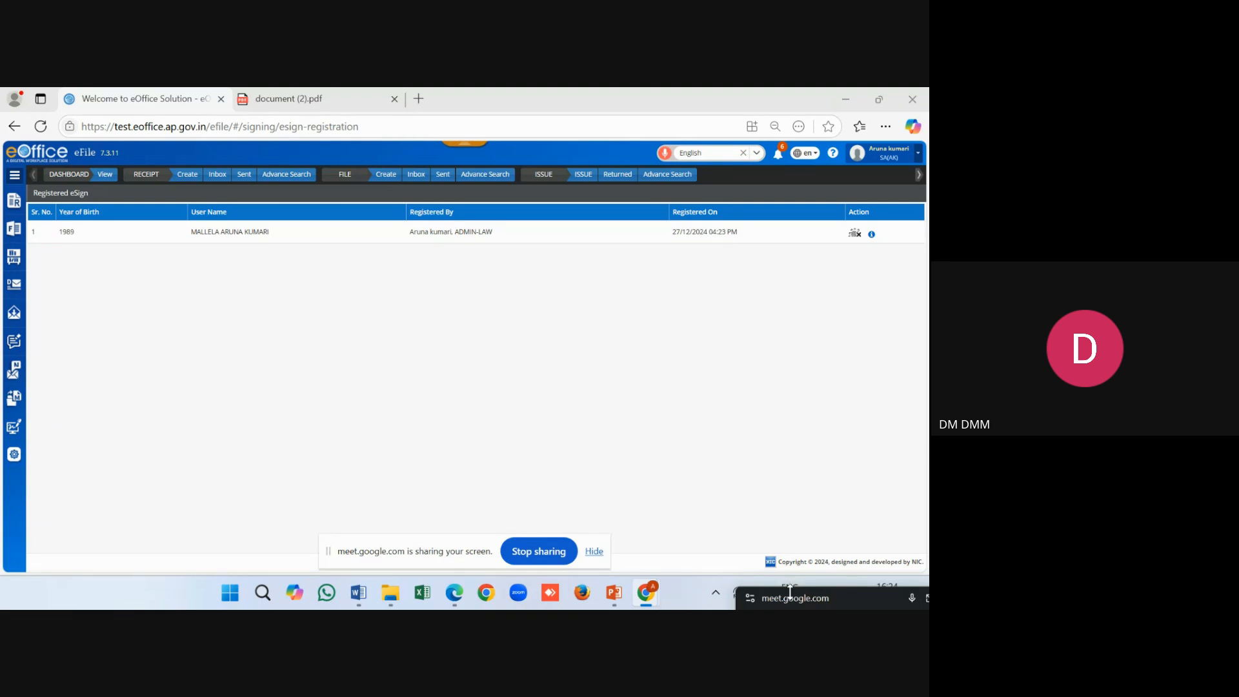
Enlarge and reposition the meeting panel to show participants, then list the Chrome windows
{"action": "left_click_drag", "start_coordinate": [792, 600], "coordinate": [647, 281]}
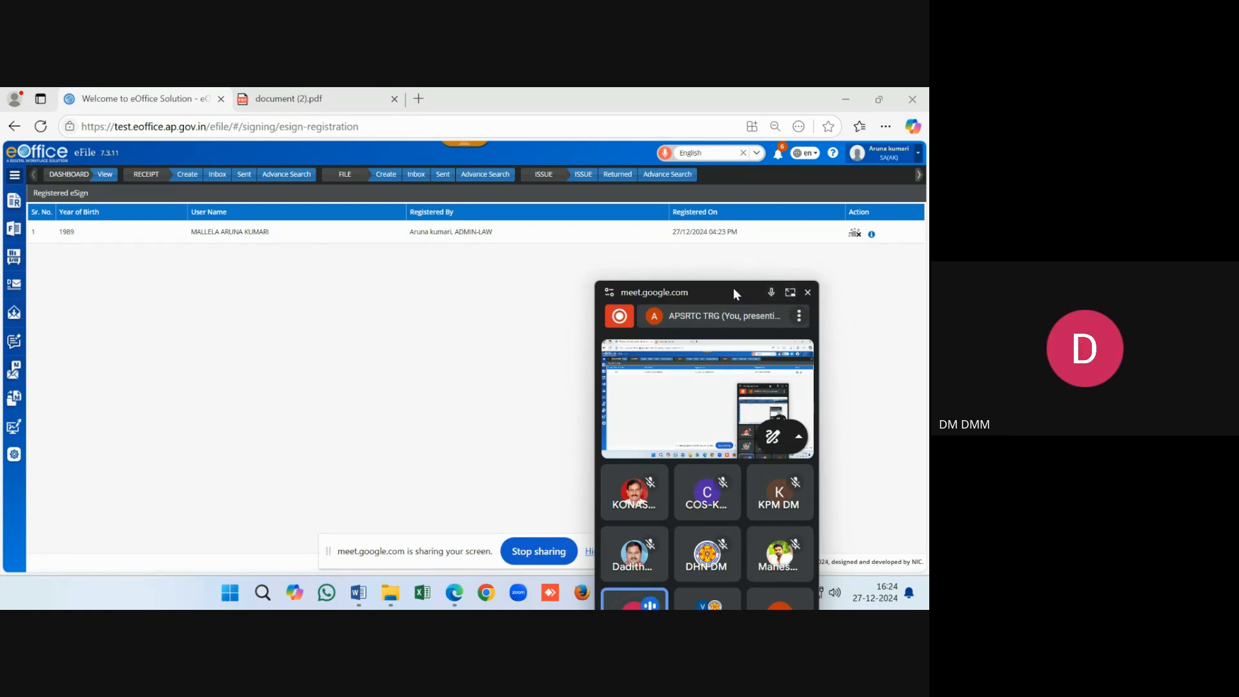
{"action": "left_click_drag", "start_coordinate": [733, 287], "coordinate": [711, 172]}
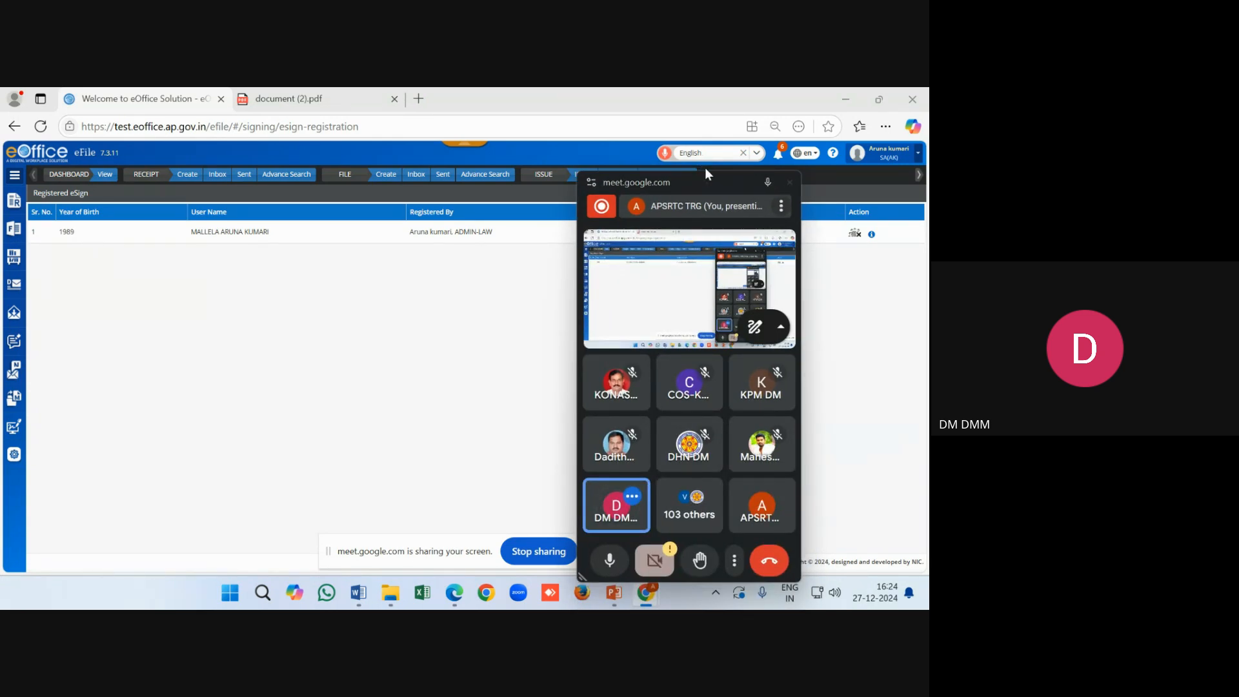
{"action": "left_click_drag", "start_coordinate": [696, 184], "coordinate": [720, 177]}
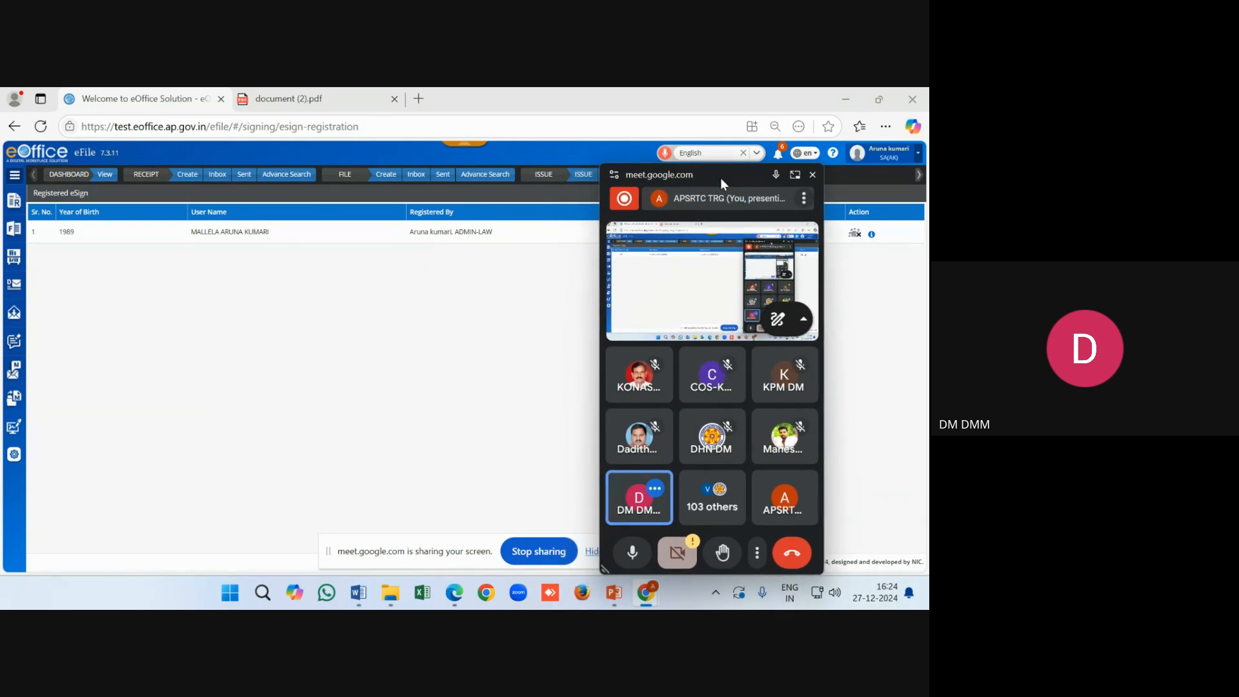
{"action": "left_click", "coordinate": [169, 105]}
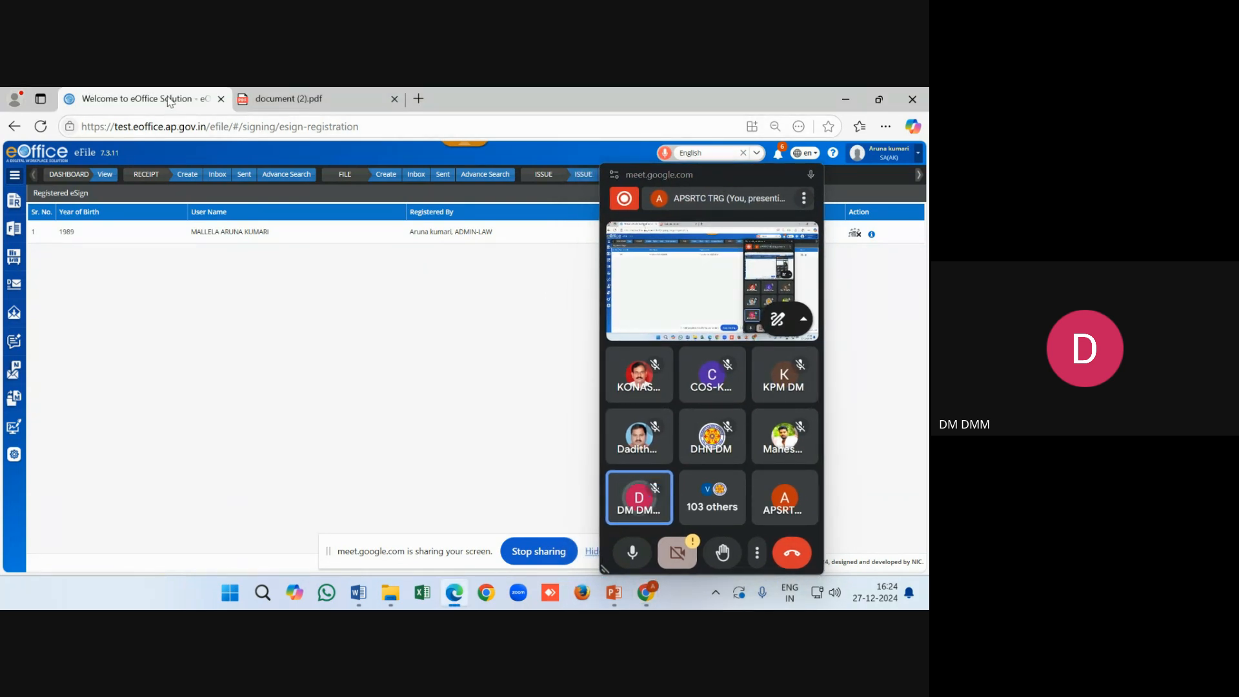
{"action": "left_click", "coordinate": [645, 592]}
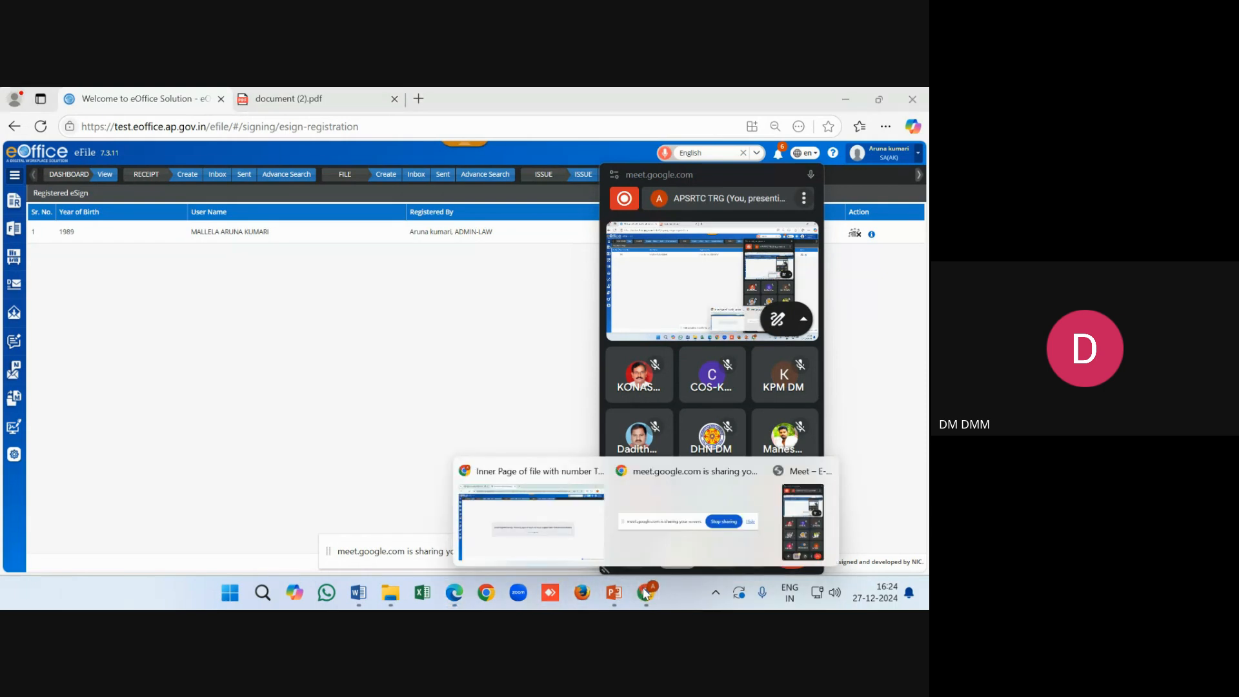
Return from the eFile error page to the WAW Portal home page and move the Meet panel aside
{"action": "left_click", "coordinate": [562, 534]}
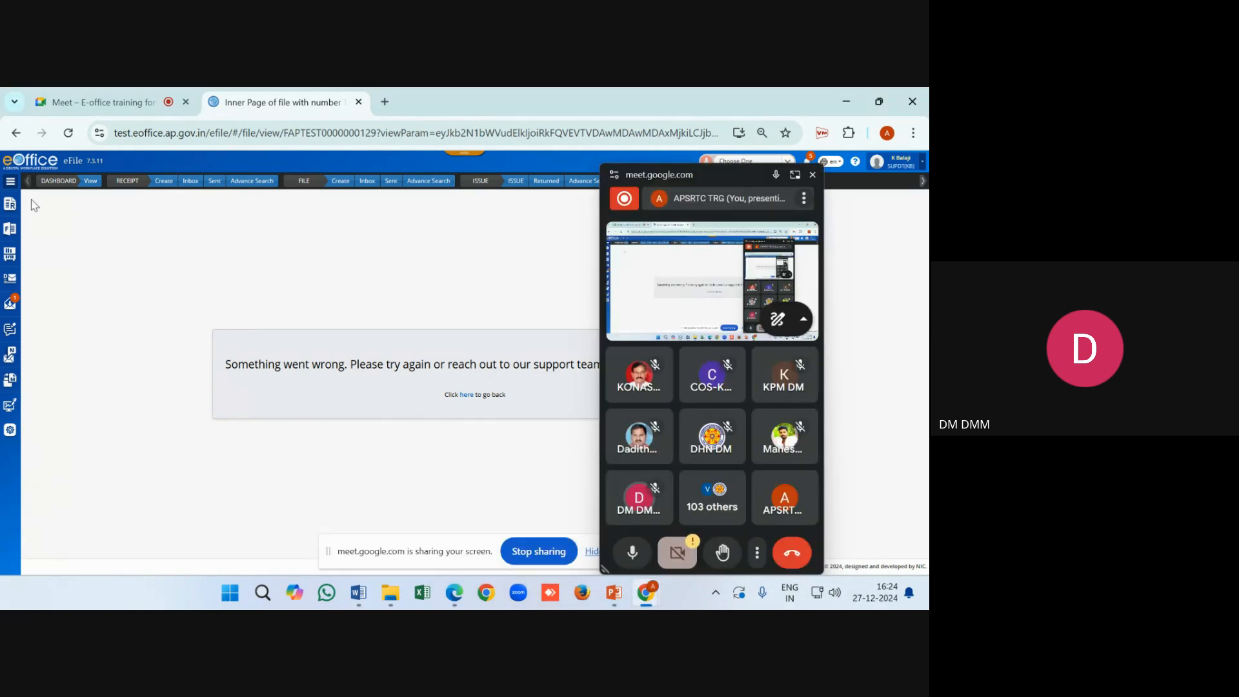
{"action": "left_click", "coordinate": [8, 162]}
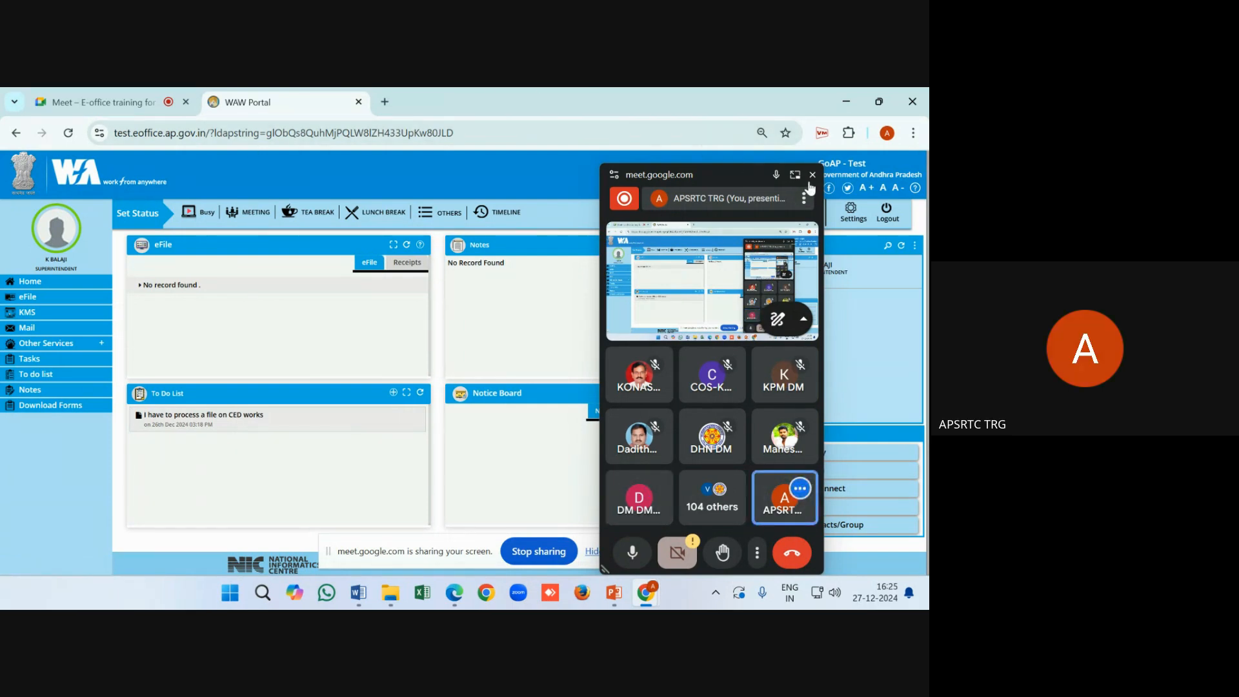
{"action": "left_click_drag", "start_coordinate": [745, 173], "coordinate": [881, 557]}
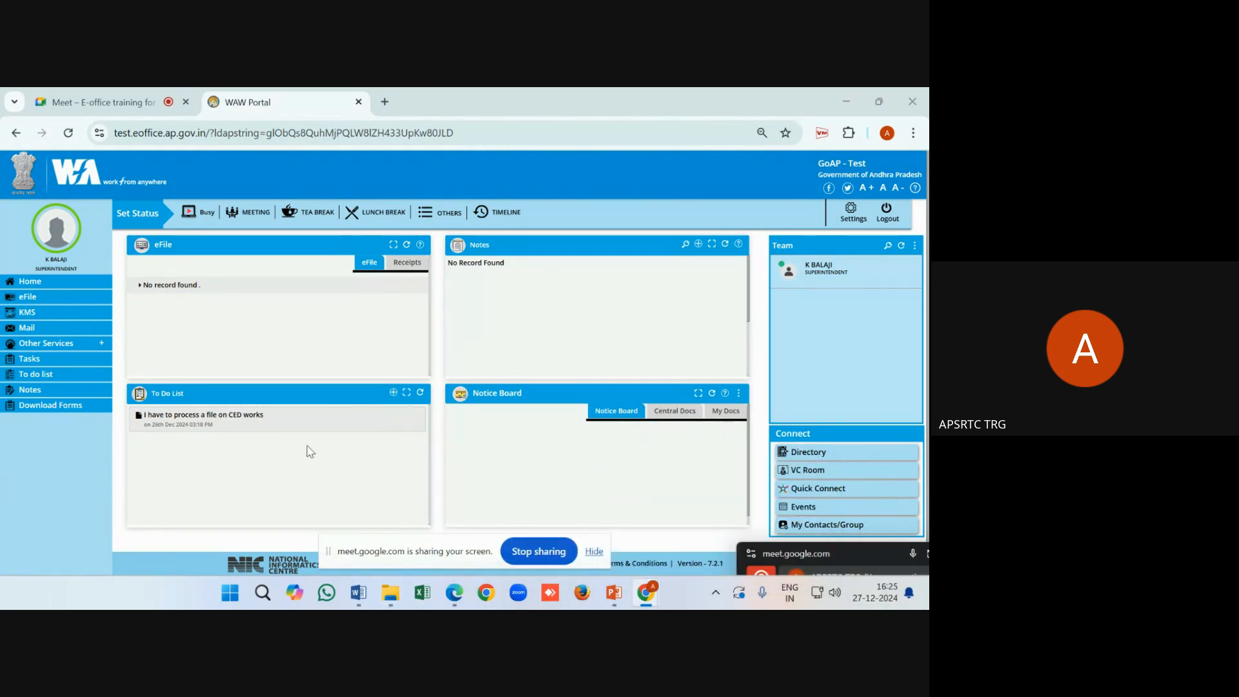
{"action": "mouse_move", "coordinate": [279, 427]}
Add the to-do 'I have to process a file local purchase', save it, and dismiss the alert
{"action": "left_click", "coordinate": [393, 393]}
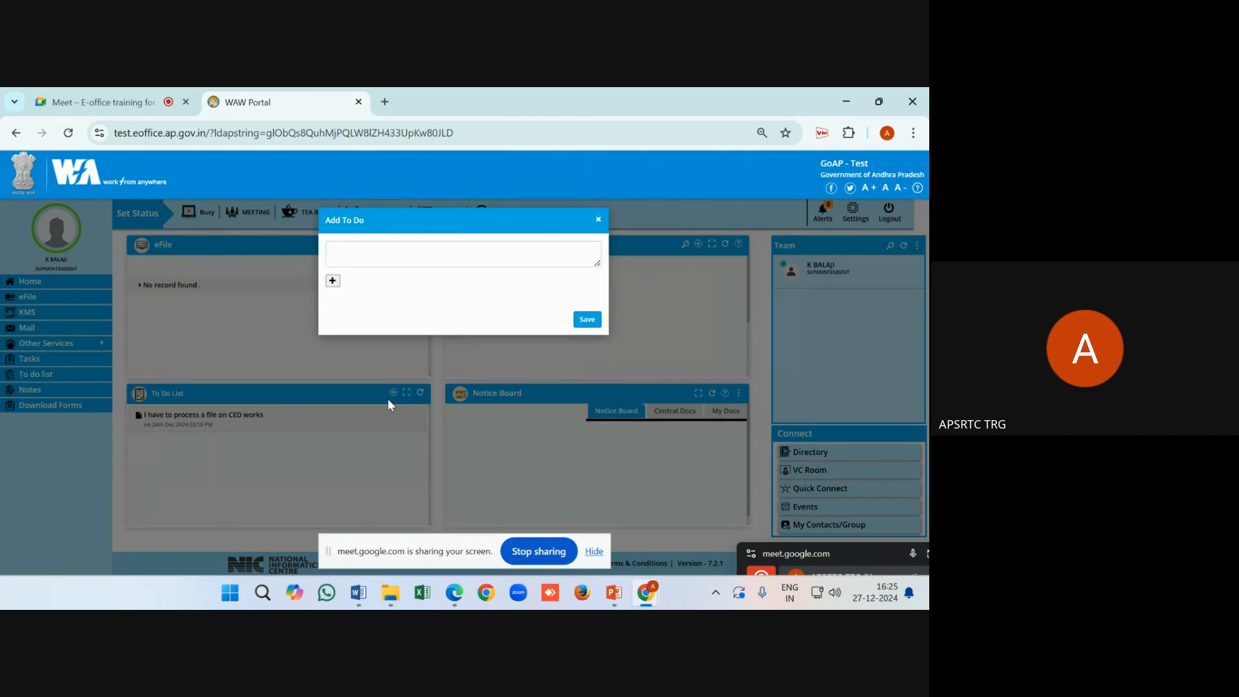
{"action": "left_click", "coordinate": [372, 260]}
{"action": "left_click", "coordinate": [598, 219]}
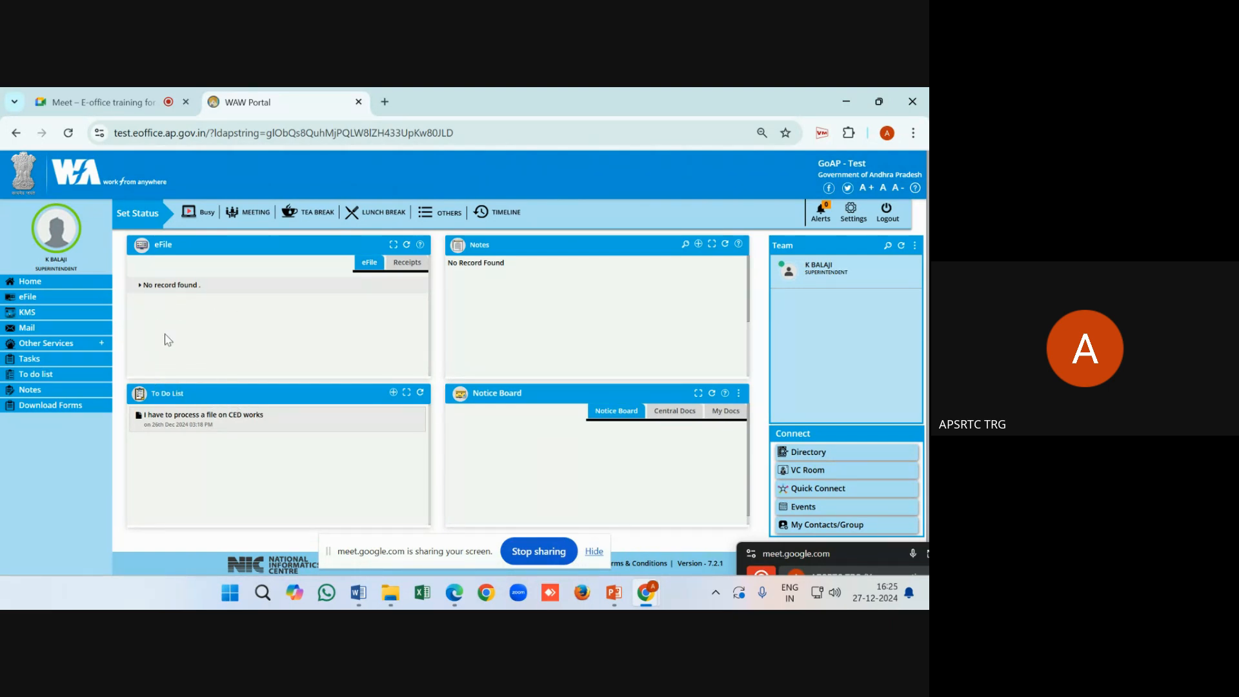
{"action": "left_click", "coordinate": [392, 393]}
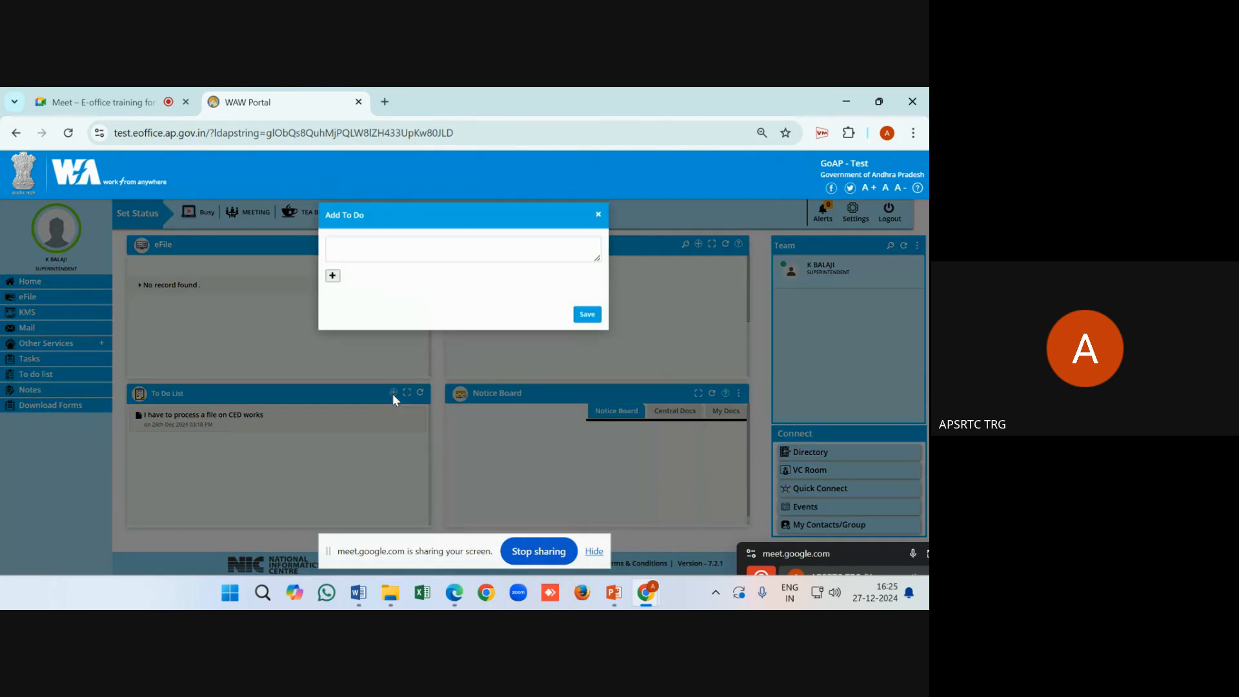
{"action": "left_click", "coordinate": [362, 254]}
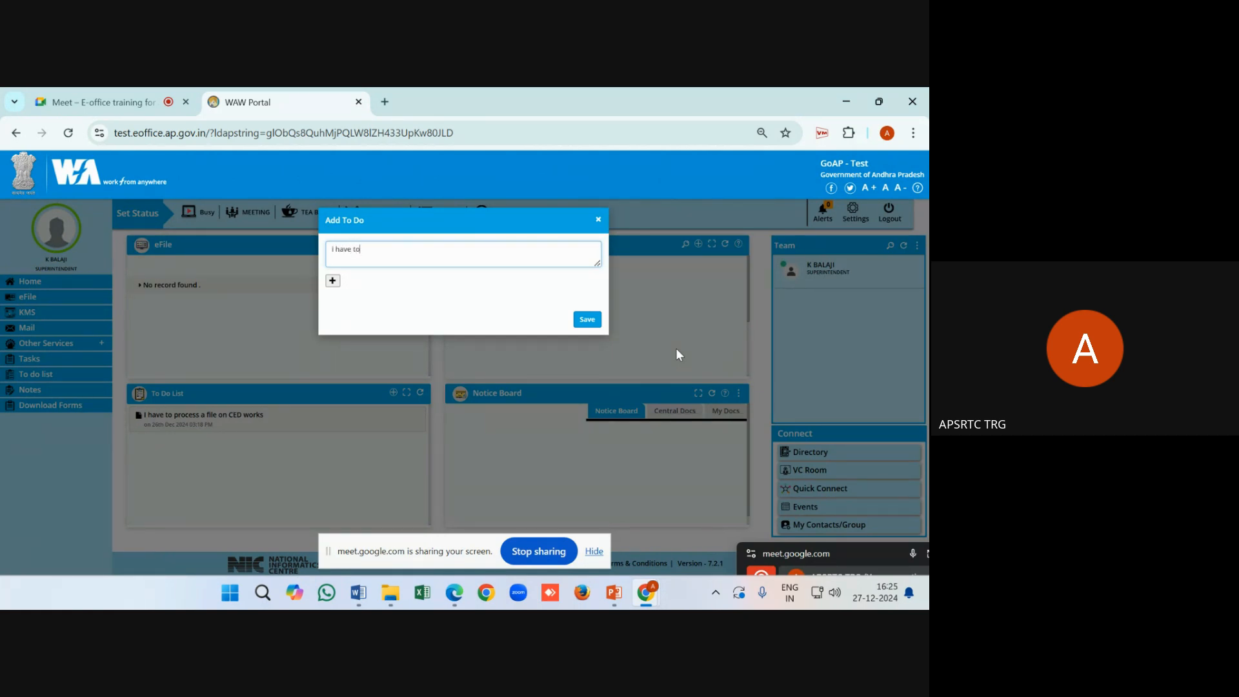
{"action": "type", "text": "ces"}
{"action": "type", "text": "s a file local purchase"}
{"action": "left_click", "coordinate": [584, 321]}
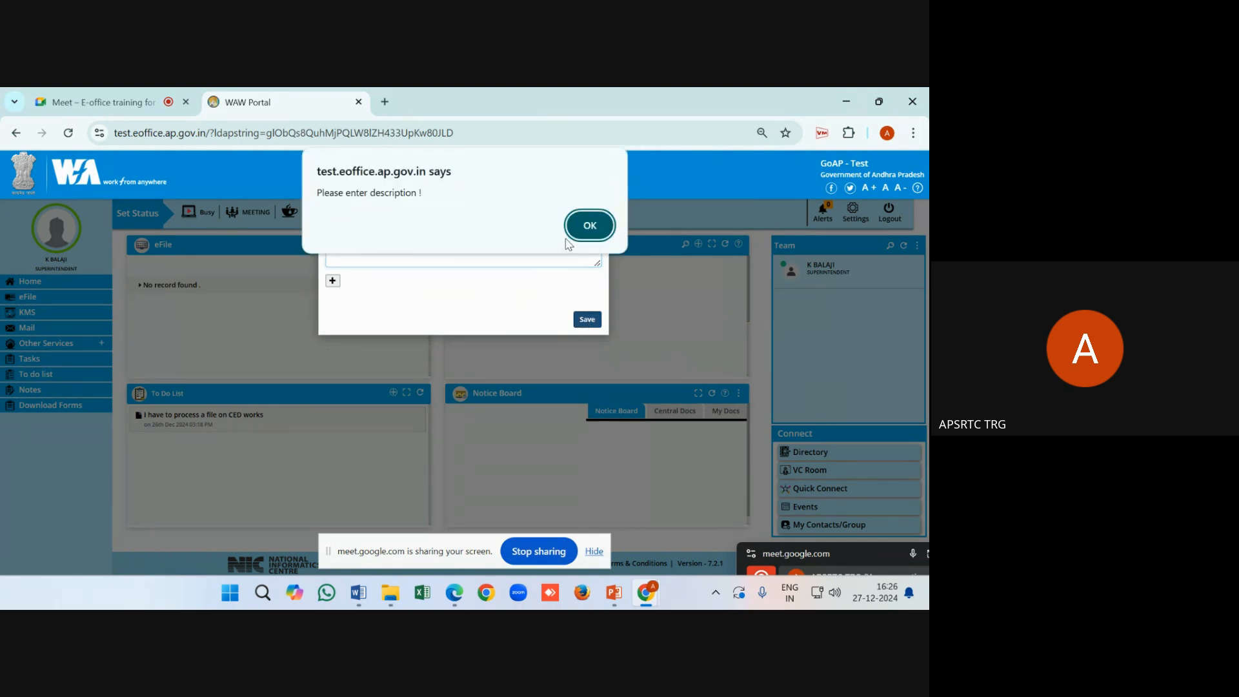
{"action": "left_click", "coordinate": [588, 223]}
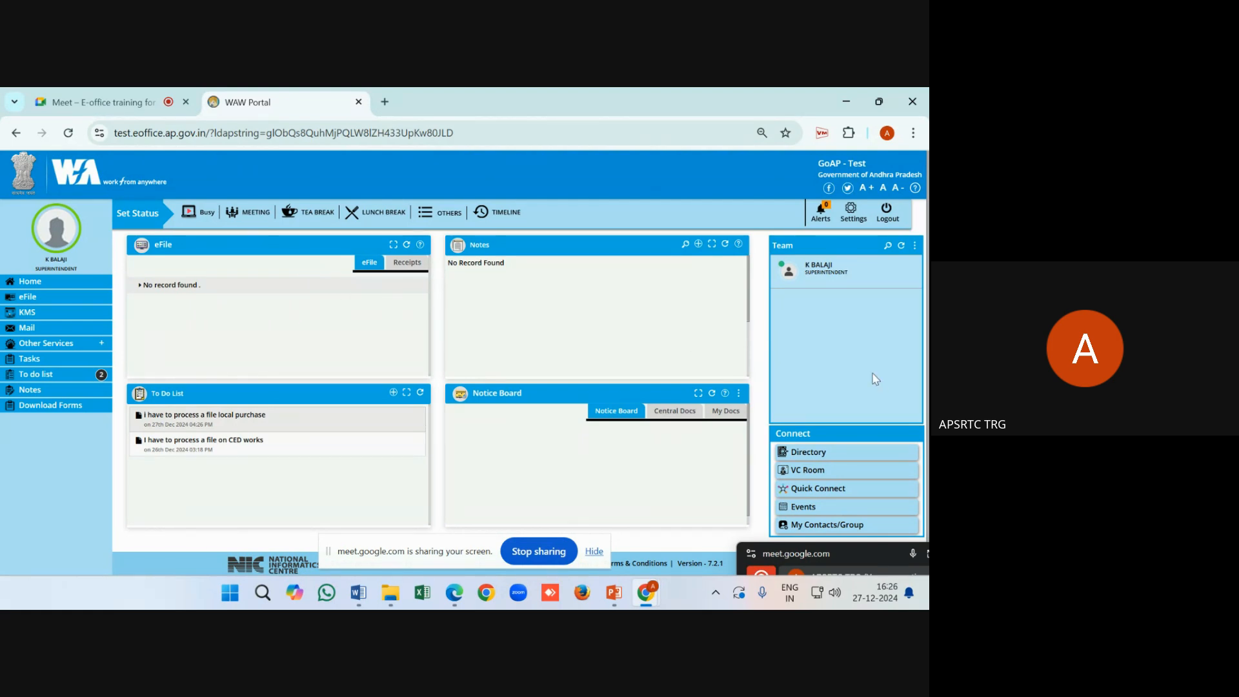
Hide the screen-sharing notice bar while viewing the Team panel
{"action": "mouse_move", "coordinate": [837, 274]}
{"action": "left_click", "coordinate": [594, 551]}
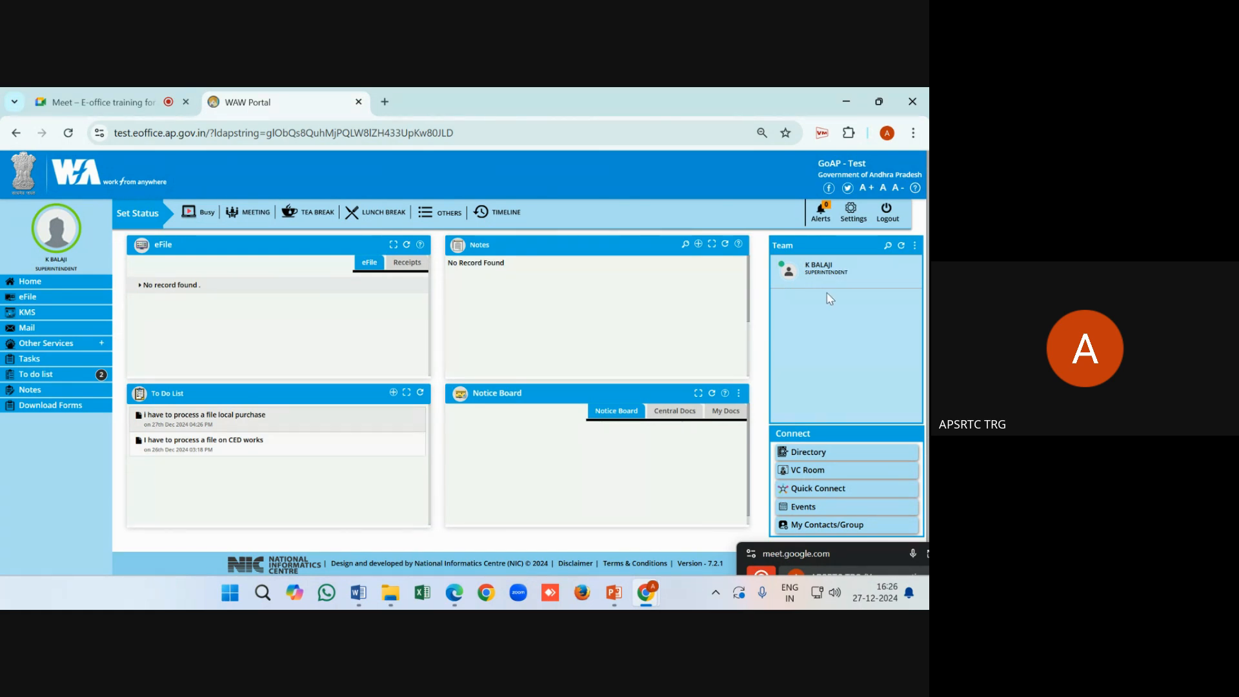
{"action": "mouse_move", "coordinate": [794, 282]}
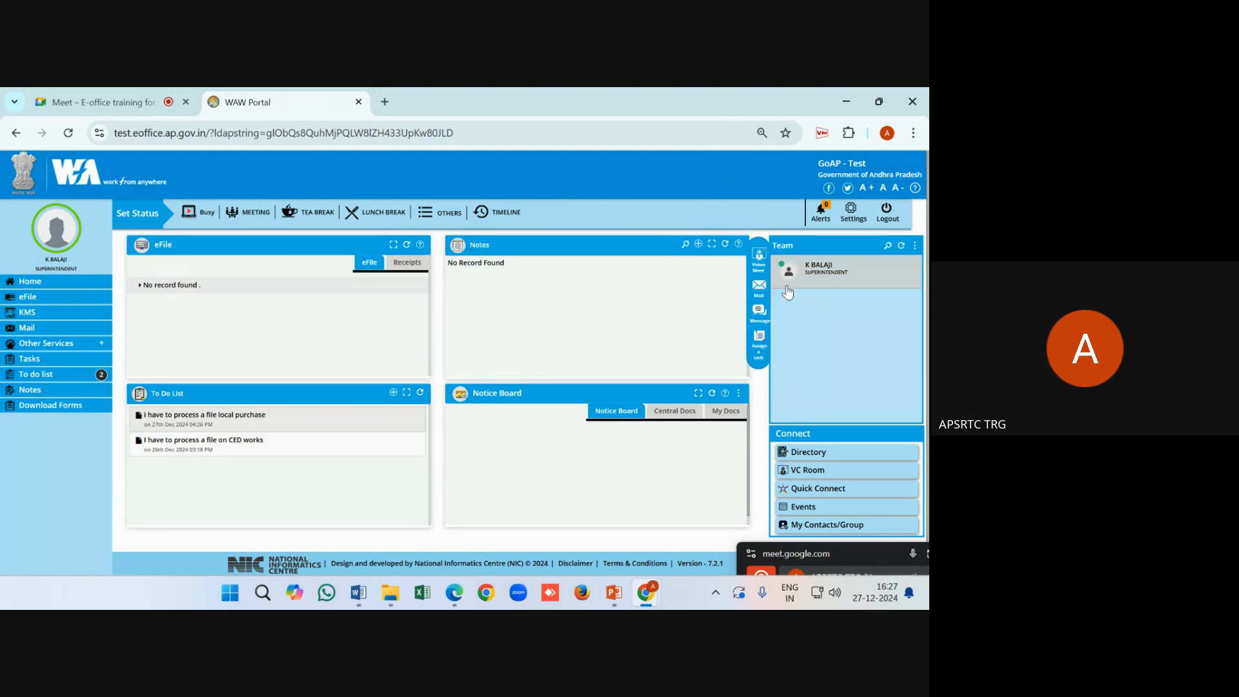
Take a 10-minute tea break, then resume work from the countdown timer
{"action": "left_click", "coordinate": [300, 214]}
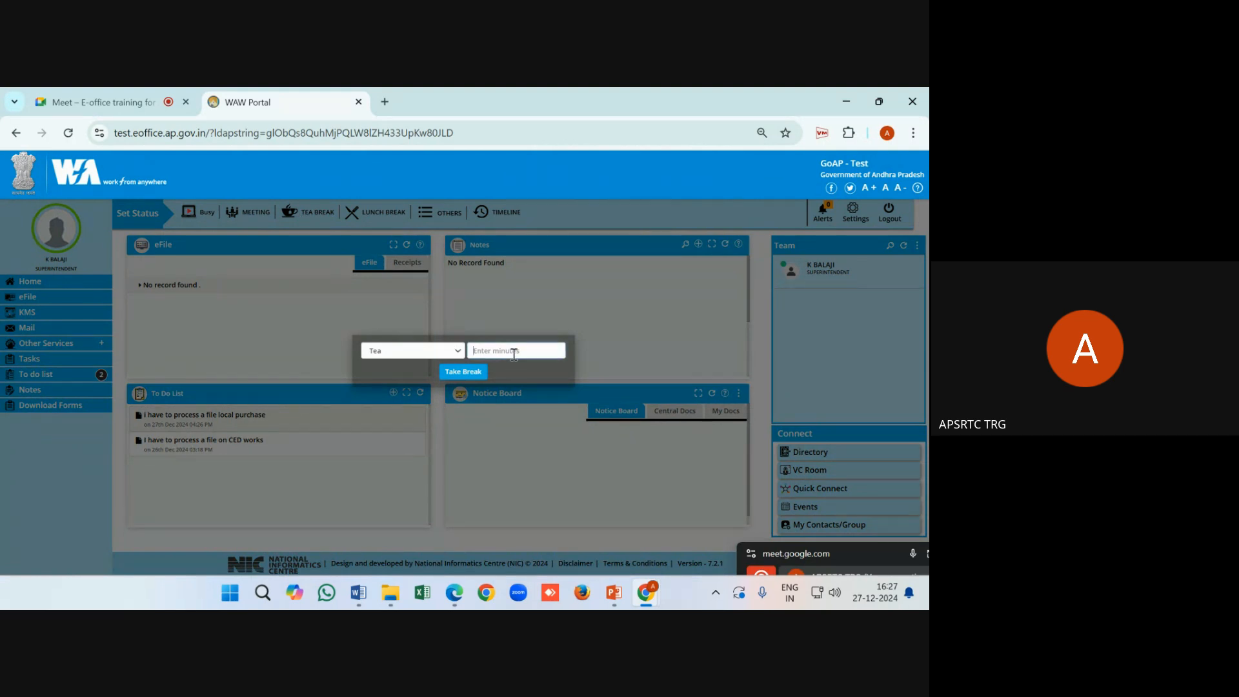
{"action": "type", "text": "10"}
{"action": "left_click", "coordinate": [472, 371]}
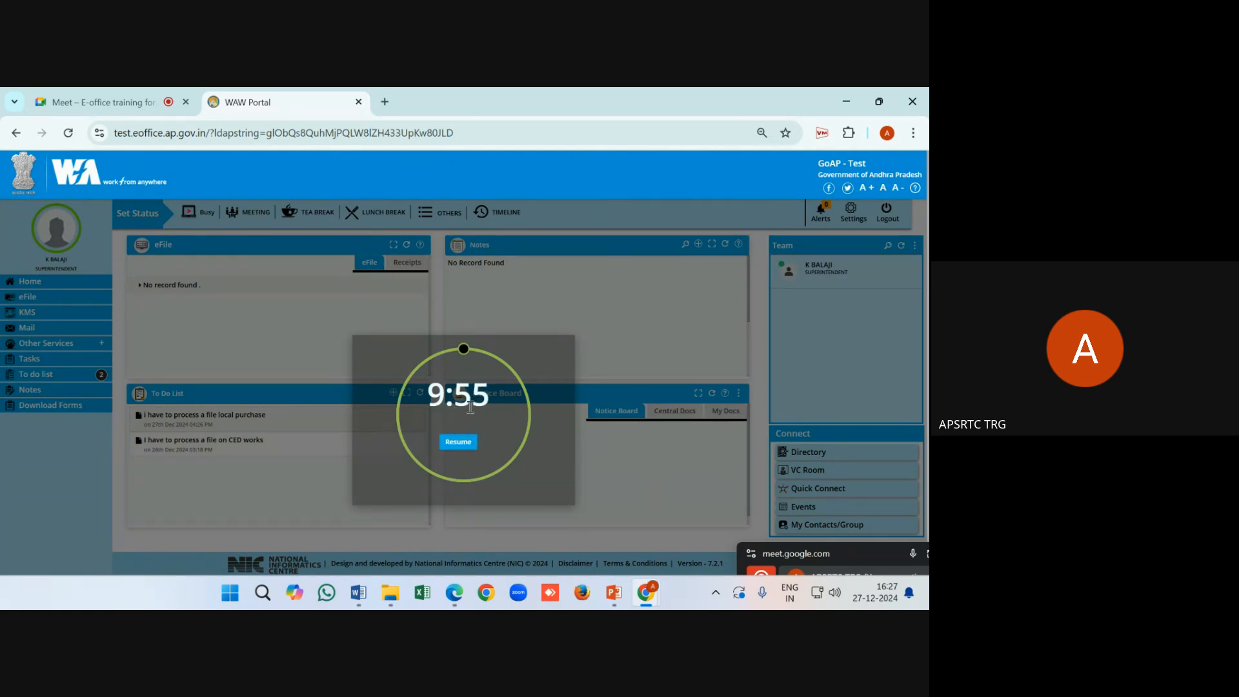
{"action": "left_click", "coordinate": [464, 446]}
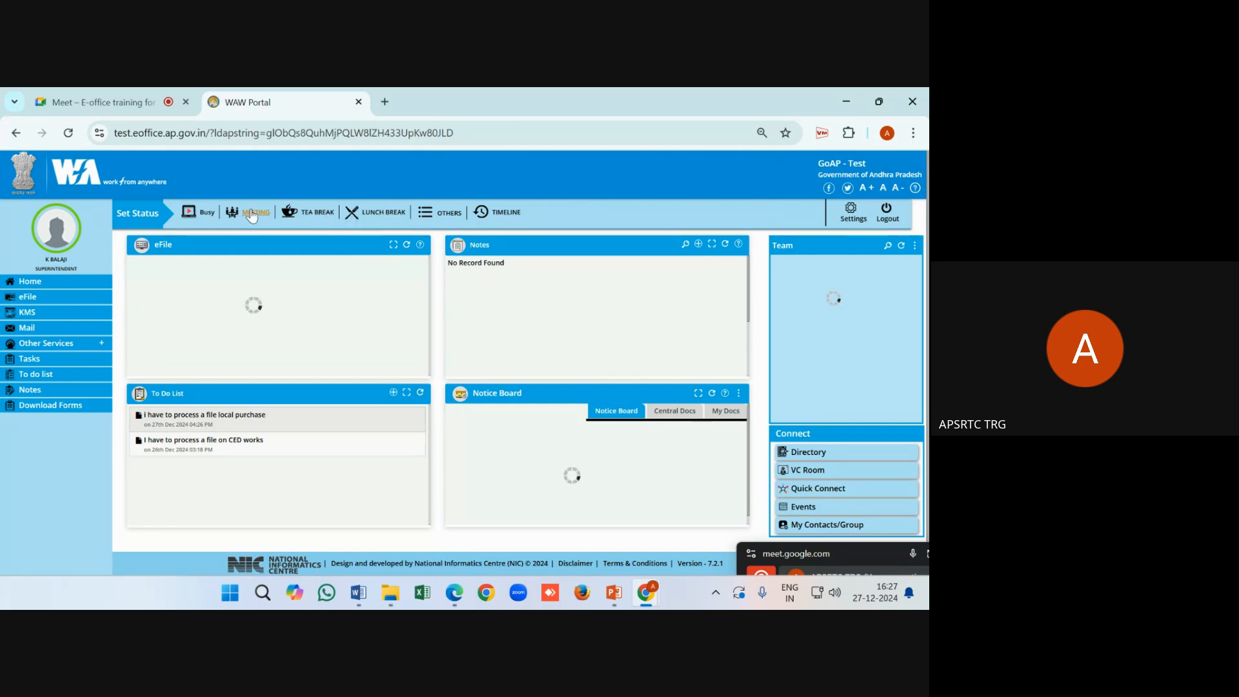
Set a 60-minute Meeting break status, then resume work
{"action": "left_click", "coordinate": [252, 215]}
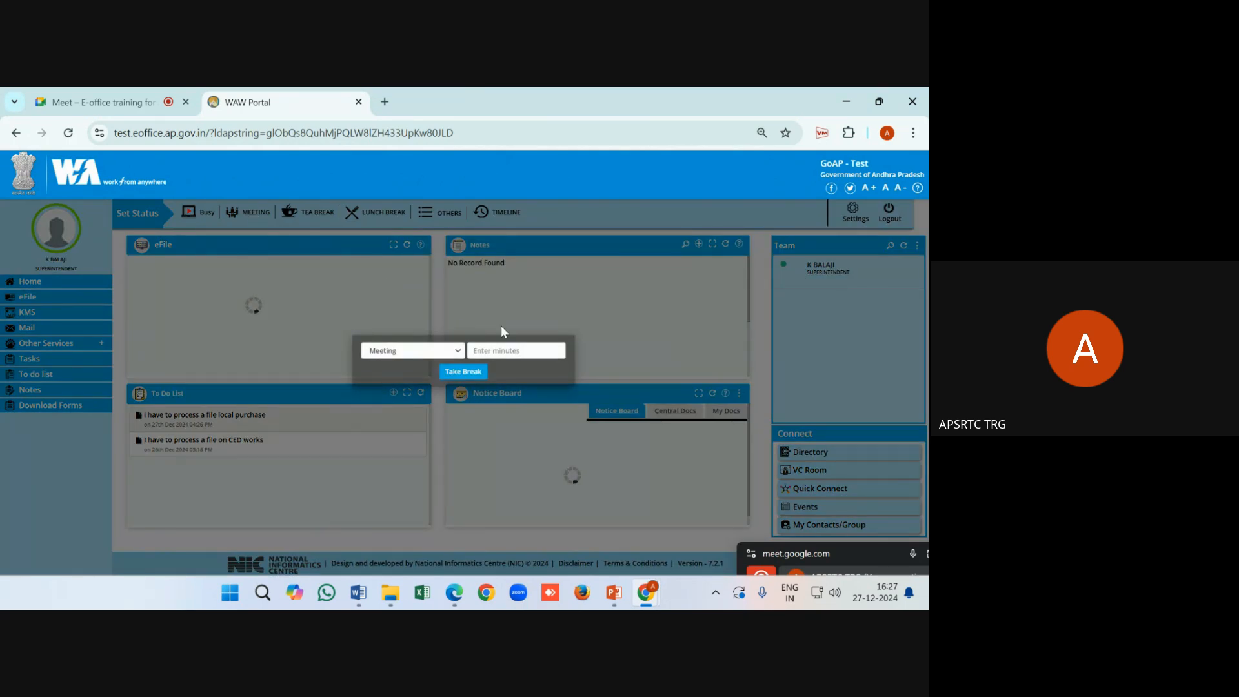
{"action": "left_click", "coordinate": [460, 350]}
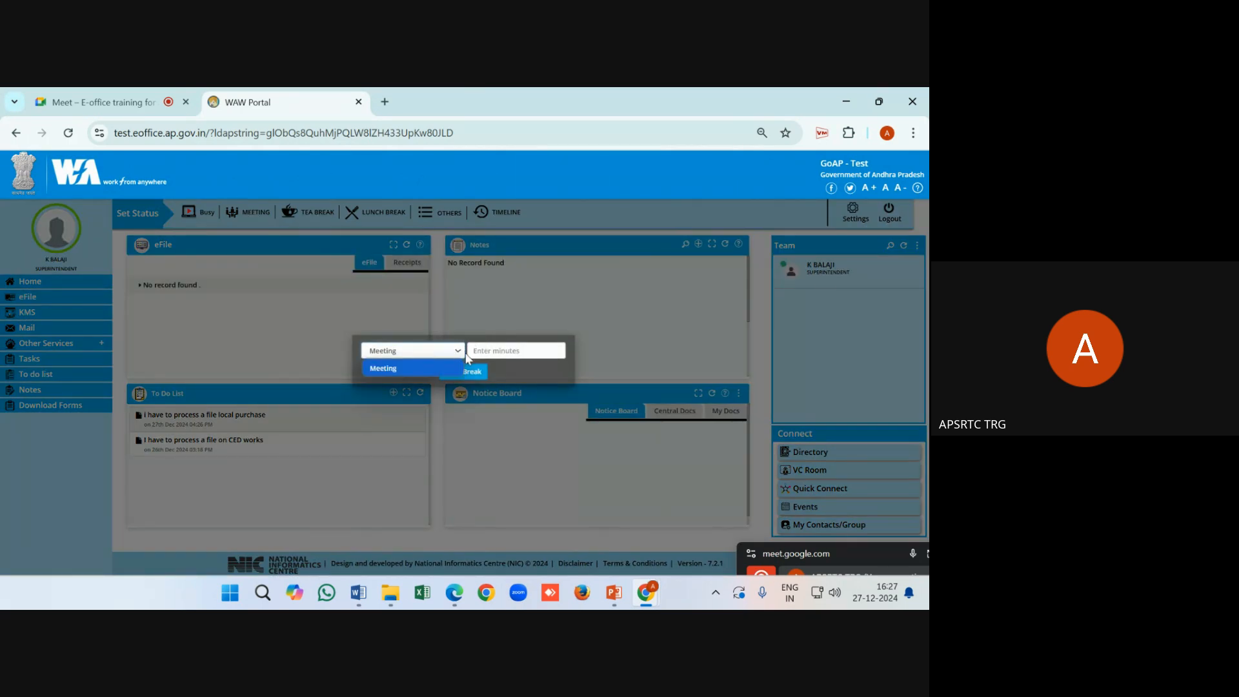
{"action": "left_click", "coordinate": [498, 351]}
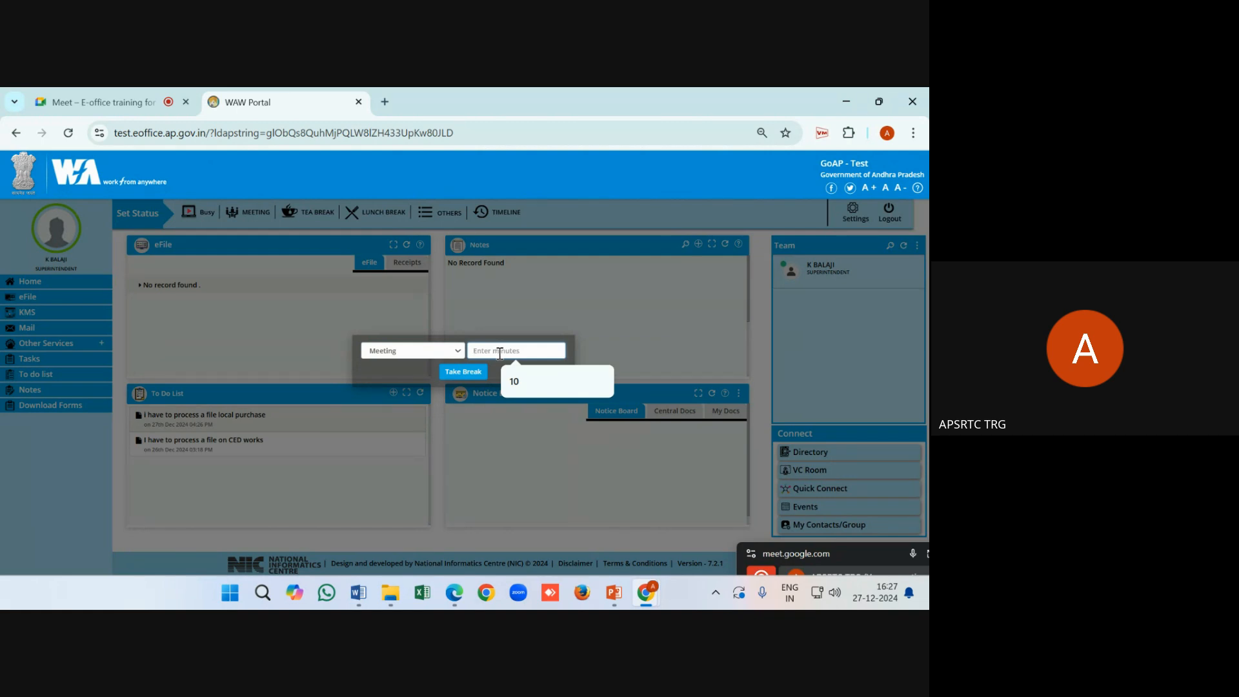
{"action": "type", "text": "60"}
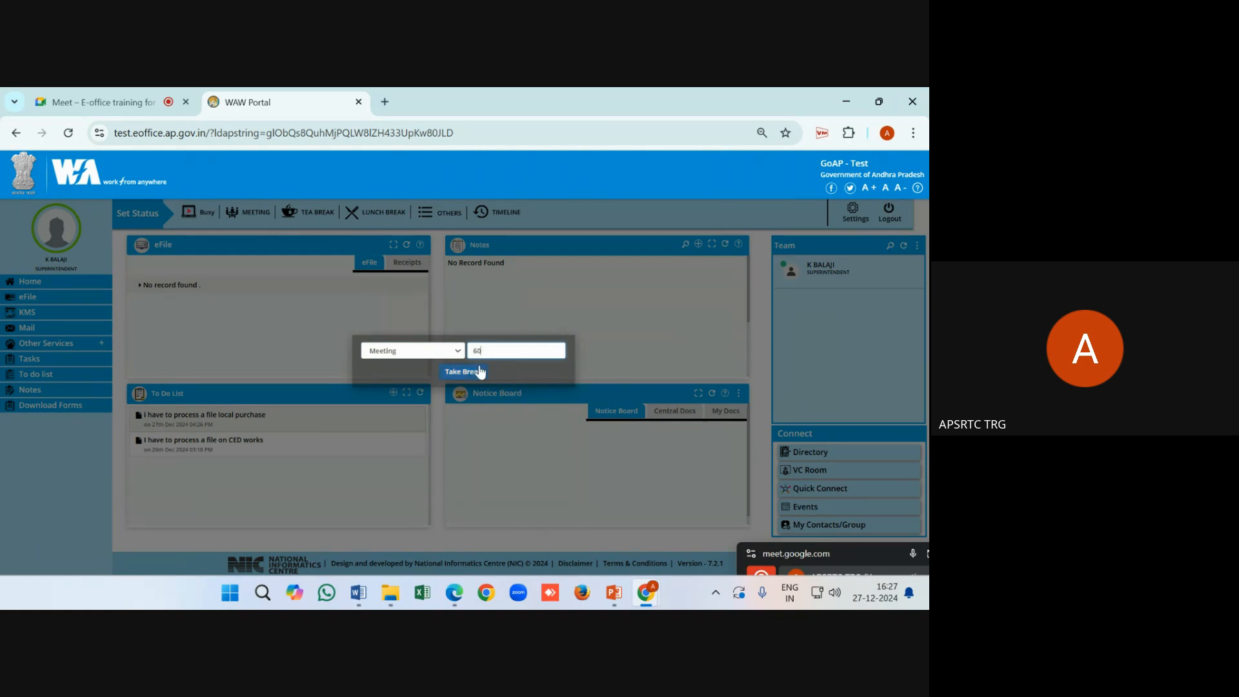
{"action": "left_click", "coordinate": [474, 371]}
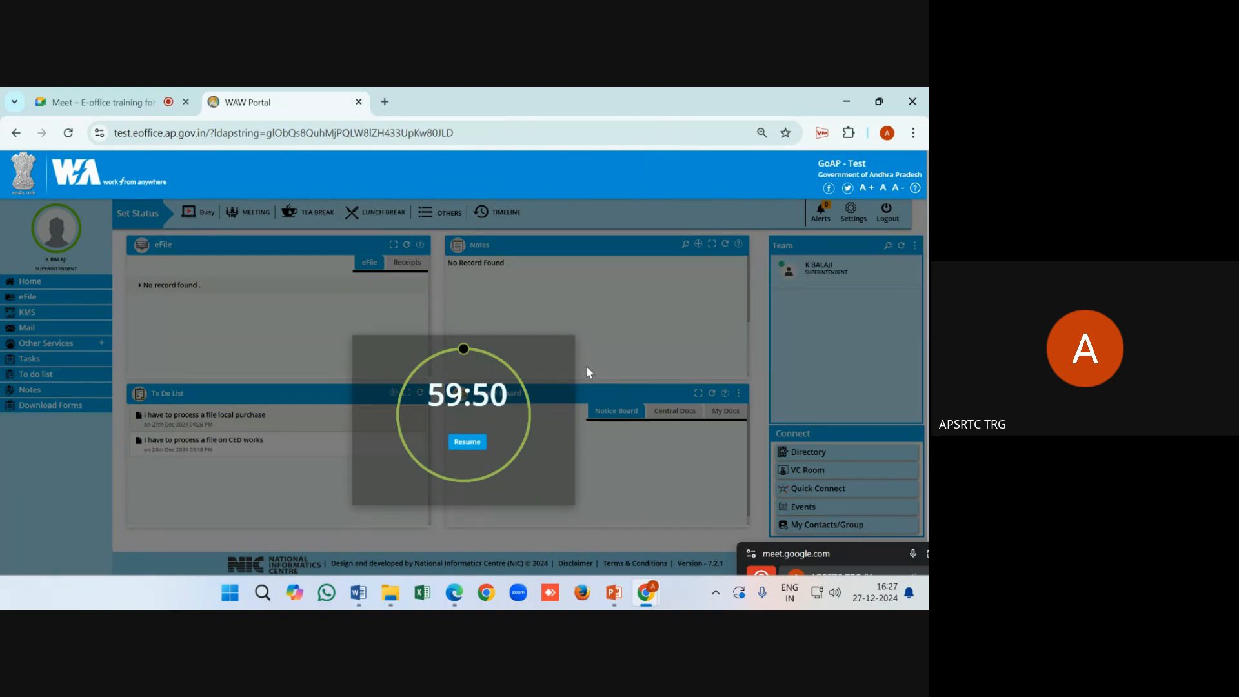
{"action": "left_click", "coordinate": [474, 442]}
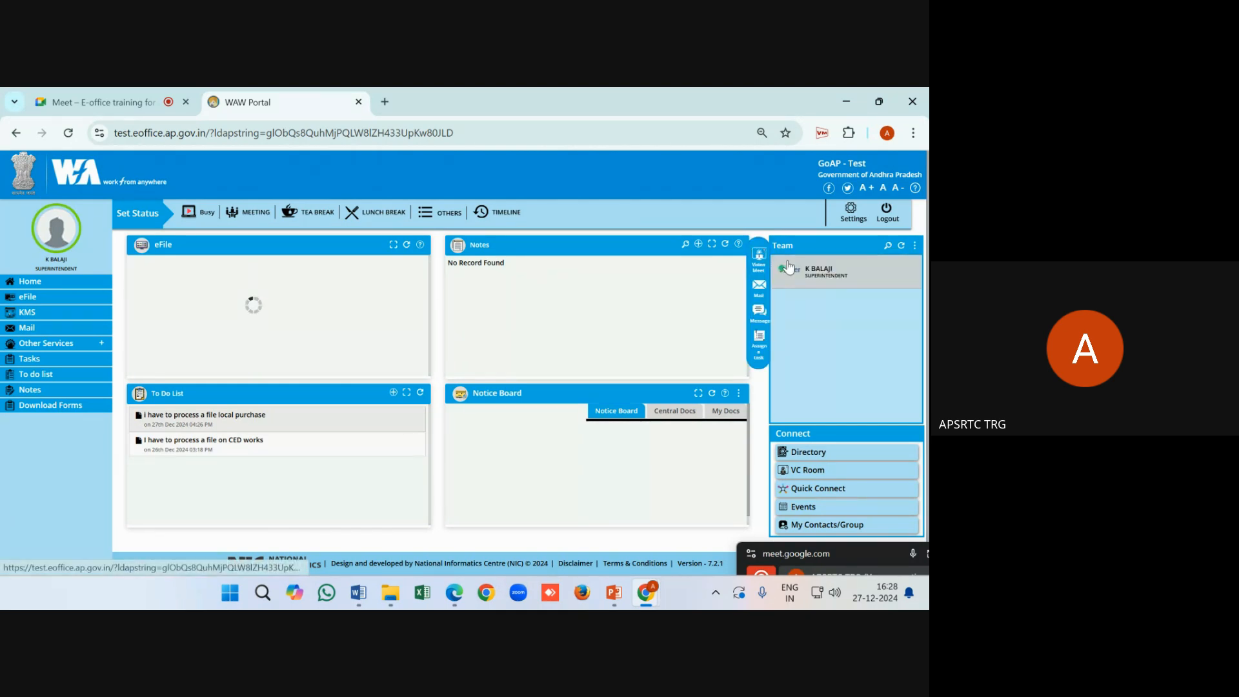
{"action": "mouse_move", "coordinate": [802, 269]}
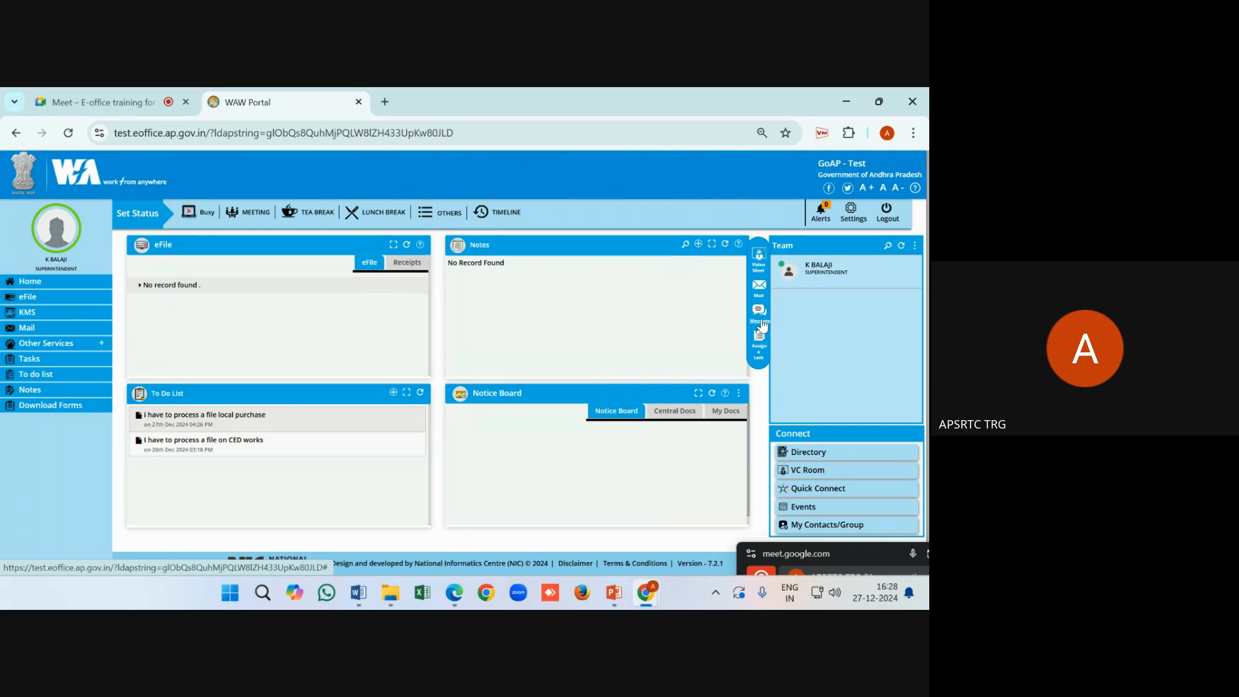
{"action": "left_click", "coordinate": [761, 321]}
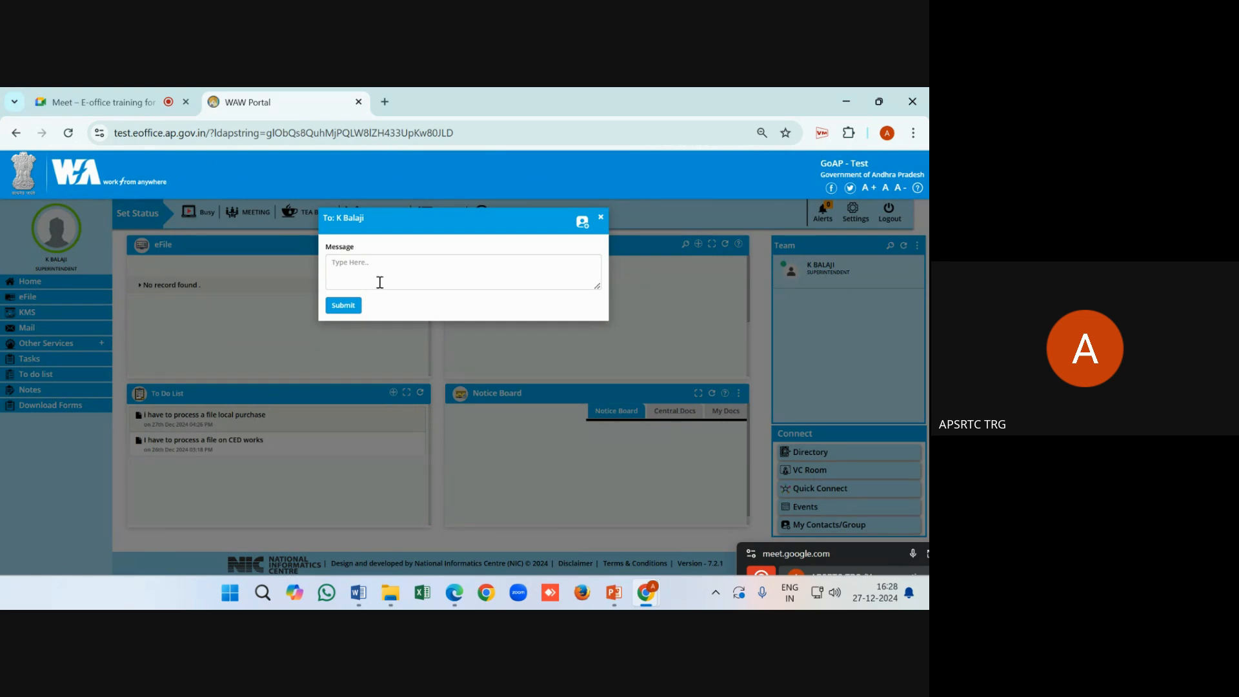
{"action": "left_click", "coordinate": [601, 218]}
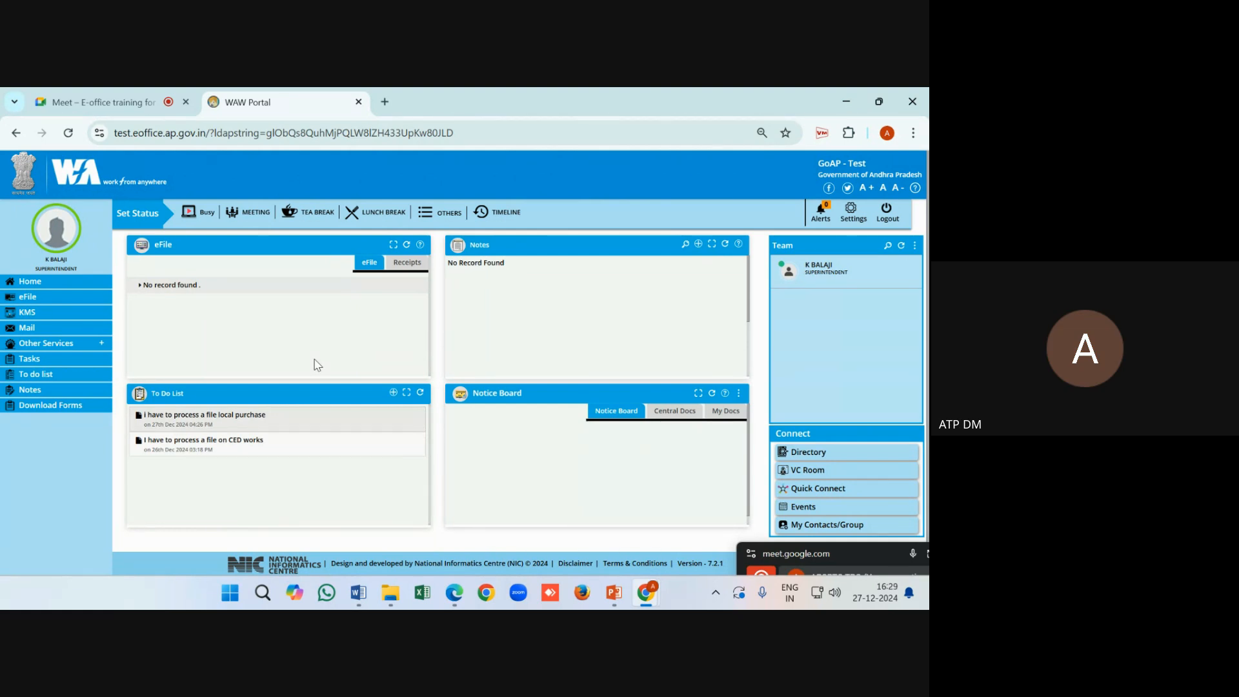
Switch to the Google Meet call tab
{"action": "left_click", "coordinate": [93, 105]}
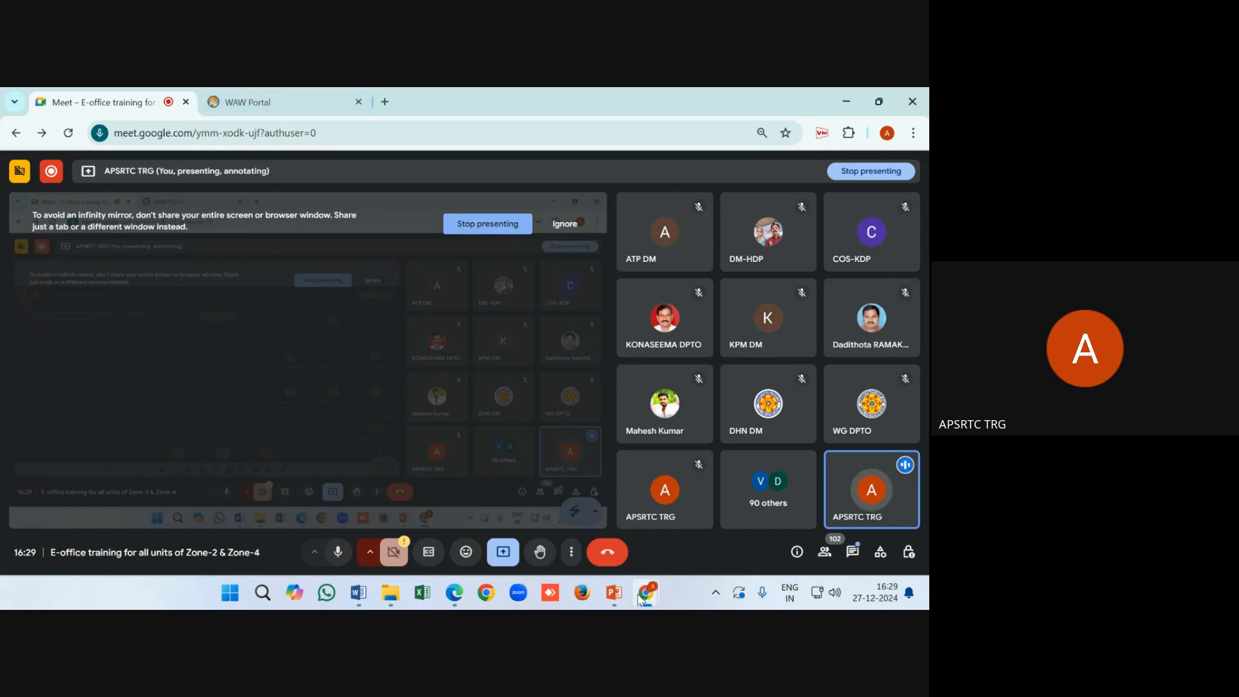
Return to the WAW Portal tab, open the eFile inbox, and move the call window aside
{"action": "mouse_move", "coordinate": [639, 599]}
{"action": "left_click", "coordinate": [691, 520]}
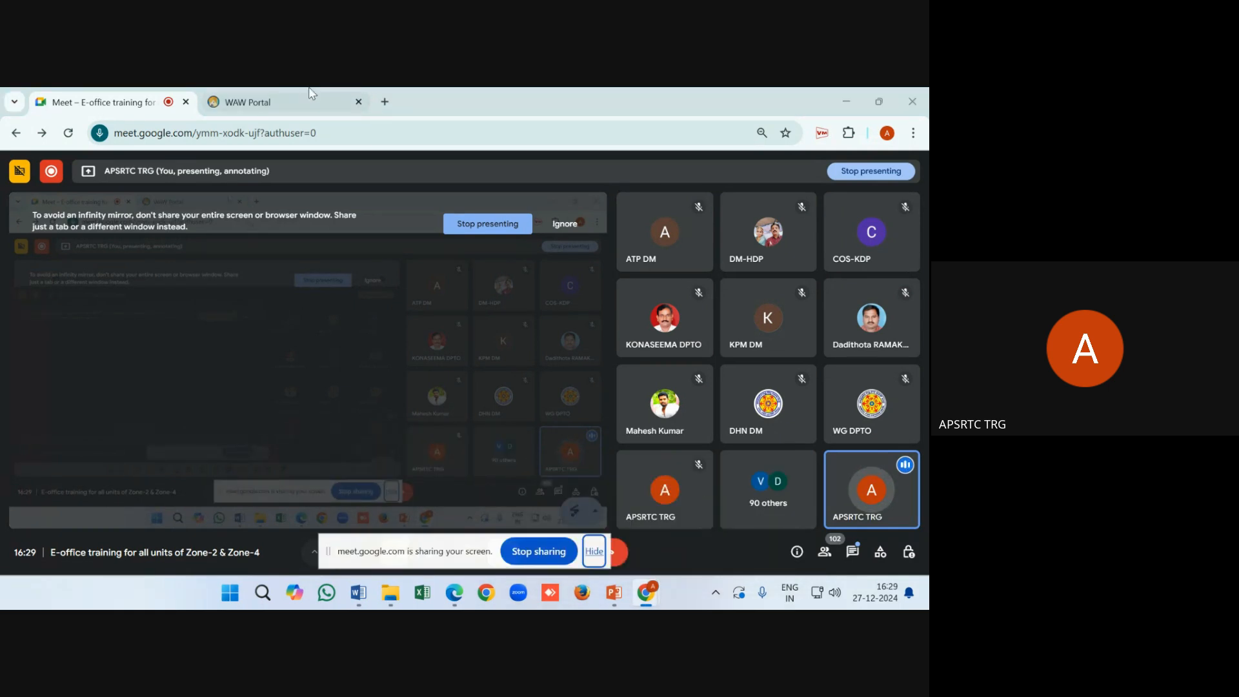
{"action": "left_click", "coordinate": [287, 102]}
{"action": "left_click", "coordinate": [40, 298]}
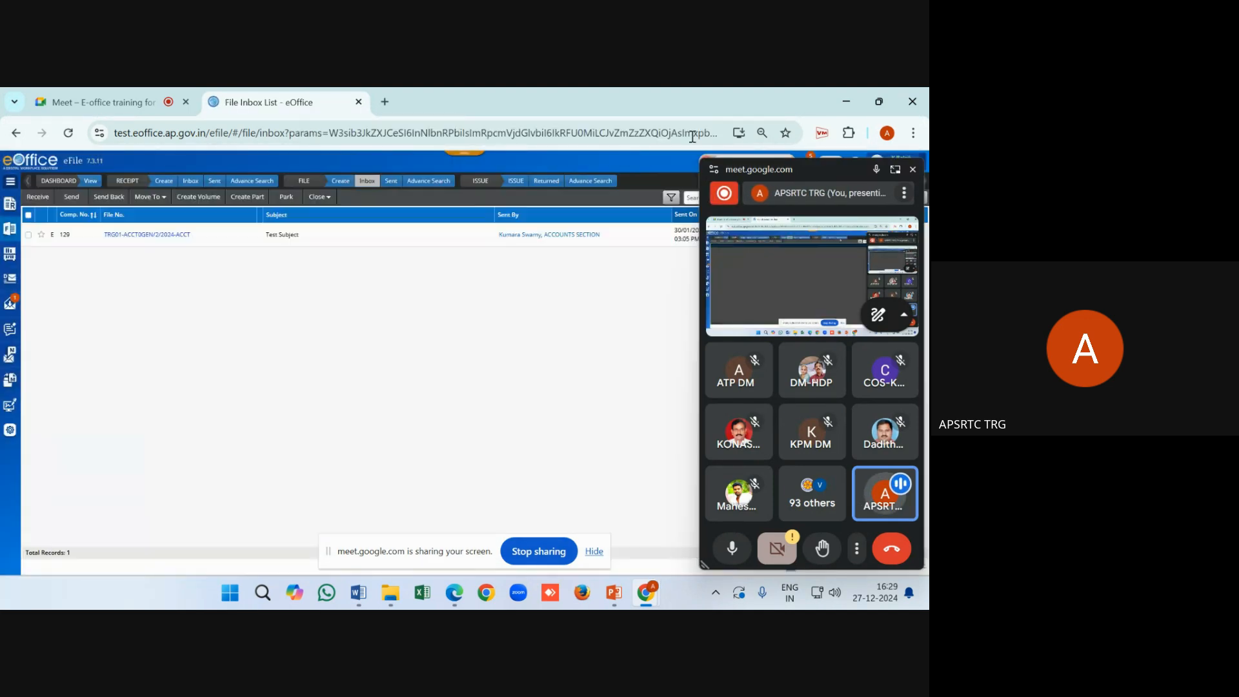
{"action": "left_click_drag", "start_coordinate": [807, 167], "coordinate": [796, 594]}
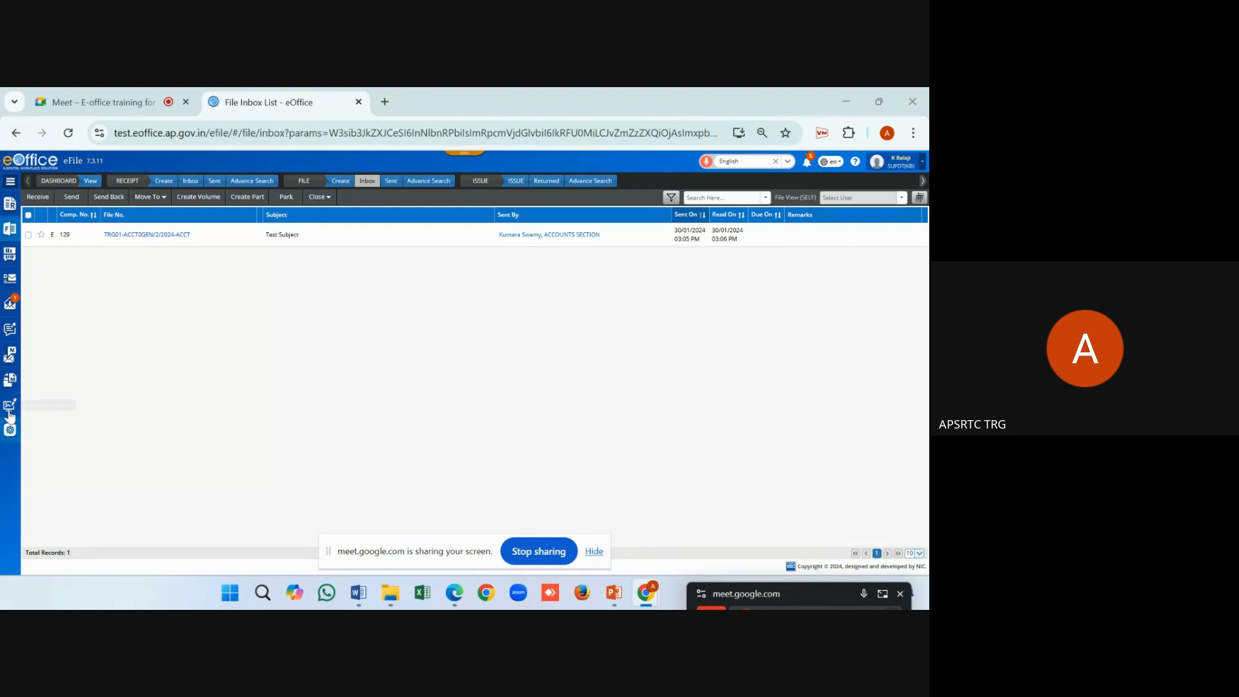
Try opening the inbox file, return after the error, and switch to the Edge eOffice session
{"action": "left_click", "coordinate": [132, 235]}
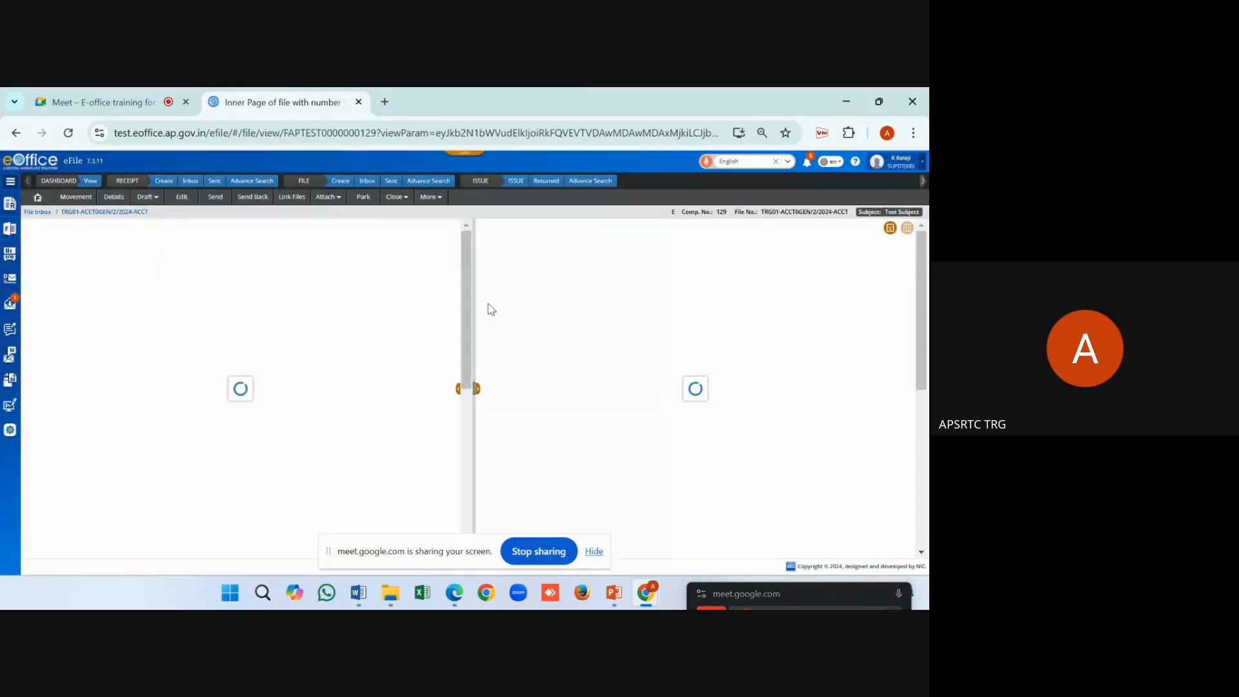
{"action": "left_click", "coordinate": [465, 395]}
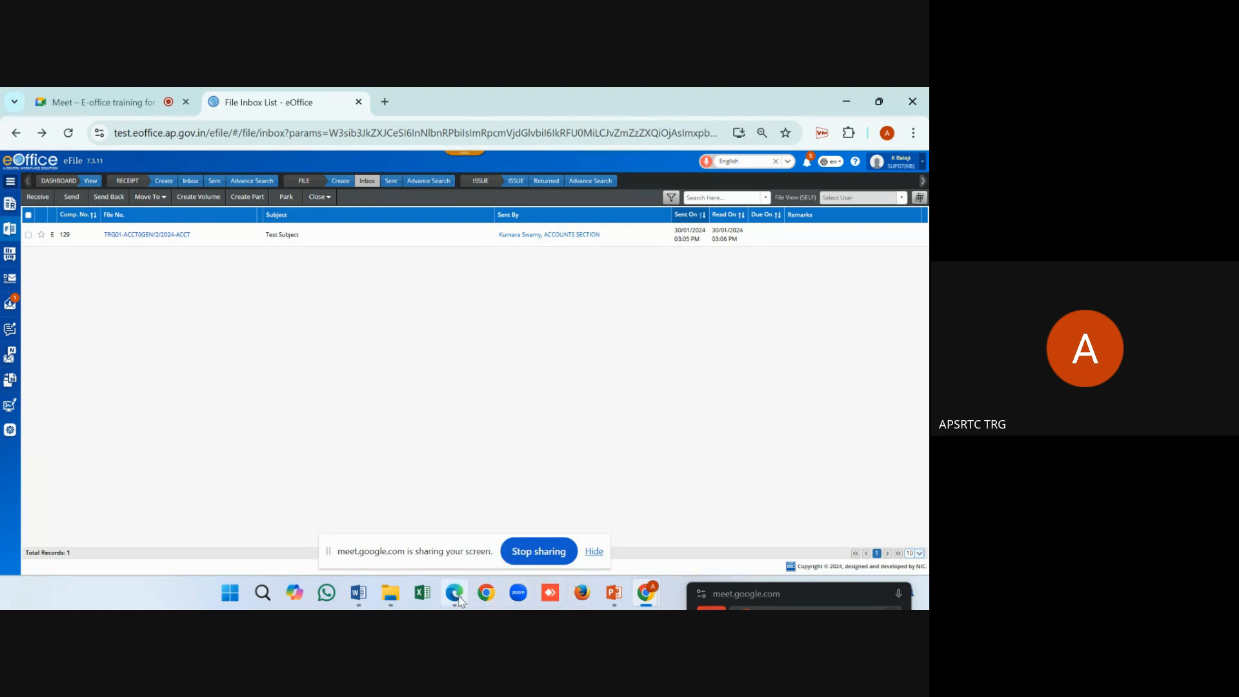
{"action": "left_click", "coordinate": [458, 597]}
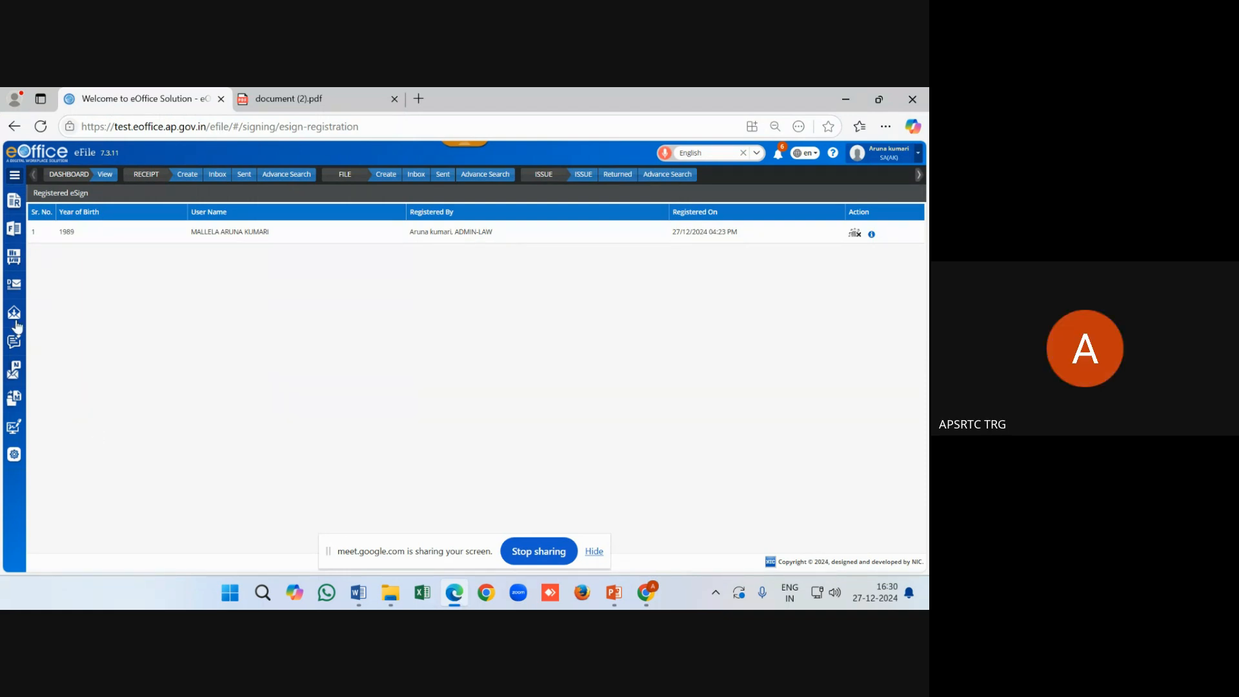
Open 'Test file on e-Office' from the File Inbox and start a new green note
{"action": "left_click", "coordinate": [414, 181]}
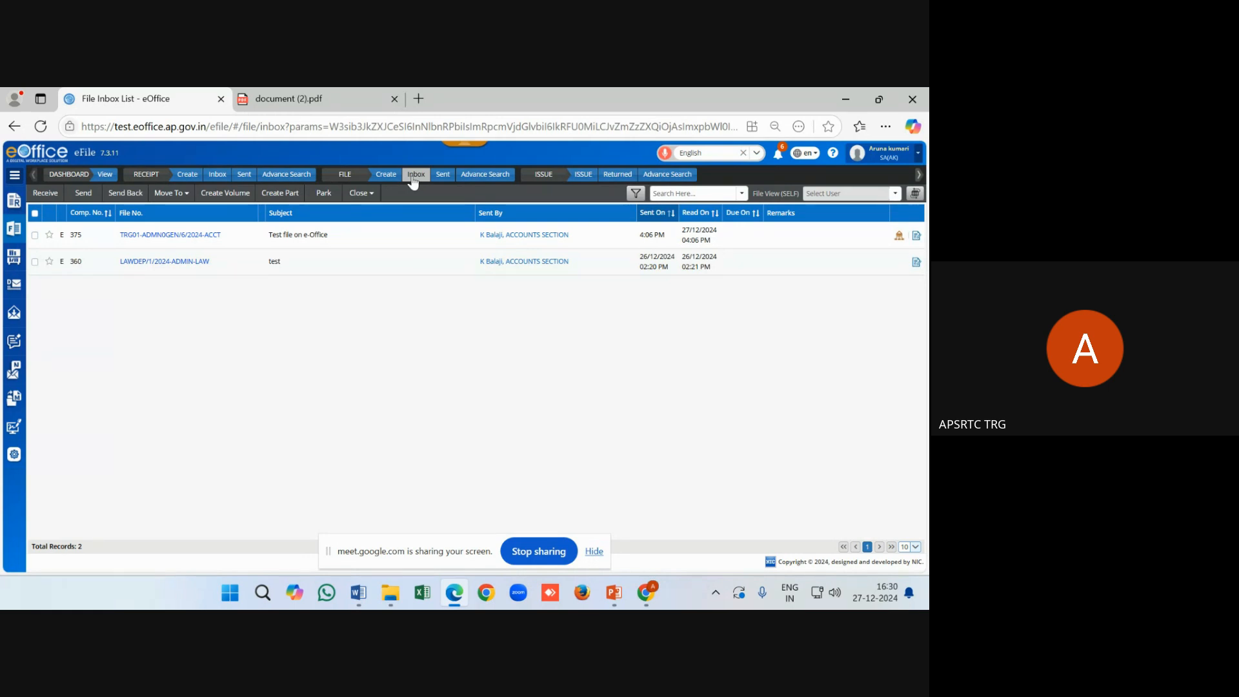
{"action": "left_click", "coordinate": [189, 235]}
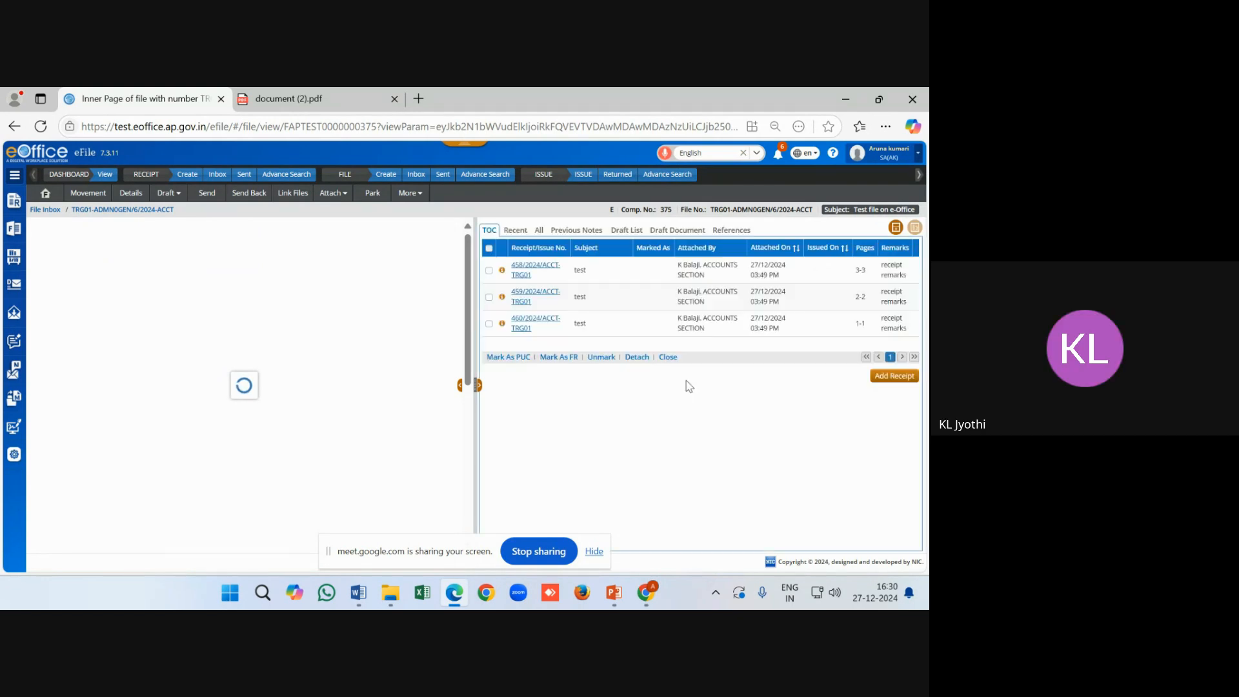
{"action": "left_click", "coordinate": [70, 227]}
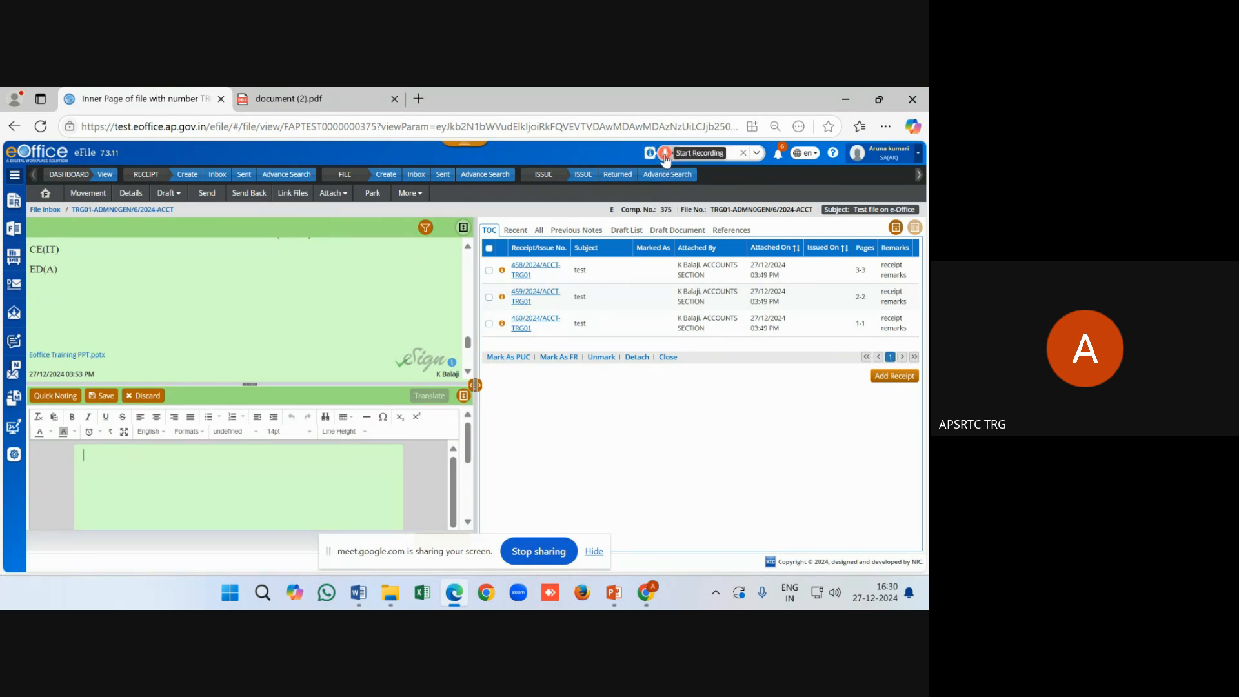
Allow microphone access for note dictation and accept the Bhashini speech-to-text consent, suppressing future prompts
{"action": "left_click", "coordinate": [664, 156]}
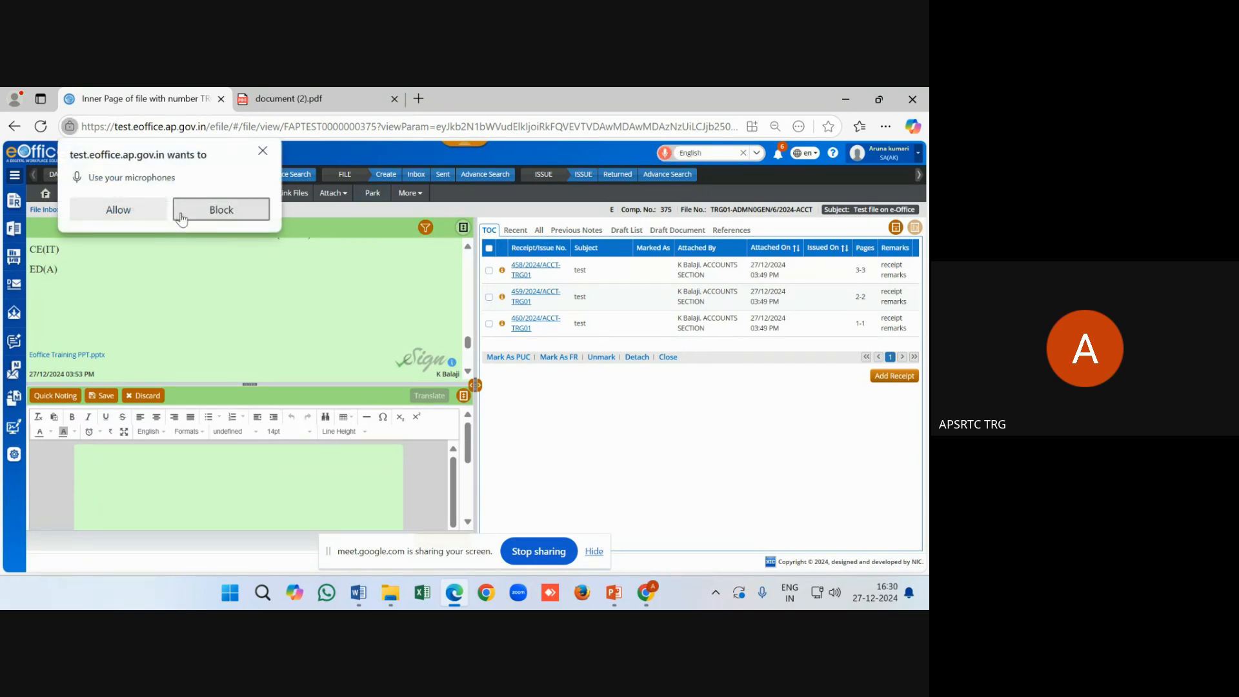
{"action": "left_click", "coordinate": [139, 210]}
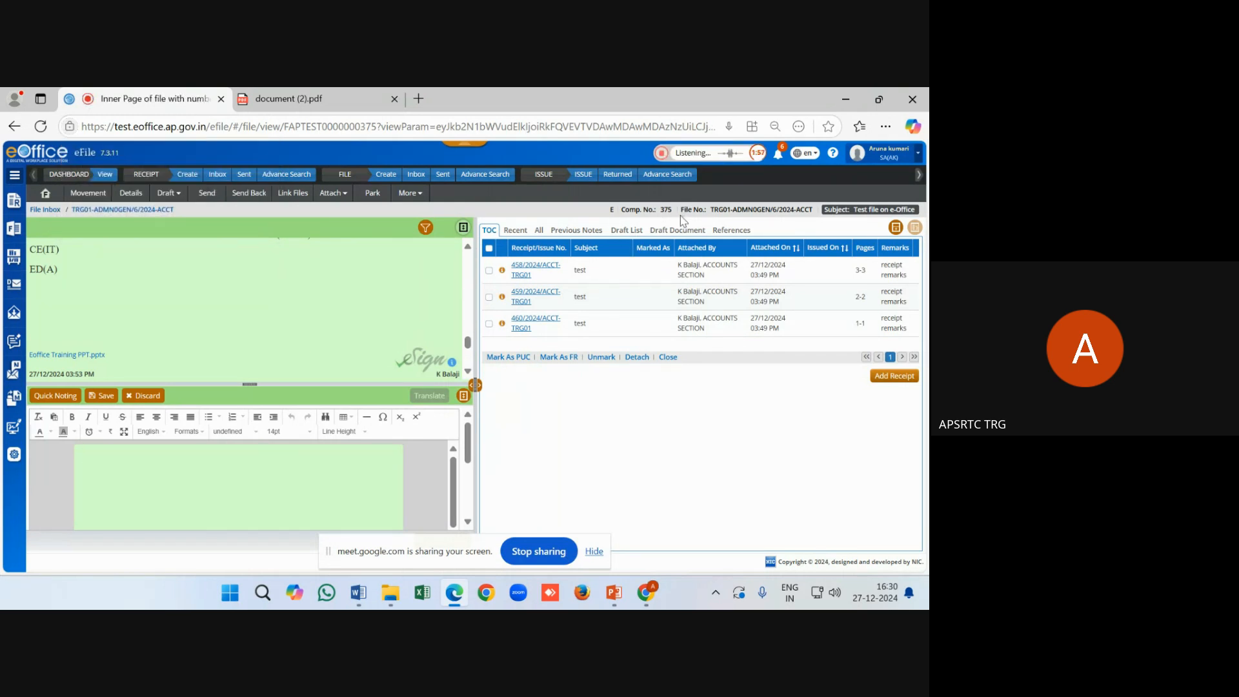
{"action": "left_click", "coordinate": [660, 154]}
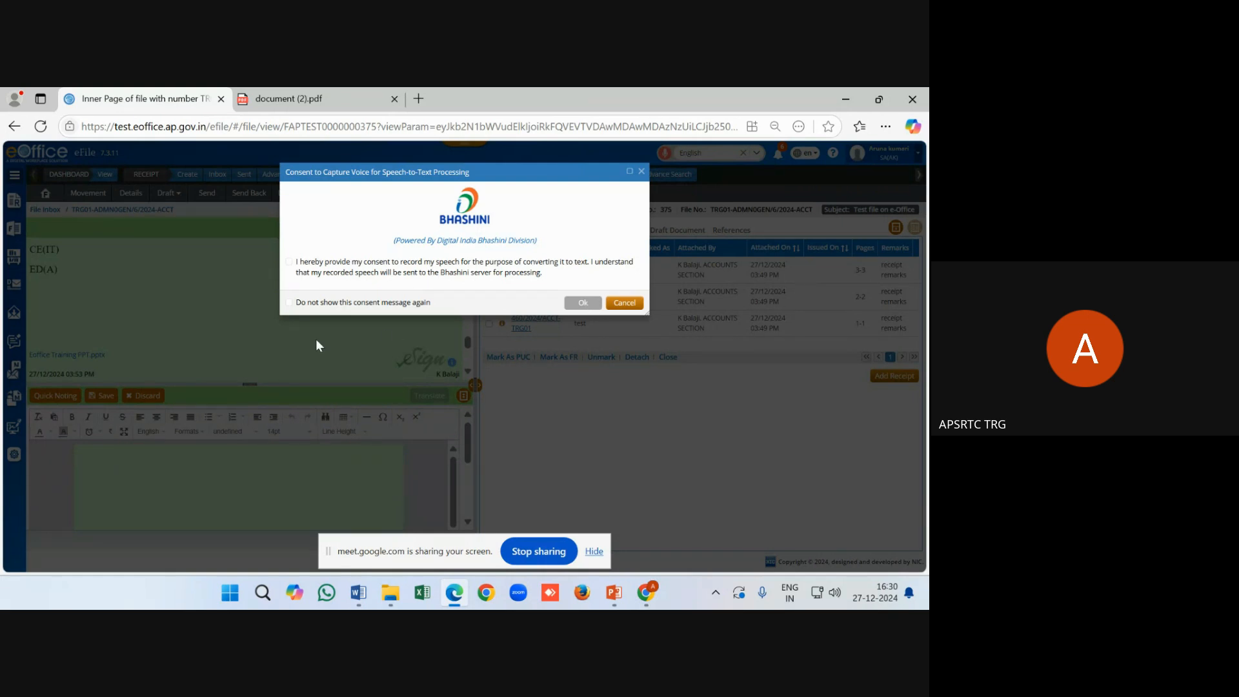
{"action": "left_click", "coordinate": [289, 262]}
{"action": "left_click", "coordinate": [289, 302]}
{"action": "left_click", "coordinate": [579, 303]}
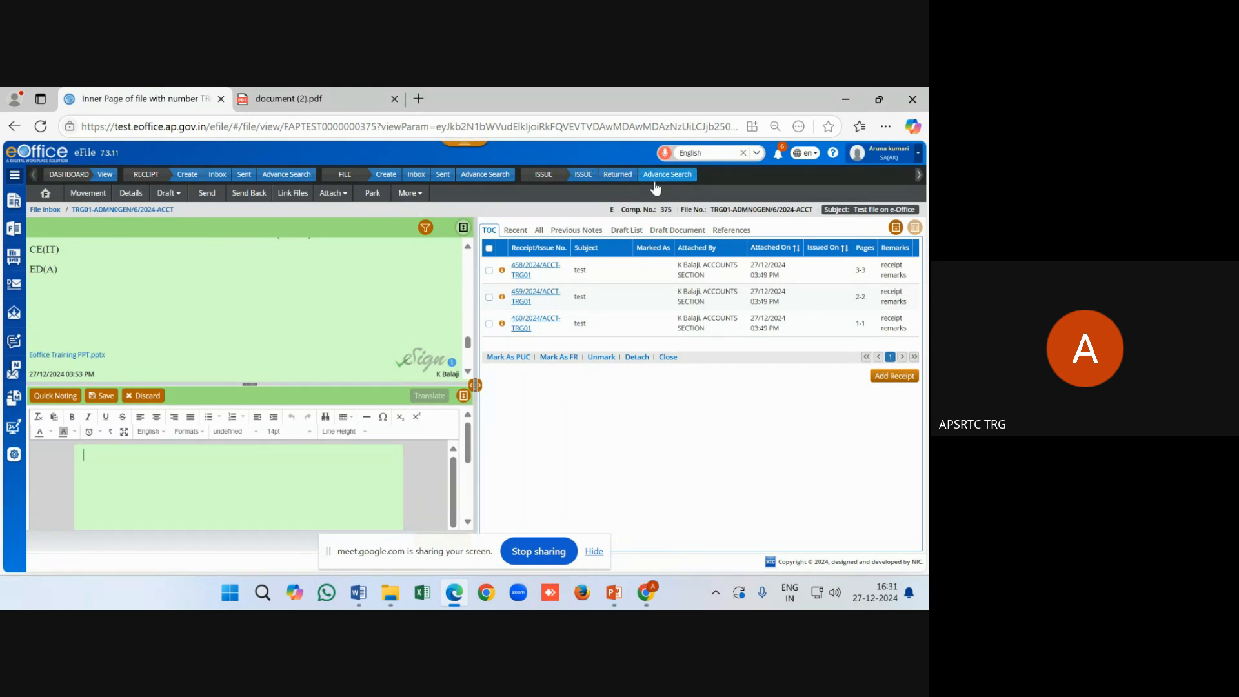
Record and stop a voice dictation, then minimize Edge and return to the Google Meet call
{"action": "left_click", "coordinate": [664, 155]}
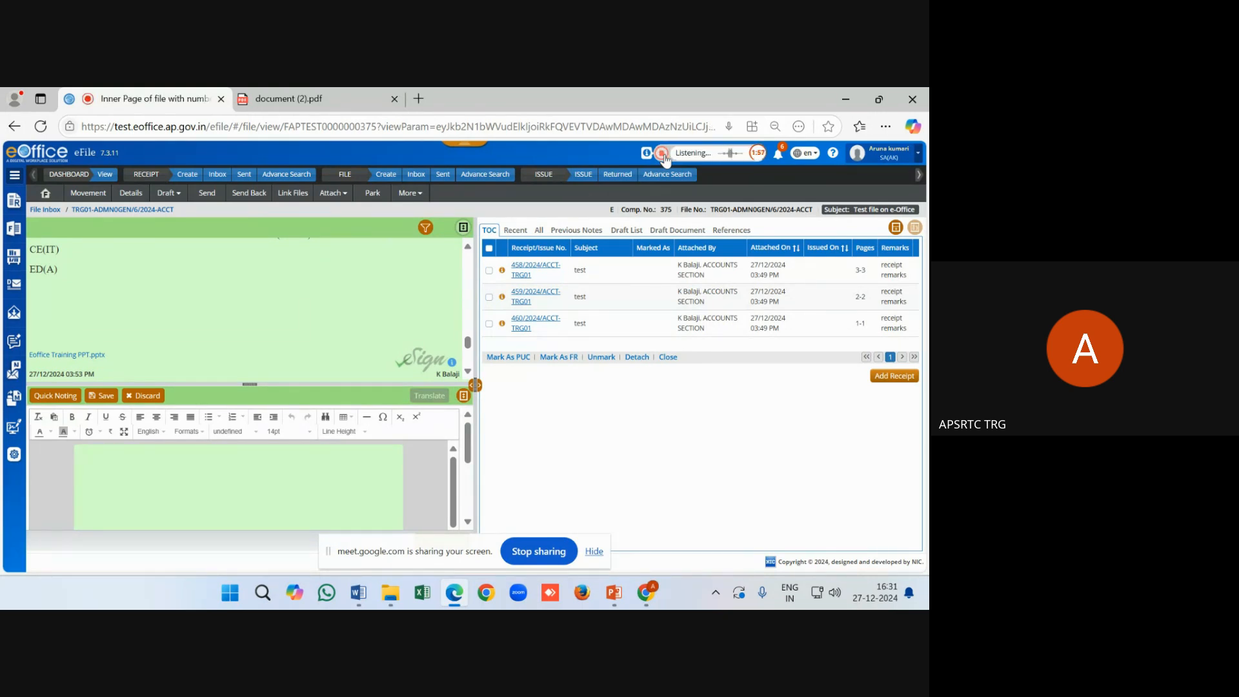
{"action": "left_click", "coordinate": [661, 154]}
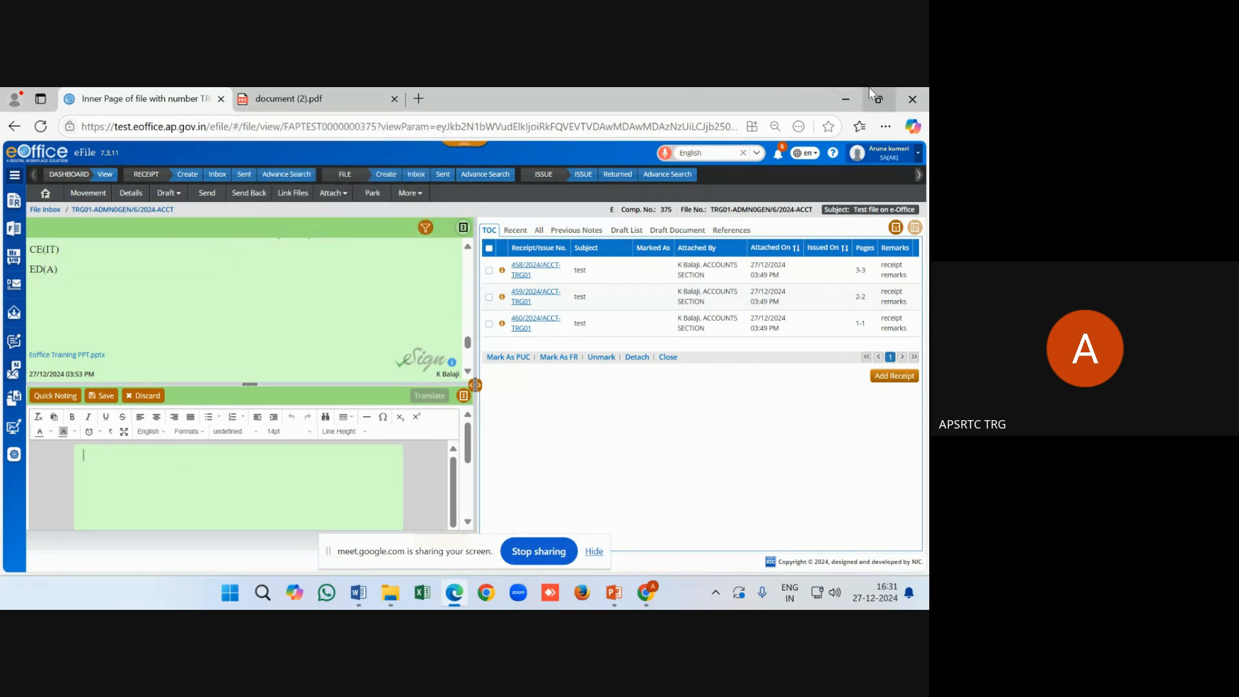
{"action": "left_click", "coordinate": [847, 105]}
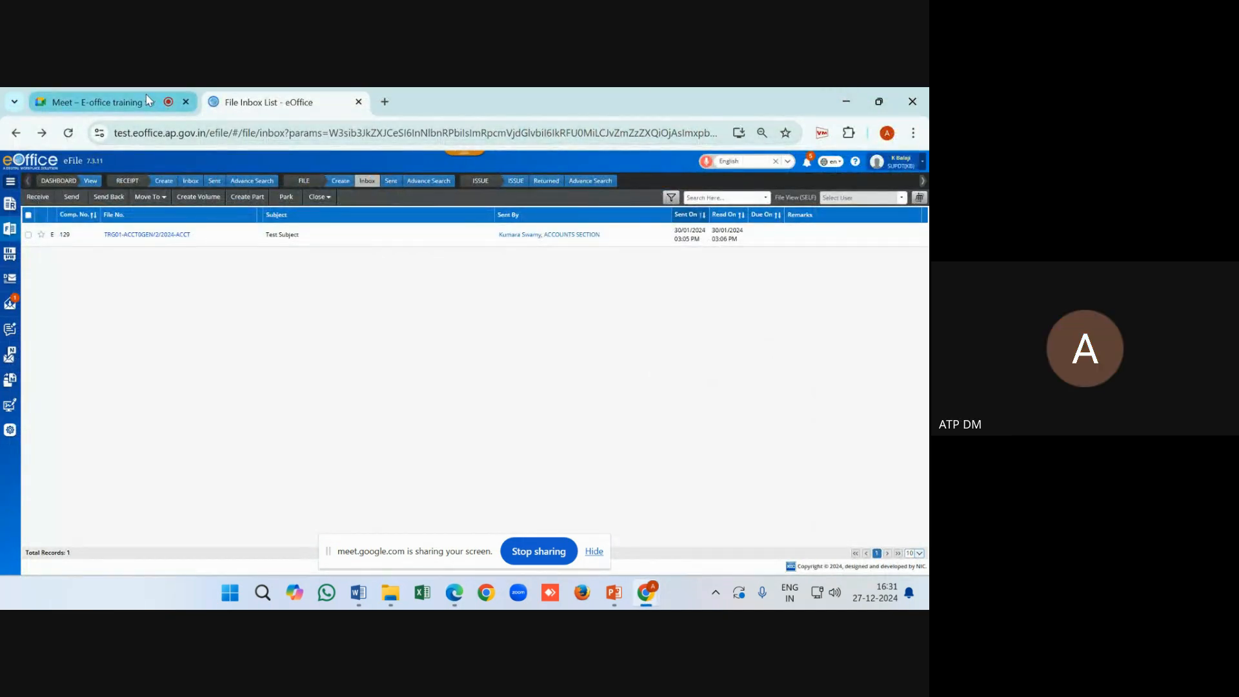
{"action": "left_click", "coordinate": [148, 101]}
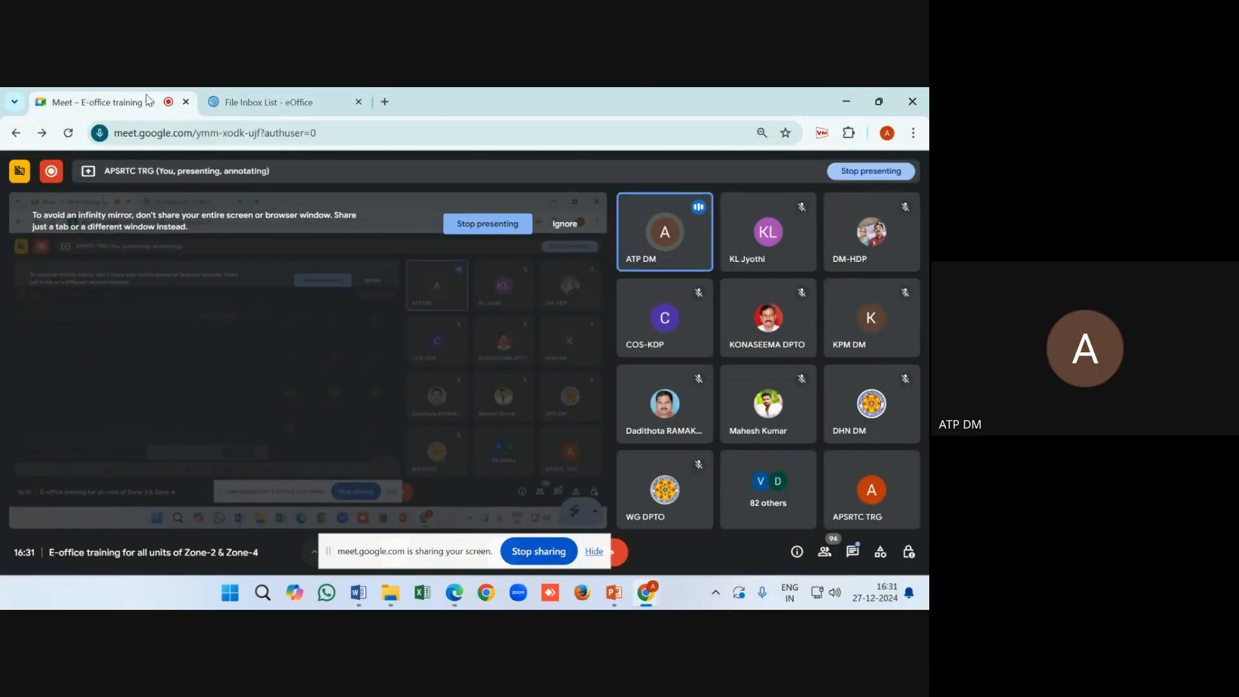